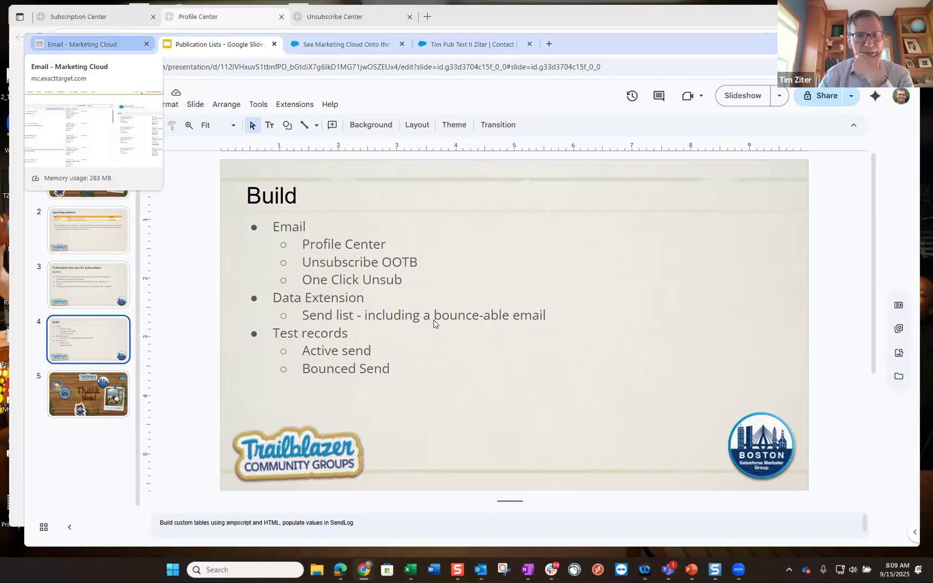
- Switch from the Slides deck to the 'Email - Marketing Cloud' browser tab
{"action": "left_click", "coordinate": [117, 46]}
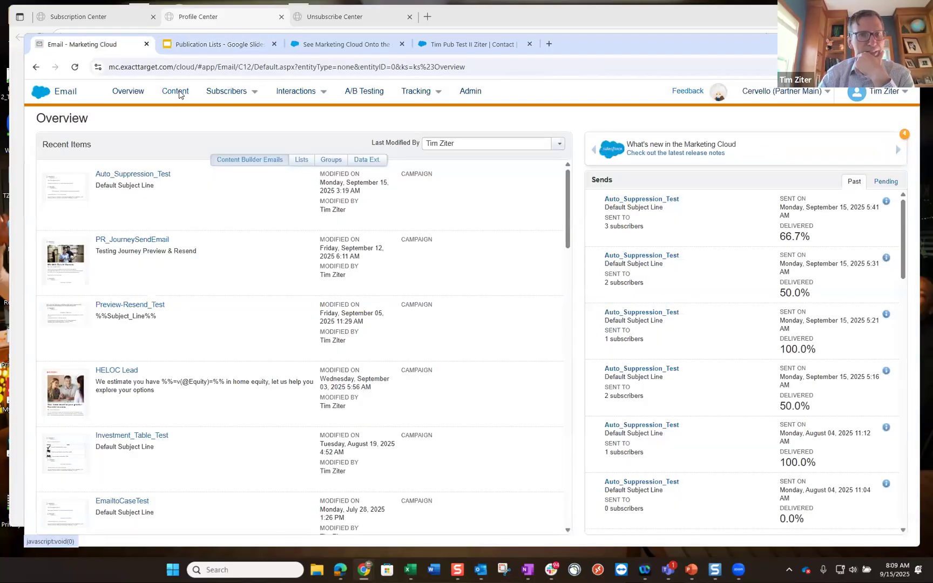
- In Content Builder, open HandsOn > BostonMarketerGroup and choose Create > Email
{"action": "left_click", "coordinate": [173, 93]}
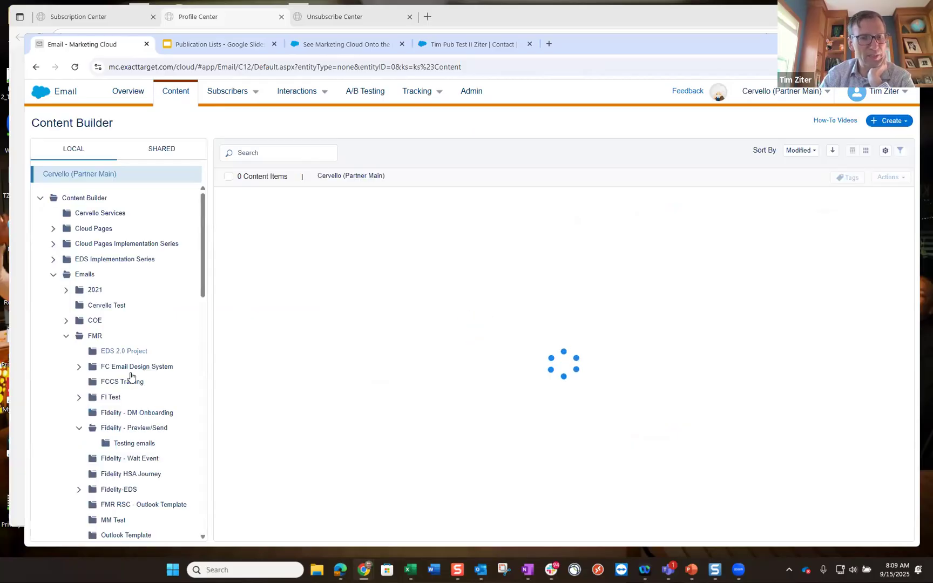
{"action": "scroll", "coordinate": [130, 376], "scroll_direction": "down", "scroll_amount": 1}
{"action": "scroll", "coordinate": [132, 378], "scroll_direction": "down", "scroll_amount": 6}
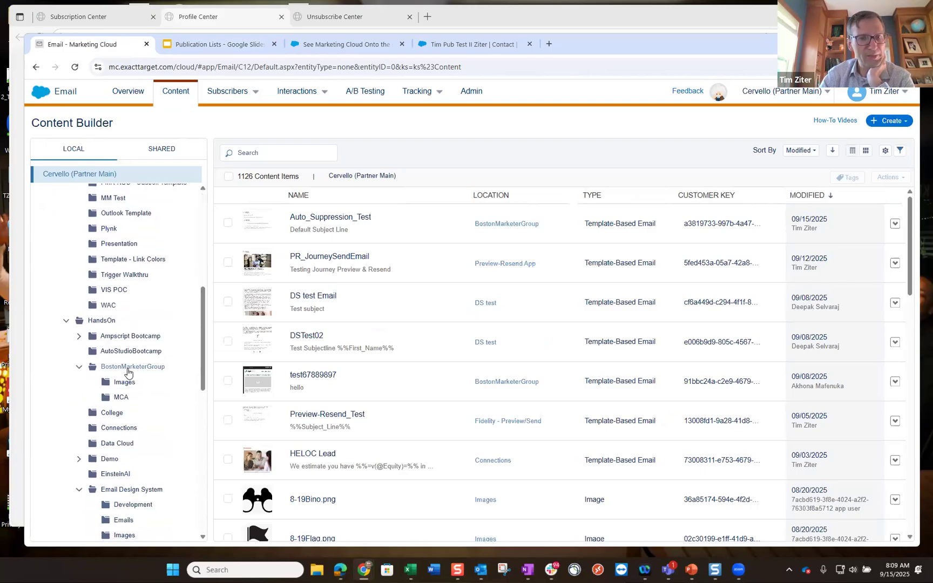
{"action": "left_click", "coordinate": [125, 370]}
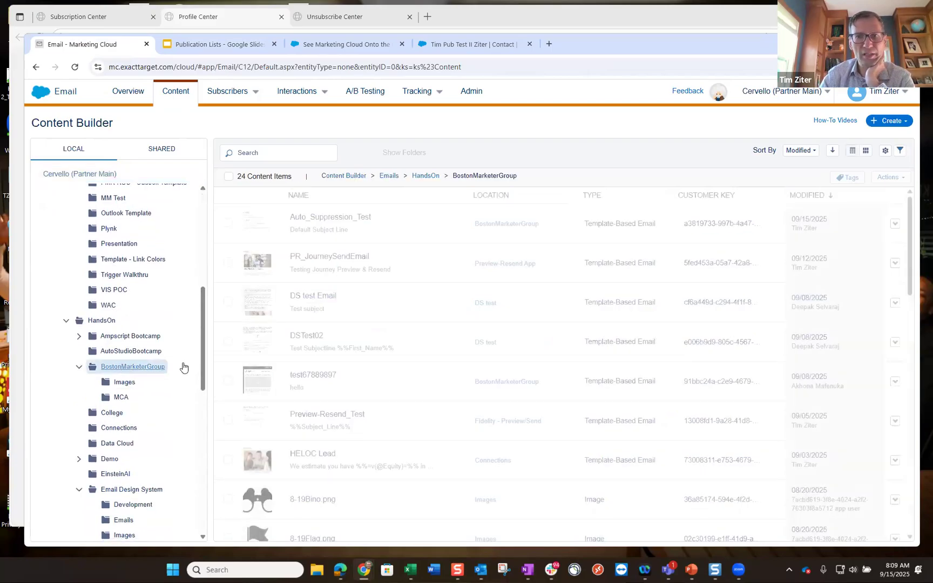
{"action": "left_click", "coordinate": [887, 123]}
{"action": "left_click", "coordinate": [861, 148]}
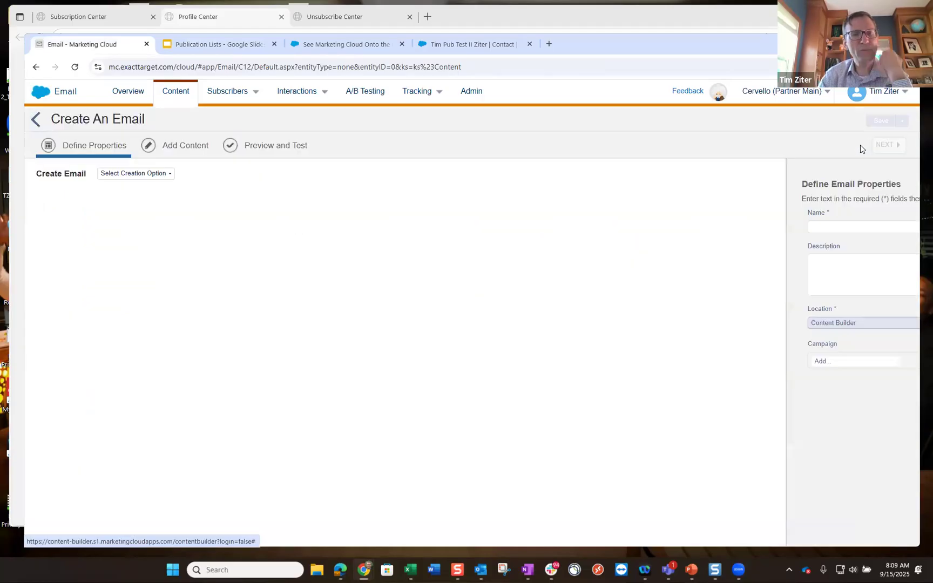
- Pick Template creation and select 'Email Design Template - Tim test' from the saved Template folder
{"action": "left_click", "coordinate": [170, 175]}
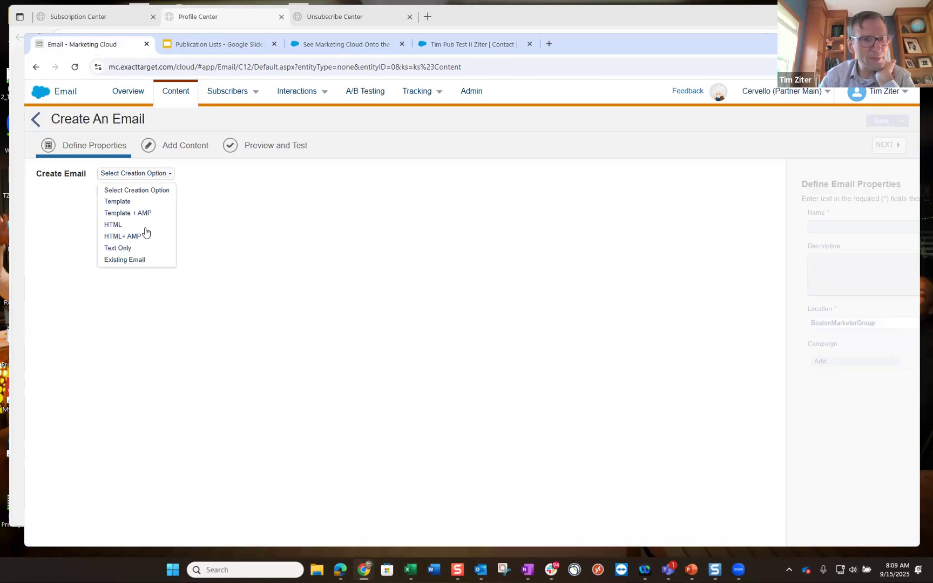
{"action": "left_click", "coordinate": [132, 202]}
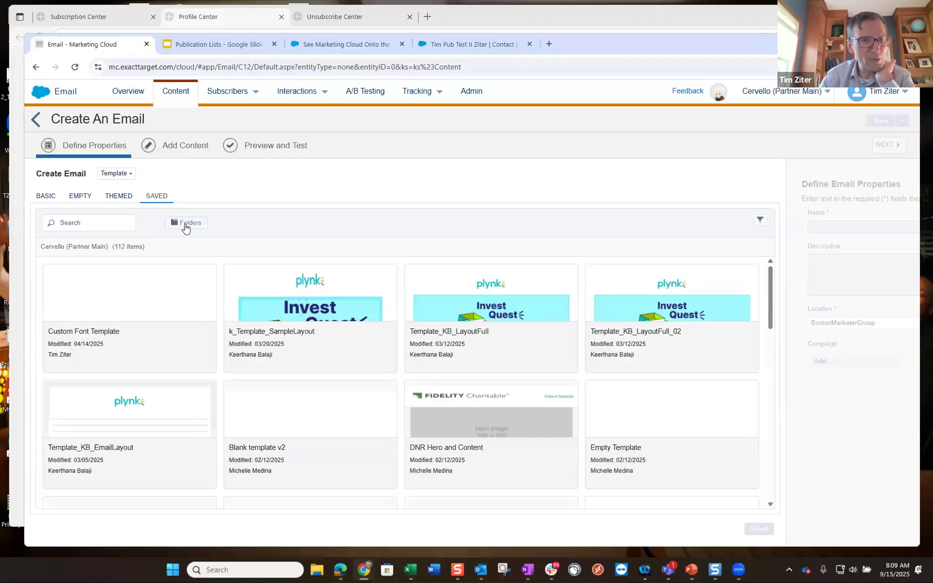
{"action": "left_click", "coordinate": [185, 223]}
{"action": "scroll", "coordinate": [156, 355], "scroll_direction": "down", "scroll_amount": 5}
{"action": "scroll", "coordinate": [156, 356], "scroll_direction": "down", "scroll_amount": 2}
{"action": "scroll", "coordinate": [156, 357], "scroll_direction": "up", "scroll_amount": 4}
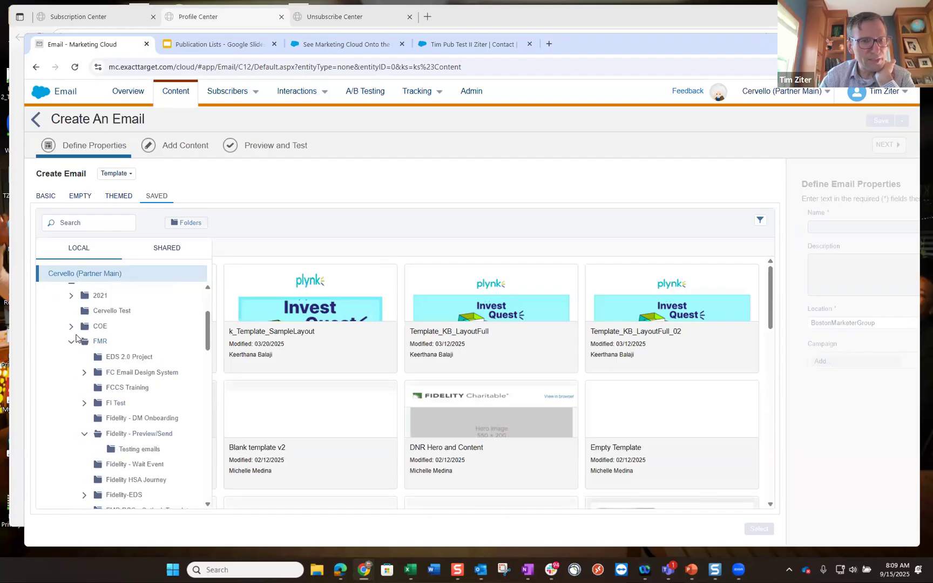
{"action": "left_click", "coordinate": [71, 341]}
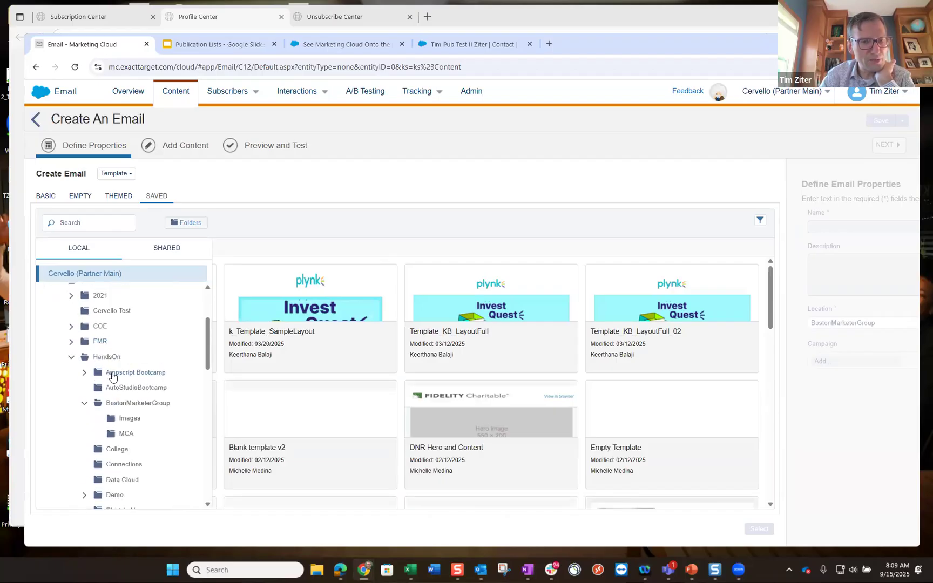
{"action": "scroll", "coordinate": [114, 372], "scroll_direction": "down", "scroll_amount": 3}
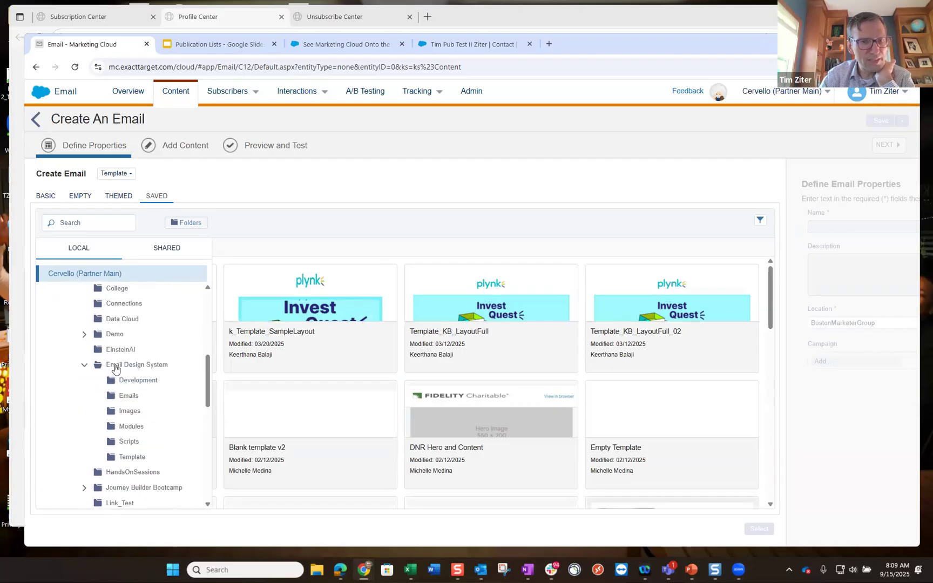
{"action": "left_click", "coordinate": [132, 458]}
{"action": "left_click", "coordinate": [135, 311]}
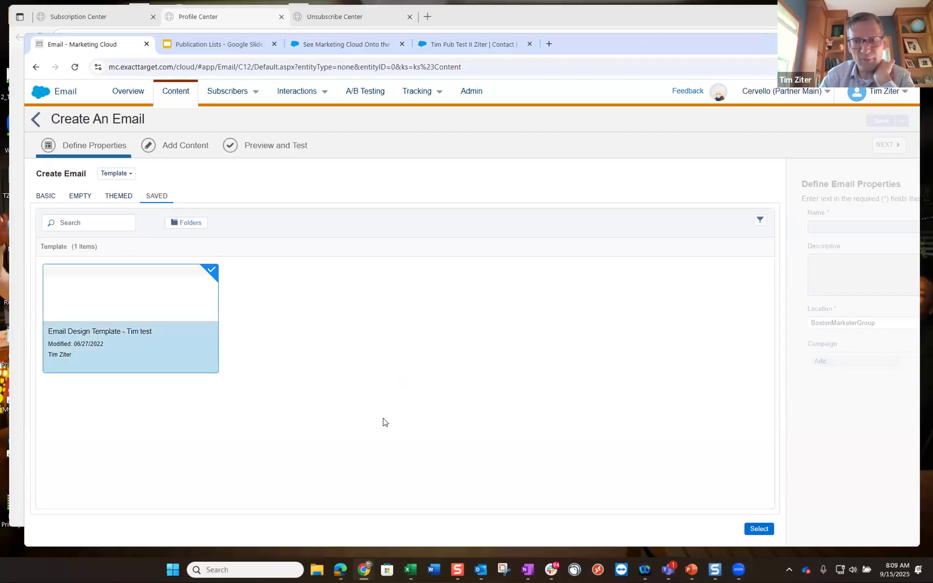
{"action": "left_click", "coordinate": [755, 529]}
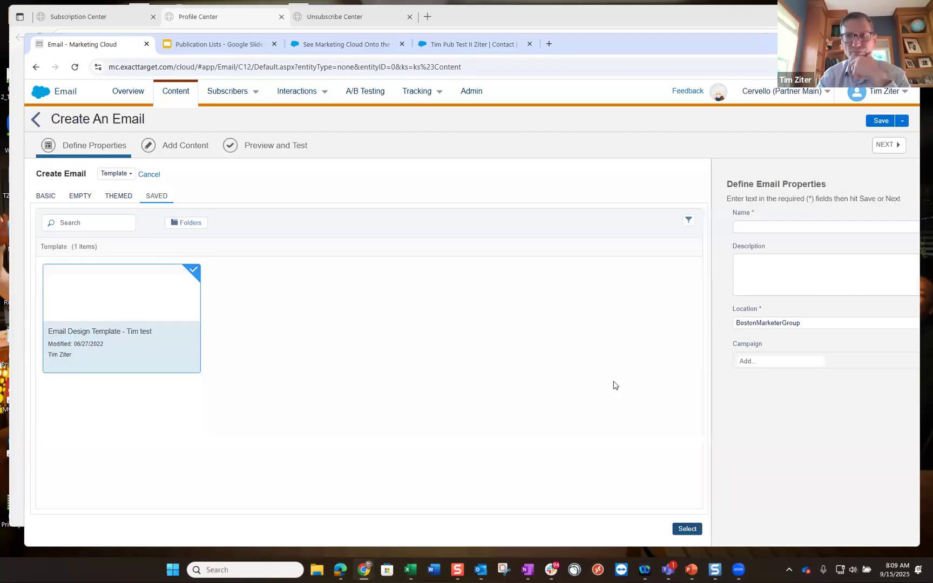
- Enter 'Publication List Test' as the email name and continue to Add Content
{"action": "left_click", "coordinate": [235, 226]}
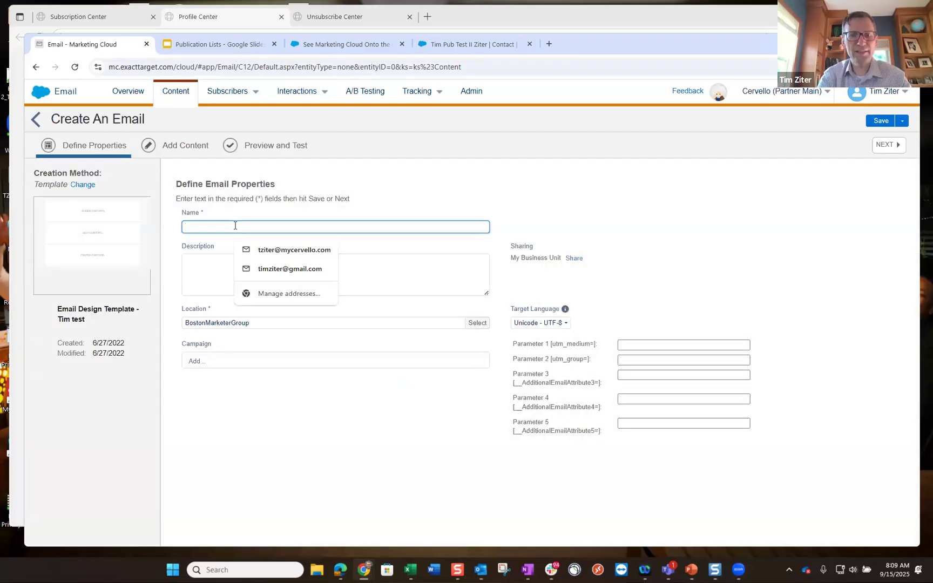
{"action": "type", "text": "Publication List Test"}
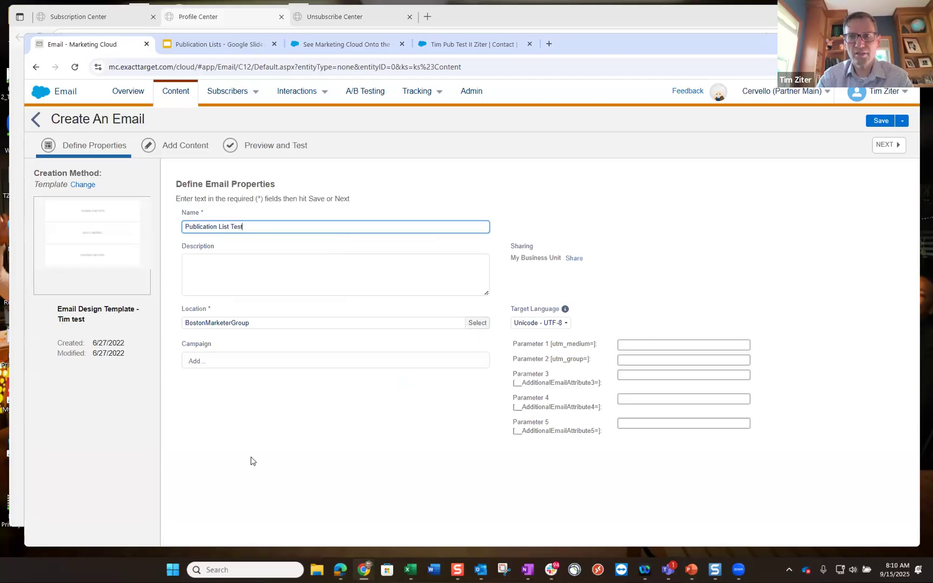
{"action": "left_click", "coordinate": [887, 146]}
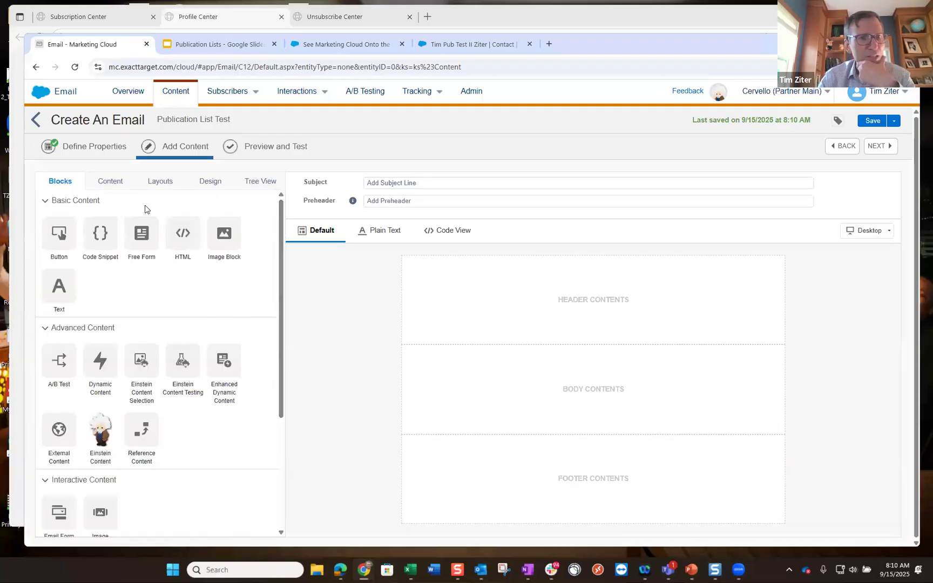
- From the Modules folder, drop Header_One_Logo into the header and the no-social-media footer into the footer
{"action": "left_click", "coordinate": [110, 183]}
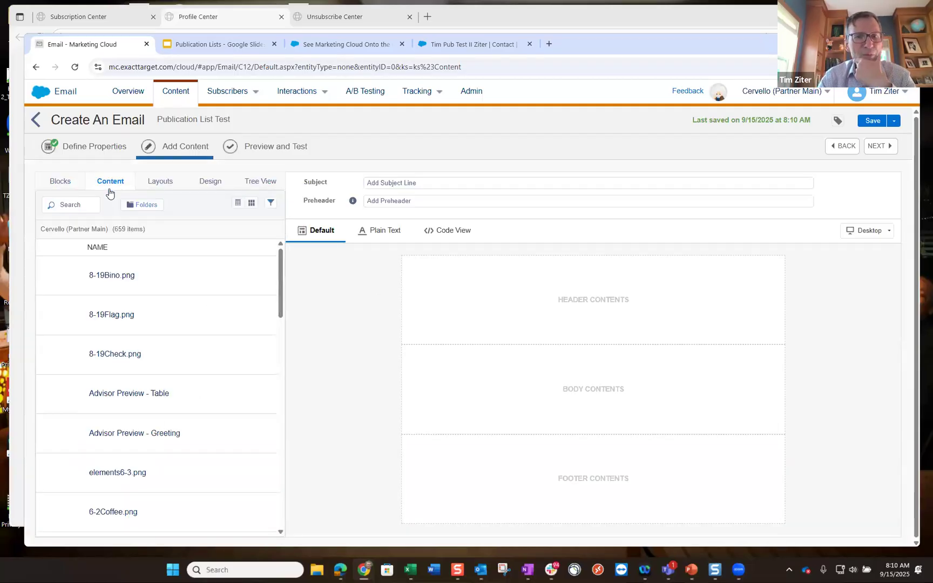
{"action": "left_click", "coordinate": [141, 205]}
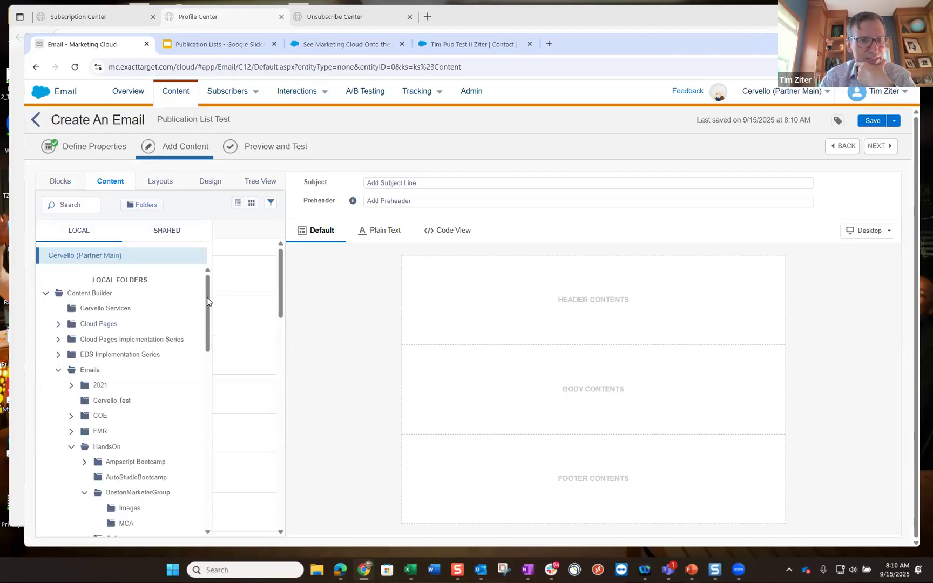
{"action": "left_click_drag", "start_coordinate": [208, 301], "coordinate": [215, 384]}
{"action": "scroll", "coordinate": [180, 382], "scroll_direction": "down", "scroll_amount": 2}
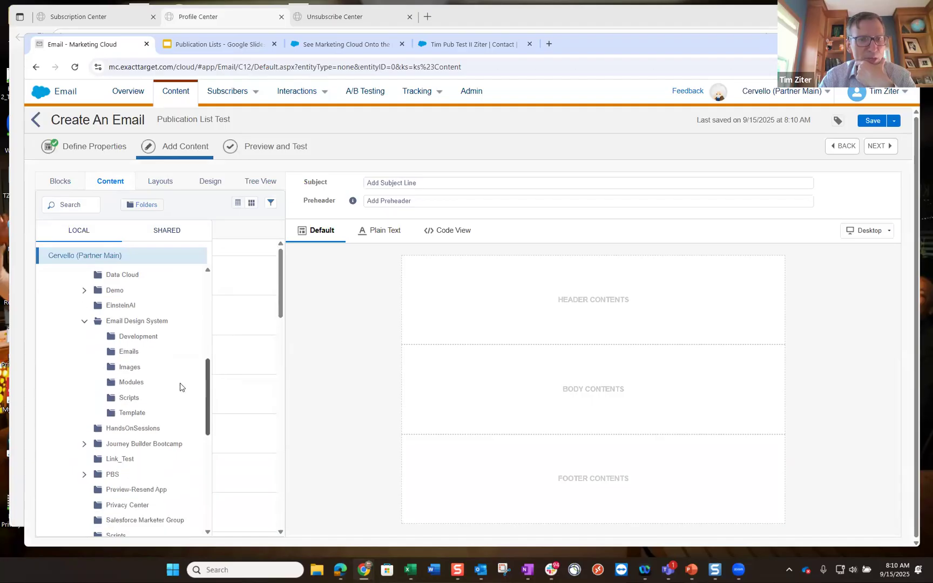
{"action": "left_click", "coordinate": [130, 382]}
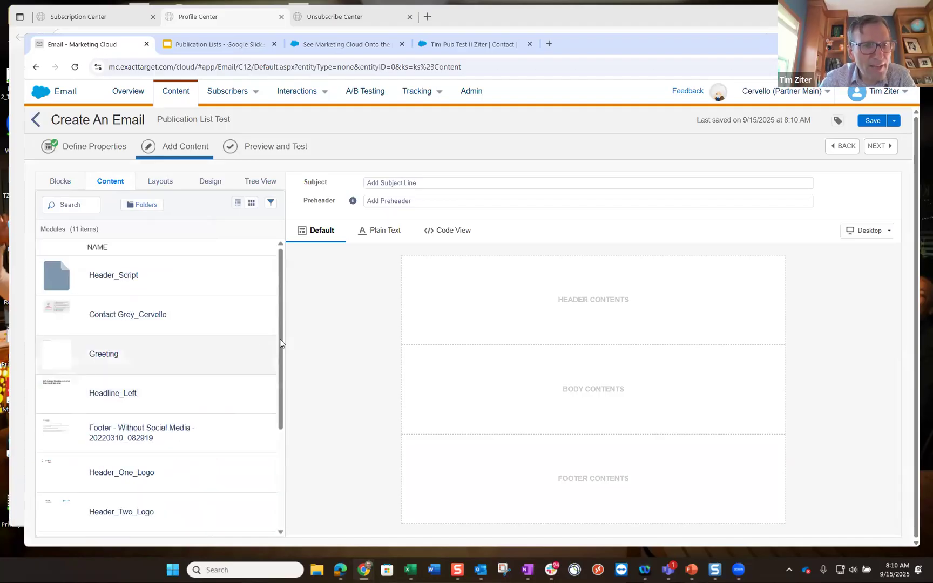
{"action": "left_click_drag", "start_coordinate": [281, 318], "coordinate": [280, 434]}
{"action": "left_click_drag", "start_coordinate": [115, 355], "coordinate": [488, 342]}
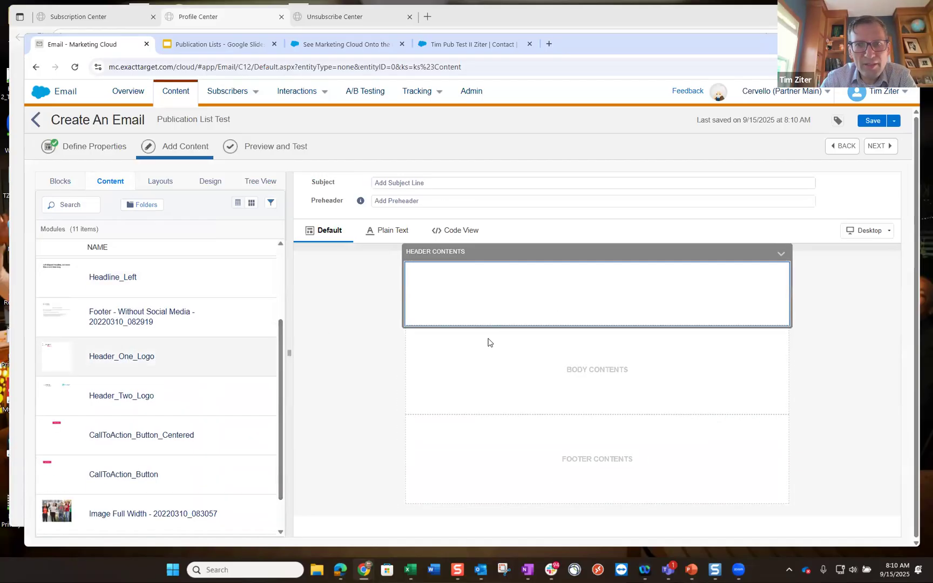
{"action": "left_click", "coordinate": [364, 525]}
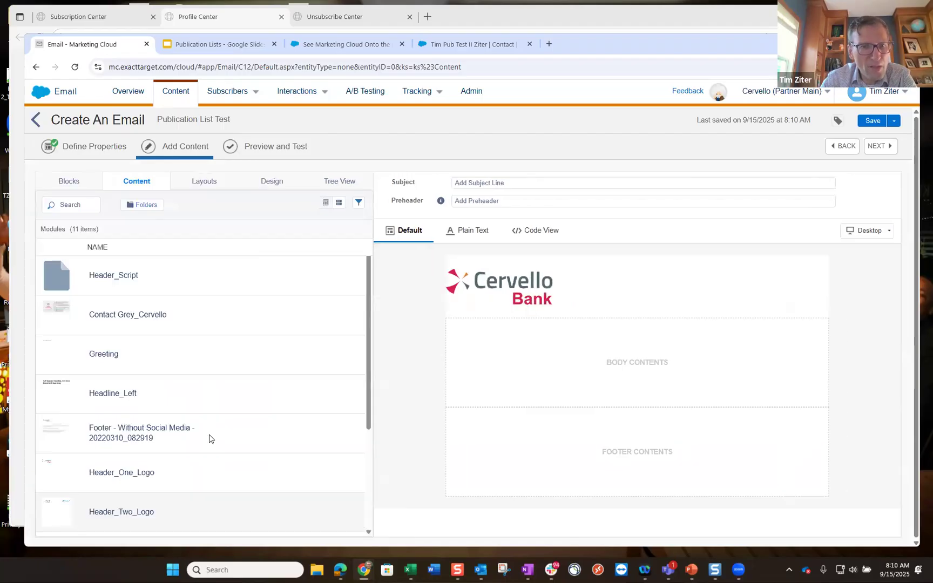
{"action": "left_click_drag", "start_coordinate": [130, 436], "coordinate": [521, 459]}
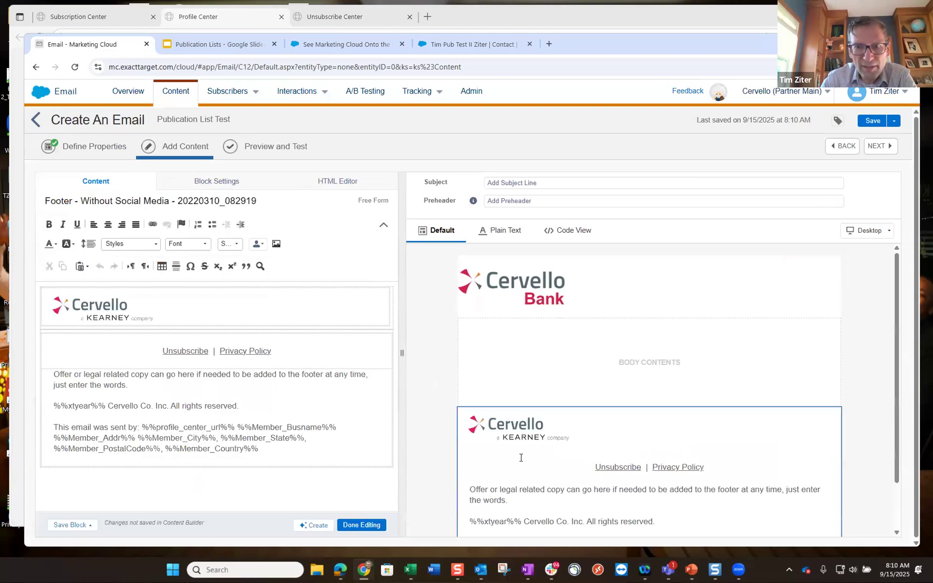
- Add the Greeting module to the email body
{"action": "left_click", "coordinate": [362, 524]}
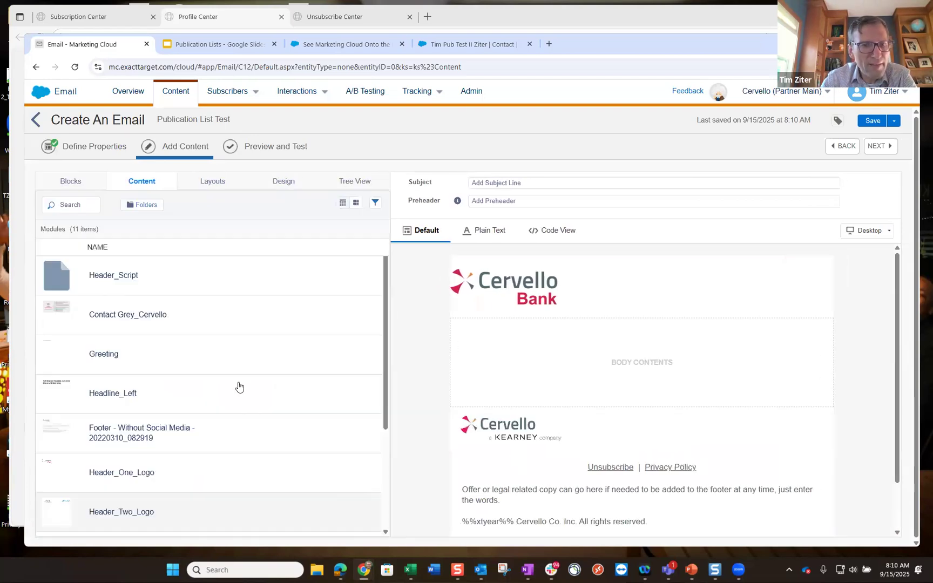
{"action": "left_click_drag", "start_coordinate": [120, 354], "coordinate": [480, 351]}
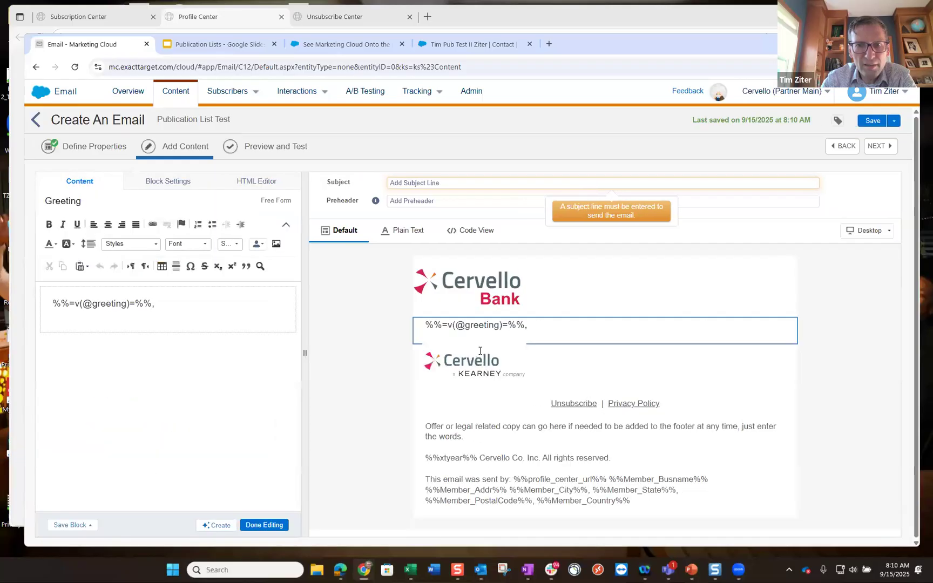
{"action": "left_click", "coordinate": [335, 185]}
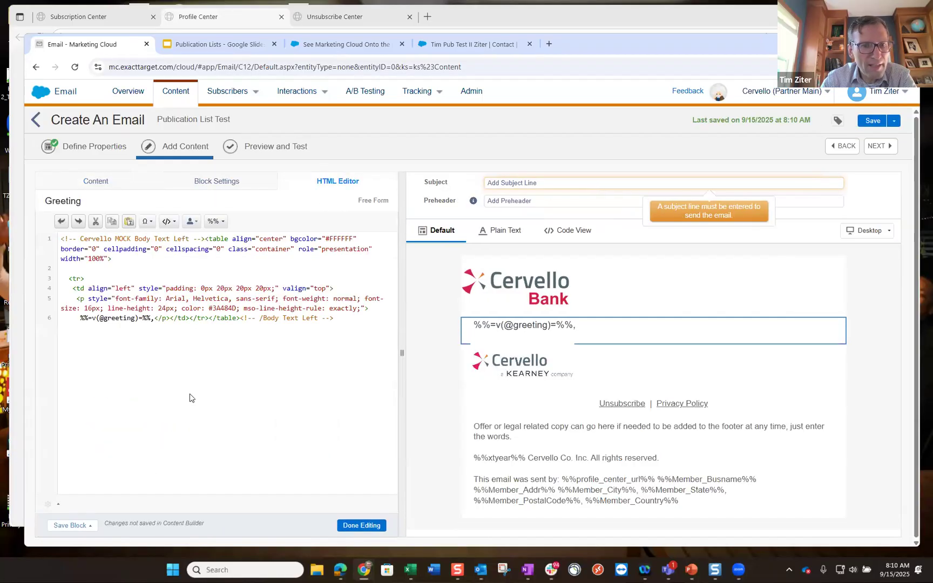
{"action": "left_click", "coordinate": [361, 525]}
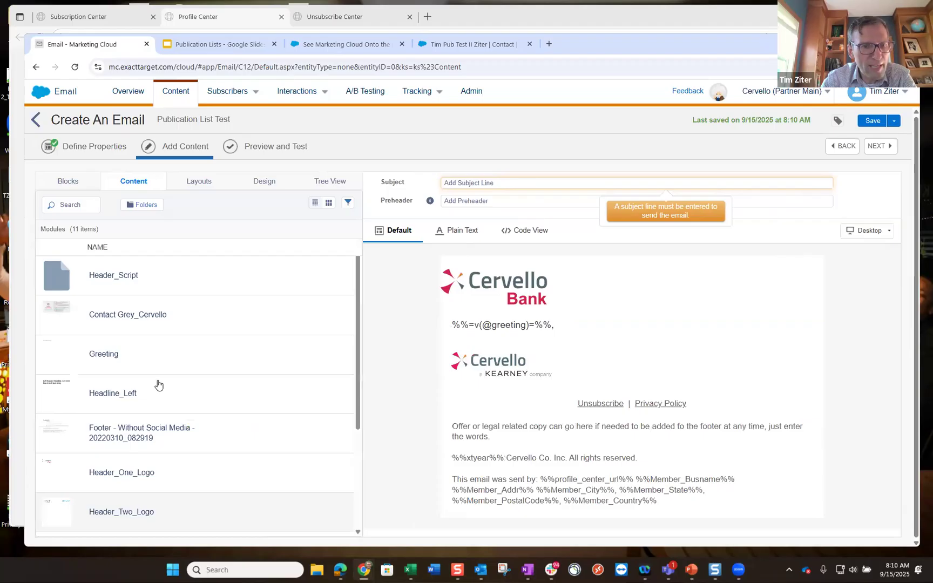
- Add and then delete Headline_Left, and add Body Text Left to the body
{"action": "left_click_drag", "start_coordinate": [120, 395], "coordinate": [476, 342]}
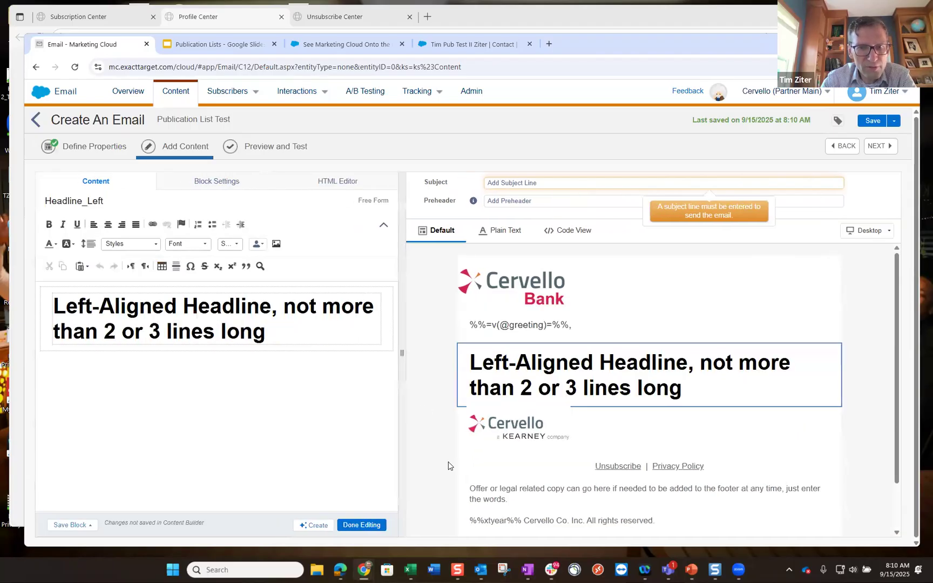
{"action": "left_click", "coordinate": [831, 354]}
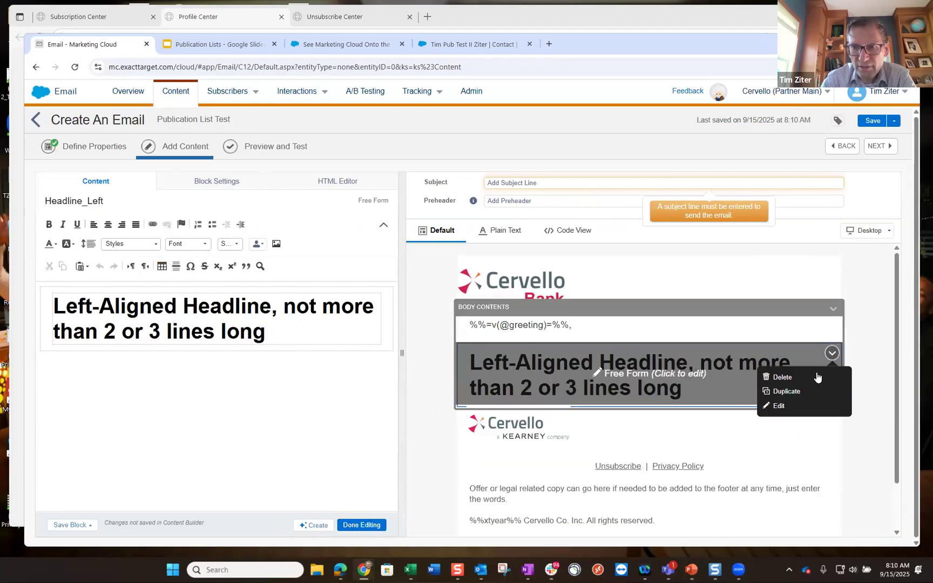
{"action": "left_click", "coordinate": [781, 377]}
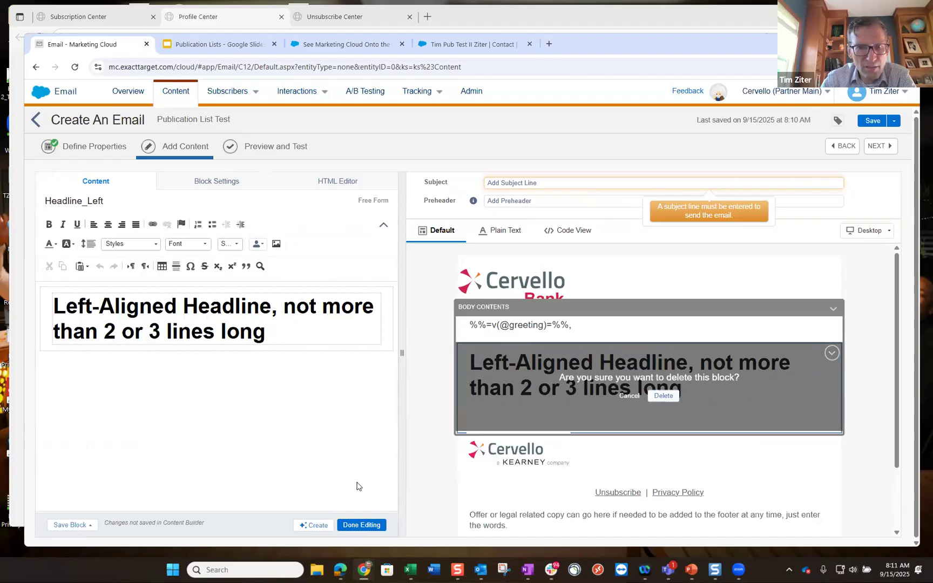
{"action": "left_click", "coordinate": [654, 397]}
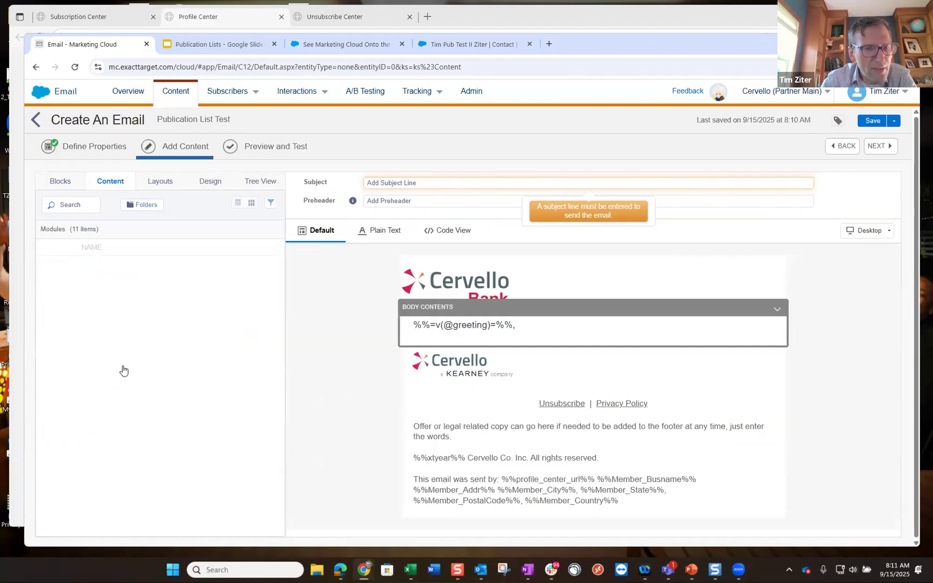
{"action": "scroll", "coordinate": [124, 371], "scroll_direction": "down", "scroll_amount": 3}
{"action": "left_click_drag", "start_coordinate": [119, 505], "coordinate": [491, 335]}
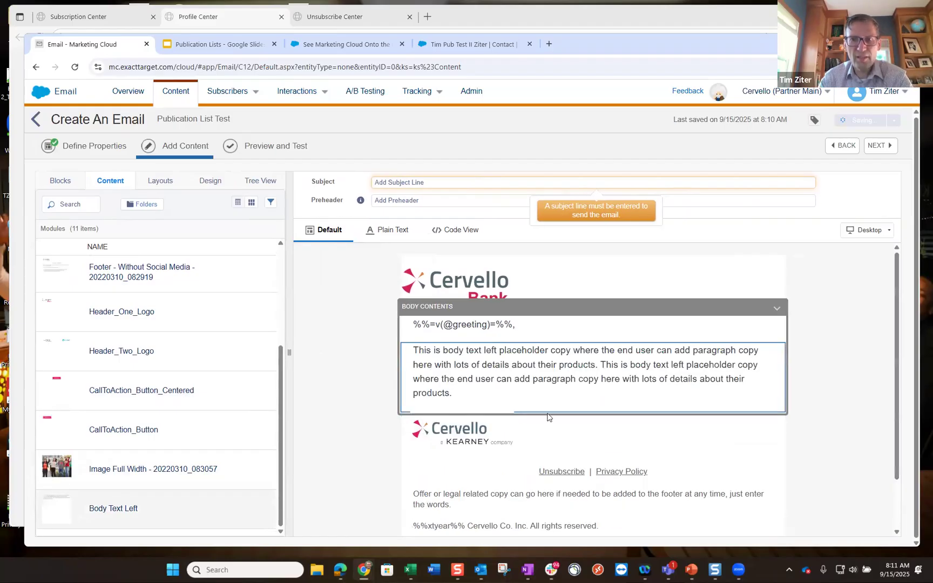
{"action": "left_click", "coordinate": [361, 524]}
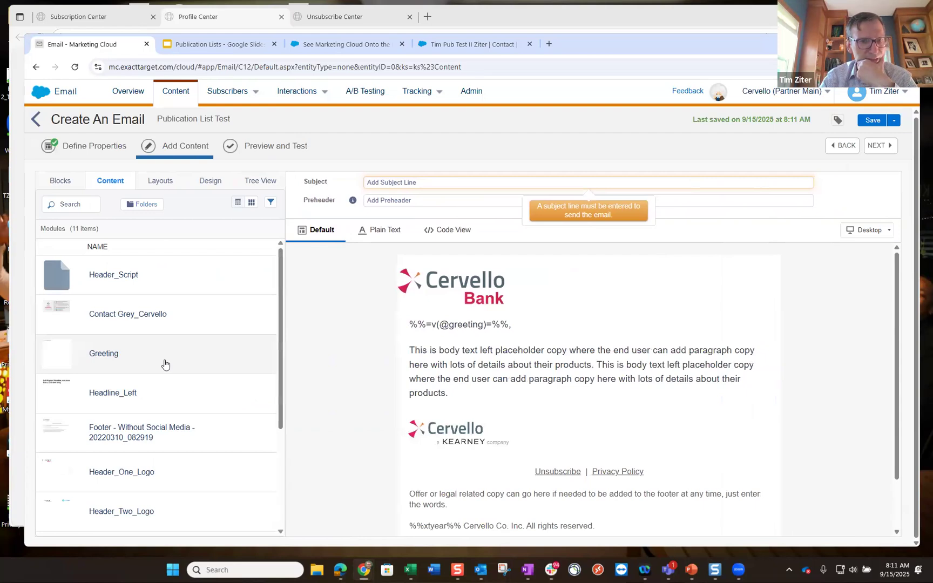
- Drag the Header_Script snippet into the email's header drop zone
{"action": "scroll", "coordinate": [164, 364], "scroll_direction": "down", "scroll_amount": 3}
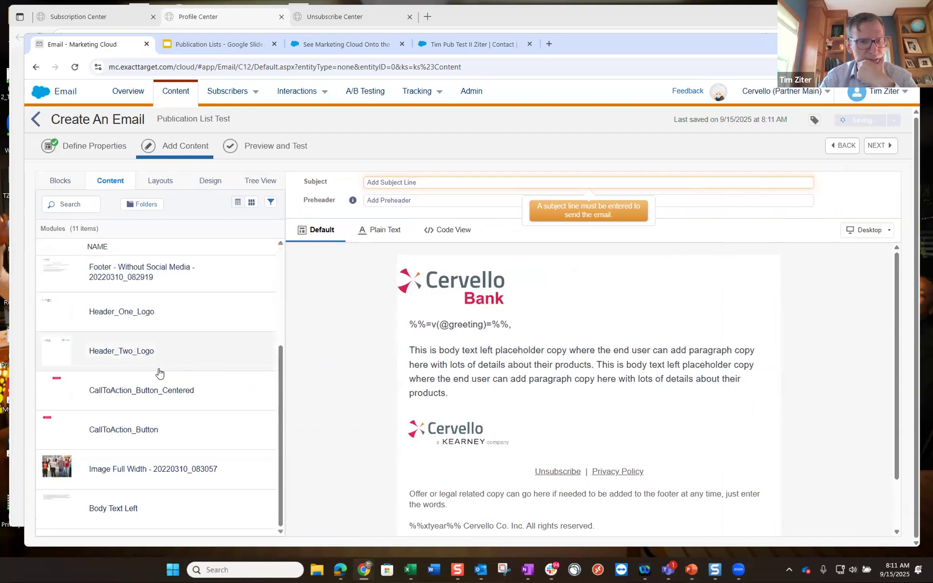
{"action": "scroll", "coordinate": [156, 374], "scroll_direction": "up", "scroll_amount": 3}
{"action": "left_click_drag", "start_coordinate": [142, 285], "coordinate": [488, 292]}
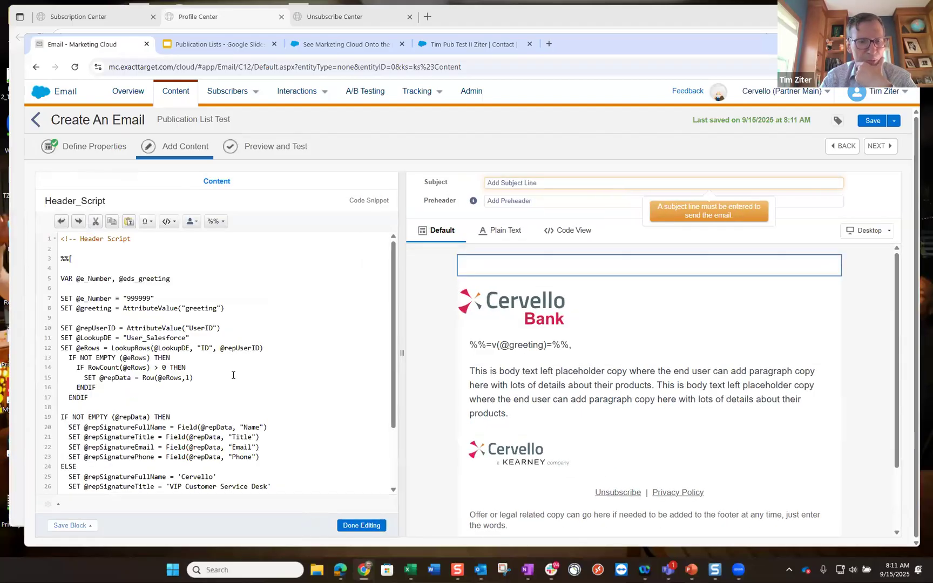
- Delete the user lookup block and the e_Number assignment line from Header_Script
{"action": "scroll", "coordinate": [122, 456], "scroll_direction": "down", "scroll_amount": 3}
{"action": "left_click_drag", "start_coordinate": [81, 437], "coordinate": [105, 202]}
{"action": "left_click_drag", "start_coordinate": [91, 351], "coordinate": [64, 326]}
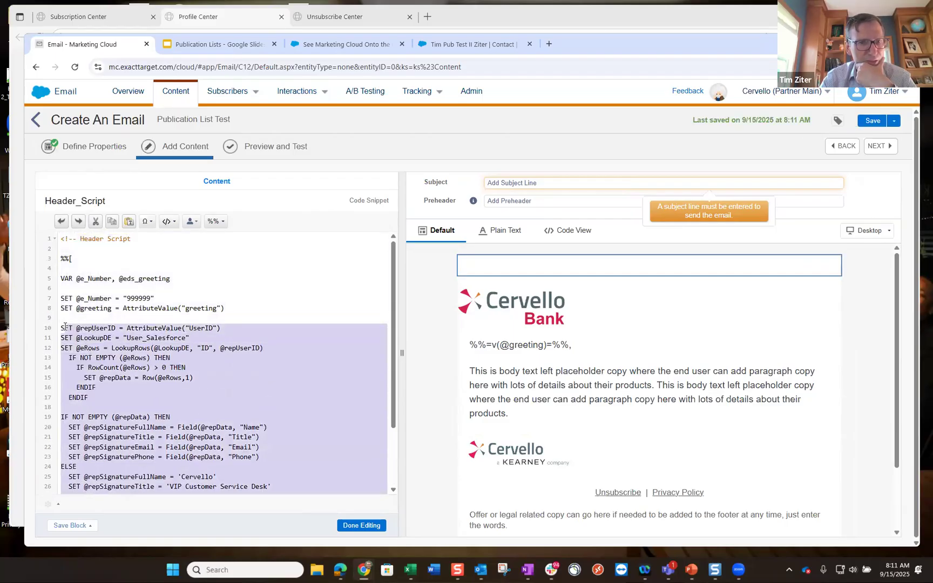
{"action": "key", "text": "Delete"}
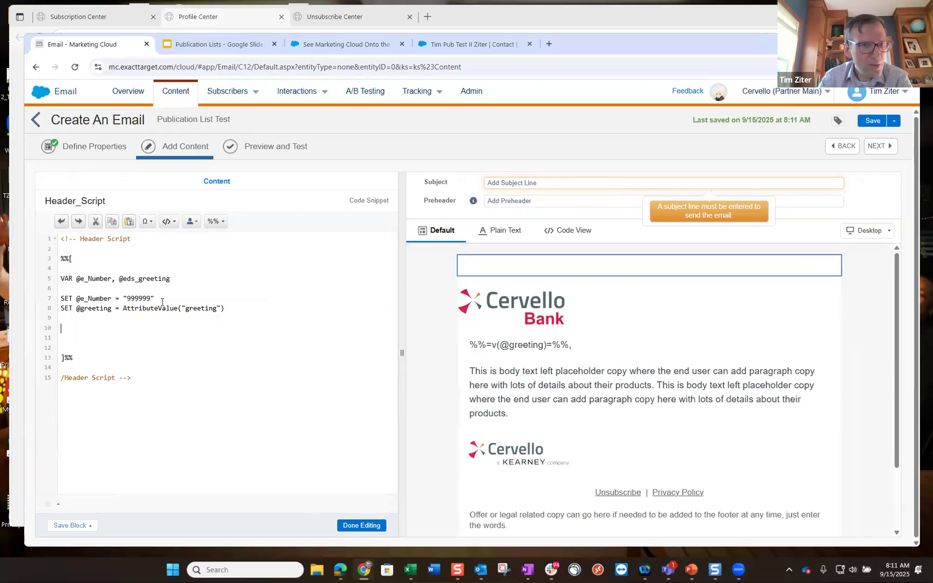
{"action": "triple_click", "coordinate": [61, 296]}
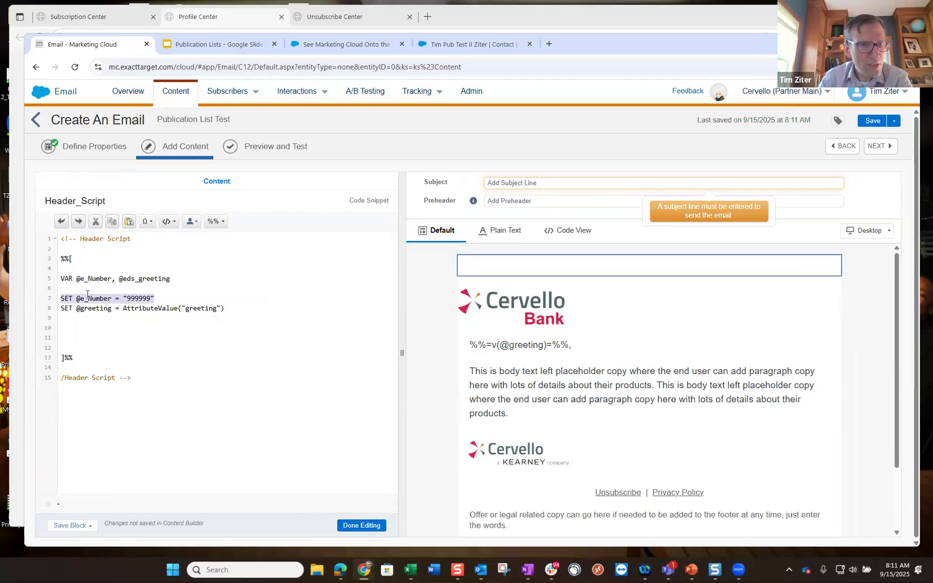
{"action": "key", "text": "Delete"}
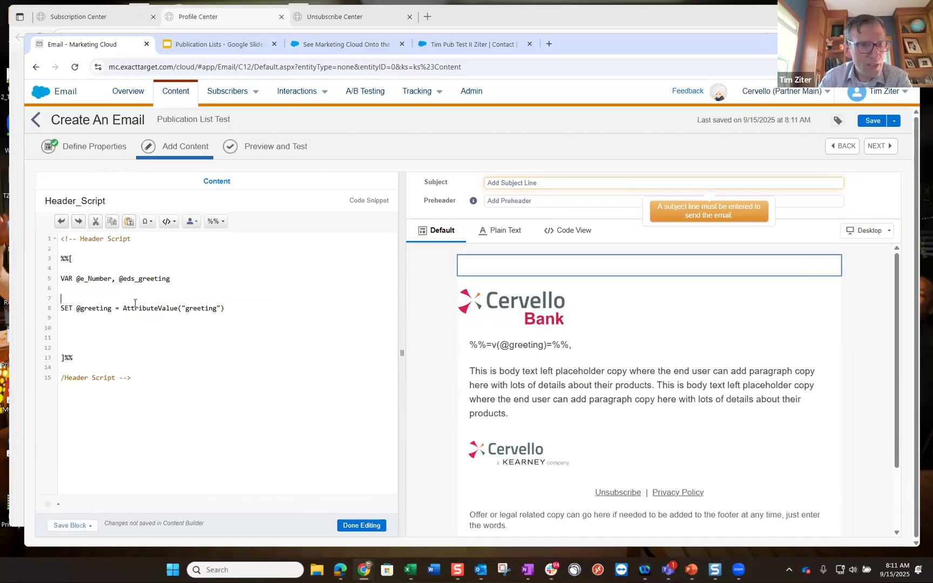
{"action": "key", "text": "BackSpace"}
{"action": "key", "text": "BackSpace"}
{"action": "key", "text": "BackSpace"}
{"action": "key", "text": "BackSpace"}
{"action": "left_click_drag", "start_coordinate": [118, 278], "coordinate": [76, 281]}
{"action": "key", "text": "BackSpace"}
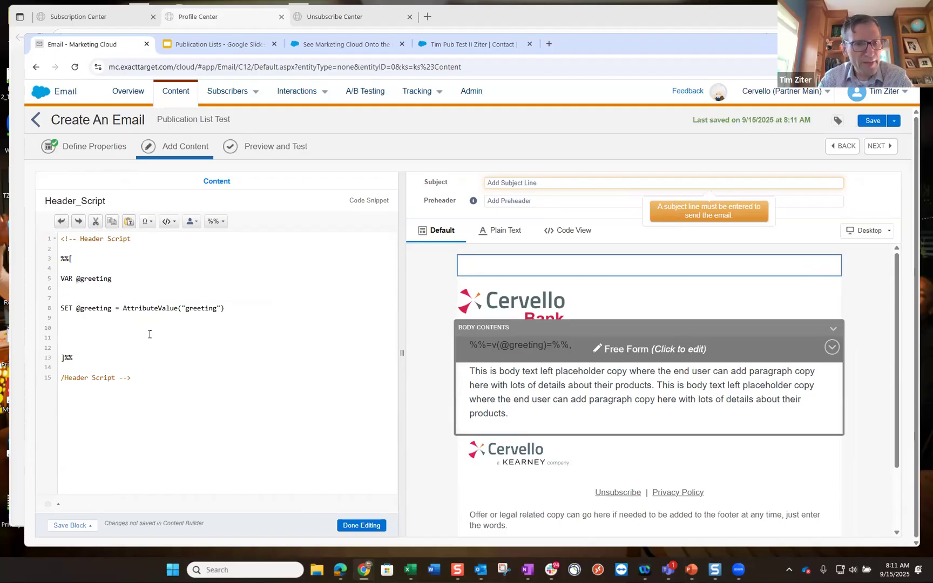
{"action": "left_click", "coordinate": [73, 346]}
{"action": "key", "text": "BackSpace"}
{"action": "key", "text": "BackSpace"}
{"action": "key", "text": "BackSpace"}
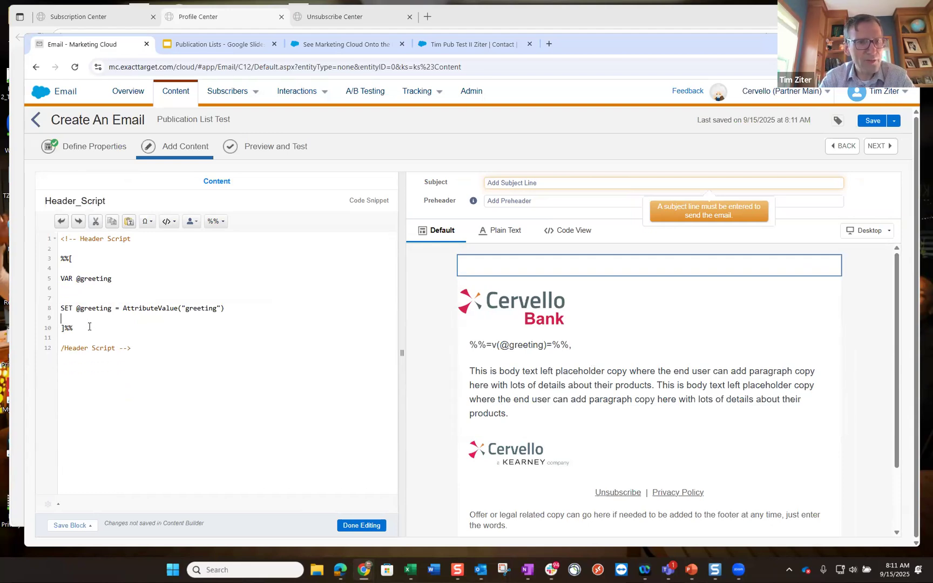
{"action": "left_click", "coordinate": [83, 294]}
{"action": "key", "text": "BackSpace"}
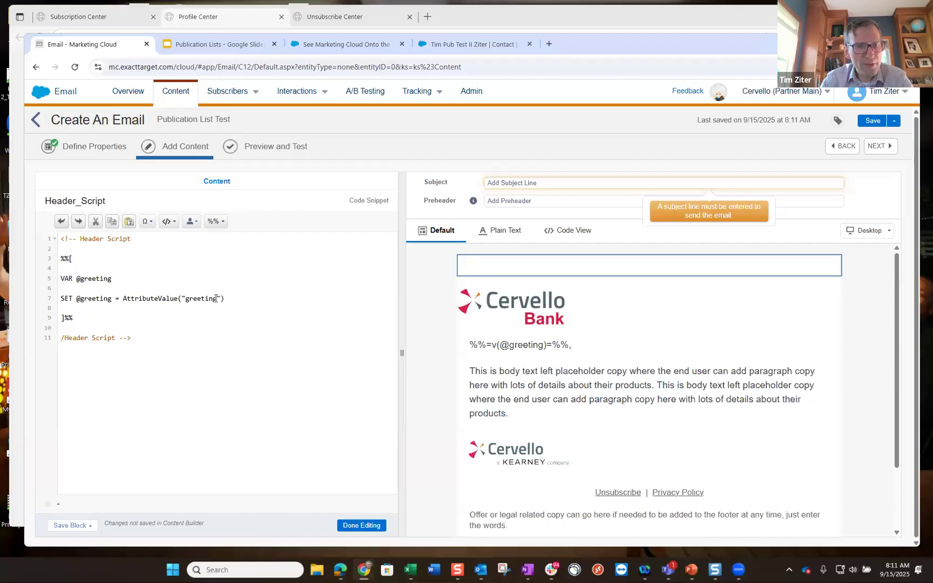
- Change the AttributeValue argument from 'greeting' to 'FirstName'
{"action": "left_click_drag", "start_coordinate": [203, 298], "coordinate": [189, 299]}
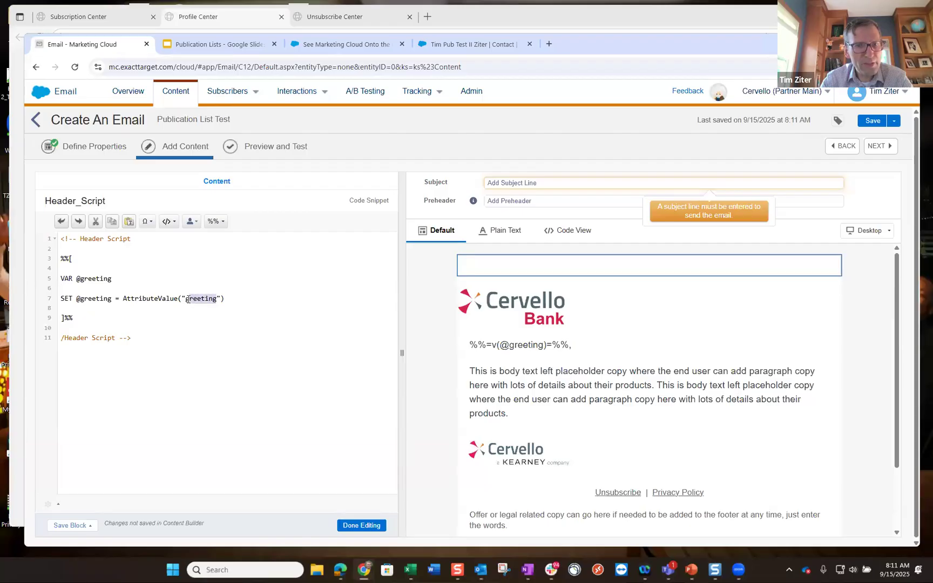
{"action": "type", "text": "Firt"}
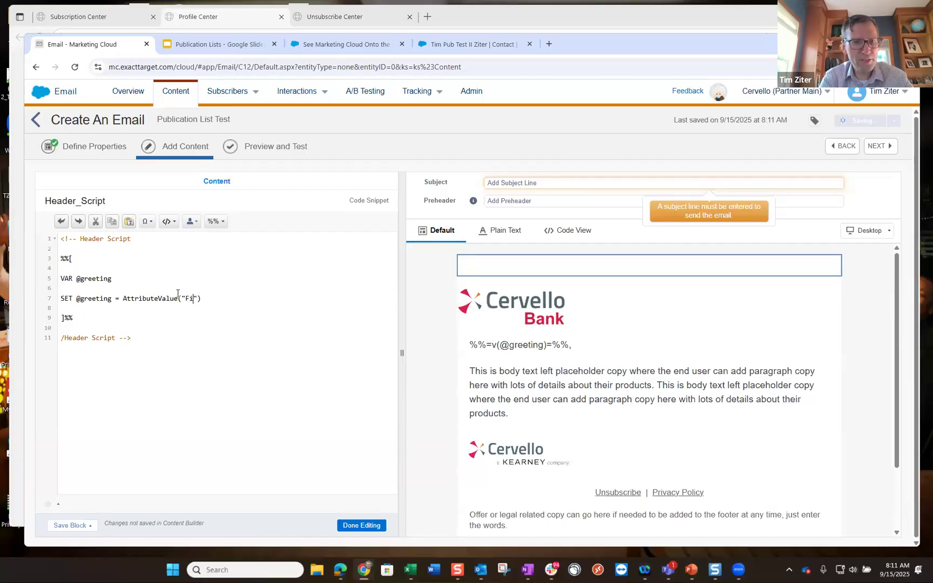
{"action": "type", "text": "tName"}
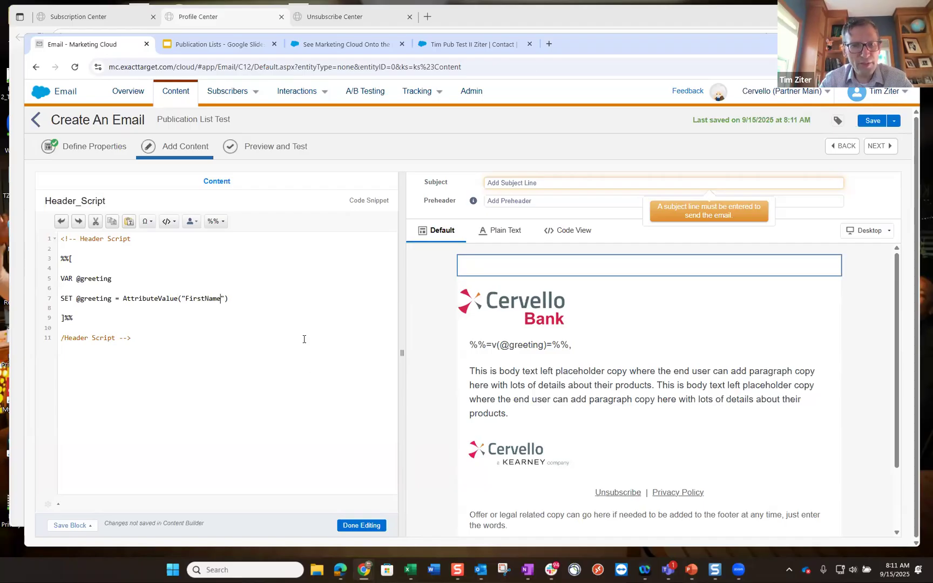
{"action": "left_click", "coordinate": [627, 400]}
- In the body block's HTML, overwrite the placeholder paragraph with 'We are testing unsubscribe via the Publication List.'
{"action": "left_click", "coordinate": [345, 183]}
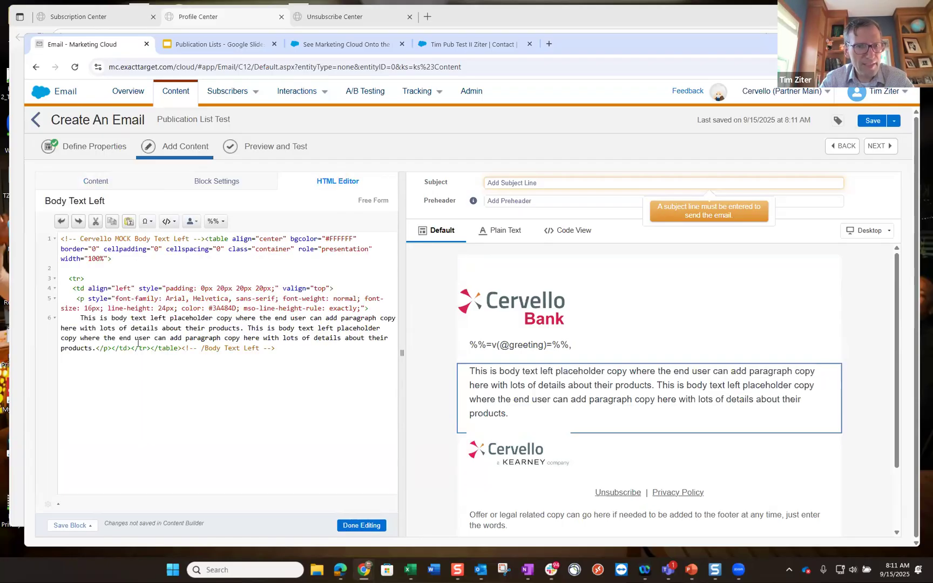
{"action": "left_click_drag", "start_coordinate": [96, 349], "coordinate": [85, 321]}
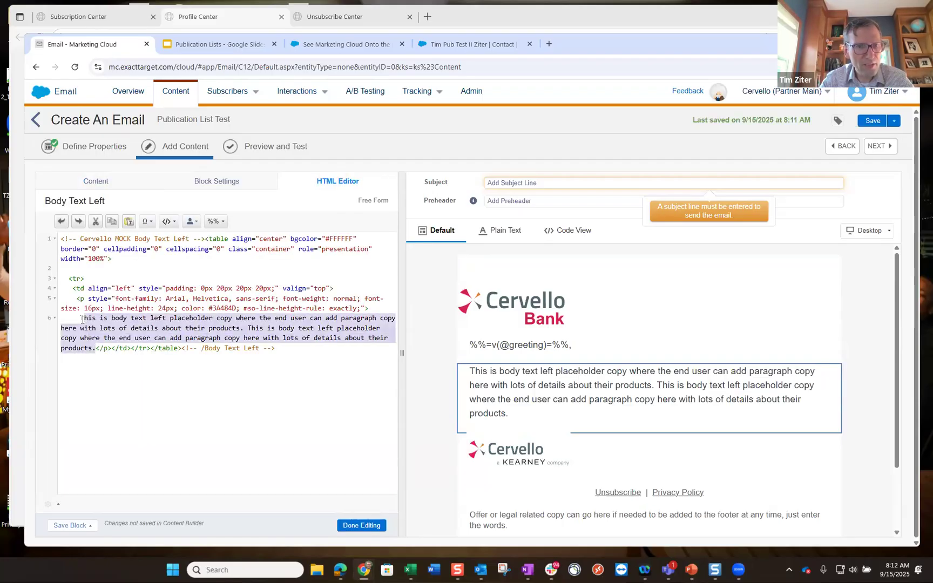
{"action": "type", "text": "We are testing uns"}
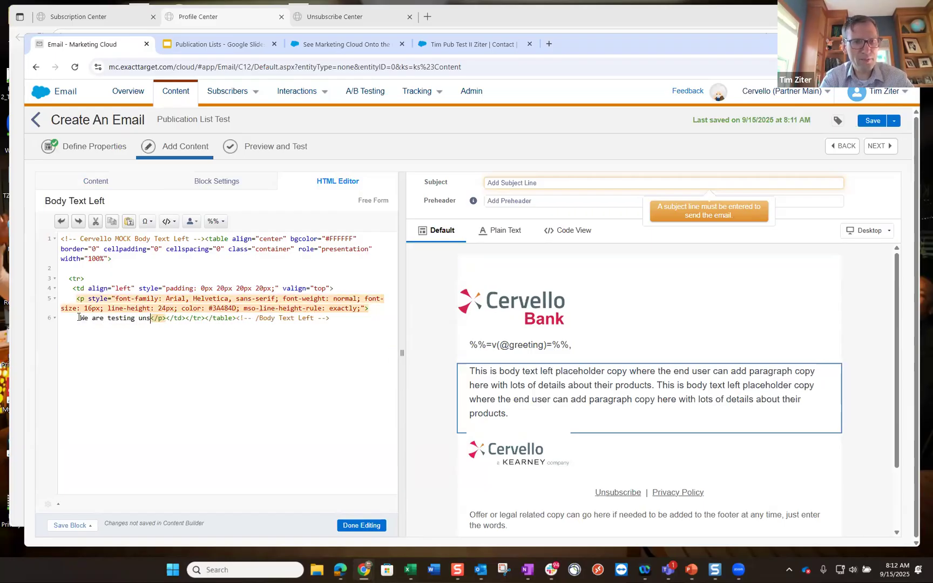
{"action": "type", "text": "ubscribe via the Publication List"}
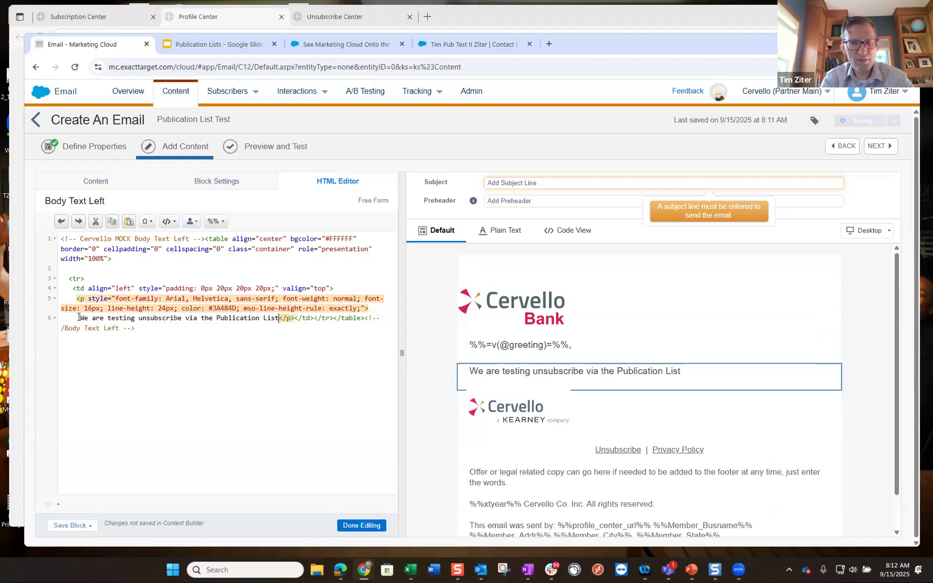
{"action": "type", "text": "."}
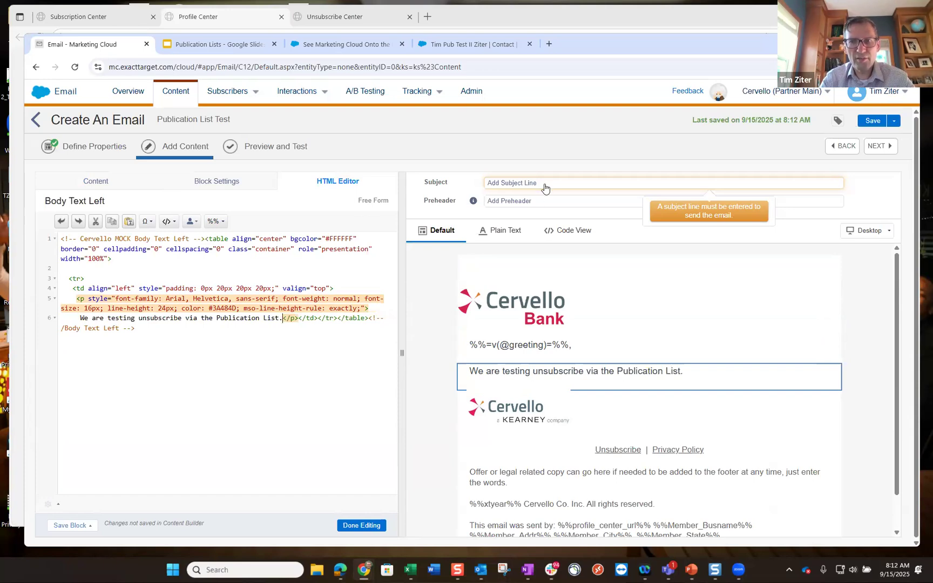
- Enter subject line 'Testing Unsubscribe Publication List' and preheader 'Hands On Mondays'
{"action": "left_click", "coordinate": [546, 184]}
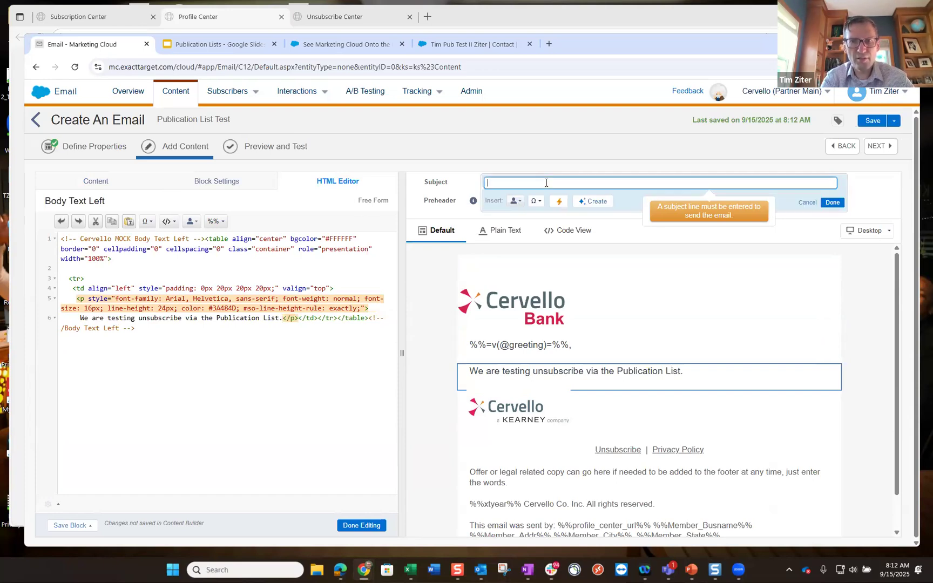
{"action": "type", "text": "U"}
{"action": "key", "text": "BackSpace"}
{"action": "type", "text": "Testi"}
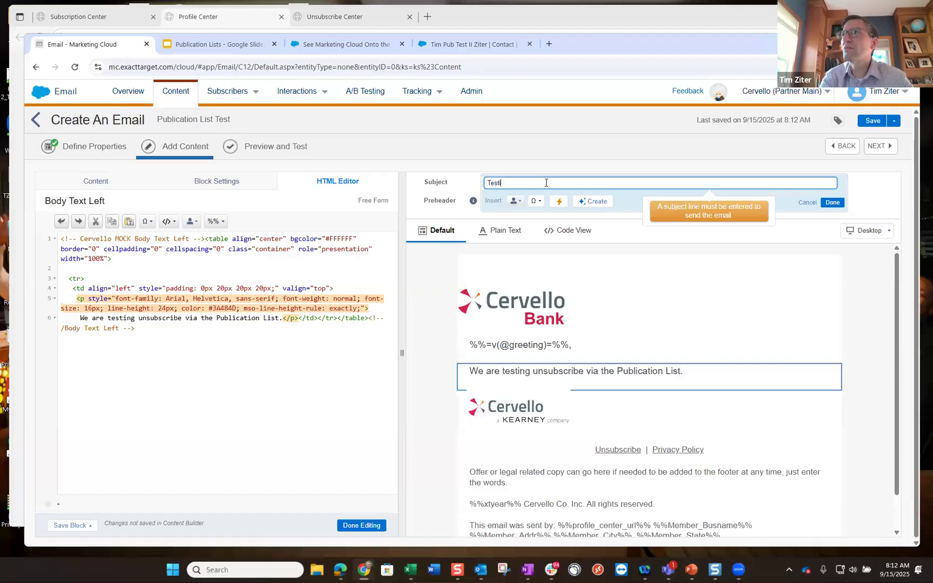
{"action": "type", "text": "ng Unsubscribe Publication List"}
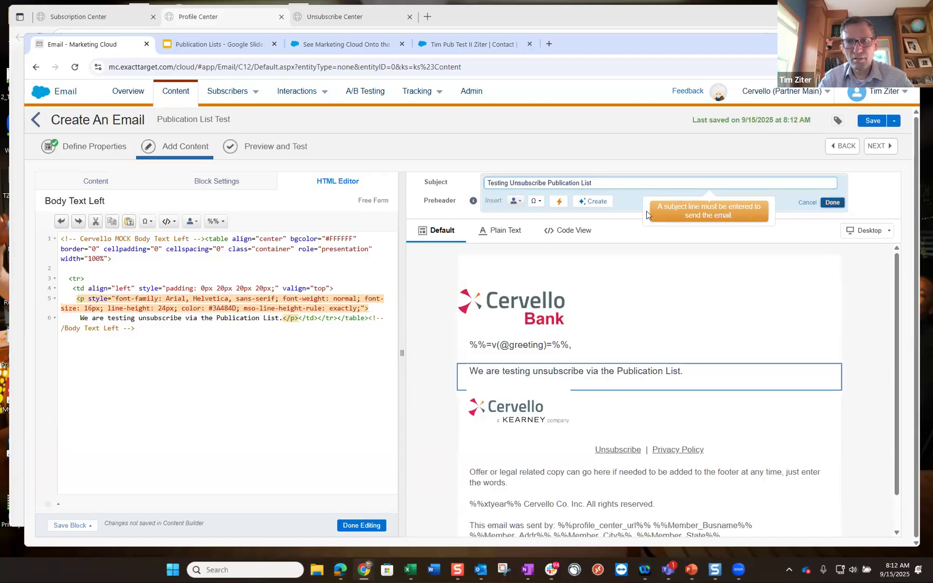
{"action": "left_click", "coordinate": [552, 201]}
{"action": "type", "text": "Hands On Monday "}
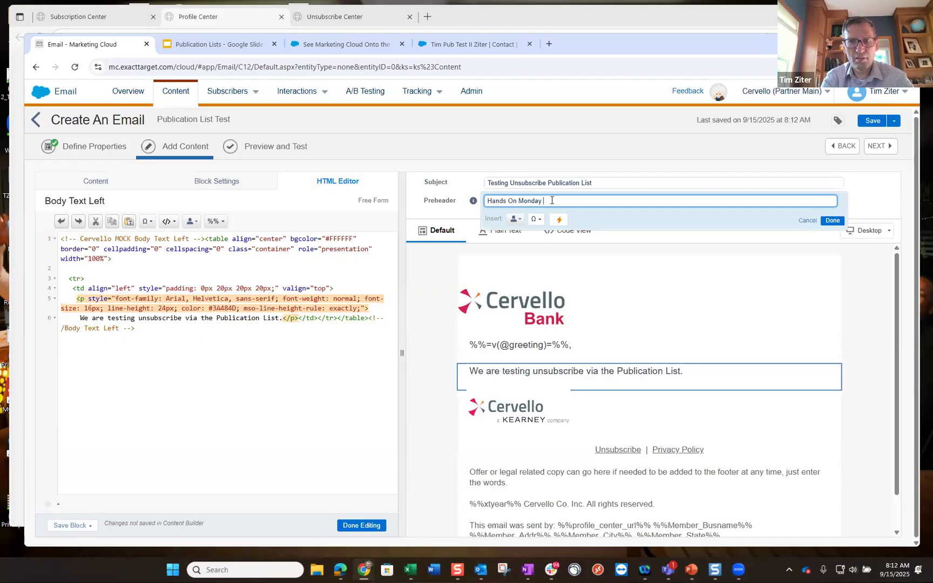
{"action": "type", "text": "s"}
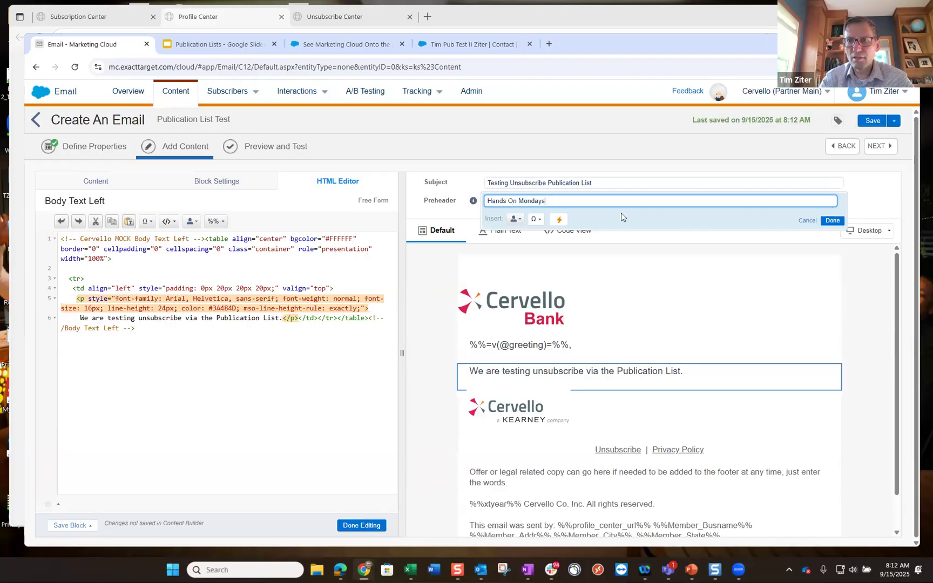
{"action": "left_click", "coordinate": [832, 220]}
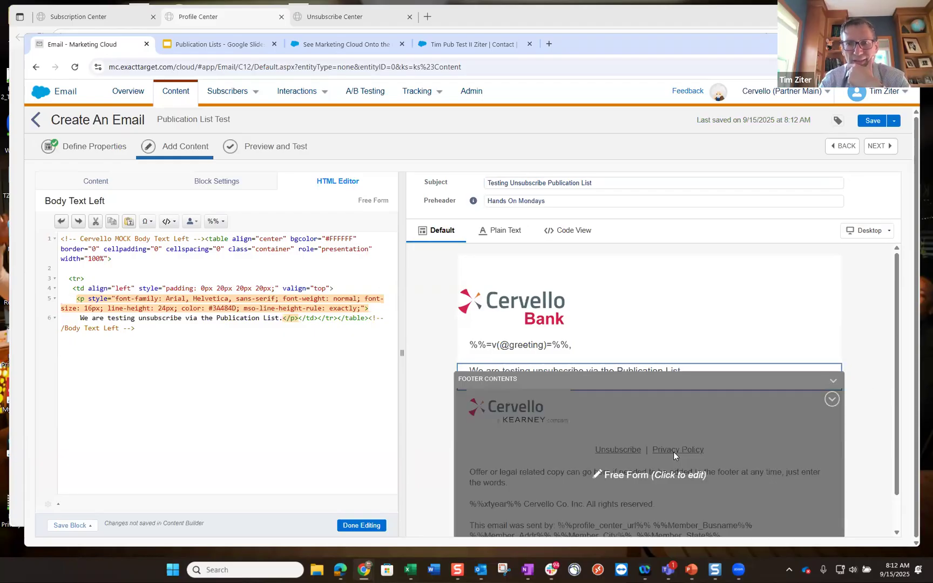
- Open the footer block's HTML Editor and select the Unsubscribe anchor tag around line 25
{"action": "left_click", "coordinate": [674, 452]}
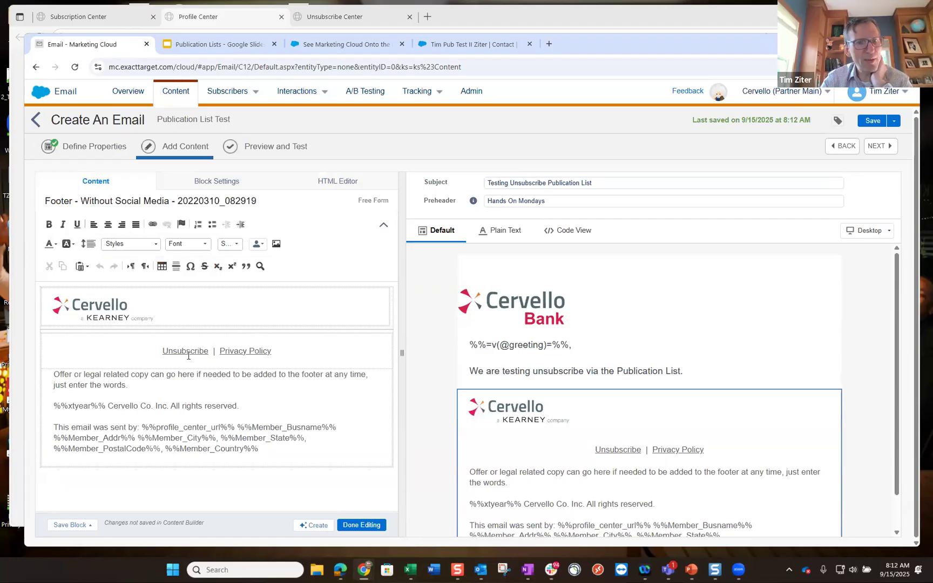
{"action": "left_click", "coordinate": [344, 184]}
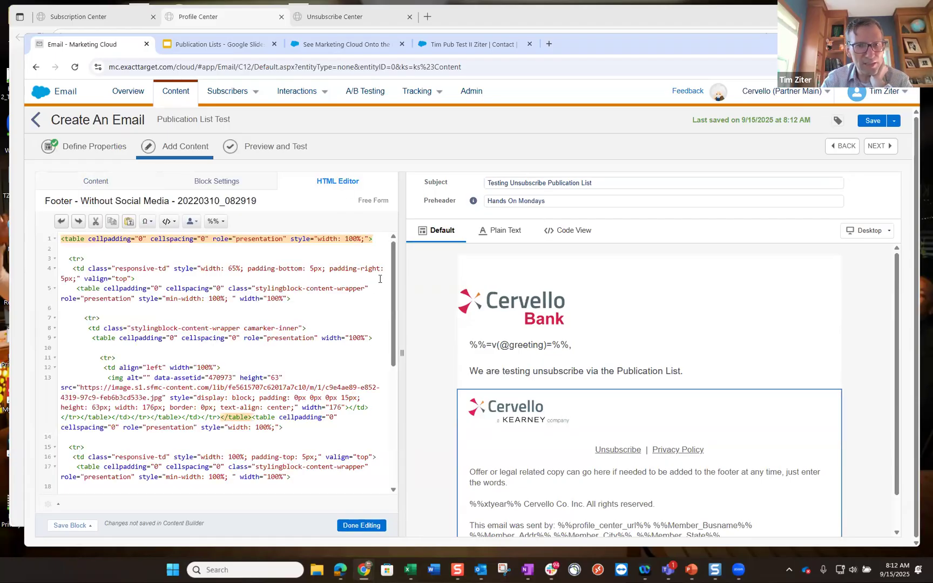
{"action": "left_click_drag", "start_coordinate": [393, 278], "coordinate": [403, 397]}
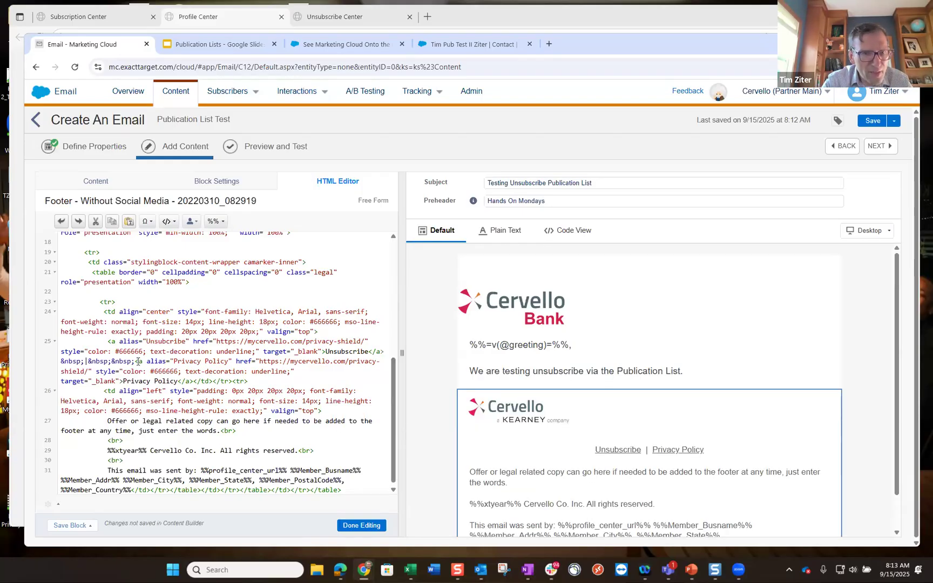
{"action": "left_click_drag", "start_coordinate": [135, 362], "coordinate": [112, 341]}
{"action": "key", "text": "ctrl+c"}
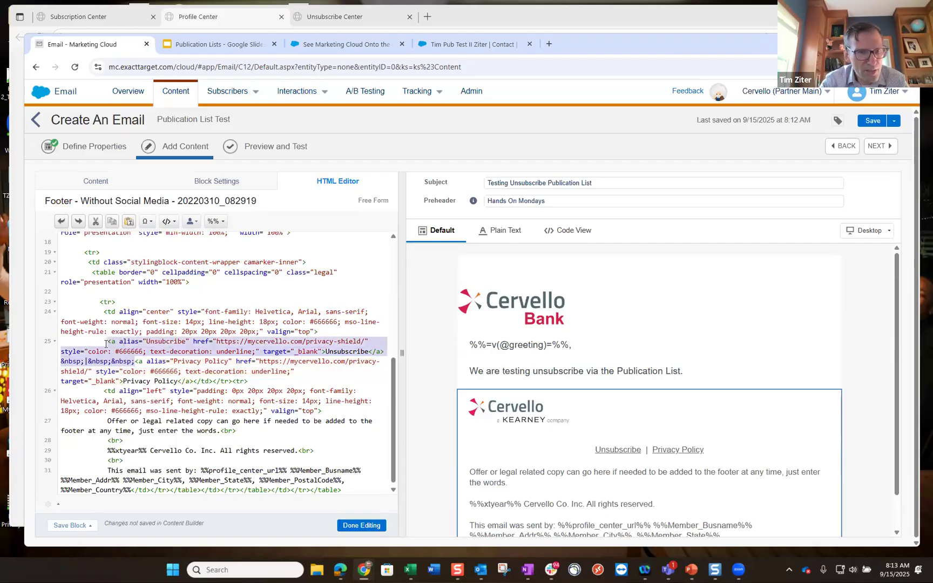
- Paste two more copies of the Unsubscribe link into the footer HTML
{"action": "left_click", "coordinate": [106, 343]}
{"action": "key", "text": "ctrl+v"}
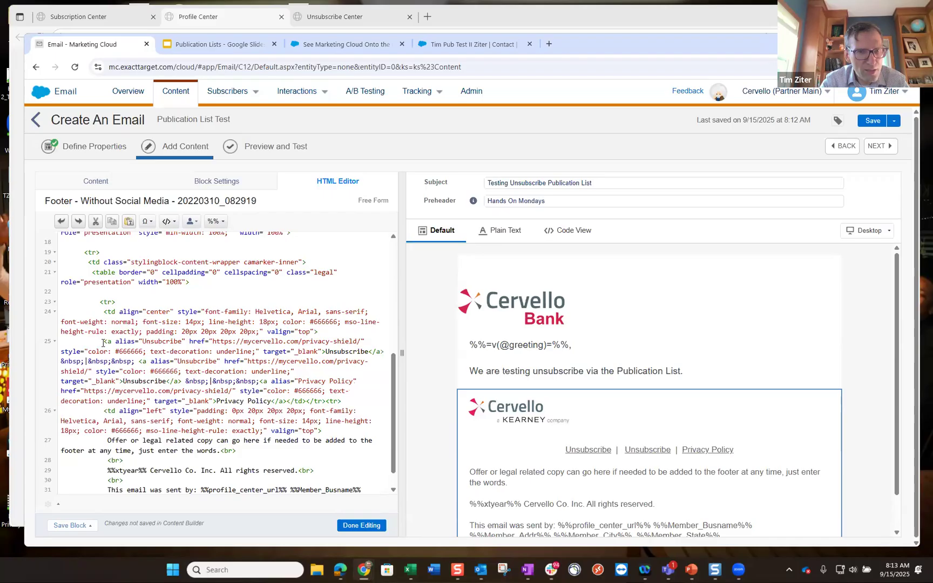
{"action": "type", "text": "<a alias=\"Unsubscribe\" href=\"https://mycervello.com/privacy-shield/\" style=\"color: #666666; text-decoration: underline;\" target=\"_blank\">Unsubscribe</a> &nbsp;|&nbsp;&nbsp;"}
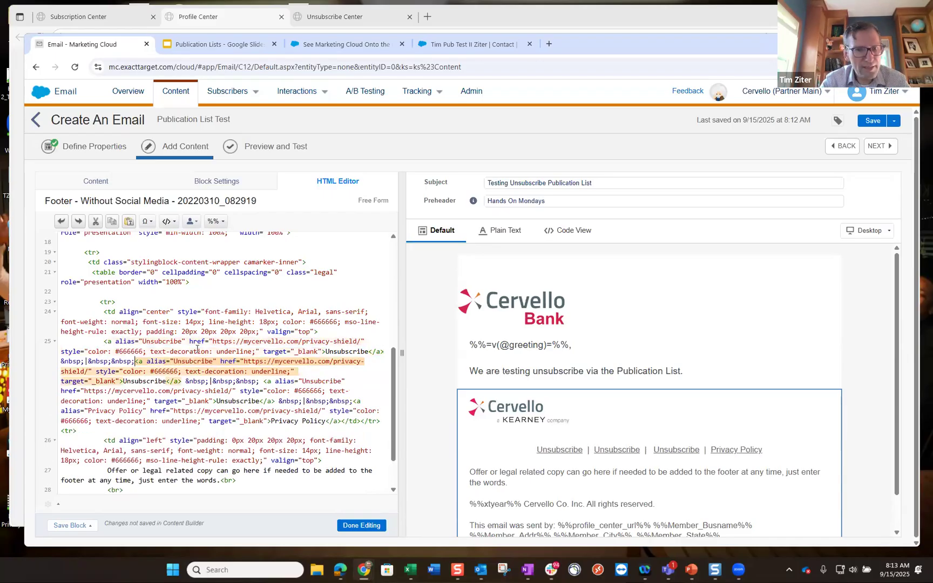
- Relabel the first footer link 'Profile Center' and set its href to %%profile_center_url%%
{"action": "left_click", "coordinate": [366, 350]}
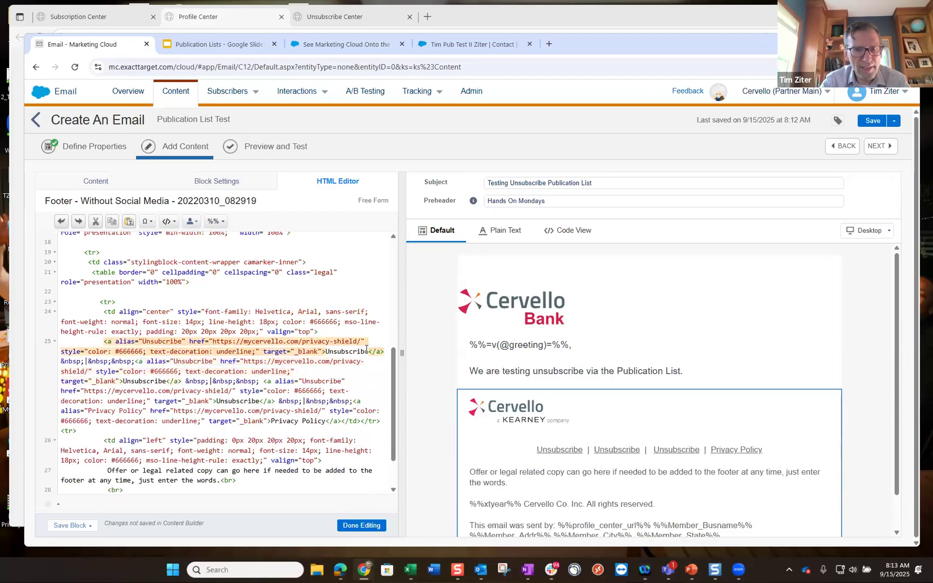
{"action": "double_click", "coordinate": [328, 351]}
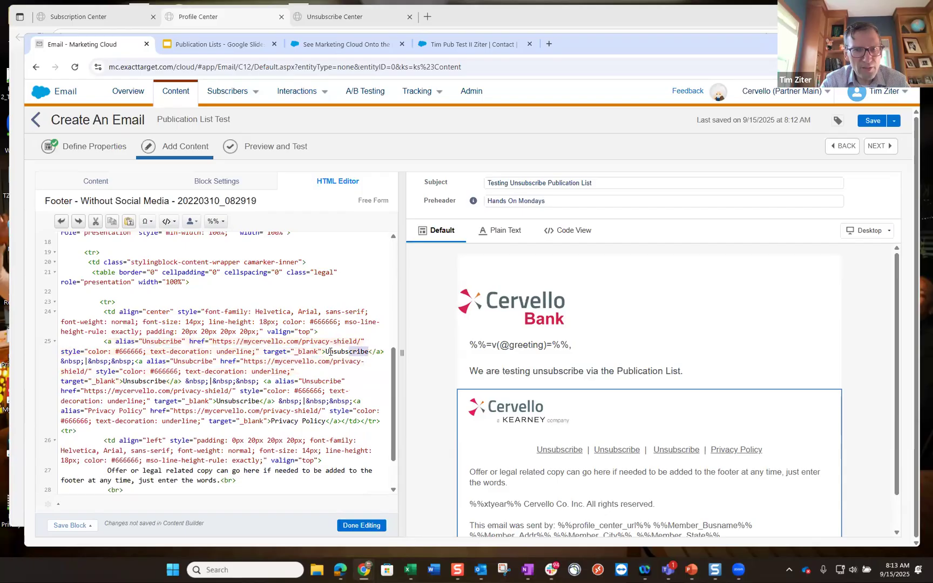
{"action": "type", "text": "Profile C"}
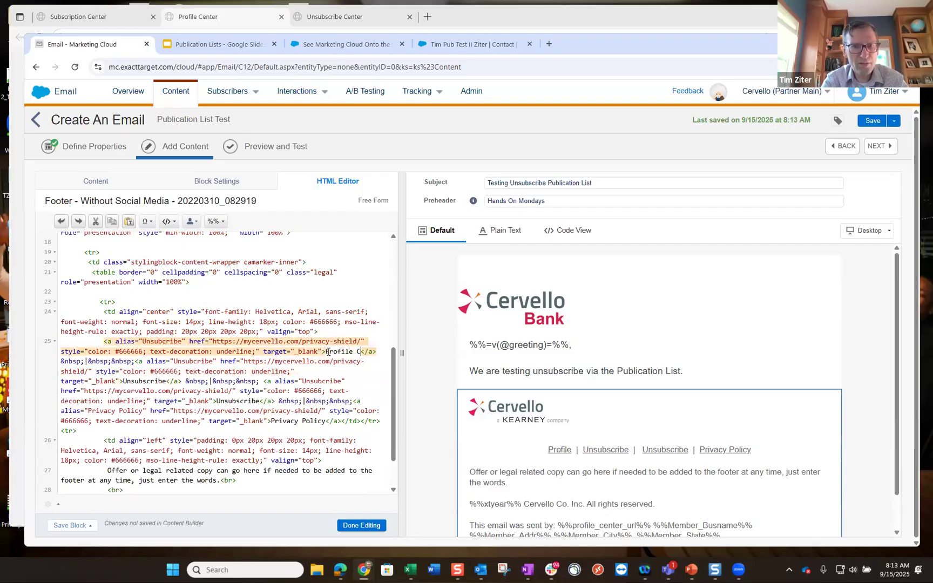
{"action": "type", "text": "enter"}
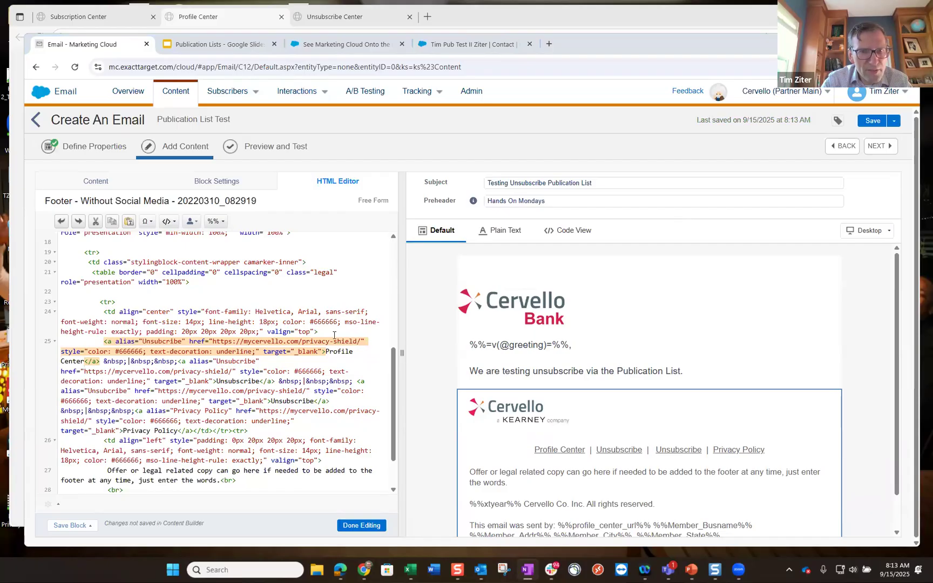
{"action": "left_click", "coordinate": [360, 341]}
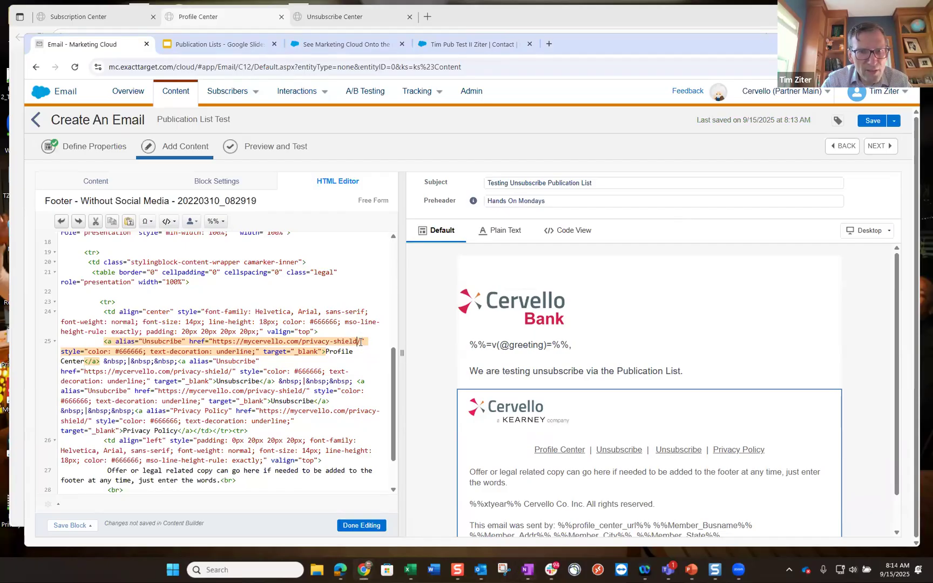
{"action": "left_click_drag", "start_coordinate": [359, 341], "coordinate": [213, 342]}
{"action": "type", "text": "%%profile_center_url%%"}
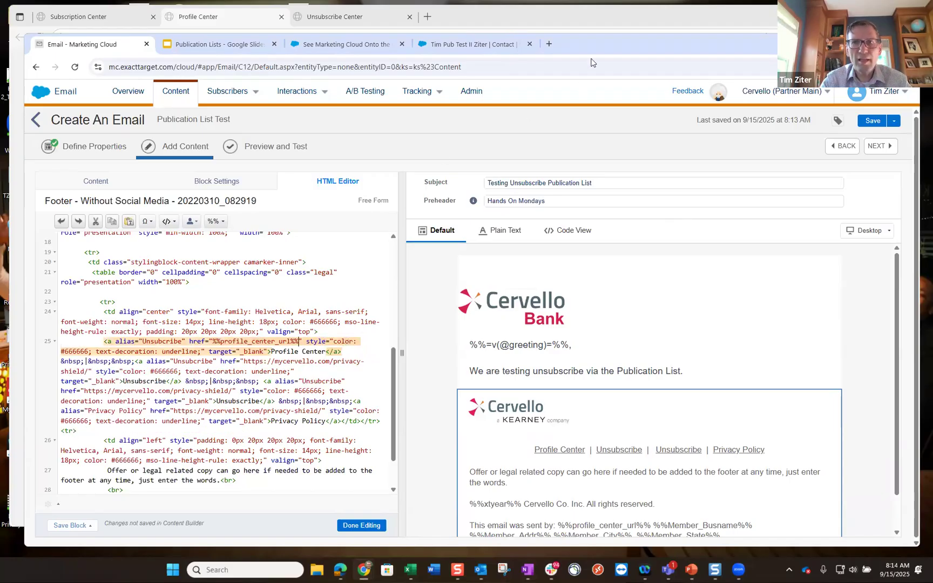
- Google 'personalization strings marketing cloud' in a new Chrome tab and scan the results
{"action": "left_click", "coordinate": [547, 45]}
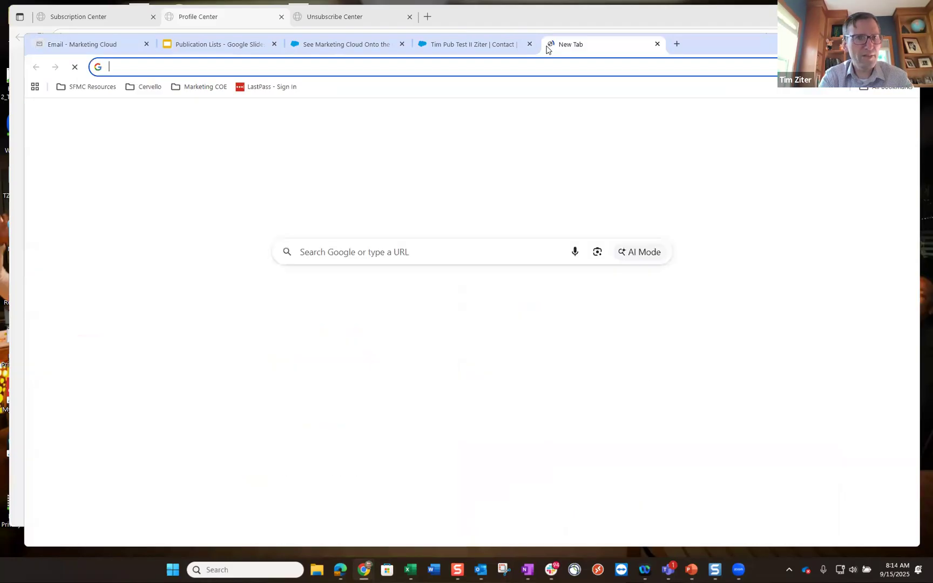
{"action": "type", "text": "per"}
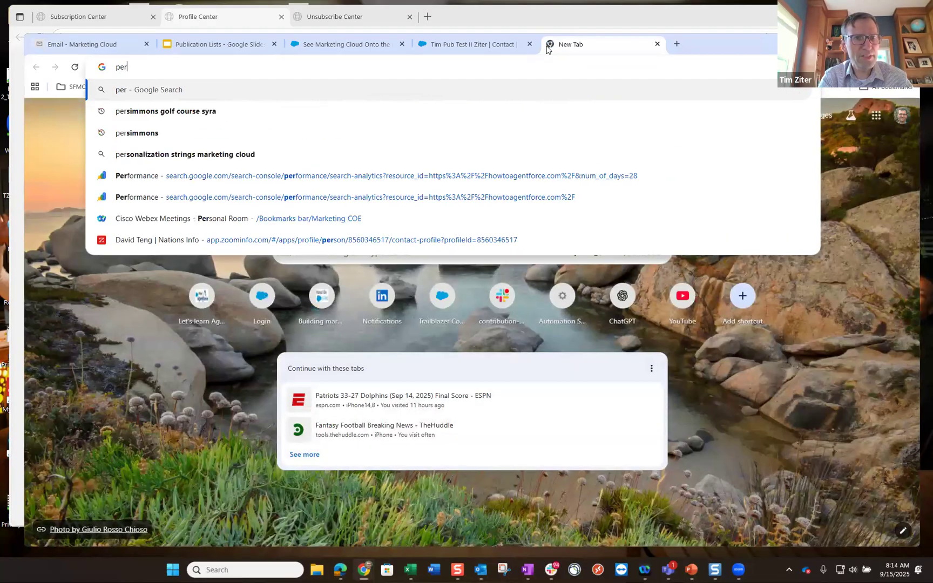
{"action": "type", "text": "sonali"}
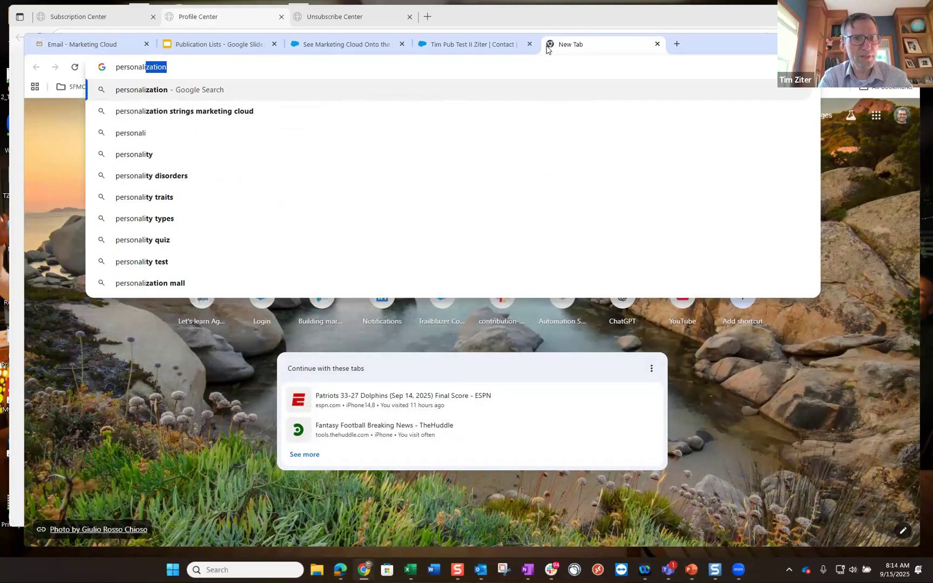
{"action": "type", "text": "zation str"}
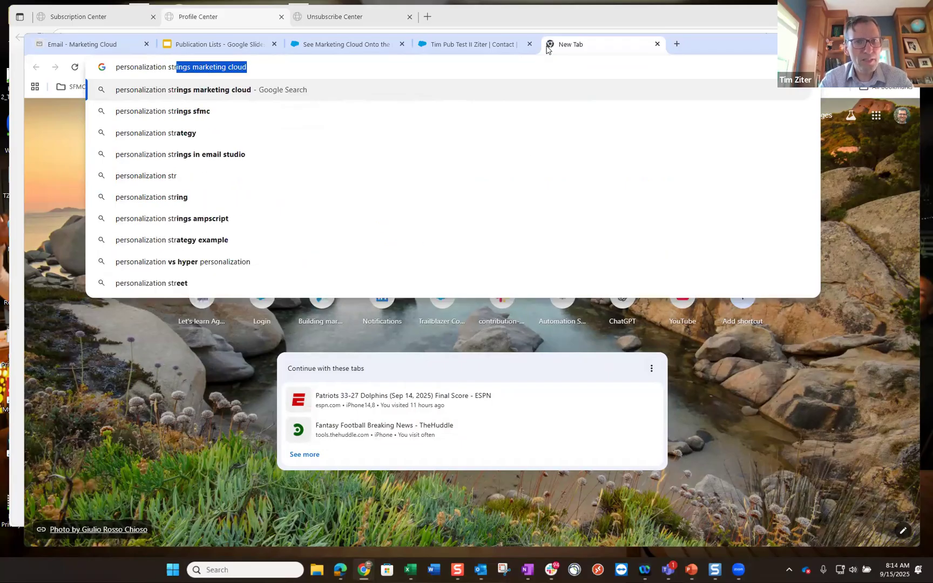
{"action": "key", "text": "Return"}
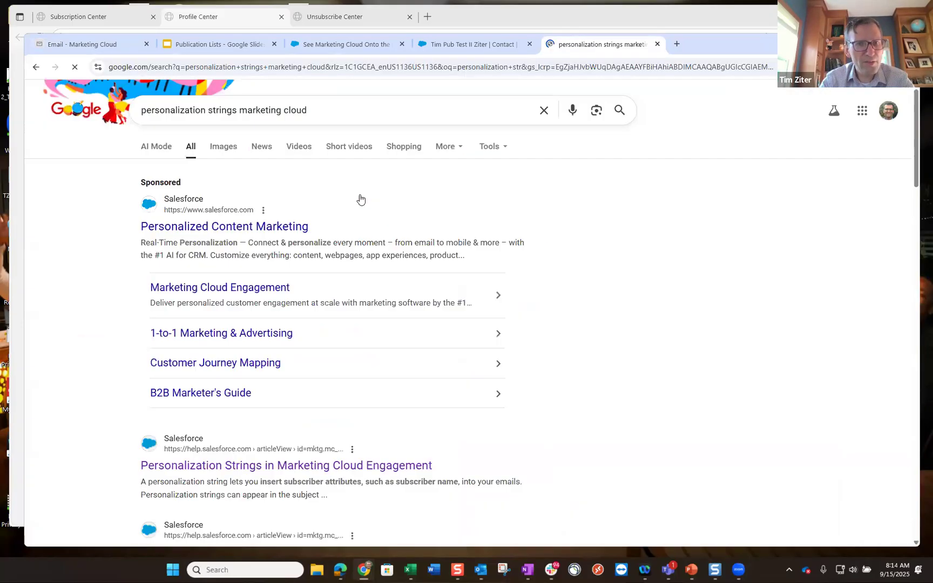
{"action": "scroll", "coordinate": [289, 382], "scroll_direction": "down", "scroll_amount": 2}
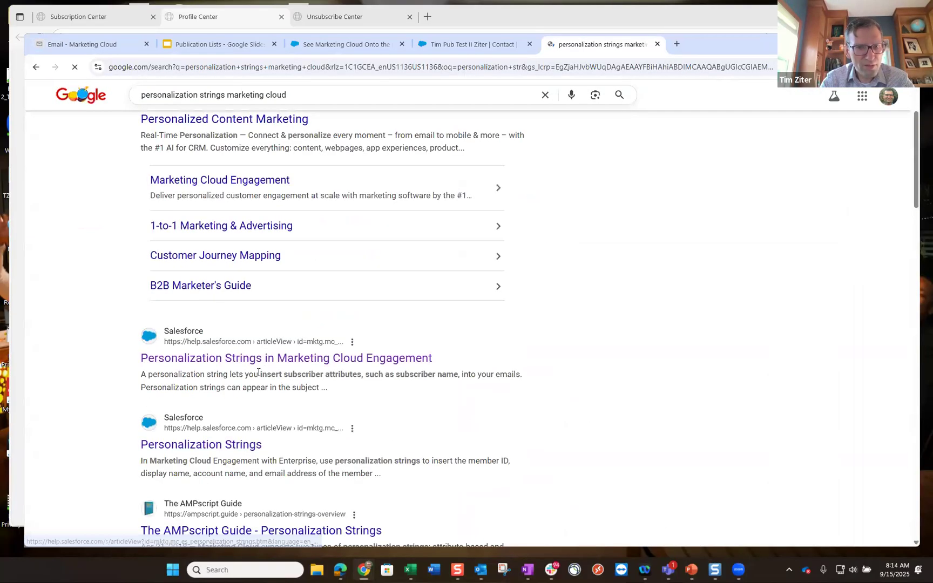
{"action": "scroll", "coordinate": [251, 392], "scroll_direction": "down", "scroll_amount": 1}
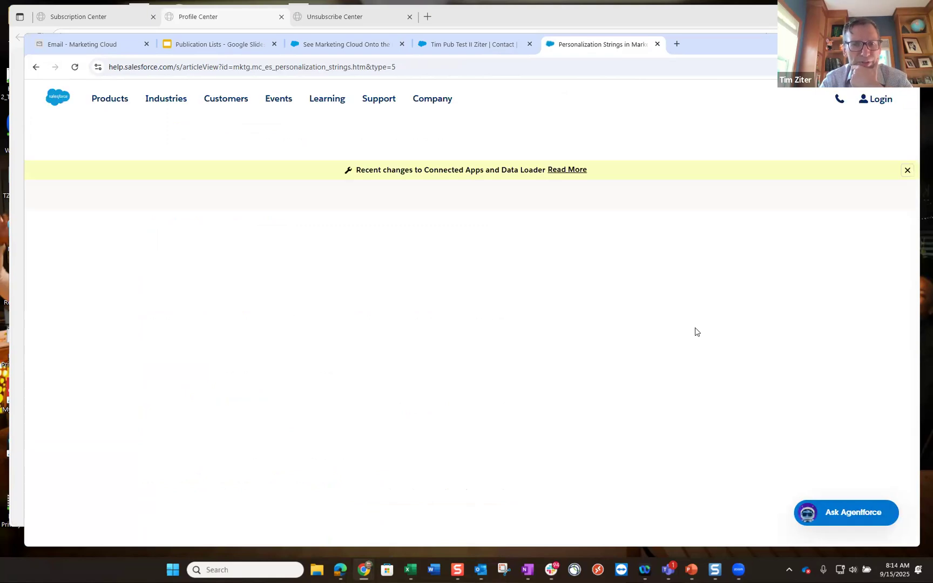
- Read the Standard Links strings in the 'Personalization Strings in Email Studio' article, then return to the email editor
{"action": "scroll", "coordinate": [696, 332], "scroll_direction": "down", "scroll_amount": 2}
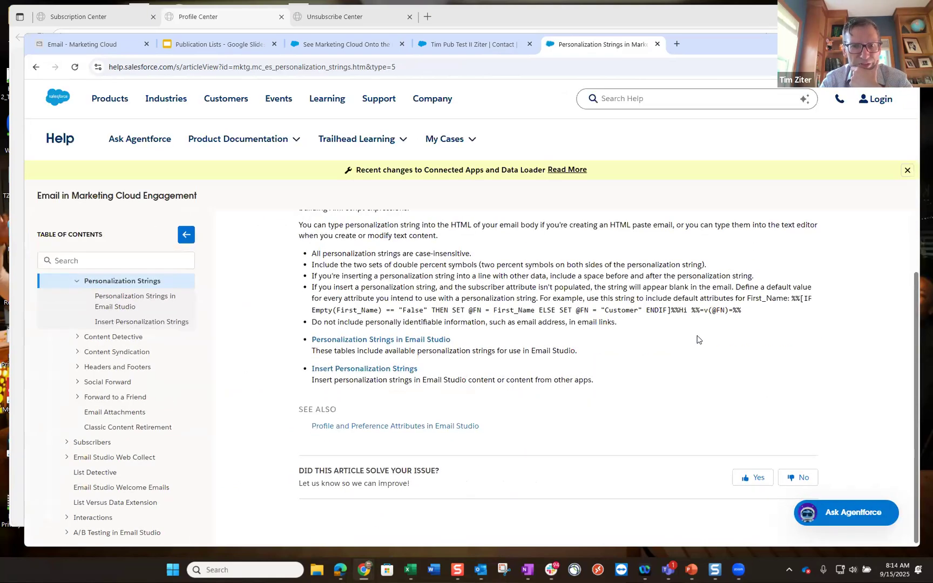
{"action": "left_click", "coordinate": [402, 341]}
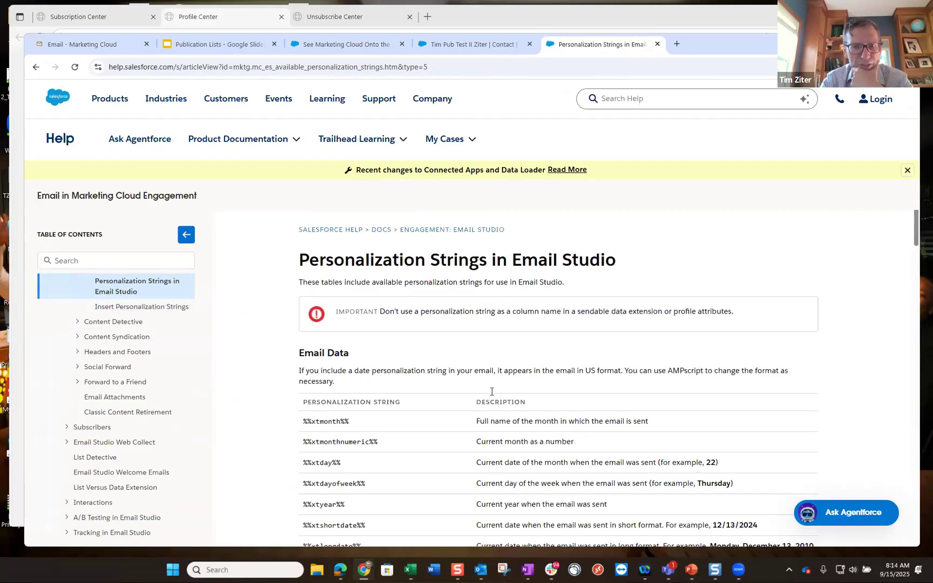
{"action": "scroll", "coordinate": [491, 394], "scroll_direction": "down", "scroll_amount": 5}
{"action": "scroll", "coordinate": [492, 396], "scroll_direction": "down", "scroll_amount": 5}
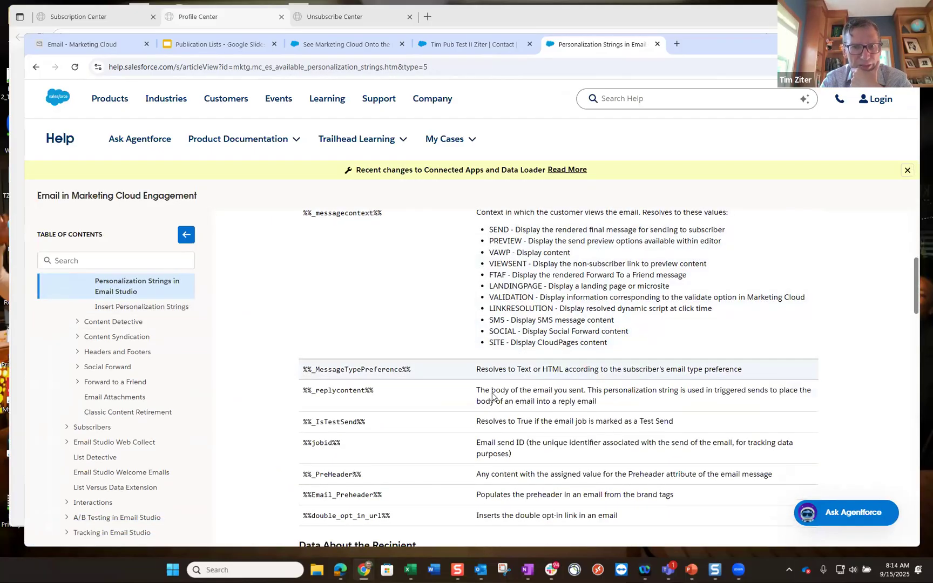
{"action": "scroll", "coordinate": [492, 396], "scroll_direction": "down", "scroll_amount": 7}
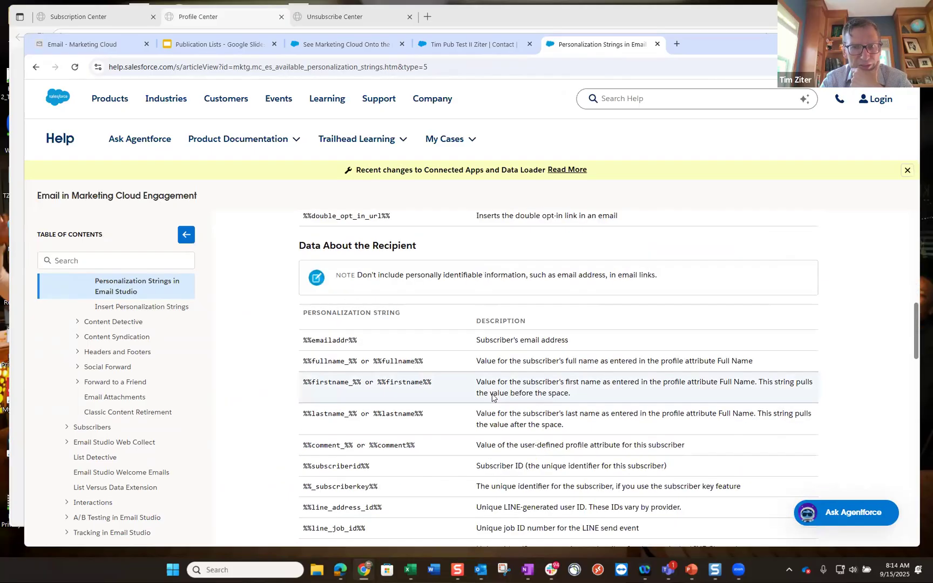
{"action": "scroll", "coordinate": [492, 398], "scroll_direction": "down", "scroll_amount": 3}
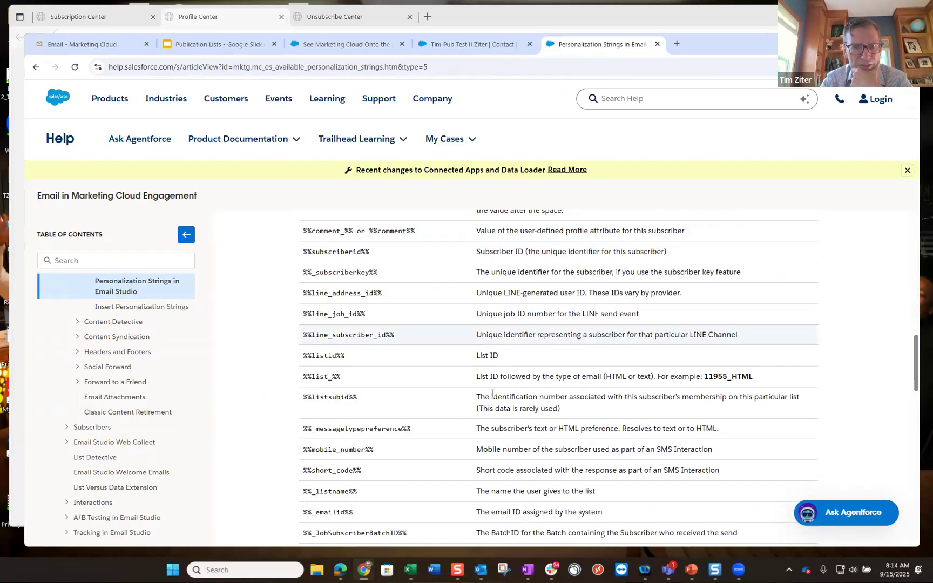
{"action": "scroll", "coordinate": [492, 398], "scroll_direction": "down", "scroll_amount": 5}
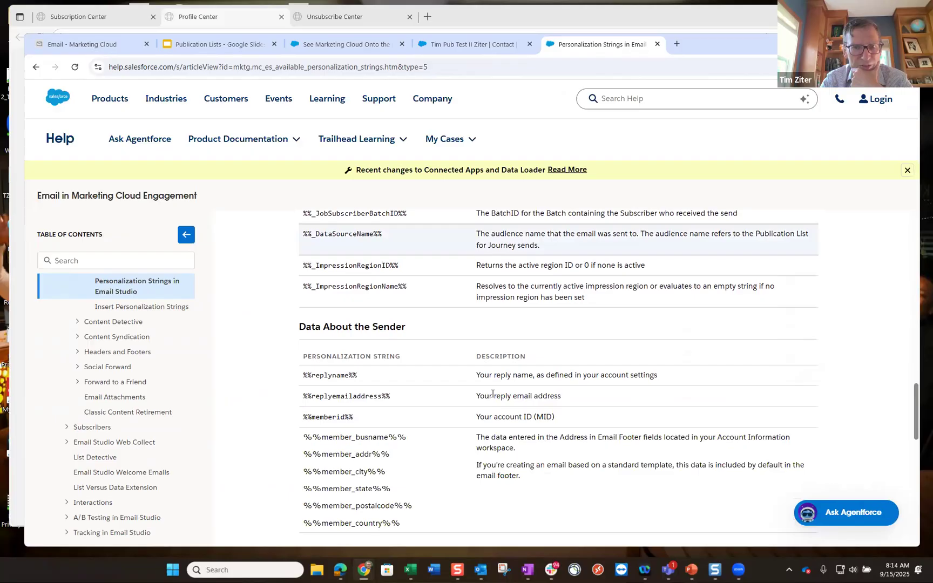
{"action": "scroll", "coordinate": [493, 394], "scroll_direction": "down", "scroll_amount": 5}
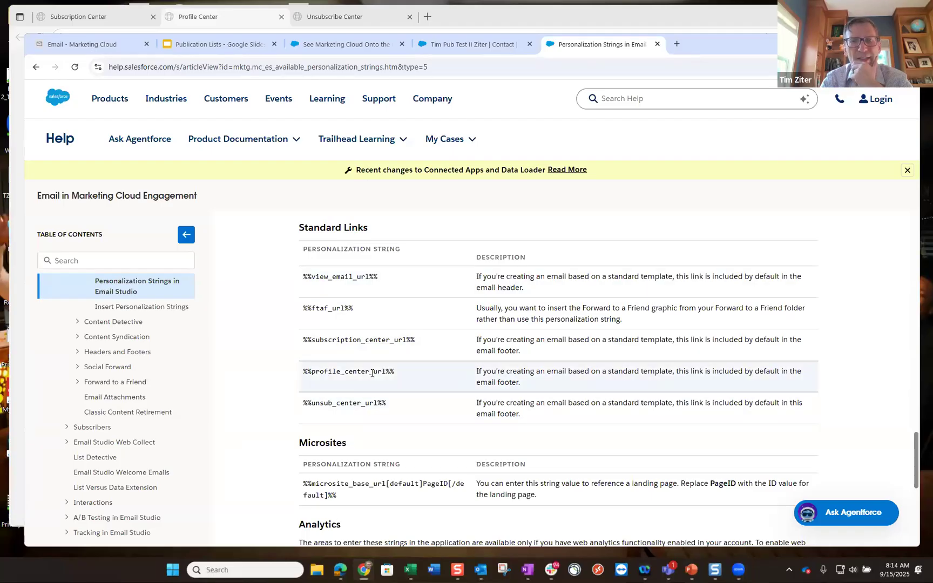
{"action": "key", "text": "ctrl+1"}
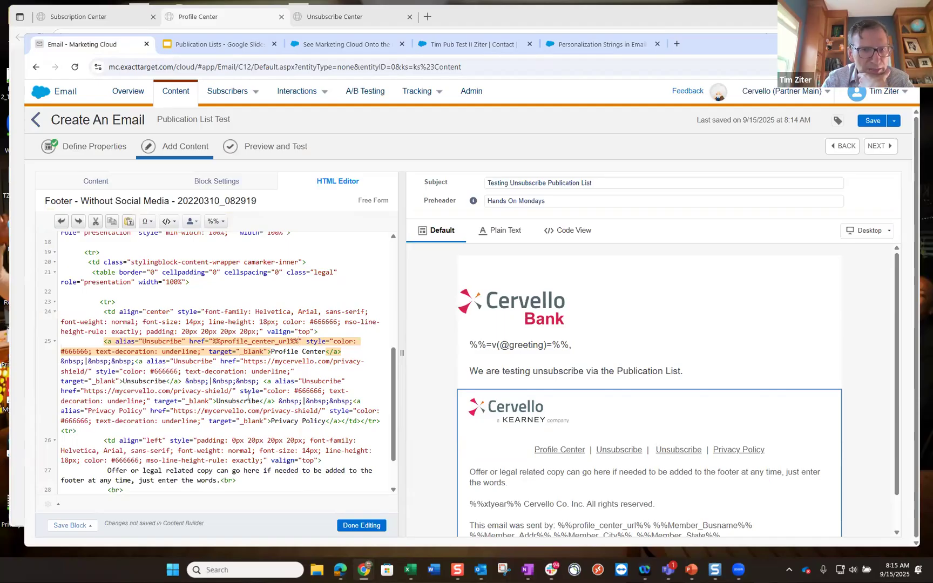
- Relabel the second footer link 'Unsubscribe Center' and point its href to subscription_center_url
{"action": "left_click", "coordinate": [166, 382]}
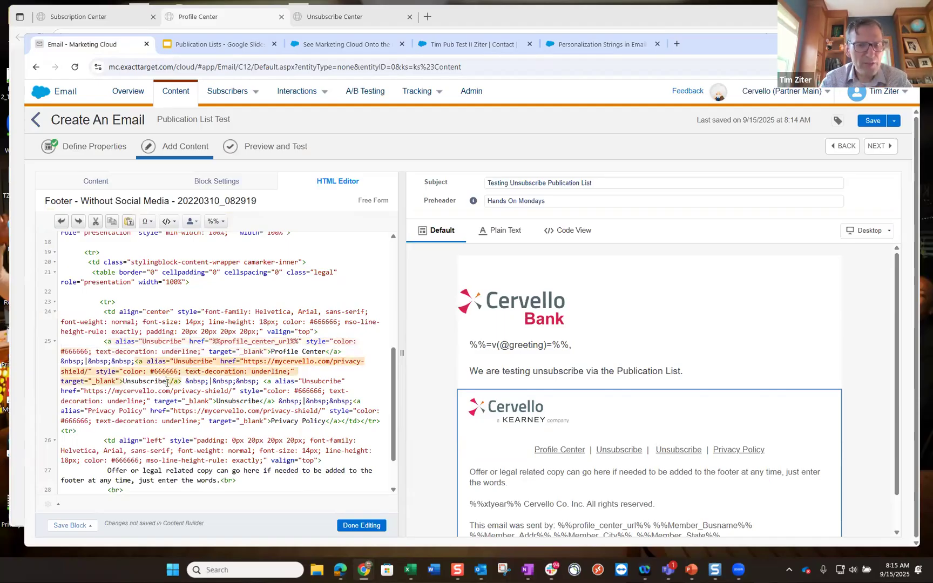
{"action": "type", "text": "Cente"}
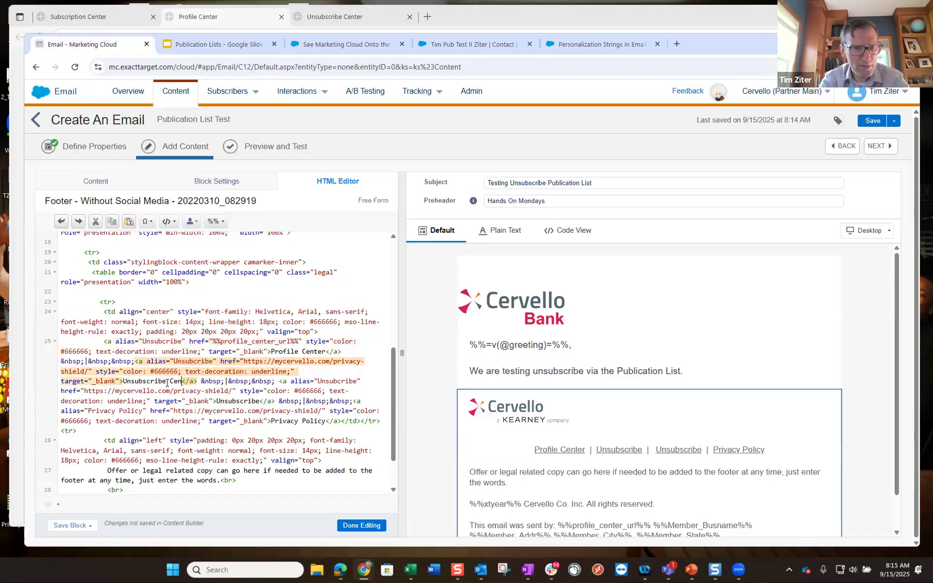
{"action": "type", "text": "r"}
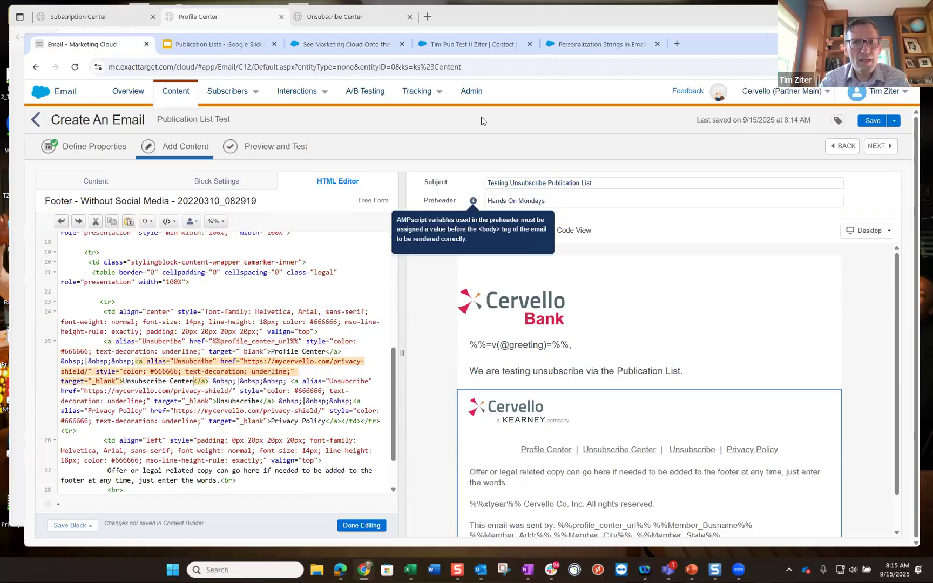
{"action": "left_click", "coordinate": [602, 45]}
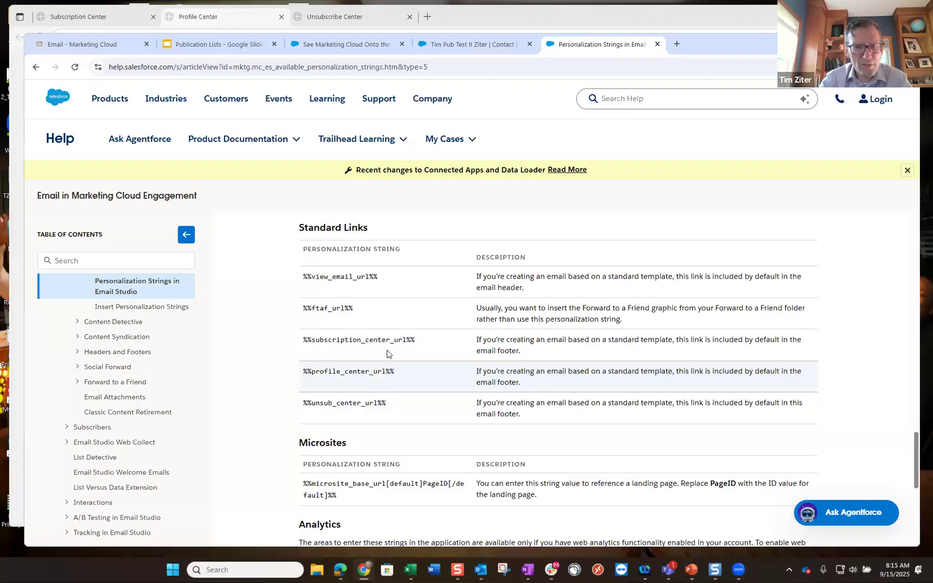
{"action": "left_click_drag", "start_coordinate": [406, 340], "coordinate": [314, 342]}
{"action": "key", "text": "ctrl+c"}
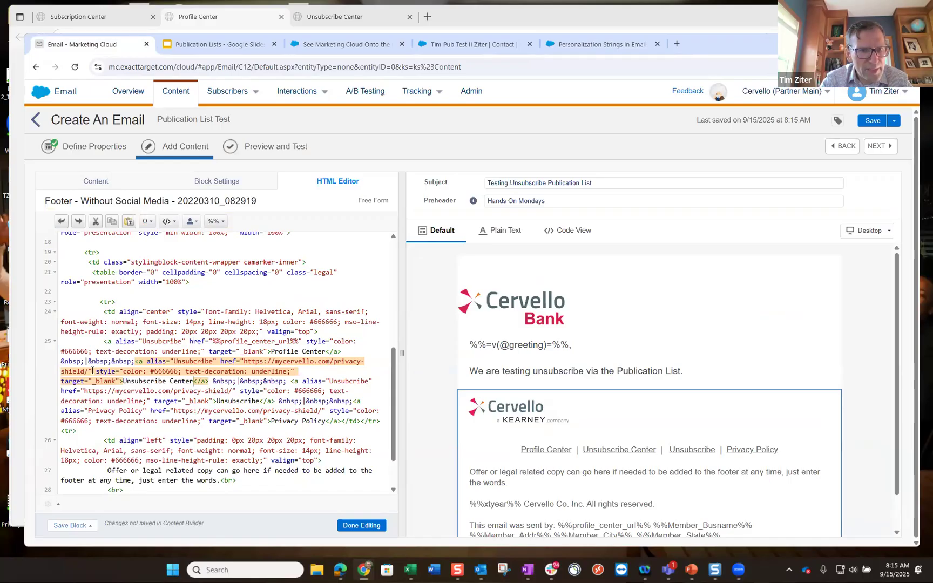
{"action": "double_click", "coordinate": [244, 361]}
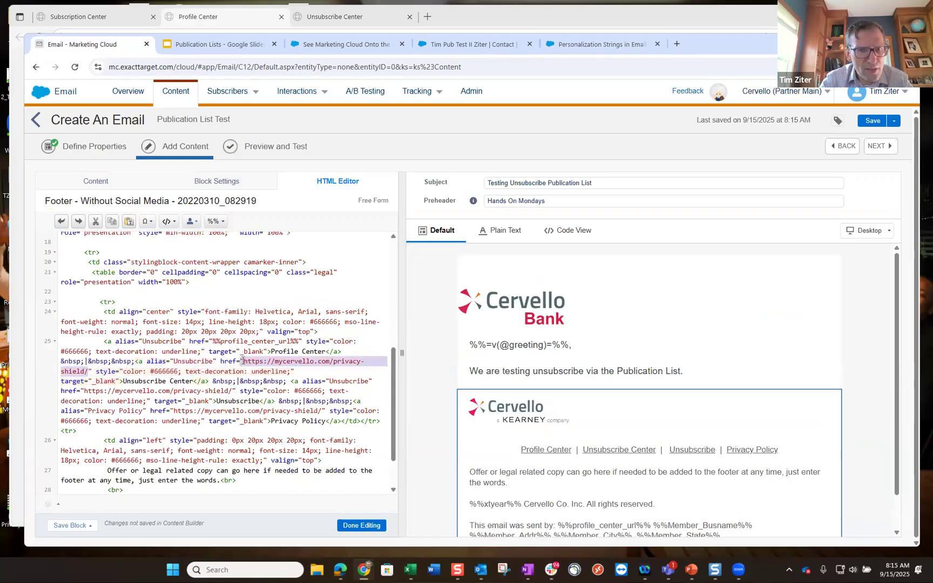
{"action": "key", "text": "ctrl+v"}
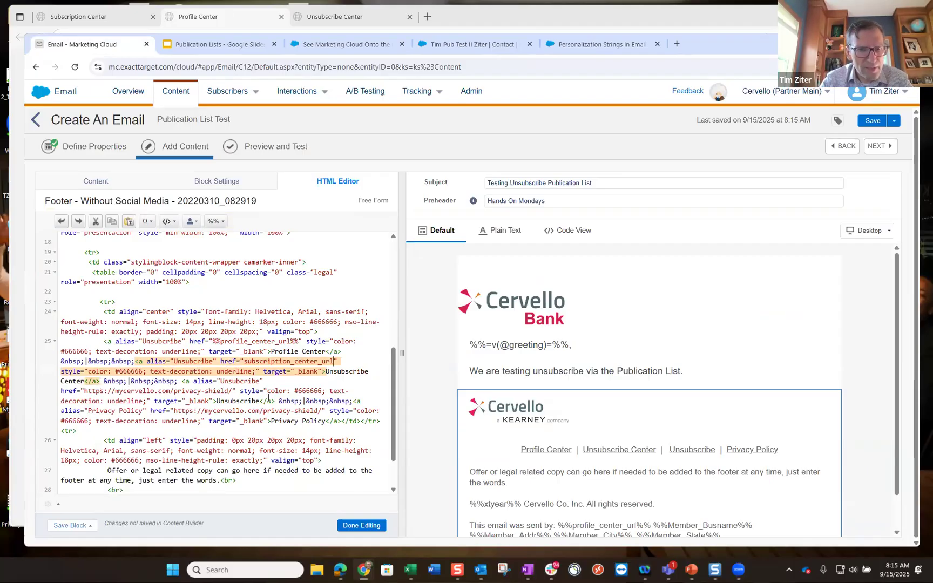
- Relabel the third footer link 'One Click Unsubscribe'
{"action": "left_click", "coordinate": [216, 401]}
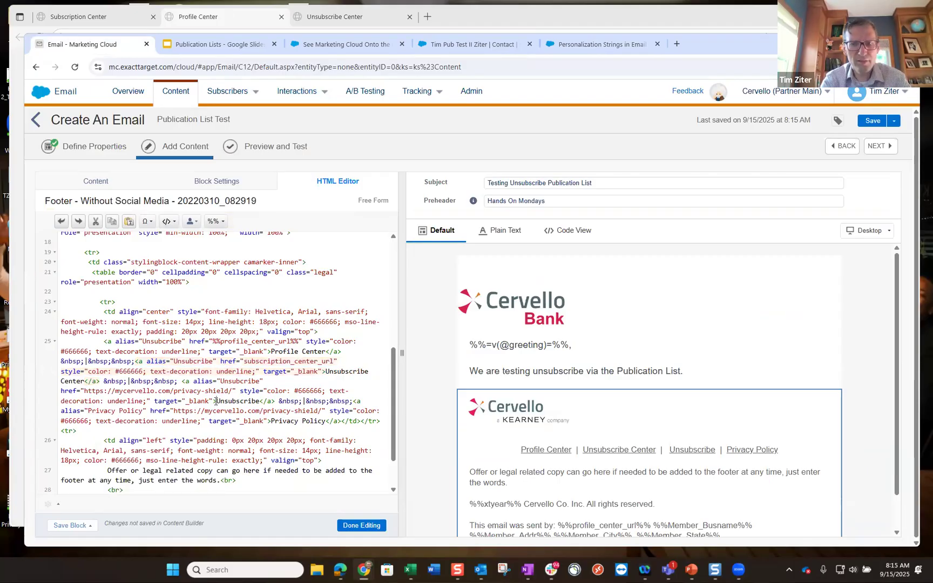
{"action": "type", "text": "One Click"}
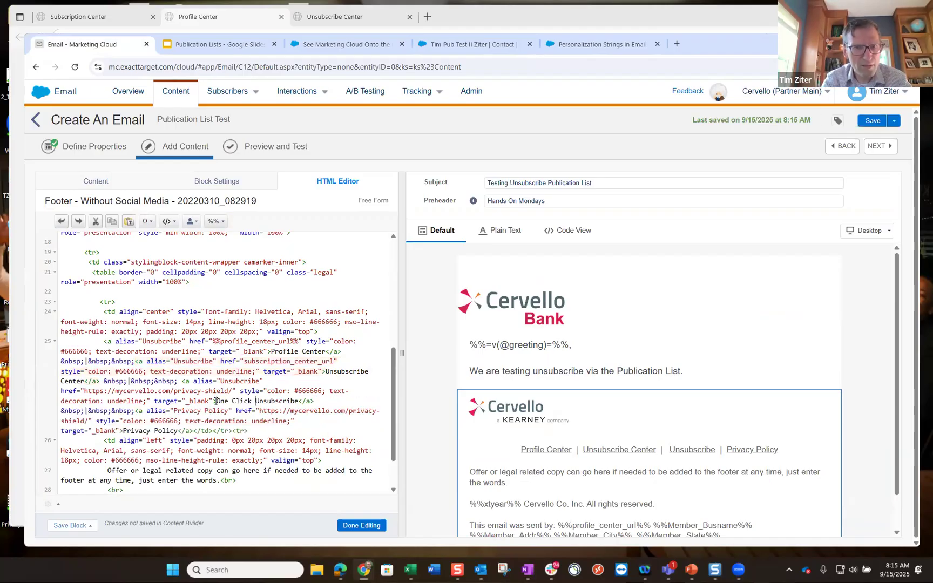
{"action": "left_click", "coordinate": [606, 54]}
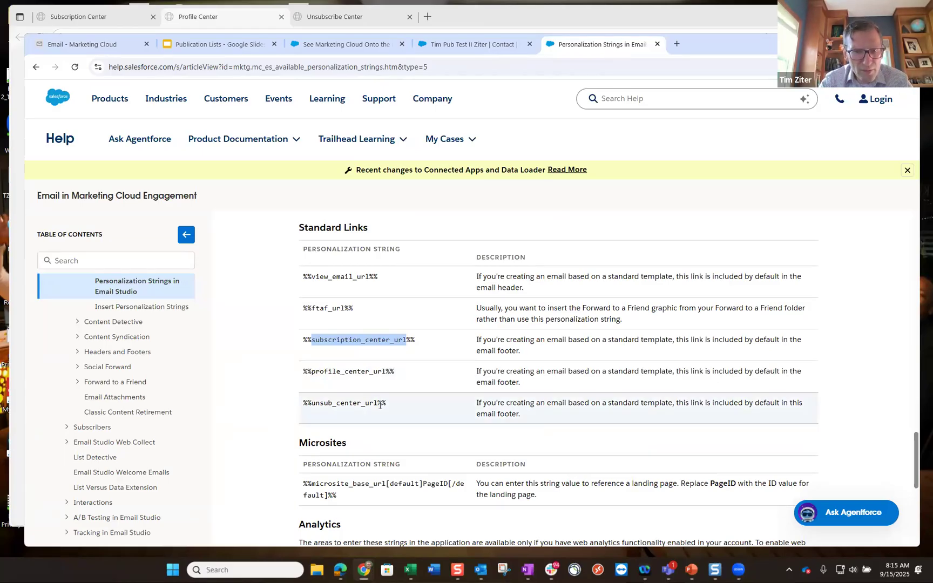
- Copy %%unsub_center_url%% from the help page over the One Click Unsubscribe link's privacy-shield href
{"action": "left_click_drag", "start_coordinate": [378, 405], "coordinate": [316, 405]}
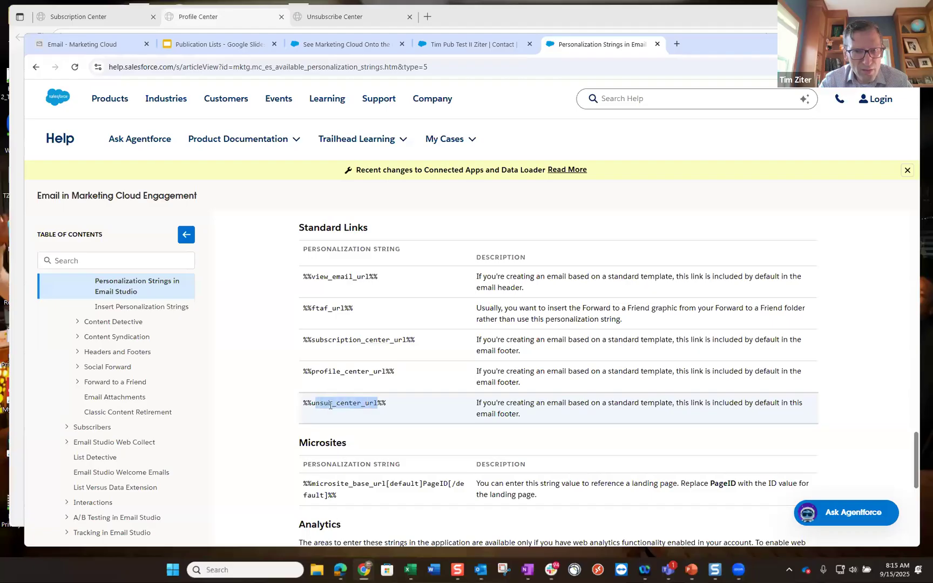
{"action": "left_click_drag", "start_coordinate": [387, 405], "coordinate": [303, 403]}
{"action": "key", "text": "ctrl+c"}
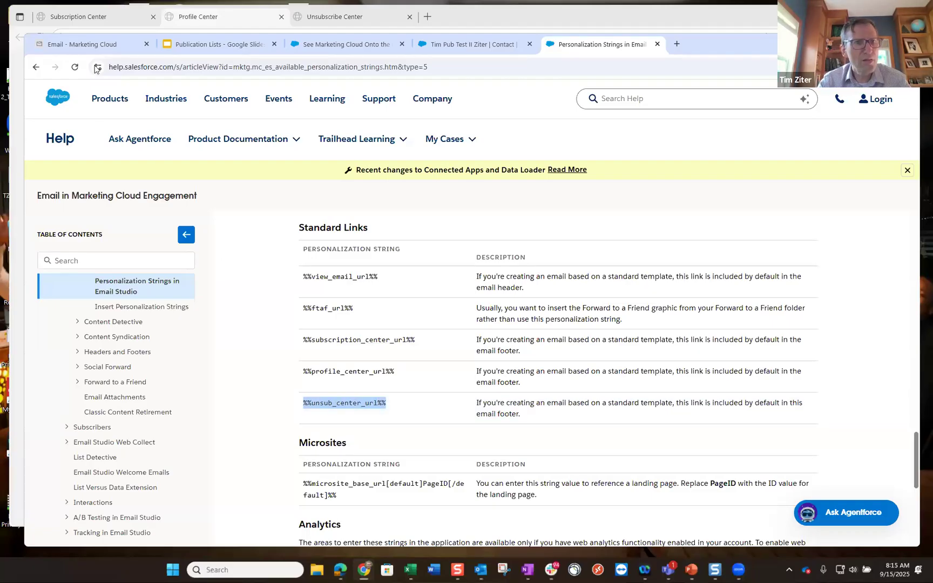
{"action": "key", "text": "ctrl+Tab"}
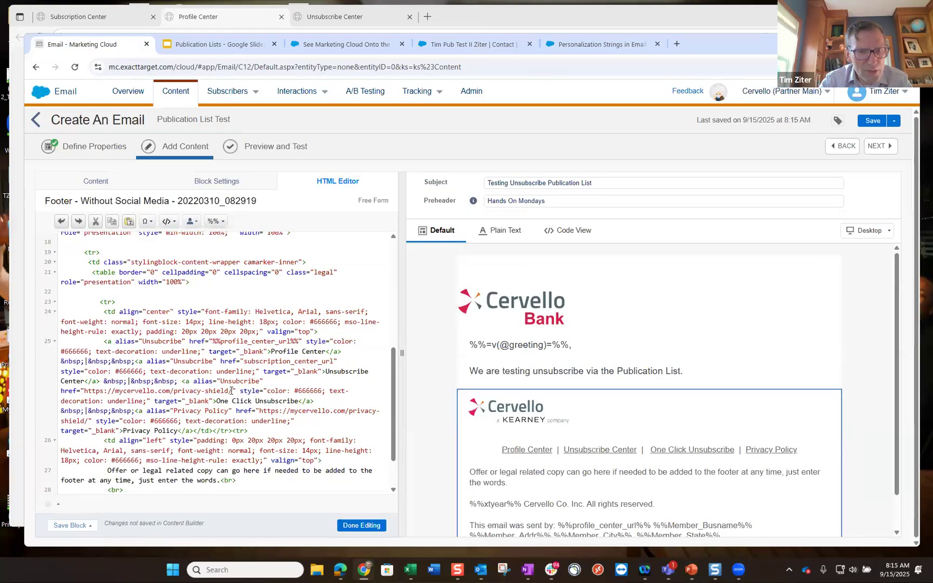
{"action": "left_click_drag", "start_coordinate": [232, 390], "coordinate": [86, 390]}
{"action": "key", "text": "ctrl+v"}
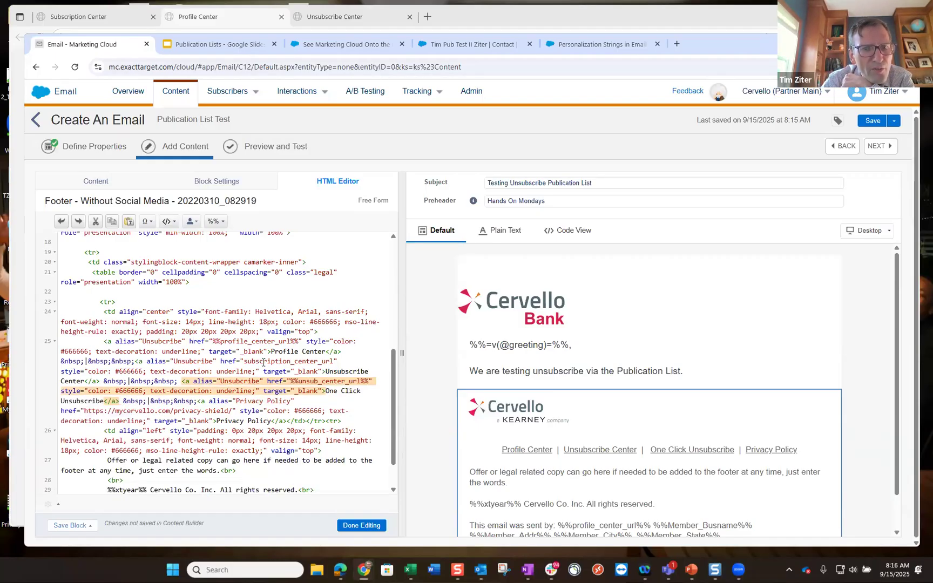
- Complete the %%subscription_center_url%% string, save the email, and finish editing the footer
{"action": "left_click", "coordinate": [246, 373]}
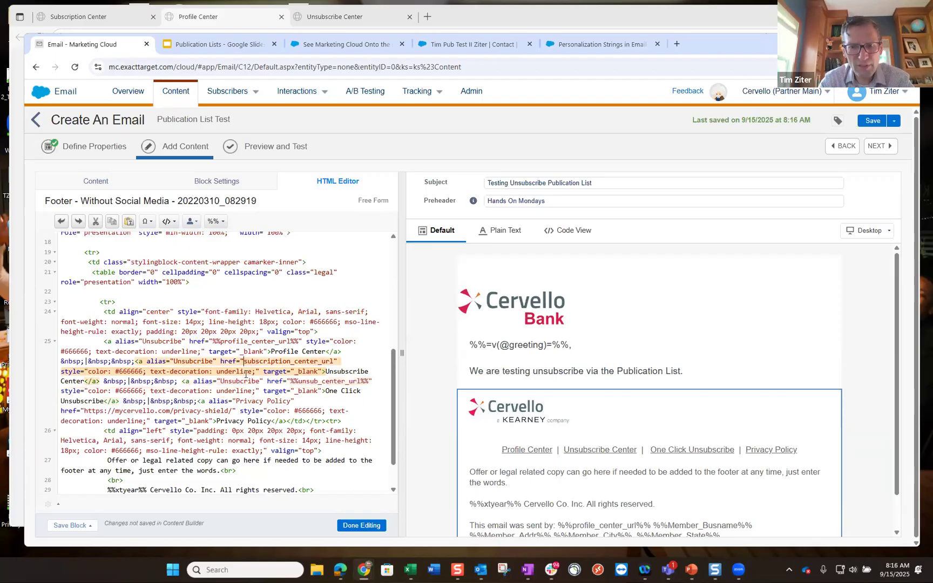
{"action": "type", "text": "%%"}
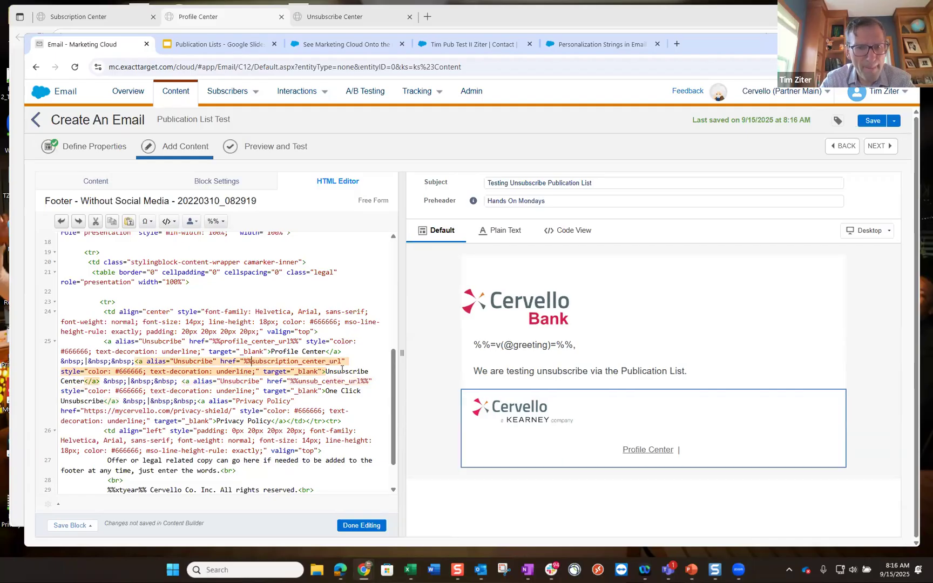
{"action": "type", "text": "%%"}
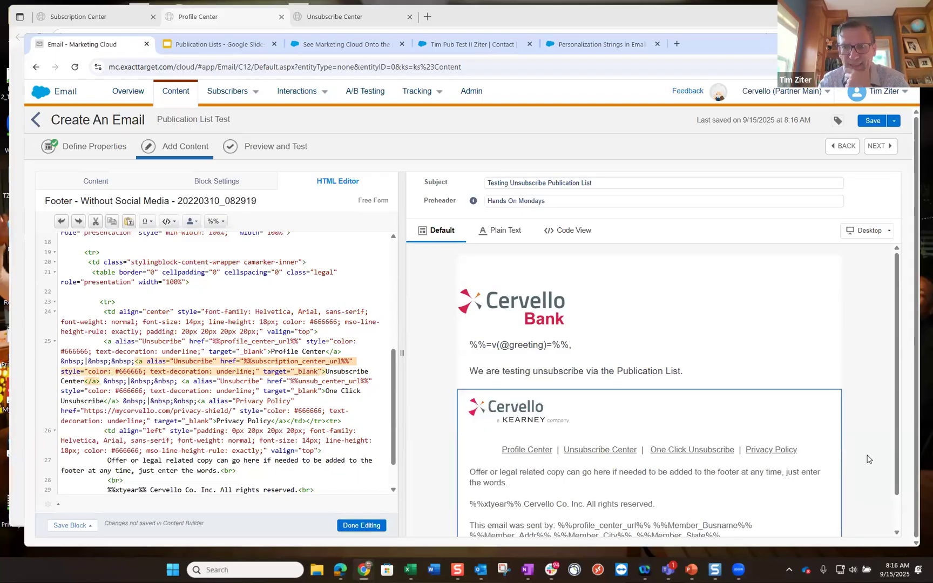
{"action": "key", "text": "ctrl+s"}
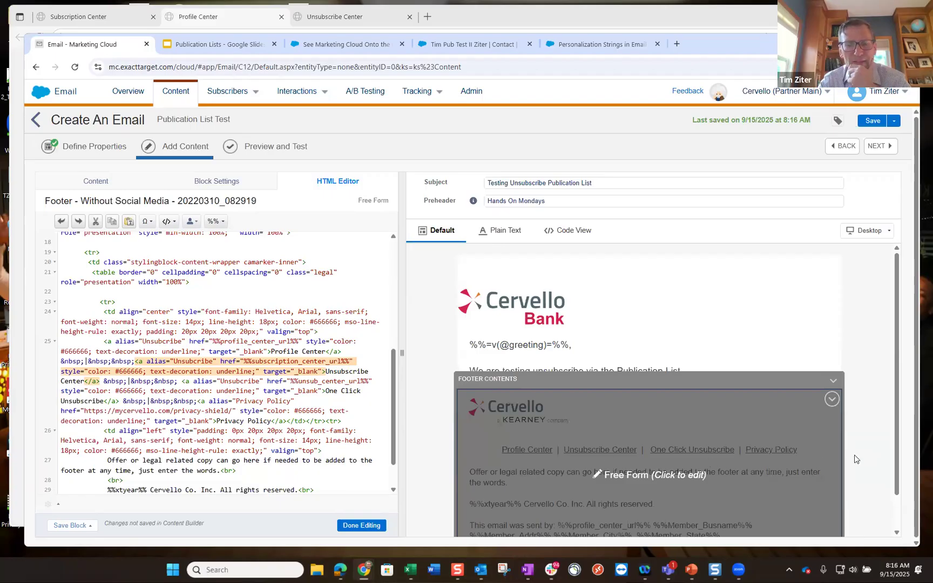
{"action": "left_click", "coordinate": [864, 445]}
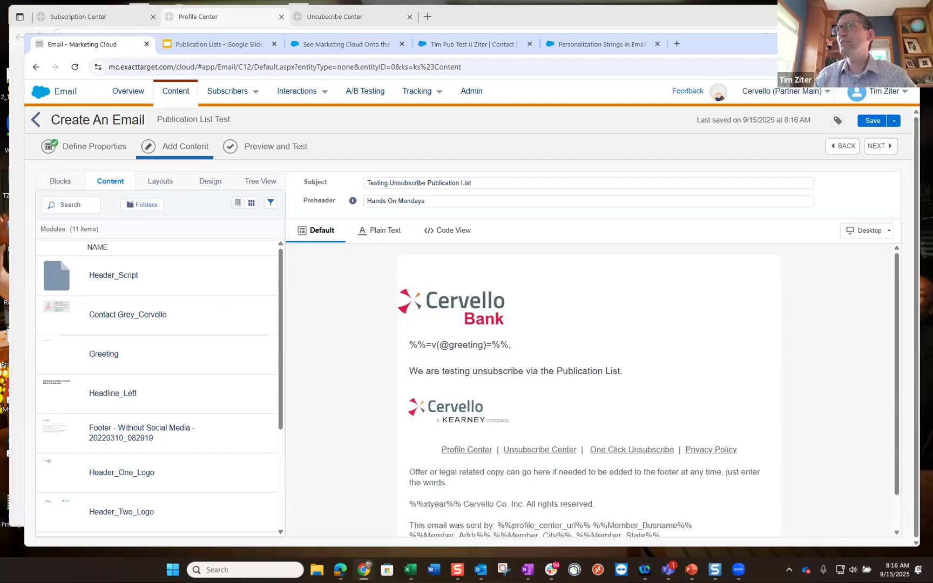
- Reopen the footer block's HTML code and scroll to the profile, subscription and unsub center link lines
{"action": "left_click", "coordinate": [587, 452]}
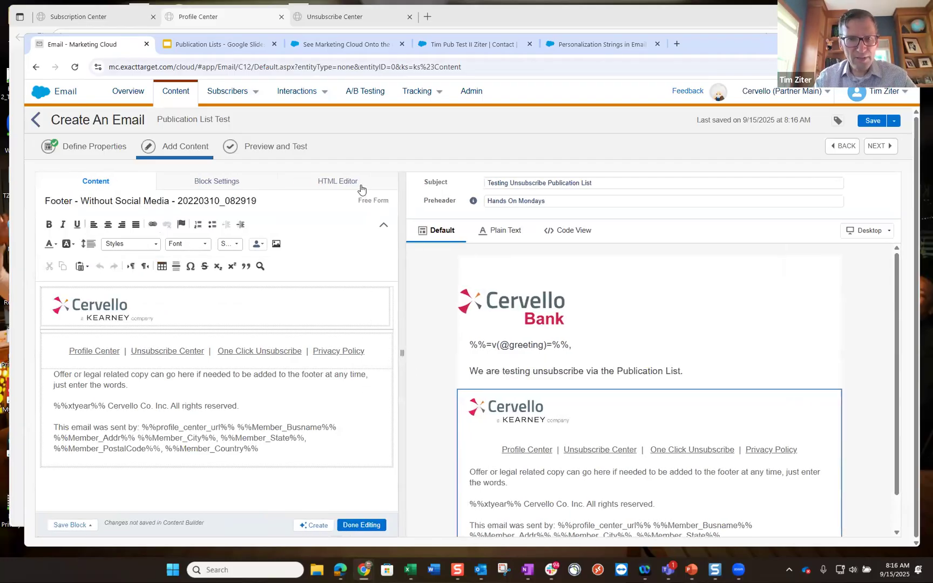
{"action": "left_click", "coordinate": [359, 188]}
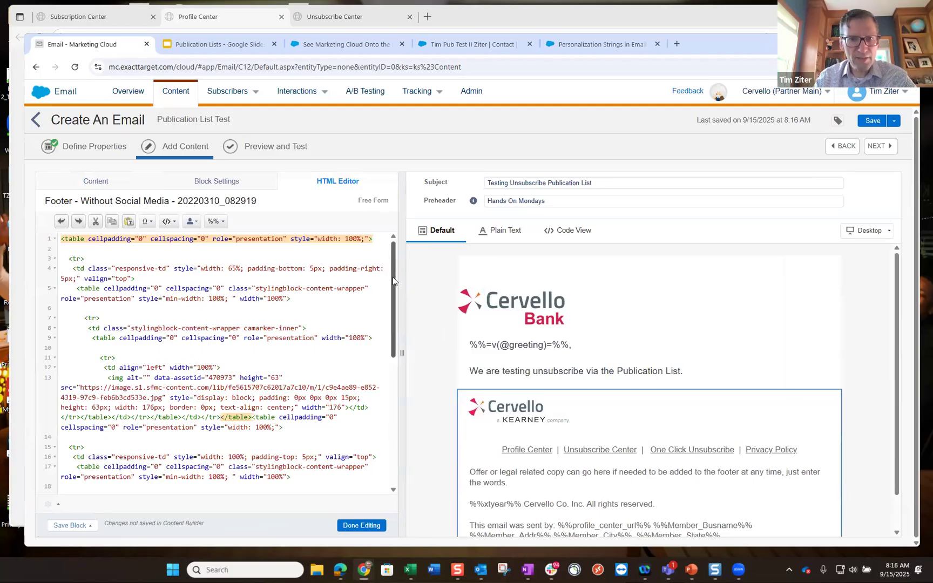
{"action": "left_click_drag", "start_coordinate": [393, 277], "coordinate": [390, 390]}
{"action": "scroll", "coordinate": [390, 392], "scroll_direction": "down", "scroll_amount": 1}
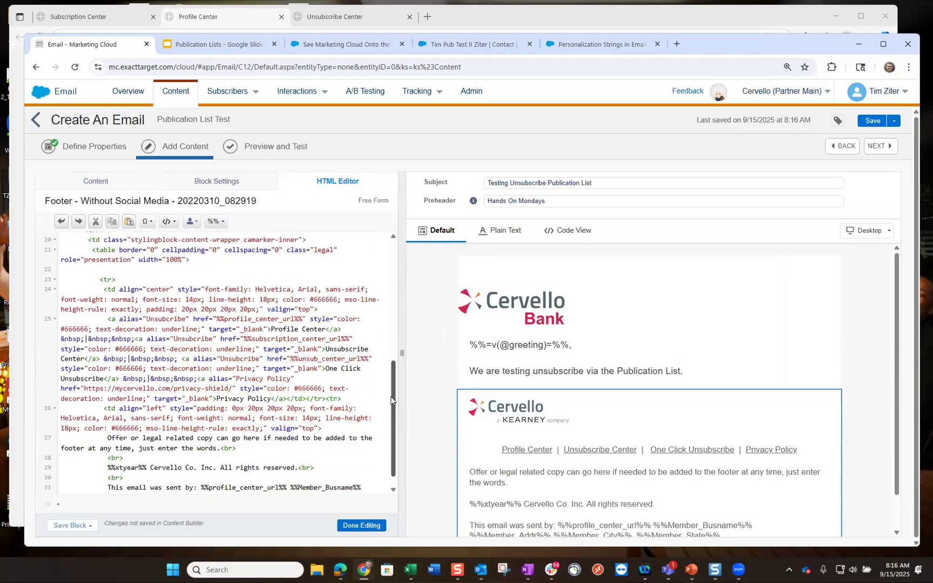
{"action": "scroll", "coordinate": [391, 399], "scroll_direction": "down", "scroll_amount": 1}
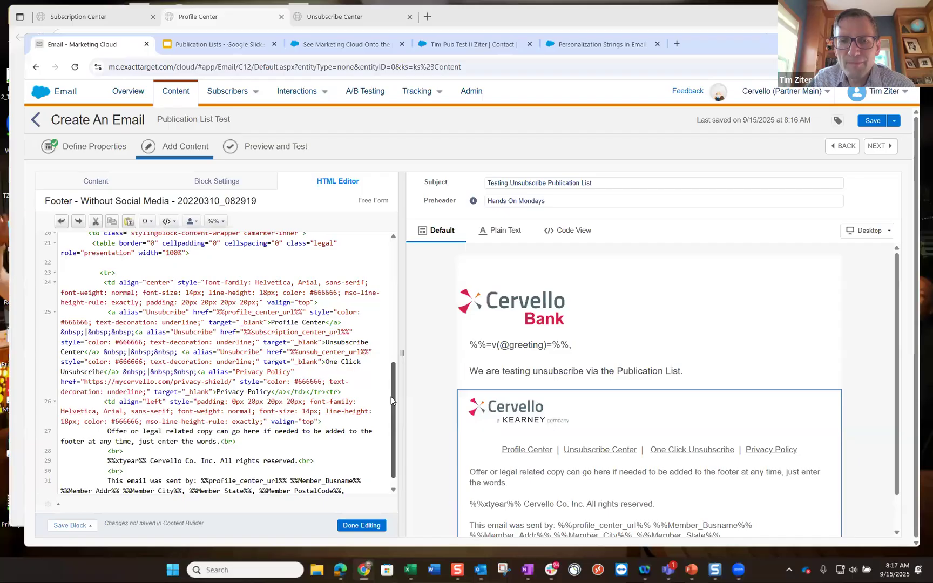
- Close footer editing, save the email, and duplicate the Marketing Cloud browser tab
{"action": "left_click", "coordinate": [362, 528]}
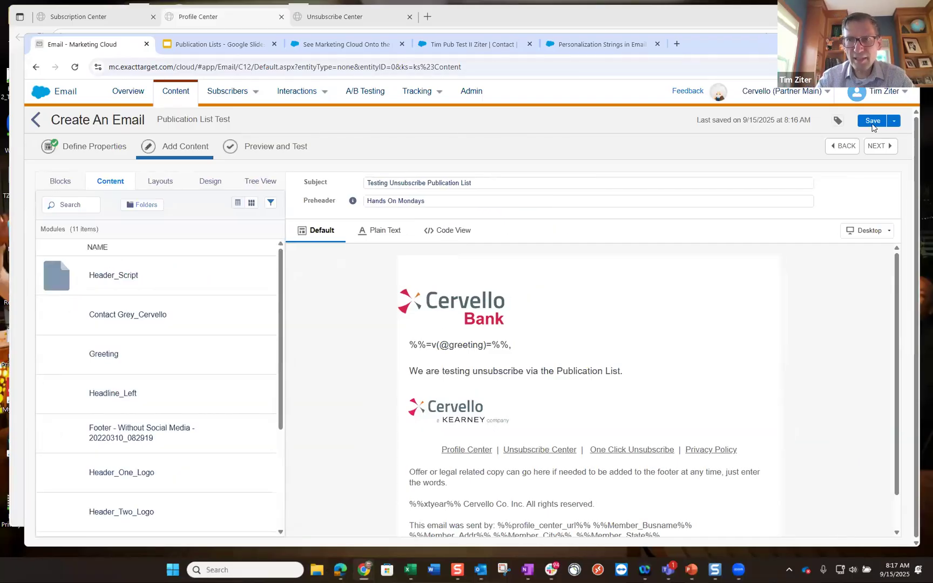
{"action": "left_click", "coordinate": [872, 121]}
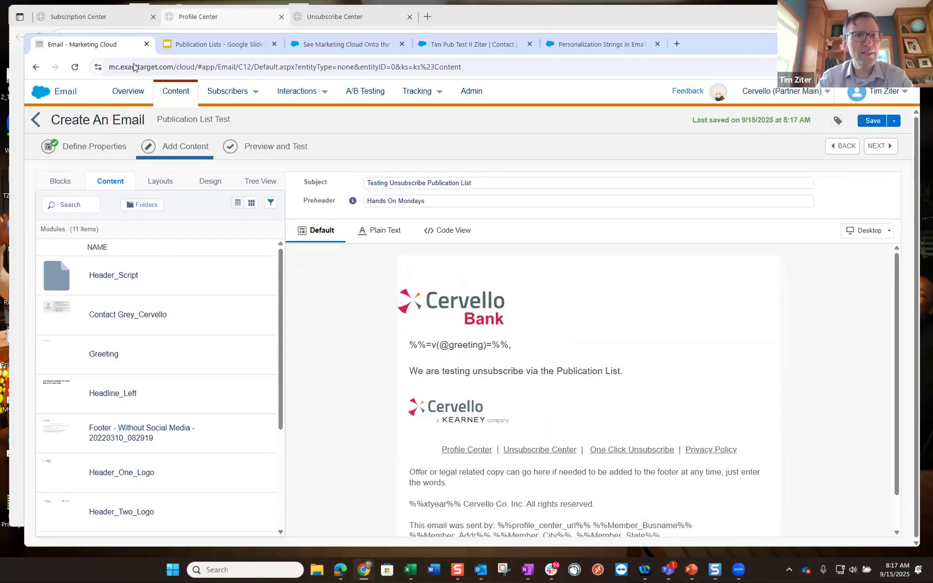
{"action": "right_click", "coordinate": [99, 48]}
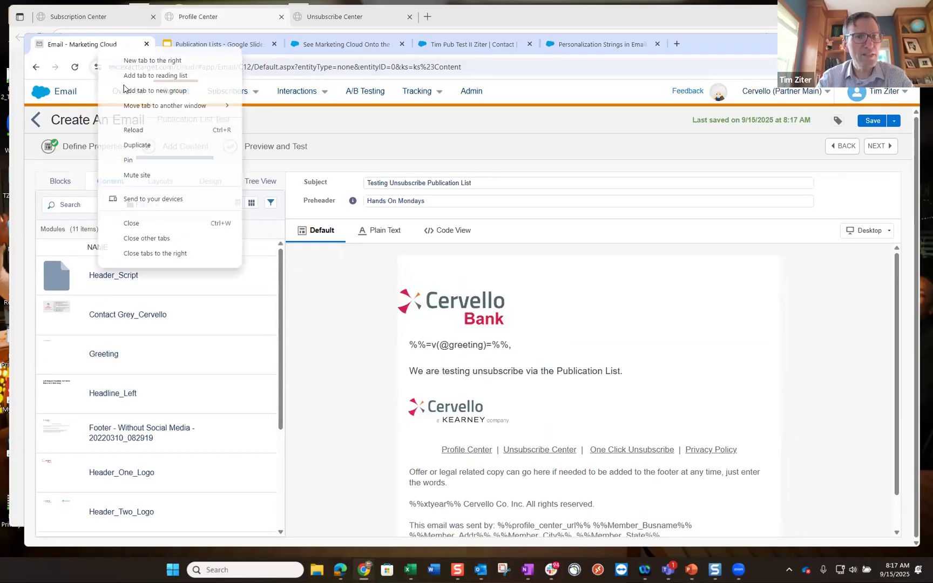
{"action": "left_click", "coordinate": [149, 145]}
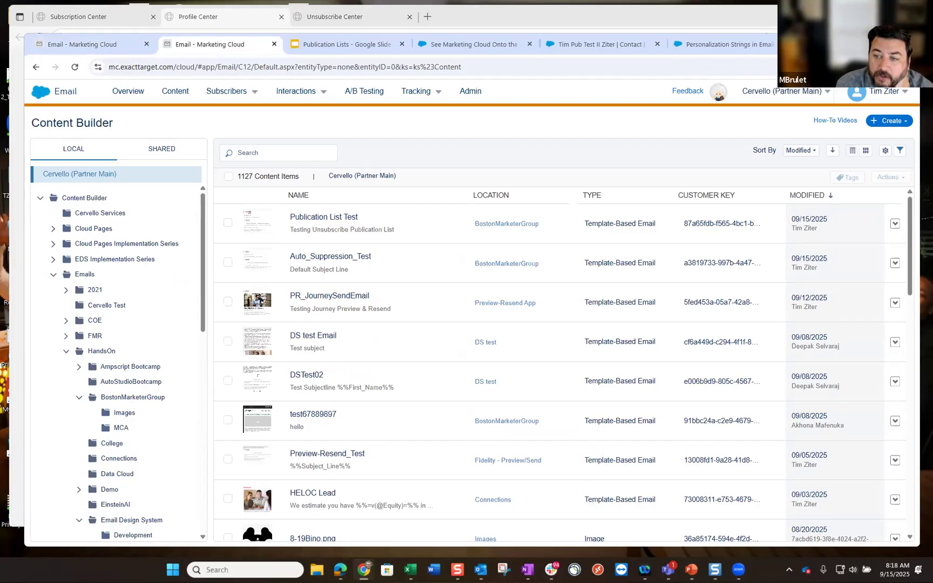
- In the new tab, go to Subscribers > Data Extensions > HandsOn > BostonMarketerGroup and start a new data extension
{"action": "left_click", "coordinate": [176, 93]}
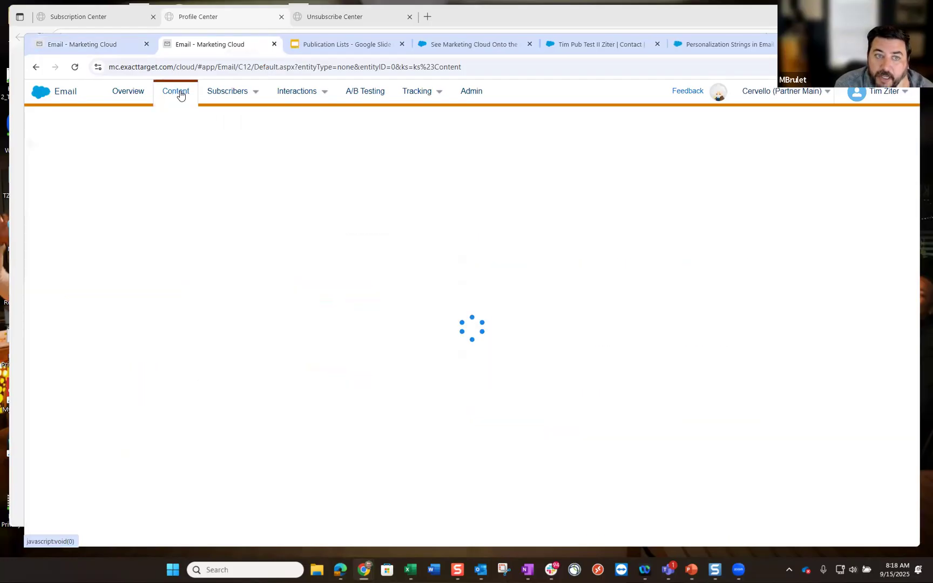
{"action": "left_click", "coordinate": [228, 97]}
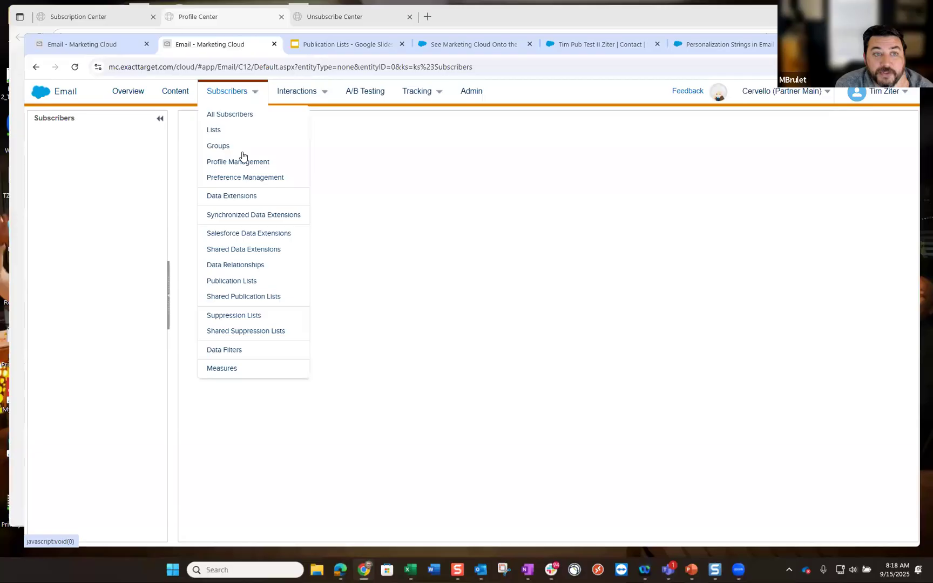
{"action": "left_click", "coordinate": [236, 196]}
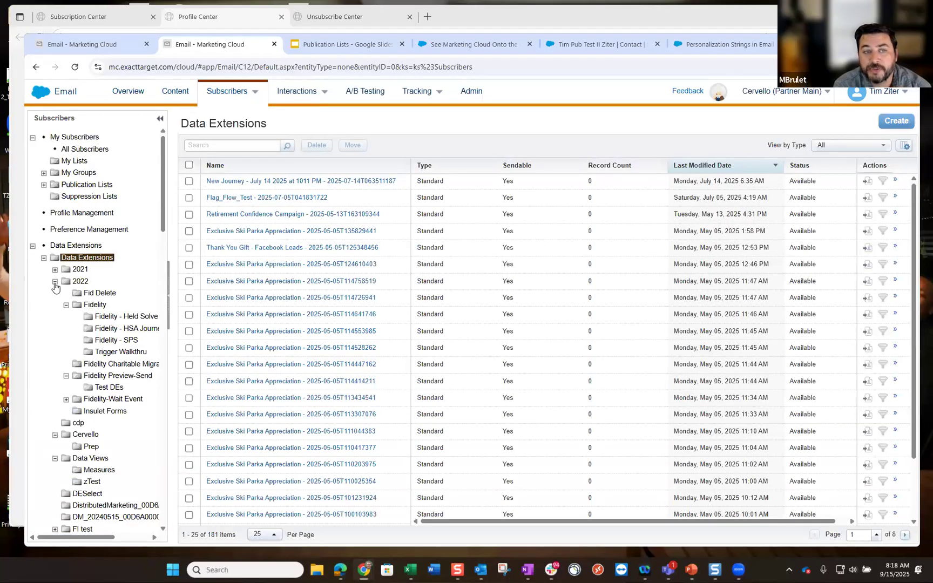
{"action": "left_click", "coordinate": [54, 282]}
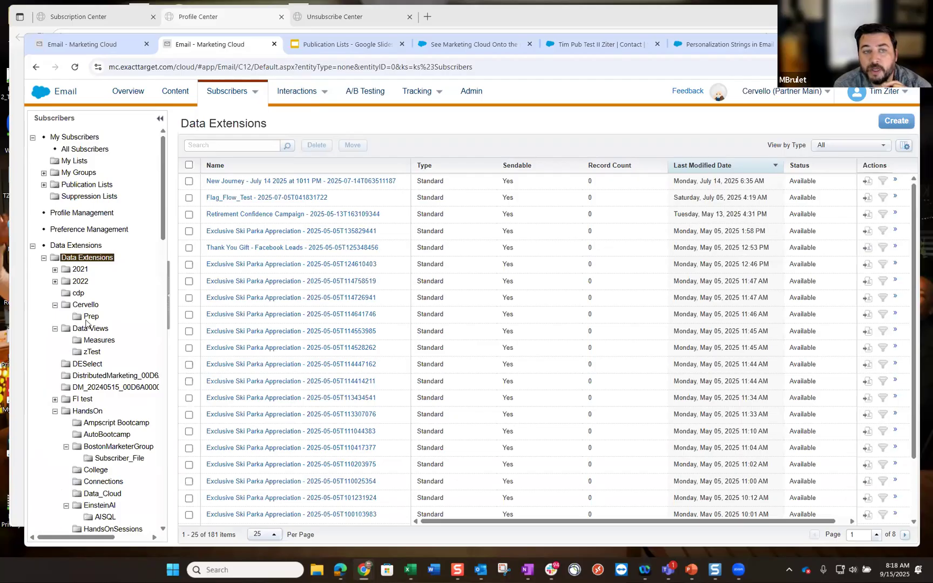
{"action": "scroll", "coordinate": [95, 333], "scroll_direction": "down", "scroll_amount": 2}
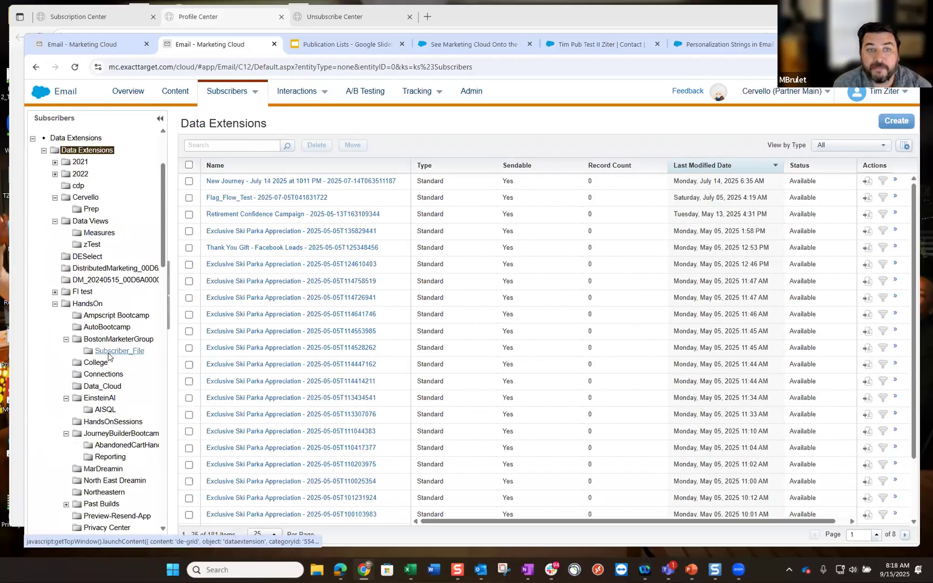
{"action": "left_click", "coordinate": [113, 339]}
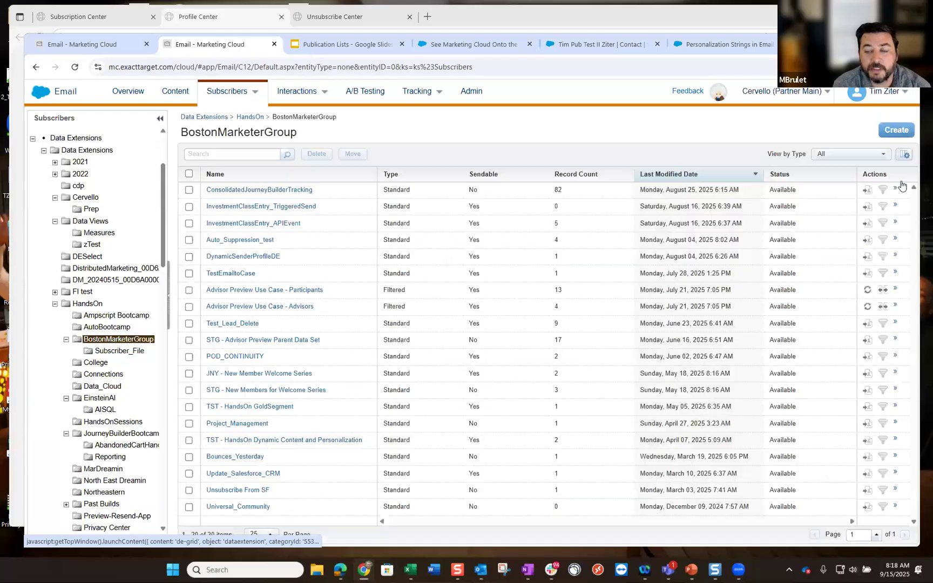
{"action": "left_click", "coordinate": [905, 134]}
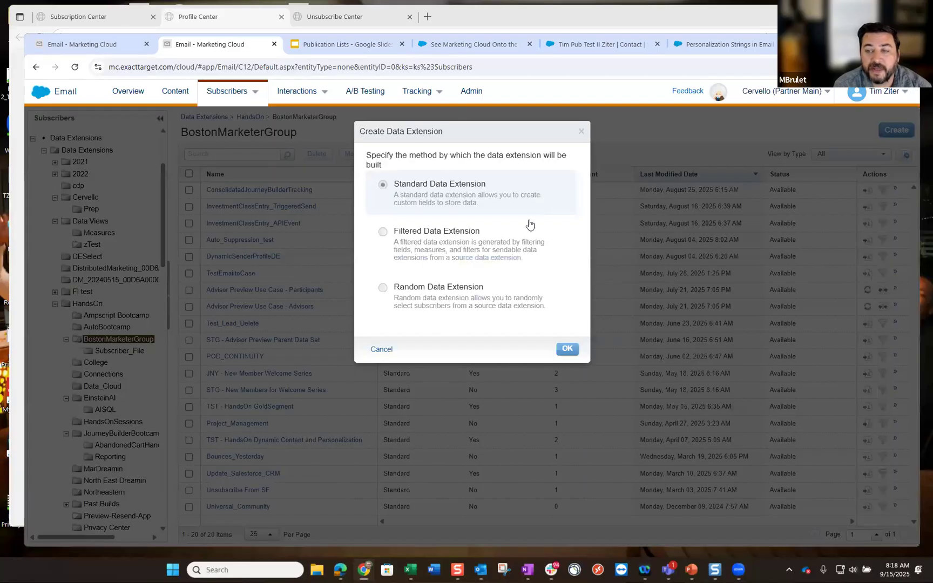
- Create a standard, sendable data extension named Publication_Test_Send and advance to the Fields step
{"action": "left_click", "coordinate": [566, 350]}
{"action": "left_click", "coordinate": [315, 252]}
{"action": "type", "text": "Publication"}
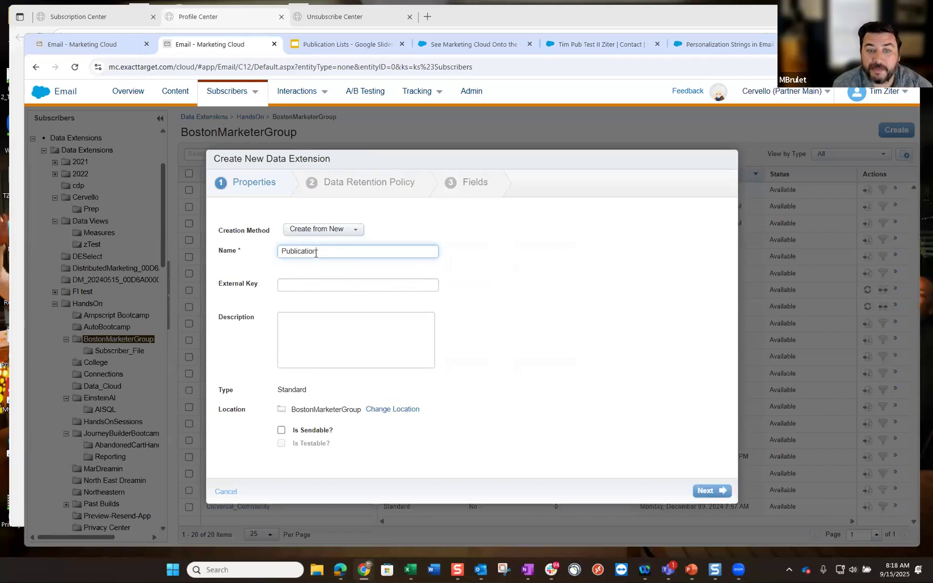
{"action": "type", "text": "_Test_Send"}
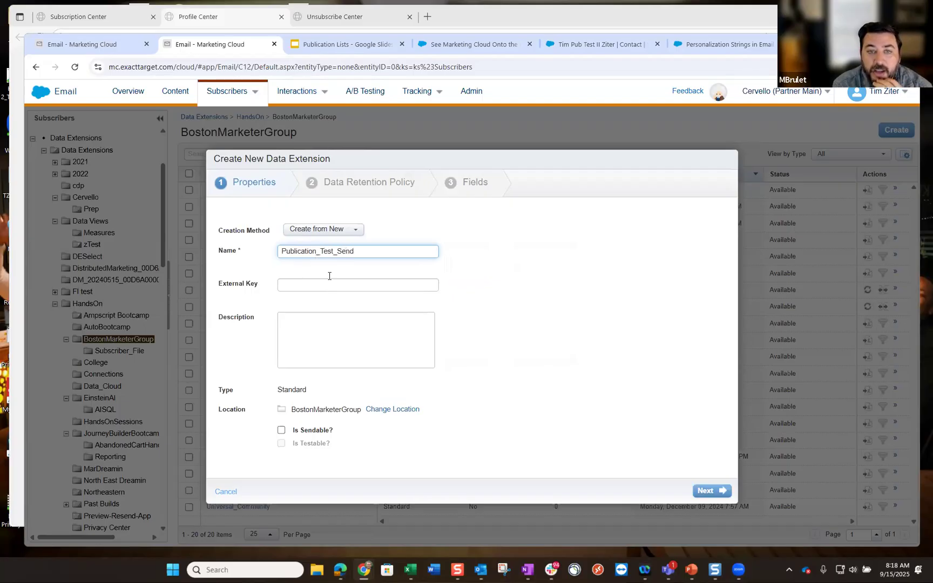
{"action": "left_click", "coordinate": [281, 430]}
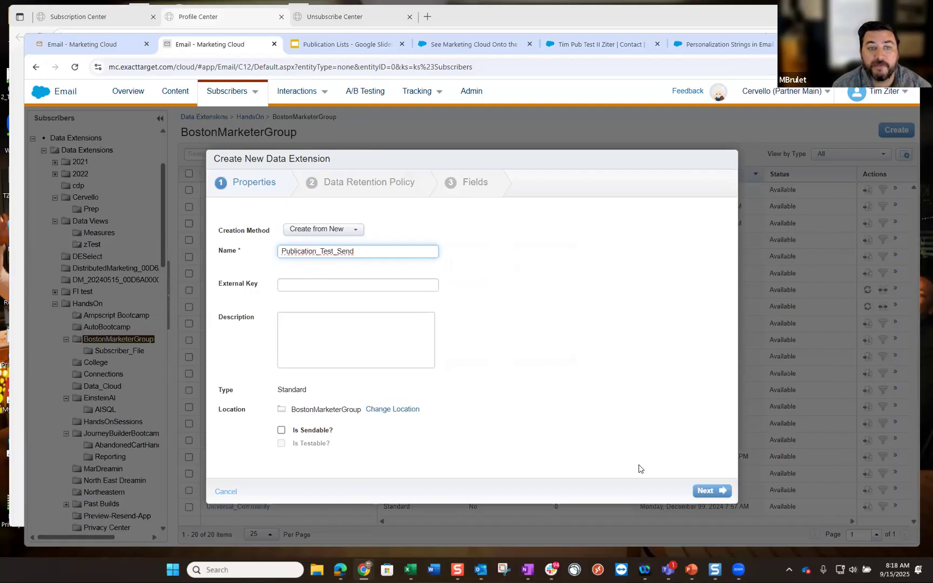
{"action": "left_click", "coordinate": [703, 492]}
{"action": "left_click", "coordinate": [704, 491]}
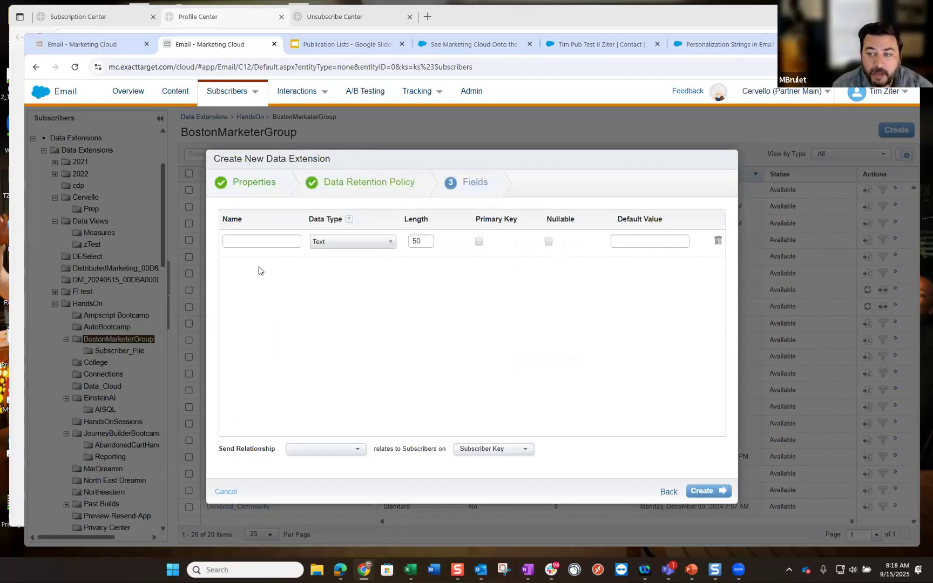
- Add fields SubscriberKey, EmailAddress, FirstName and CreatedDate
{"action": "left_click", "coordinate": [252, 244]}
{"action": "type", "text": "SubscriberKey"}
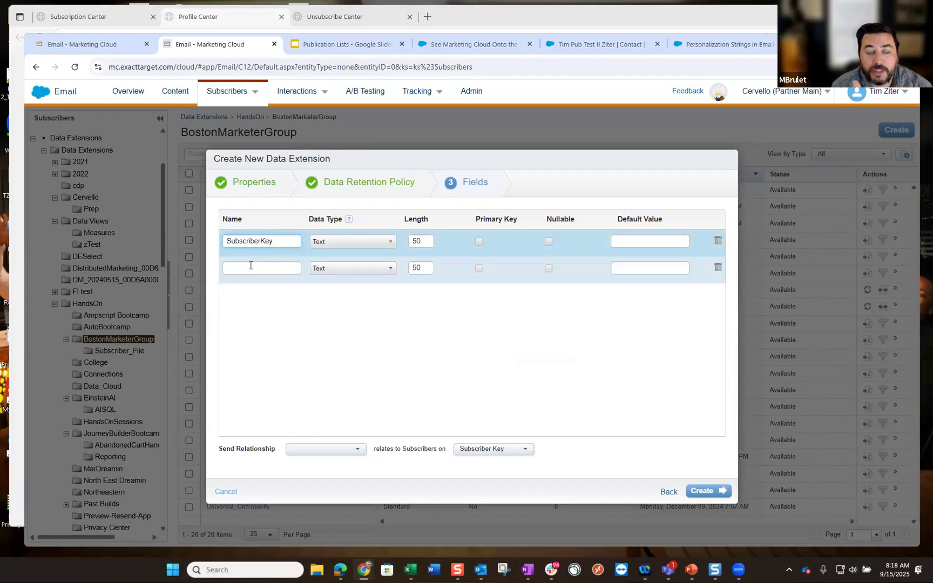
{"action": "left_click", "coordinate": [250, 266]}
{"action": "type", "text": "EmailAddress"}
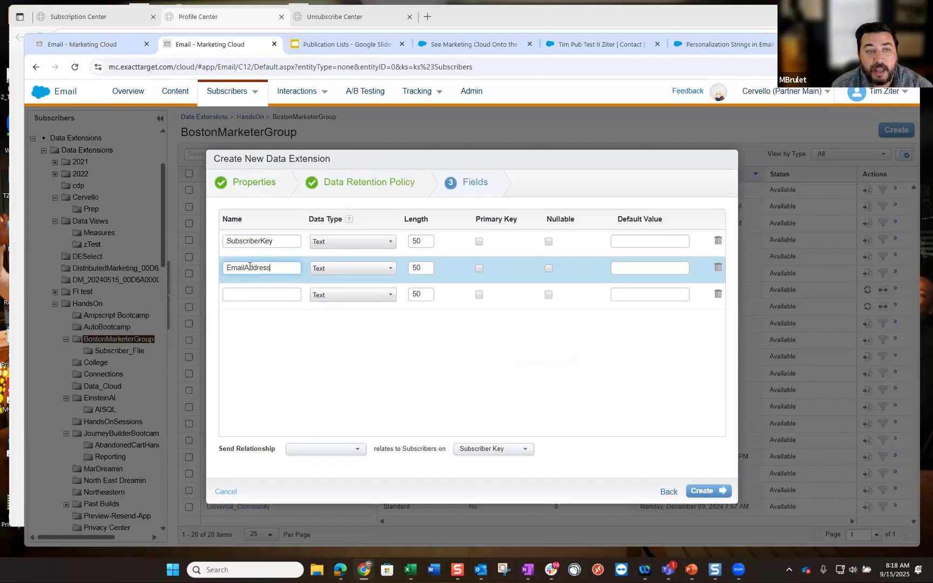
{"action": "left_click", "coordinate": [243, 293]}
{"action": "type", "text": "Frist"}
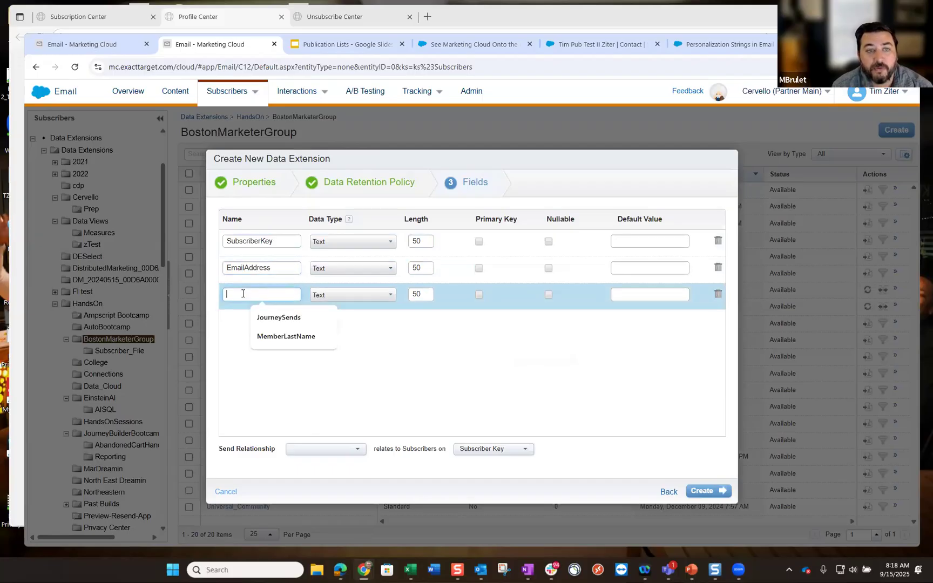
{"action": "type", "text": "ist"}
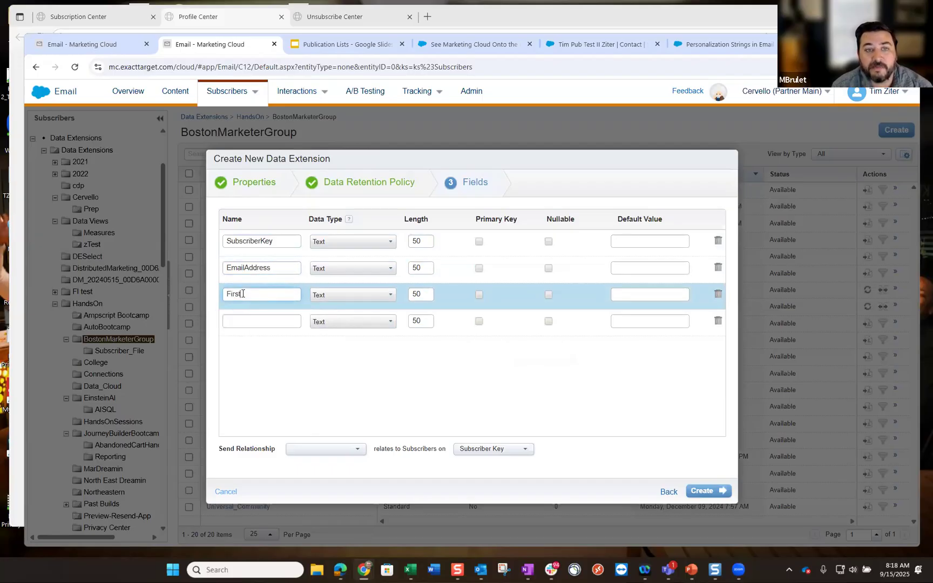
{"action": "type", "text": "Name"}
{"action": "left_click", "coordinate": [254, 321]}
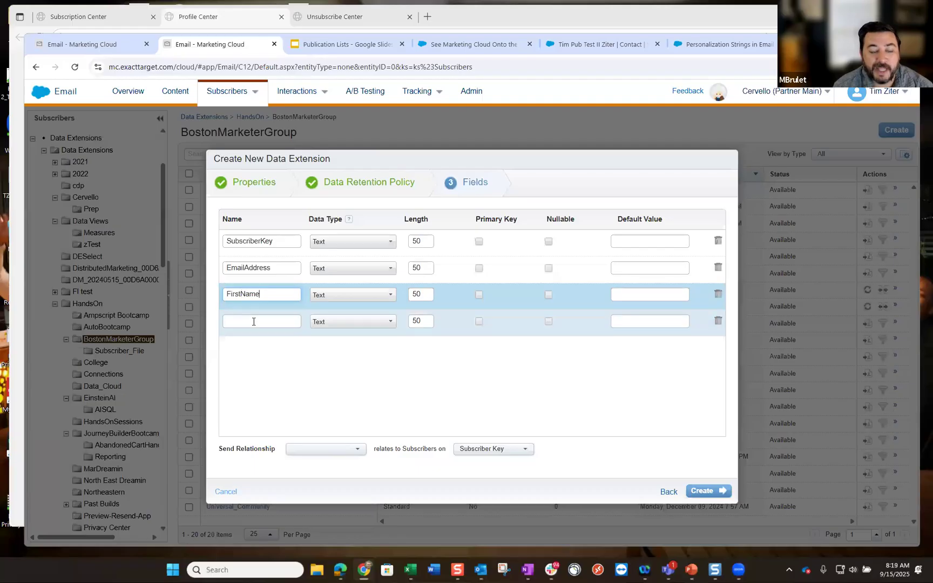
{"action": "type", "text": "Created"}
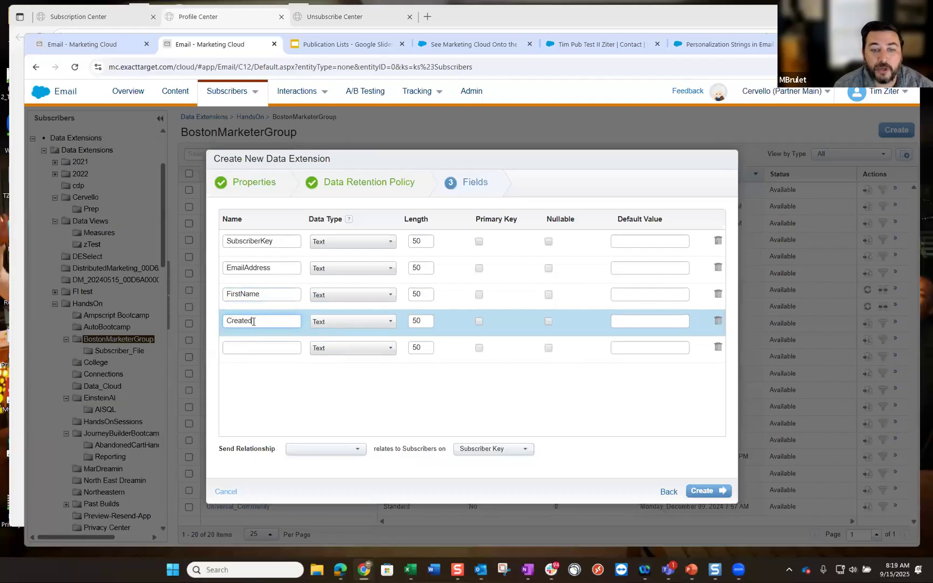
{"action": "type", "text": "Date"}
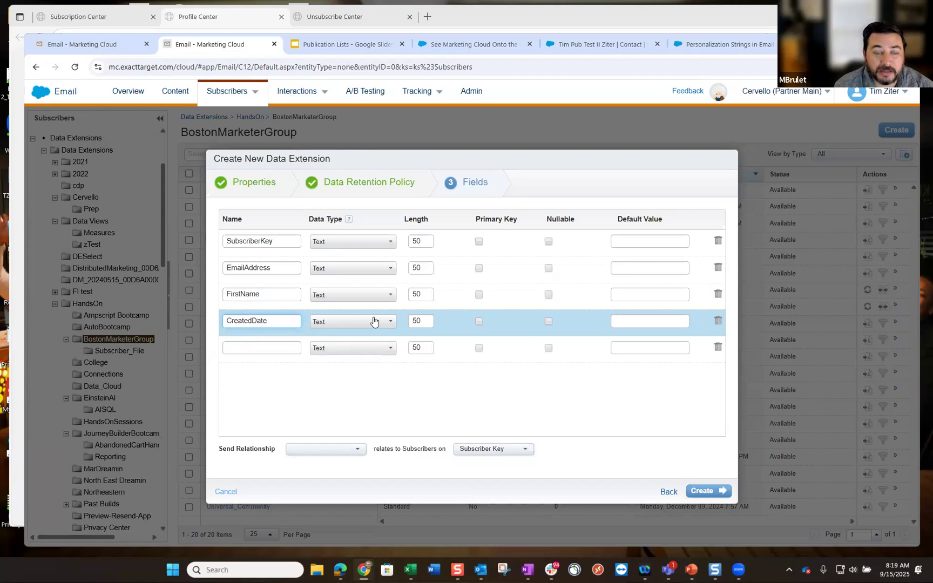
- Make CreatedDate a Date defaulting to Current Date, EmailAddress type EmailAddress, FirstName length 100
{"action": "left_click", "coordinate": [375, 321]}
{"action": "left_click", "coordinate": [335, 364]}
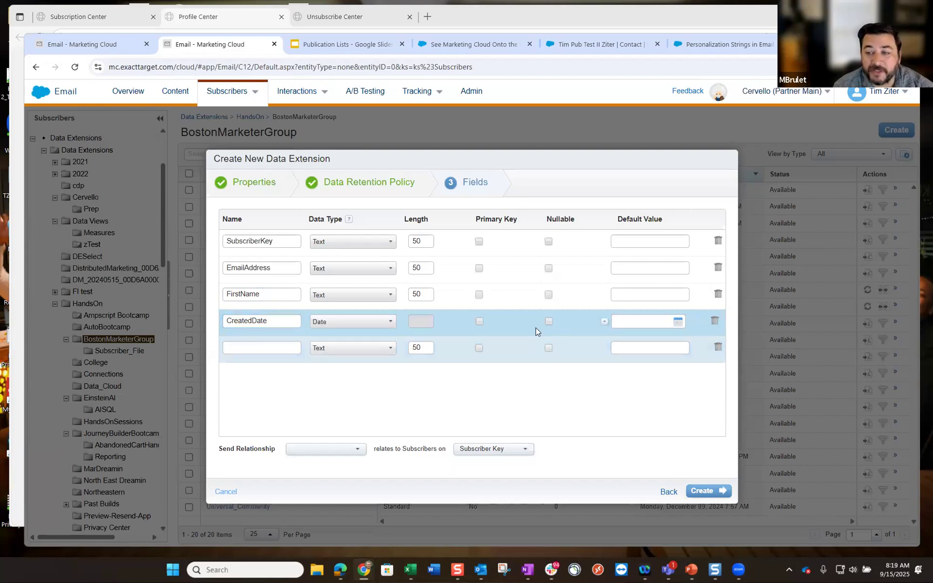
{"action": "left_click", "coordinate": [605, 323]}
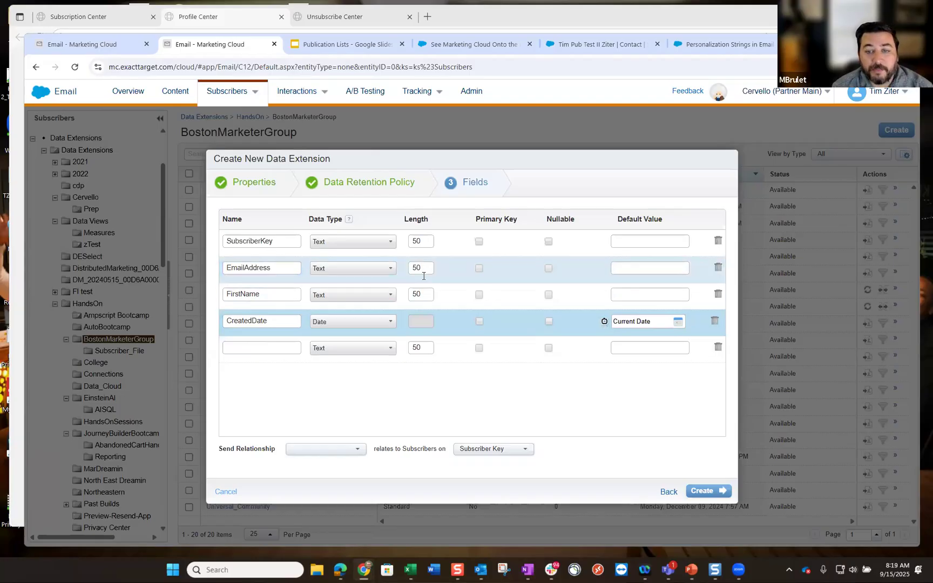
{"action": "left_click", "coordinate": [391, 273]}
{"action": "scroll", "coordinate": [346, 295], "scroll_direction": "down", "scroll_amount": 3}
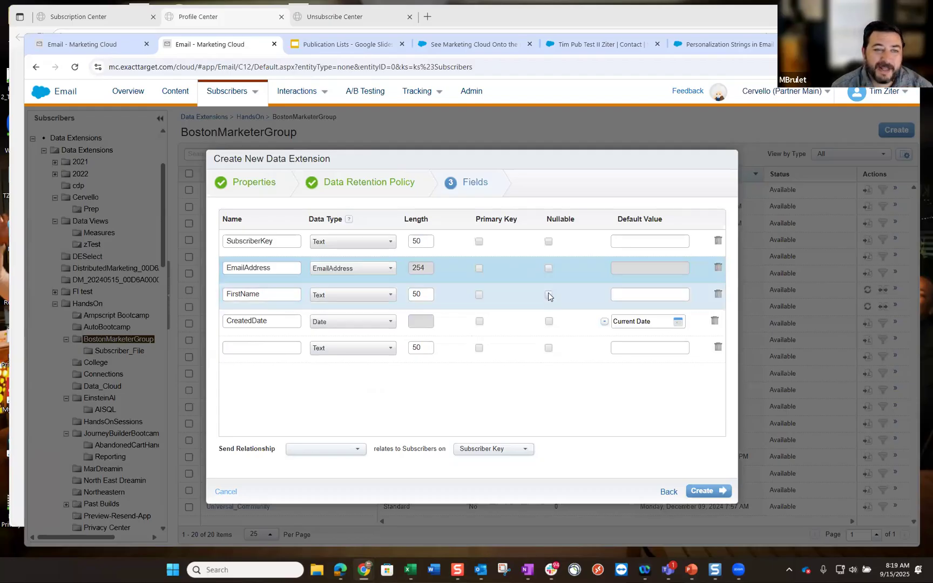
{"action": "double_click", "coordinate": [409, 295]}
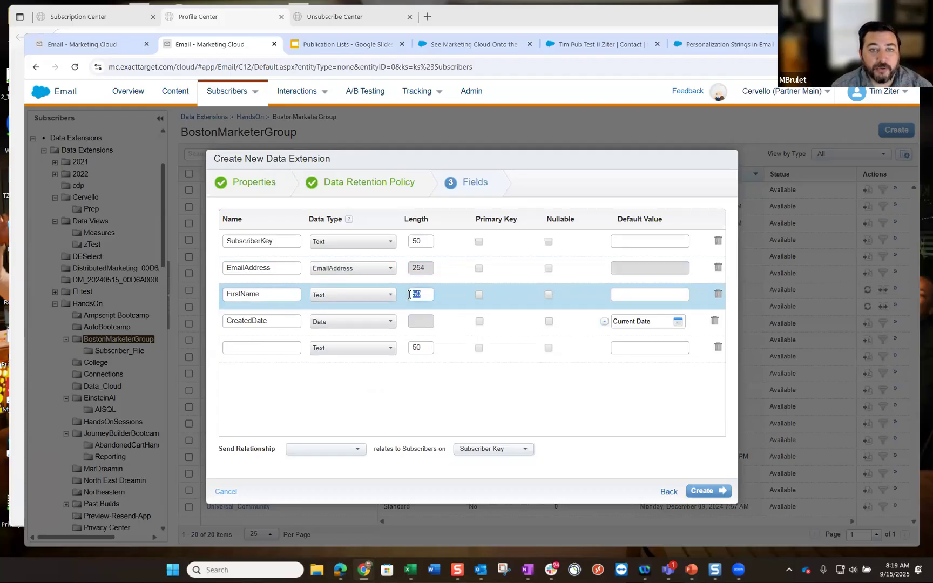
{"action": "type", "text": "100"}
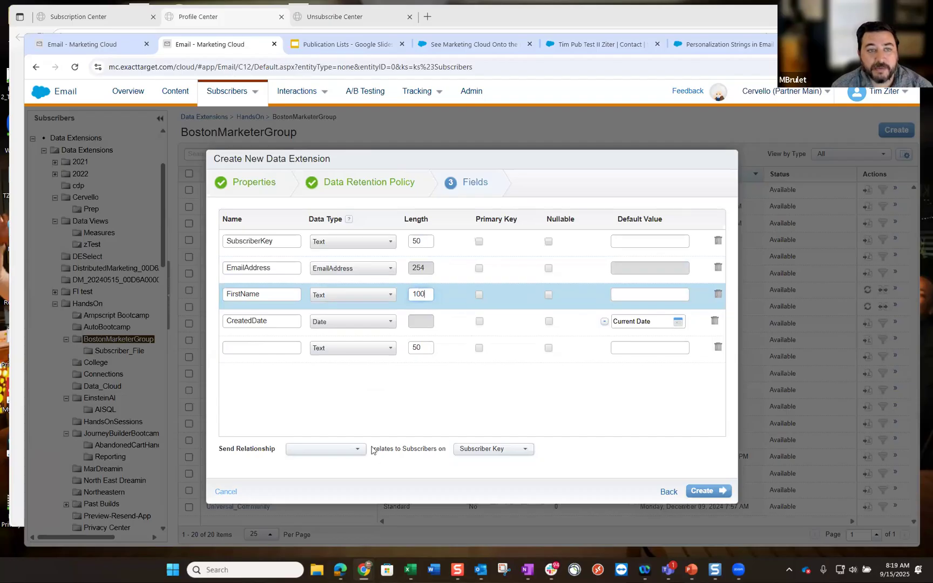
- Relate the data extension to subscribers on SubscriberKey, make CreatedDate nullable, and create it
{"action": "left_click", "coordinate": [326, 453]}
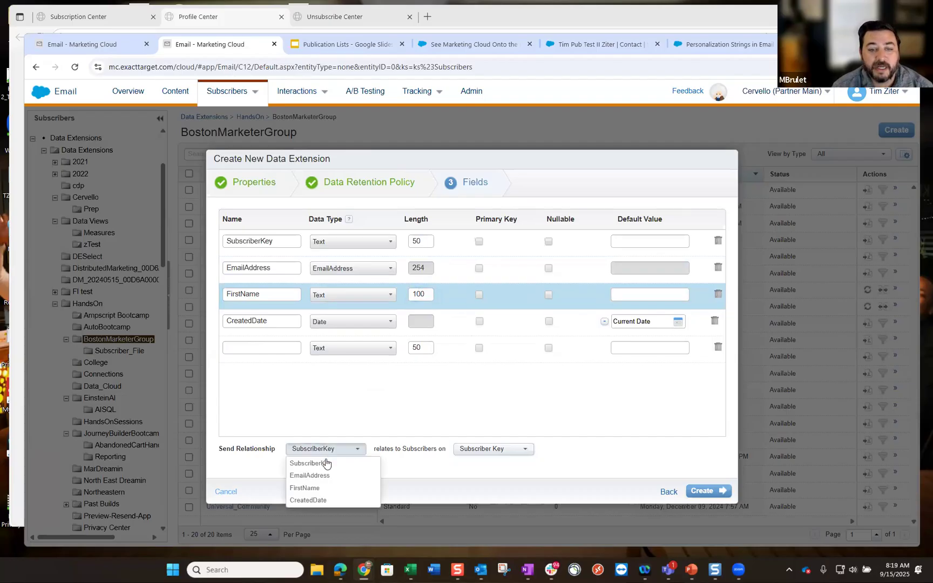
{"action": "left_click", "coordinate": [370, 432]}
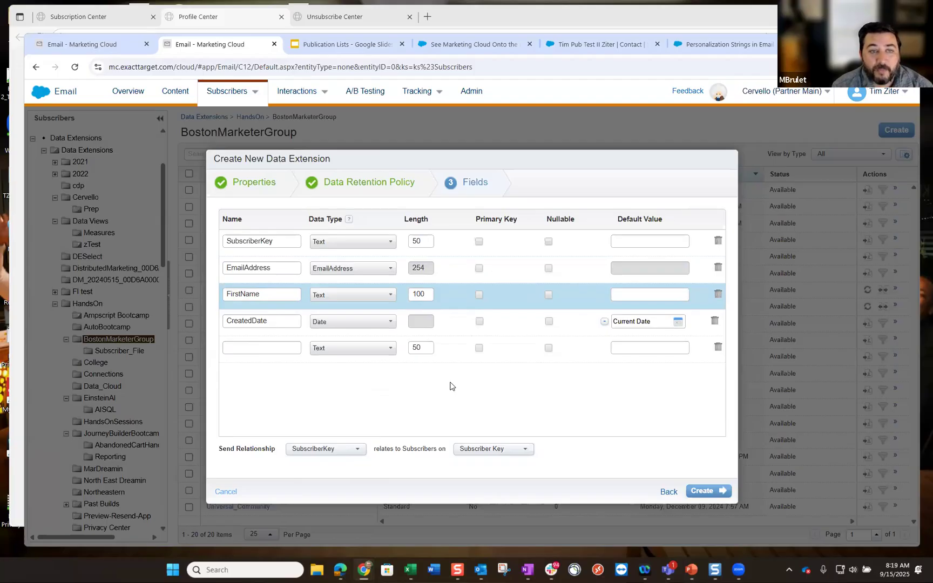
{"action": "left_click", "coordinate": [549, 321]}
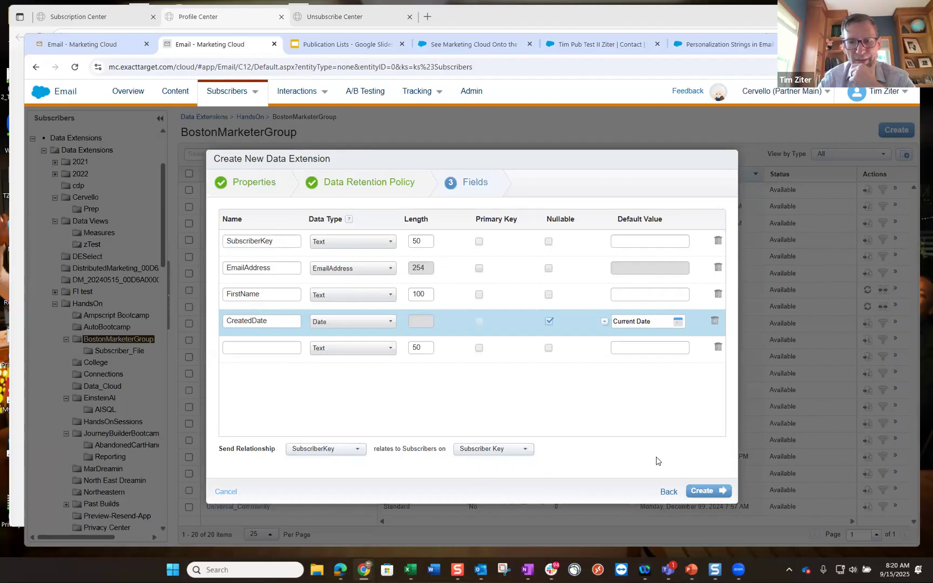
{"action": "left_click", "coordinate": [704, 490]}
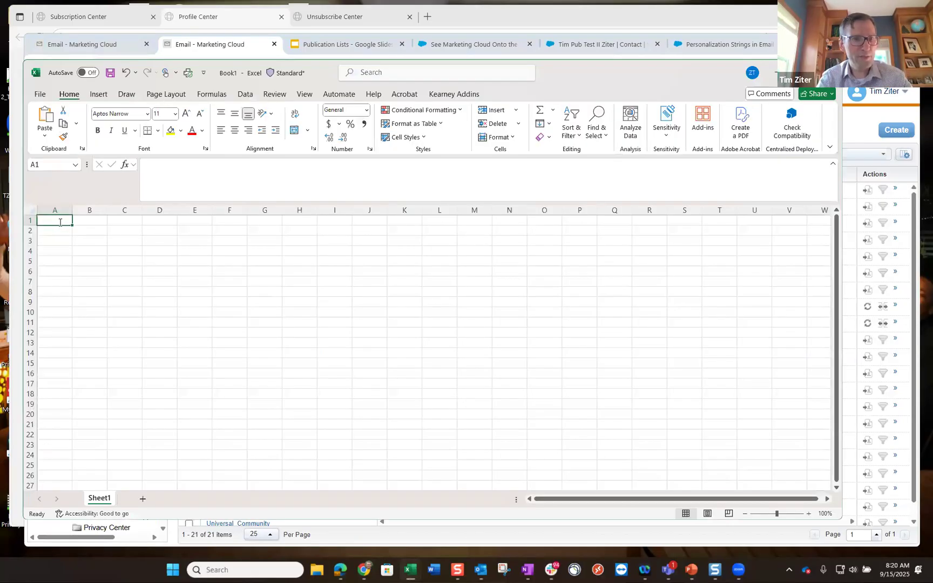
- Head Book1 columns A–C with SubscriberKey, EmailAddress and FirstName, then minimize Excel
{"action": "type", "text": "Subscribe"}
{"action": "key", "text": "Tab"}
{"action": "type", "text": "EmailAddress"}
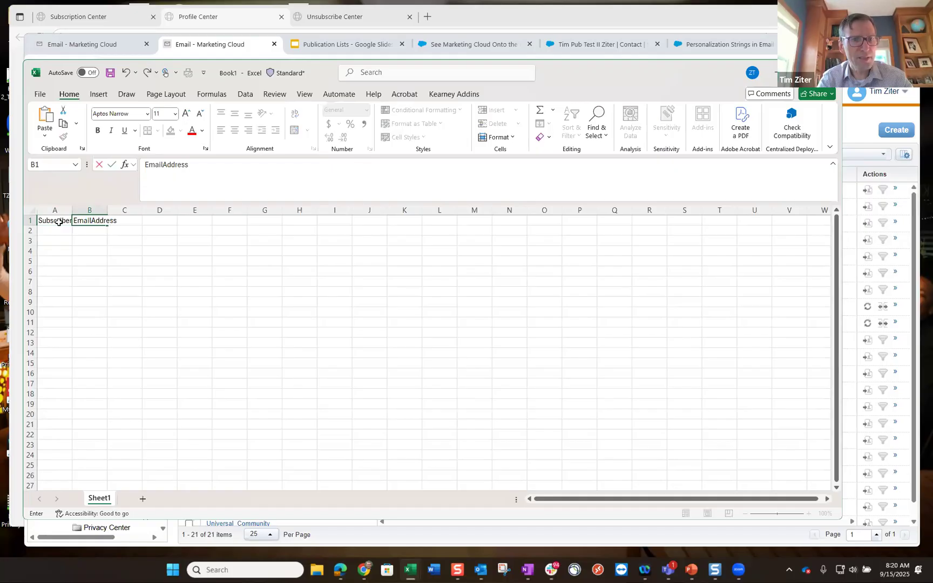
{"action": "key", "text": "Tab"}
{"action": "type", "text": "FirstName"}
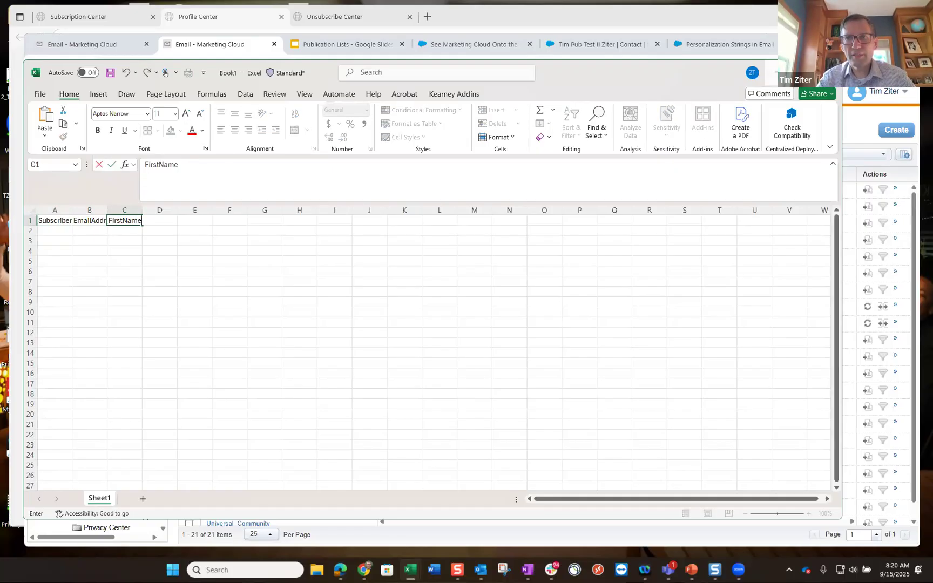
{"action": "left_click", "coordinate": [778, 72]}
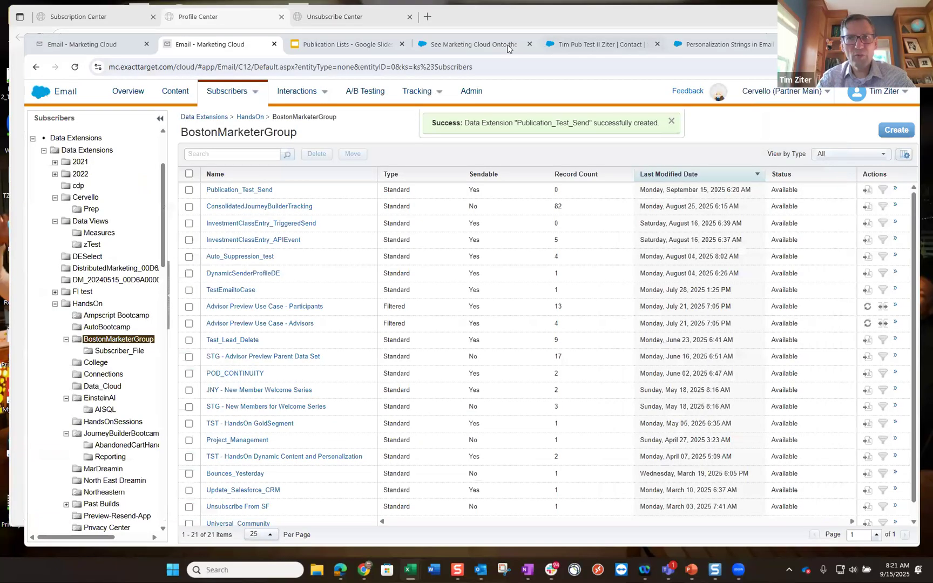
- Close the Trailblazer event tab and start a blank New Lead from the Leads list
{"action": "left_click", "coordinate": [485, 46]}
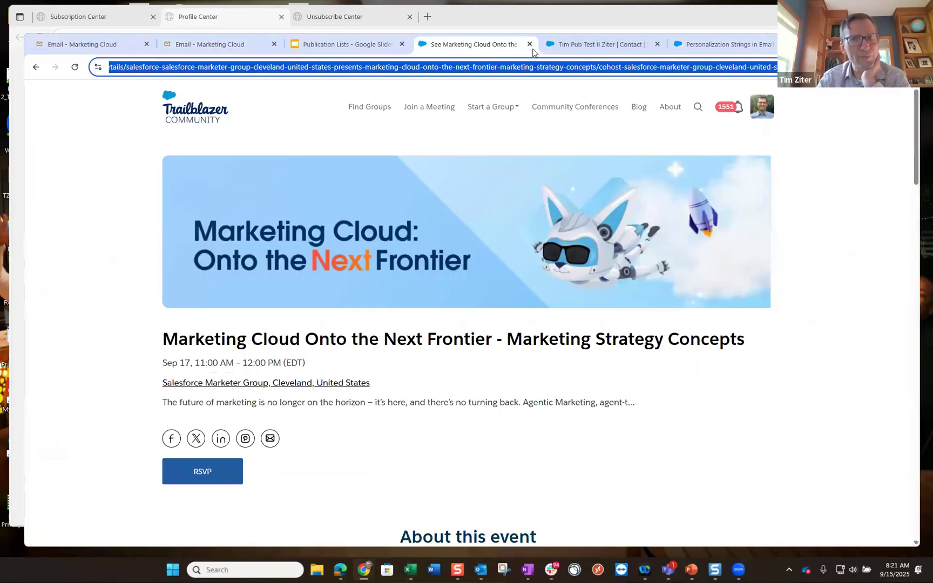
{"action": "left_click", "coordinate": [530, 45]}
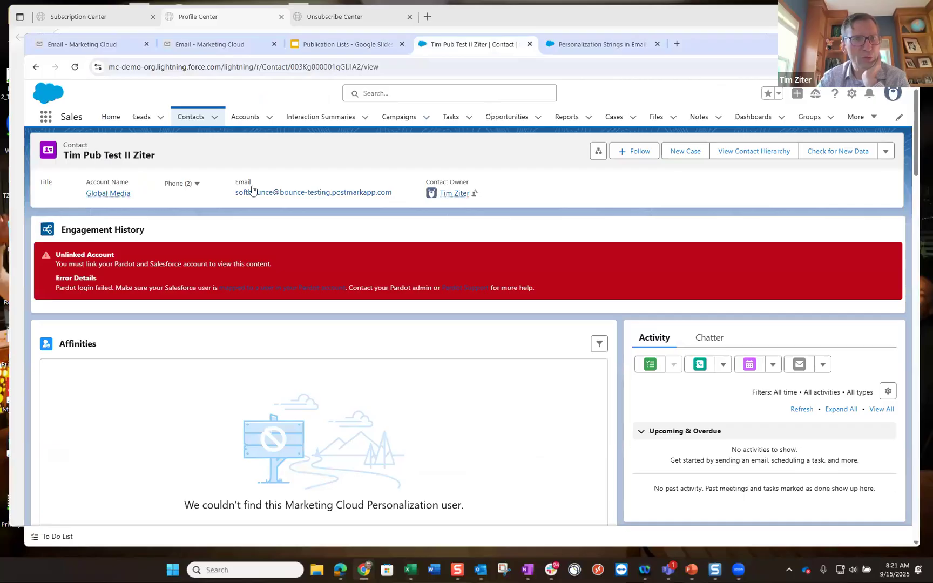
{"action": "left_click", "coordinate": [191, 120]}
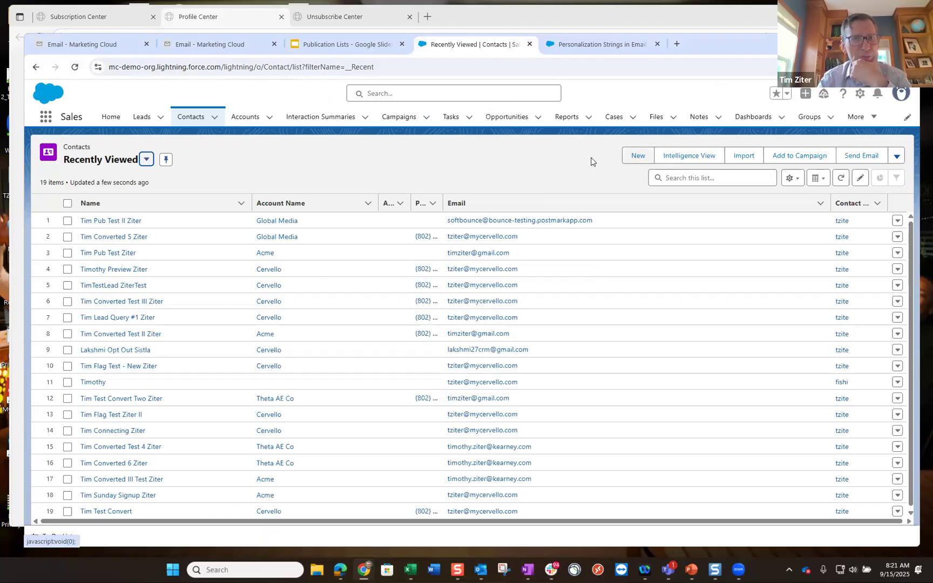
{"action": "left_click", "coordinate": [141, 117]}
{"action": "left_click", "coordinate": [630, 157]}
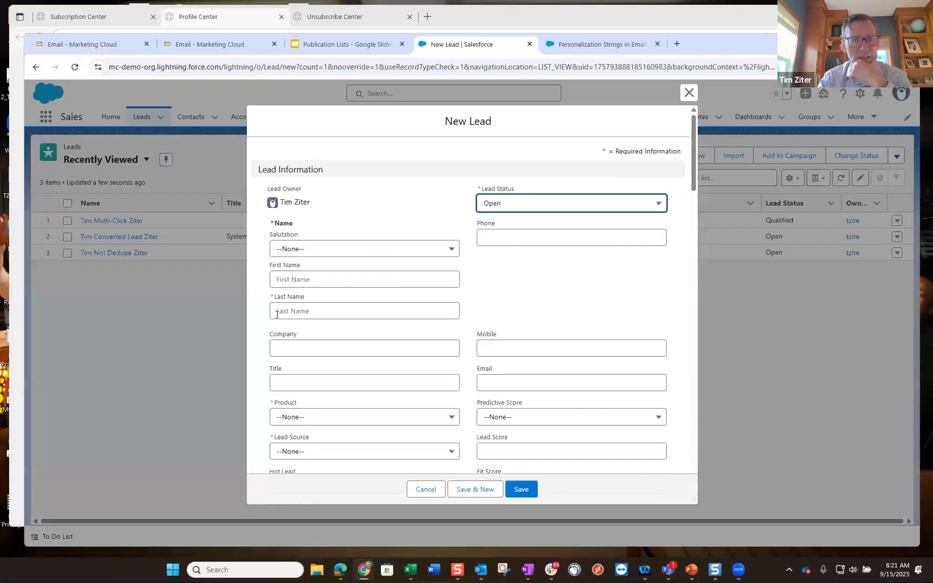
- Enter the test lead's first and last name and autofill its e-mail from a suggestion
{"action": "left_click", "coordinate": [308, 280]}
{"action": "type", "text": "Tim Pub"}
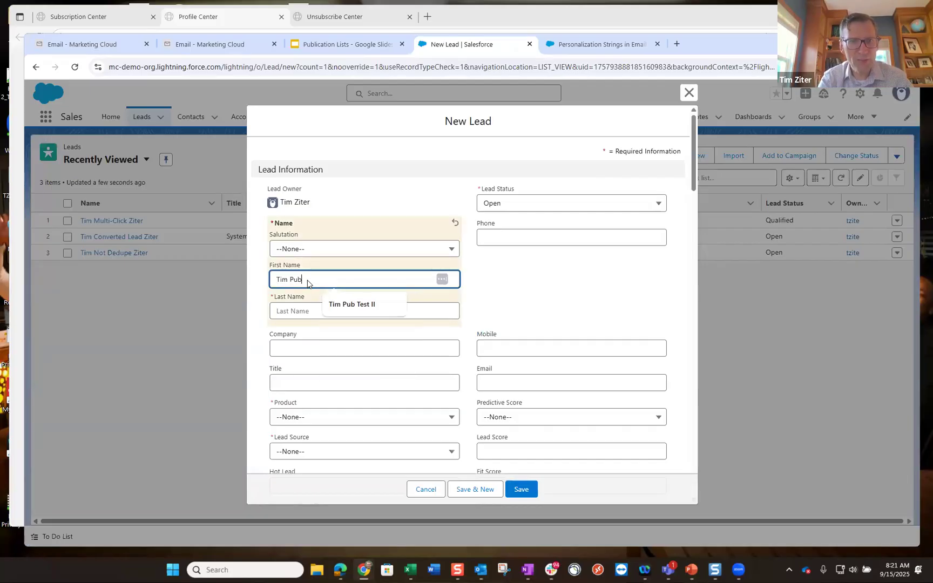
{"action": "type", "text": " Test"}
{"action": "left_click", "coordinate": [305, 307]}
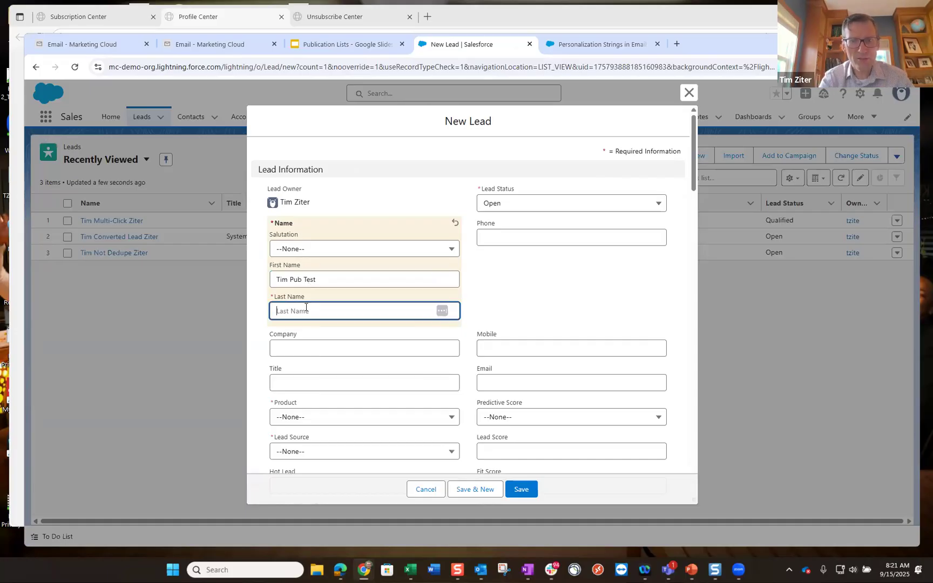
{"action": "type", "text": "Ziter"}
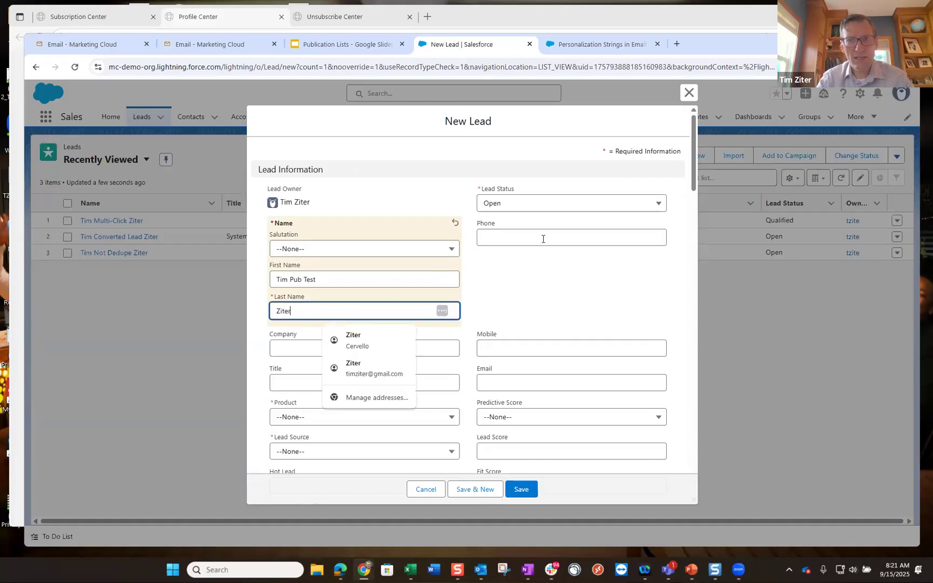
{"action": "left_click", "coordinate": [502, 382]}
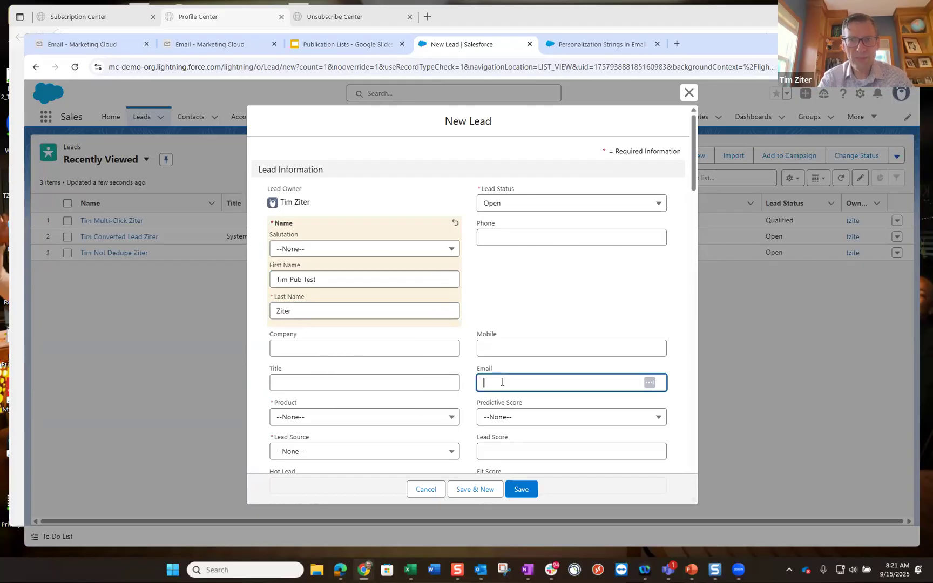
{"action": "type", "text": "tim"}
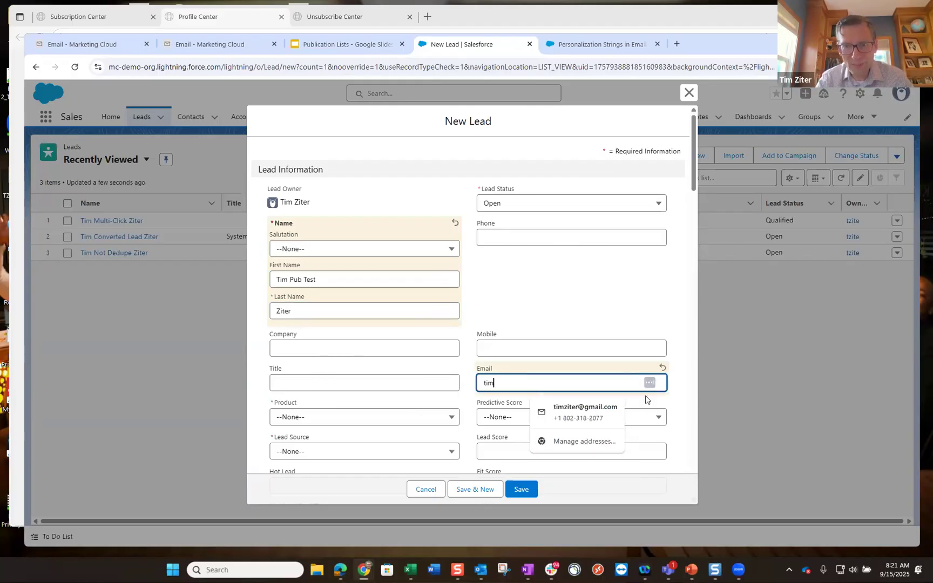
{"action": "left_click", "coordinate": [587, 411]}
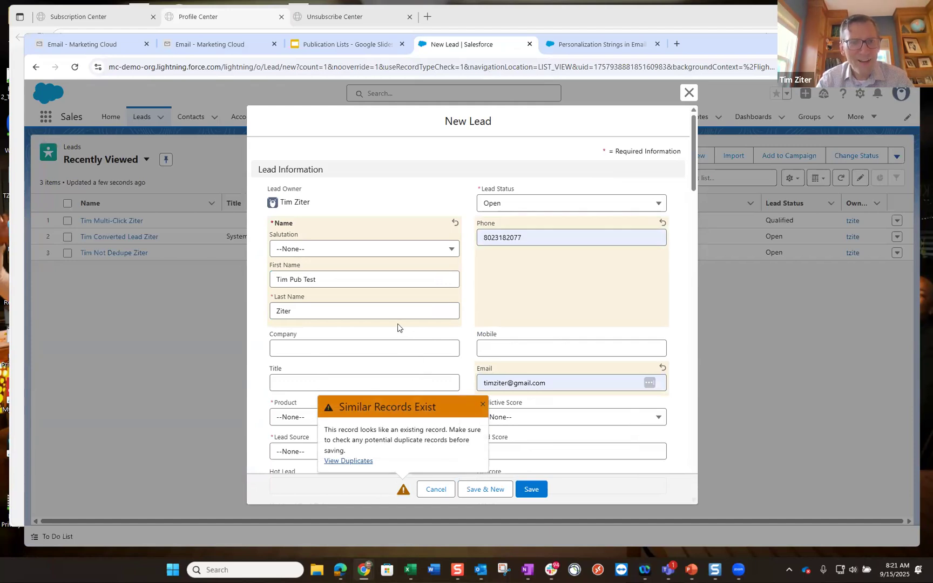
{"action": "scroll", "coordinate": [400, 325], "scroll_direction": "down", "scroll_amount": 1}
- Set the lead's company to Acme and its product to Checking
{"action": "left_click", "coordinate": [299, 300]}
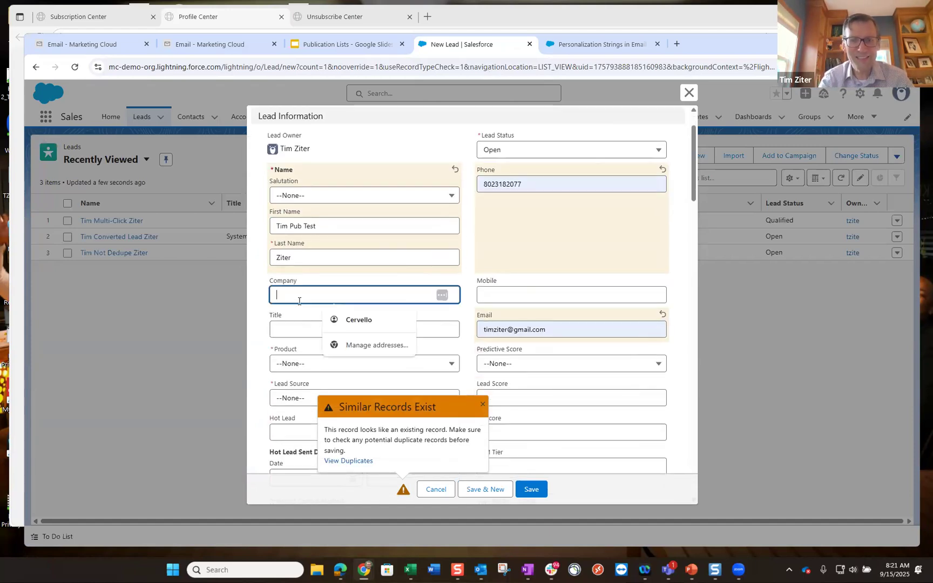
{"action": "type", "text": "Acme"}
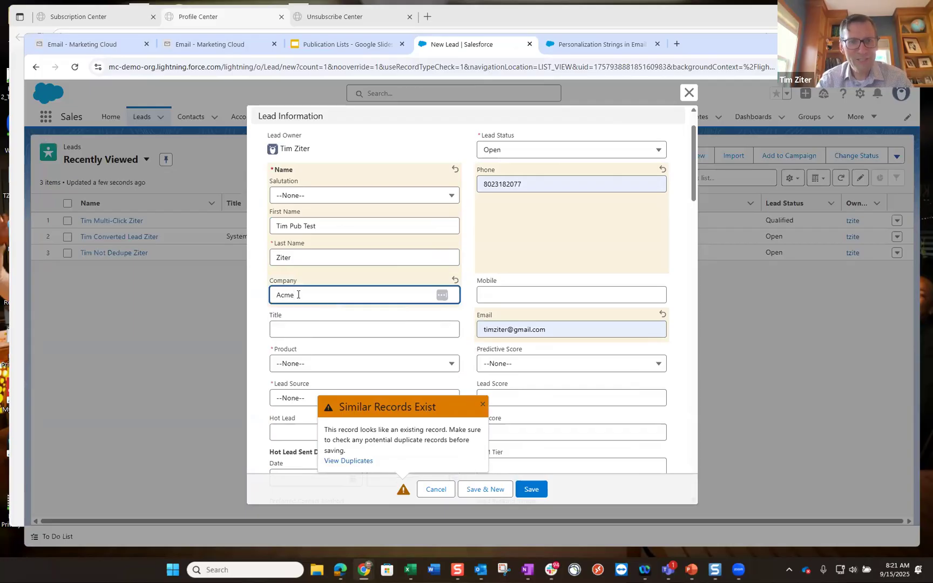
{"action": "left_click", "coordinate": [305, 365]}
{"action": "left_click", "coordinate": [305, 364]}
{"action": "left_click", "coordinate": [296, 366]}
{"action": "left_click", "coordinate": [298, 366]}
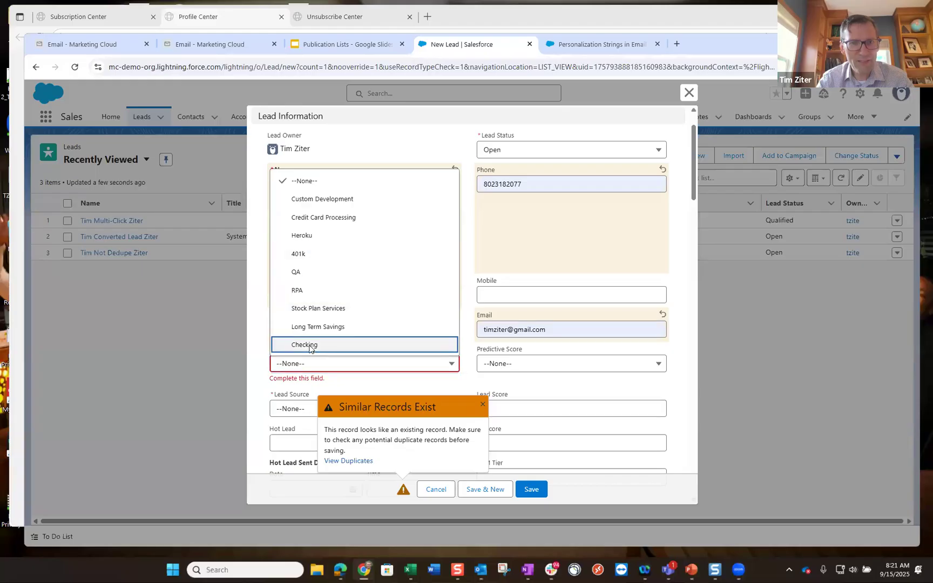
{"action": "left_click", "coordinate": [304, 344]}
{"action": "scroll", "coordinate": [251, 333], "scroll_direction": "down", "scroll_amount": 1}
{"action": "scroll", "coordinate": [306, 368], "scroll_direction": "down", "scroll_amount": 2}
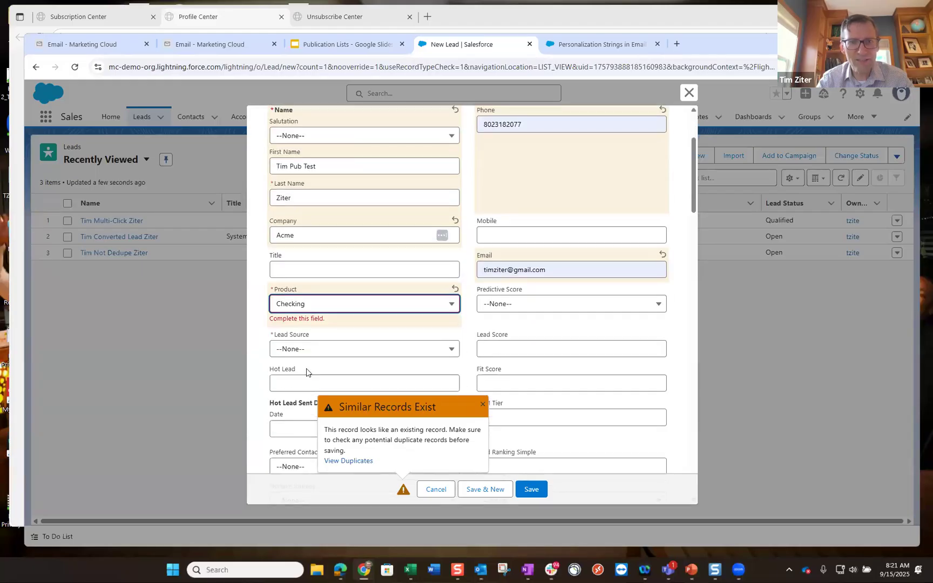
- Set Lead Source to Misc and save the new lead
{"action": "left_click", "coordinate": [322, 303]}
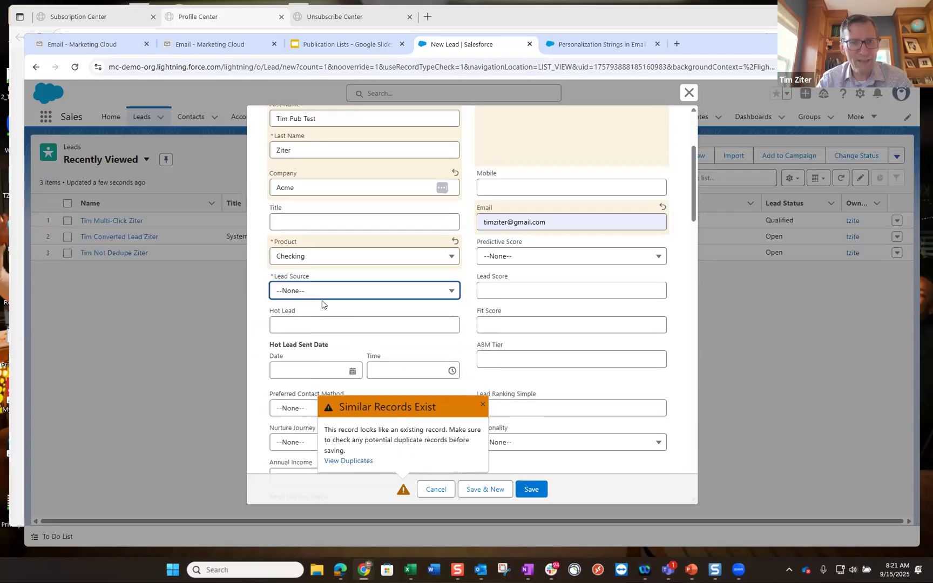
{"action": "left_click", "coordinate": [323, 293]}
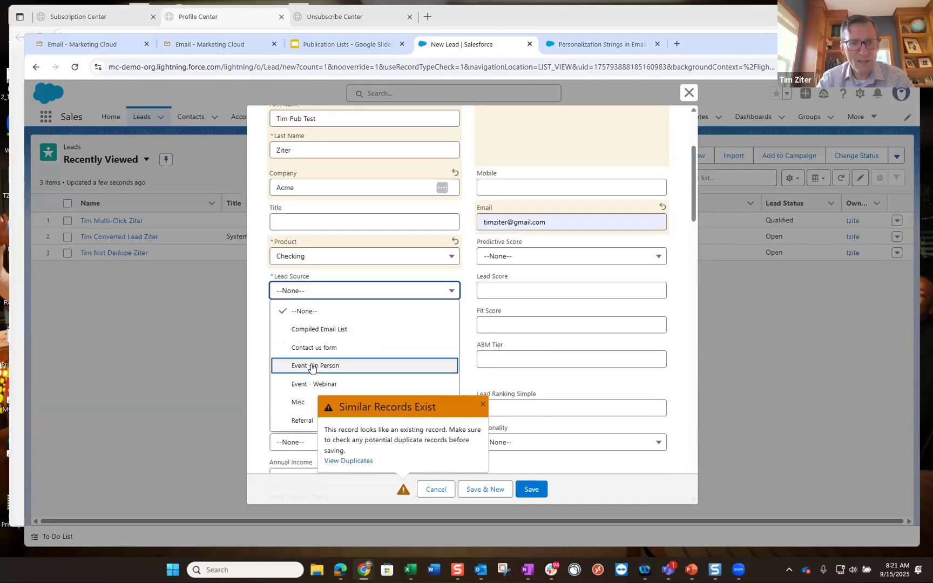
{"action": "left_click", "coordinate": [312, 400]}
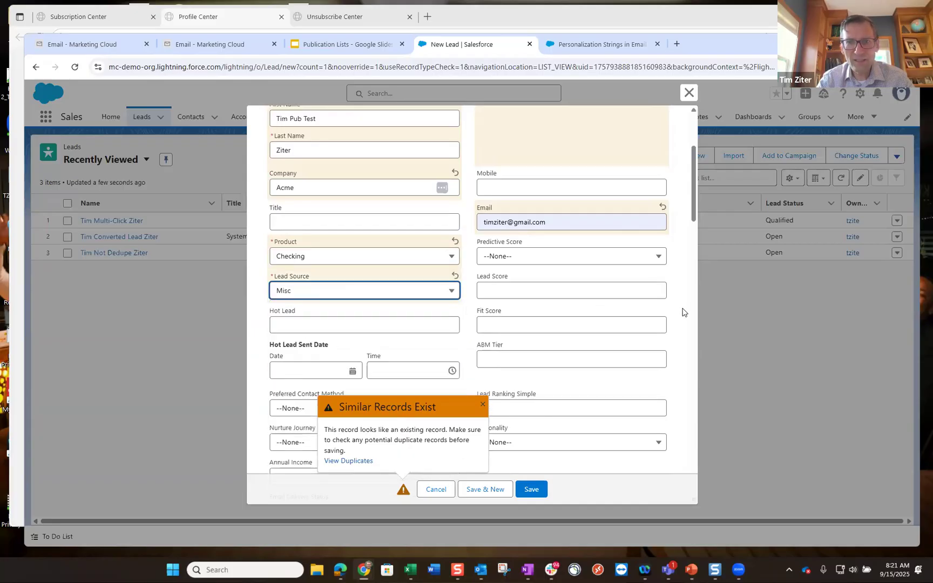
{"action": "scroll", "coordinate": [682, 312], "scroll_direction": "down", "scroll_amount": 4}
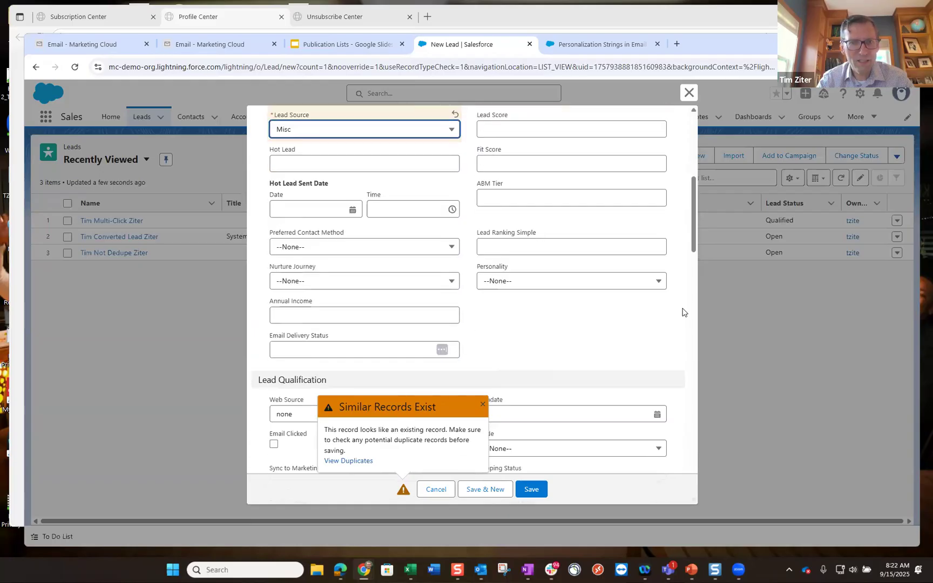
{"action": "left_click", "coordinate": [535, 488]}
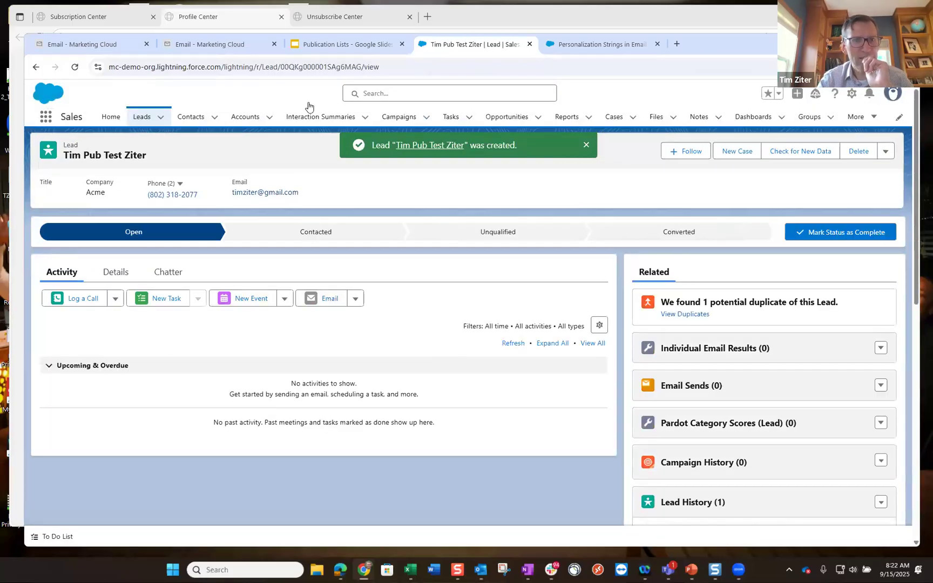
- Select the lead's record ID in the page address and bring up the Book1 workbook
{"action": "left_click", "coordinate": [361, 67]}
{"action": "left_click", "coordinate": [281, 66], "text": "shift"}
{"action": "key", "text": "ctrl+c"}
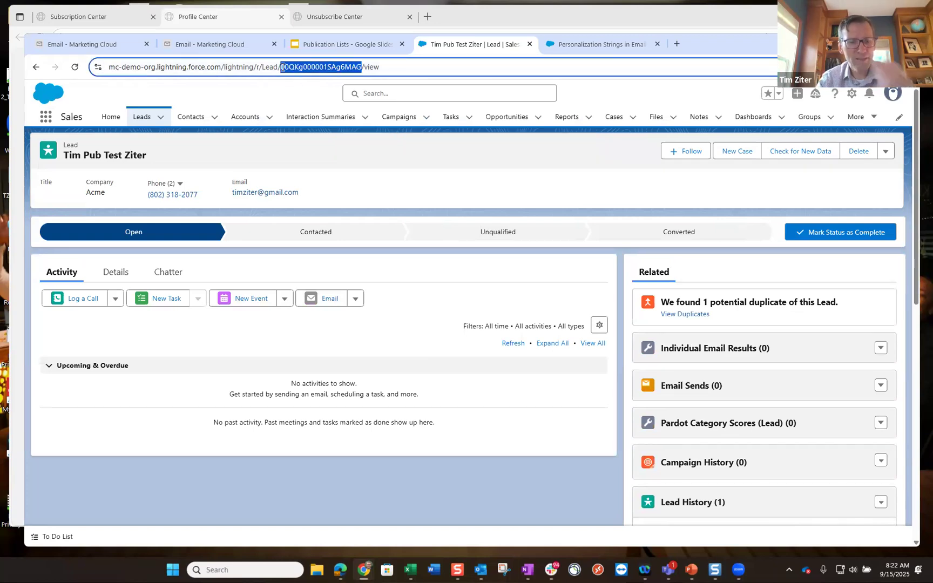
{"action": "left_click", "coordinate": [411, 569]}
{"action": "left_click", "coordinate": [432, 486]}
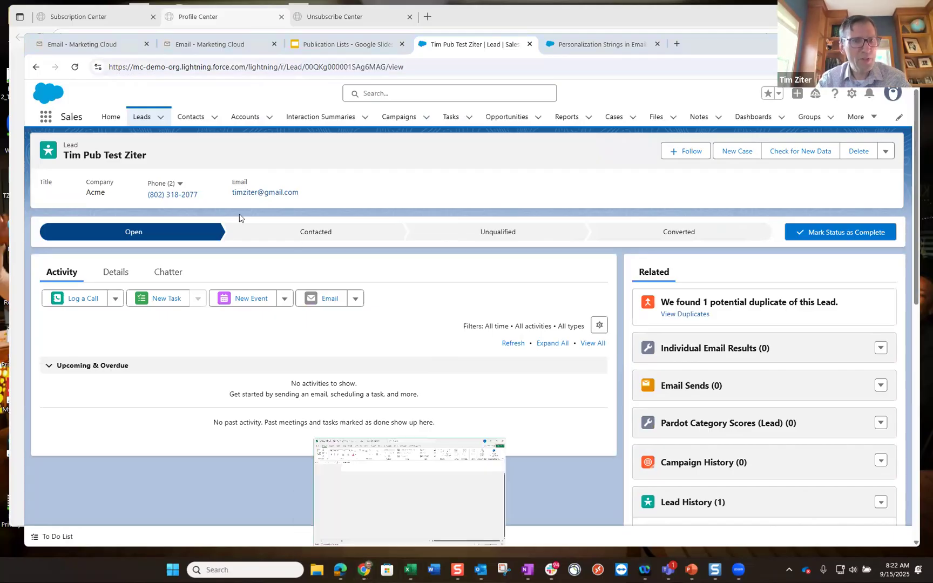
- Paste the lead ID into A2 and type the lead's e-mail address in B2
{"action": "left_click", "coordinate": [57, 233]}
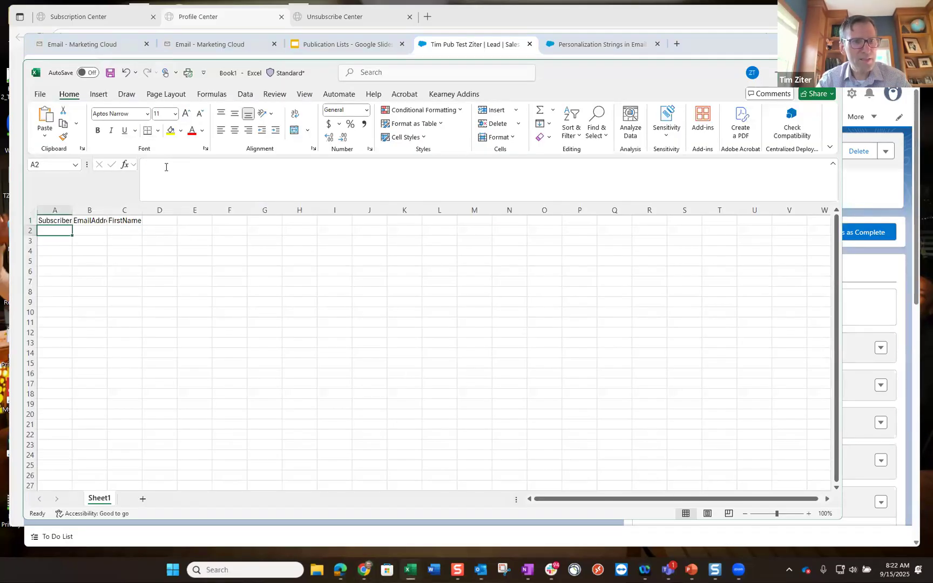
{"action": "key", "text": "ctrl+v"}
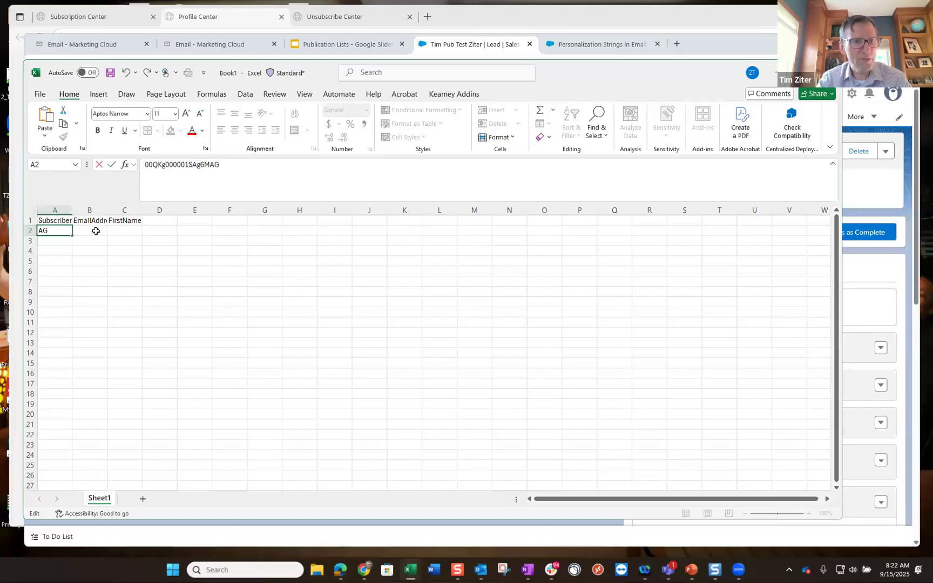
{"action": "left_click", "coordinate": [95, 231]}
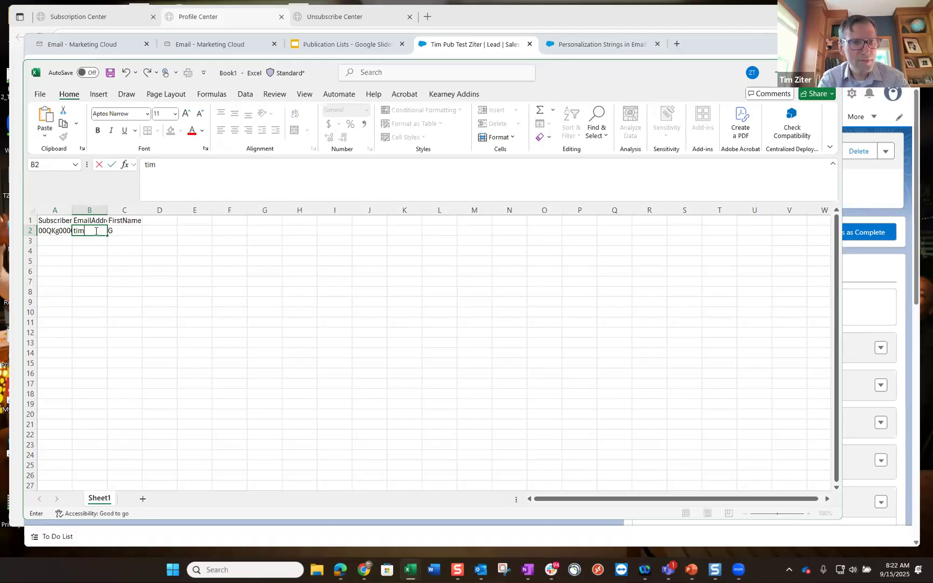
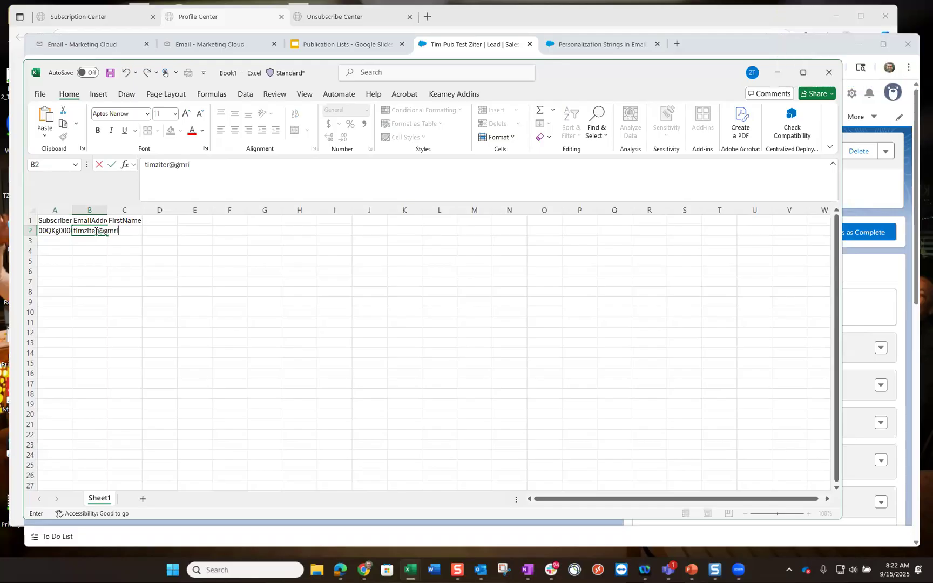
{"action": "key", "text": "Tab"}
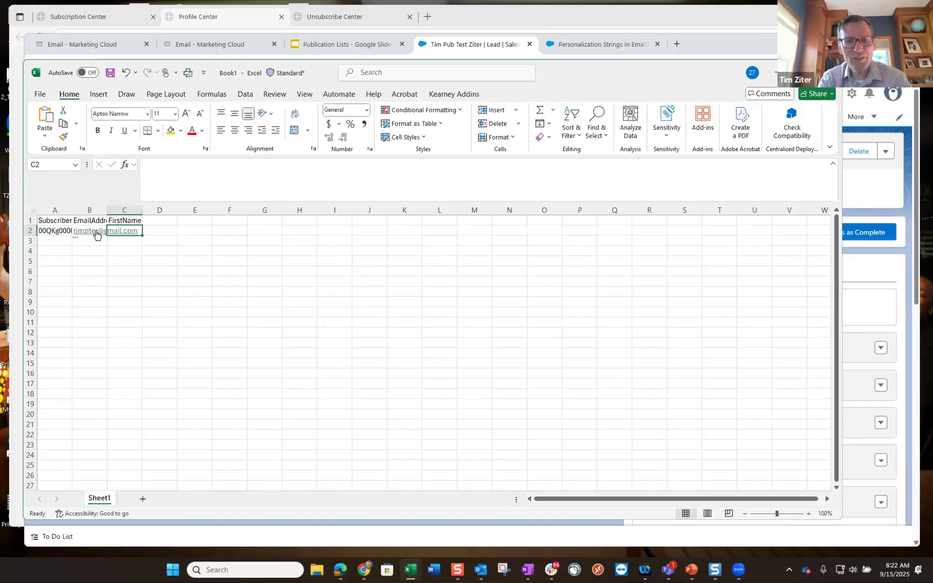
- Enter a test first name in C2 and widen columns B and C
{"action": "type", "text": "Tim Pub Te"}
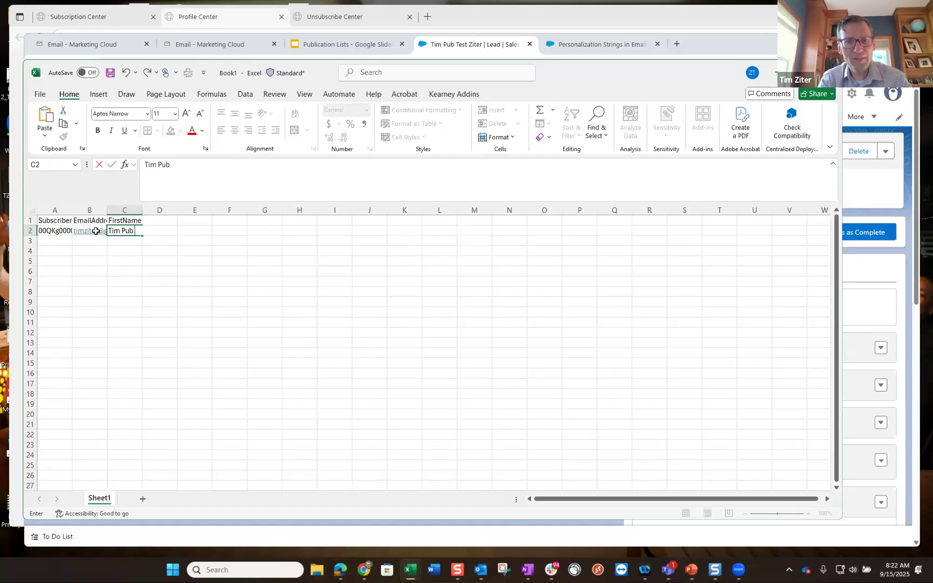
{"action": "type", "text": " bounce"}
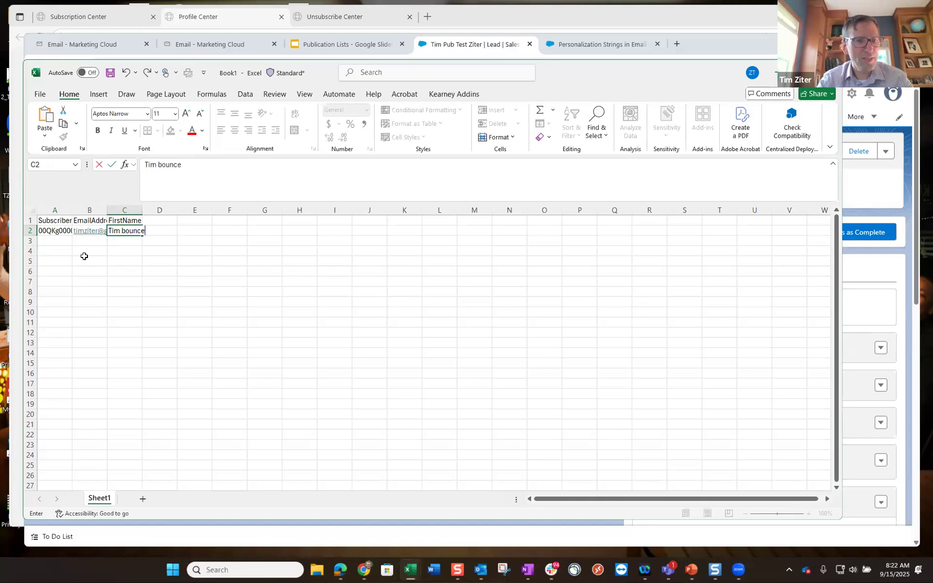
{"action": "left_click", "coordinate": [85, 271]}
{"action": "mouse_move", "coordinate": [108, 209]}
{"action": "left_mouse_down"}
{"action": "mouse_move", "coordinate": [142, 209]}
{"action": "mouse_move", "coordinate": [103, 211]}
{"action": "mouse_move", "coordinate": [123, 209]}
{"action": "left_mouse_up"}
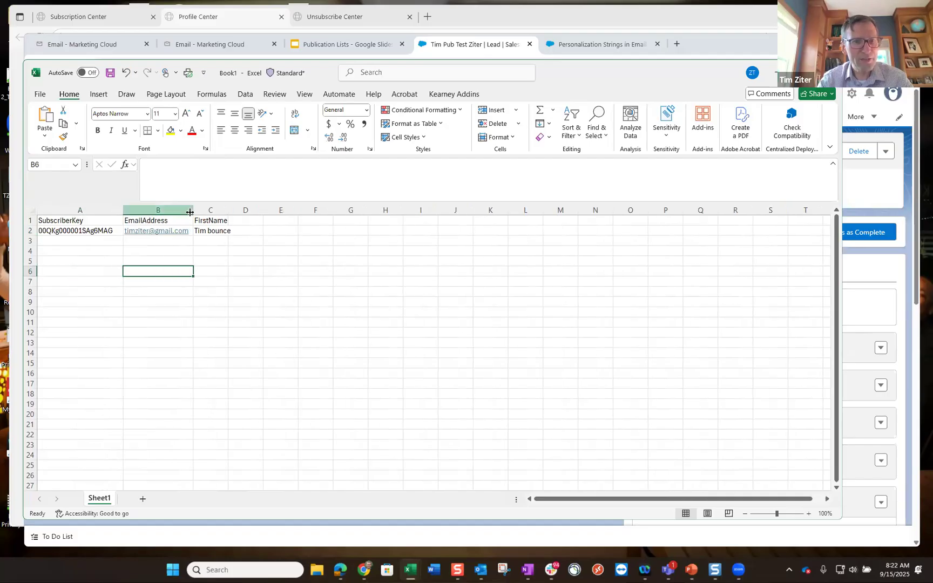
{"action": "left_click_drag", "start_coordinate": [244, 213], "coordinate": [248, 211]}
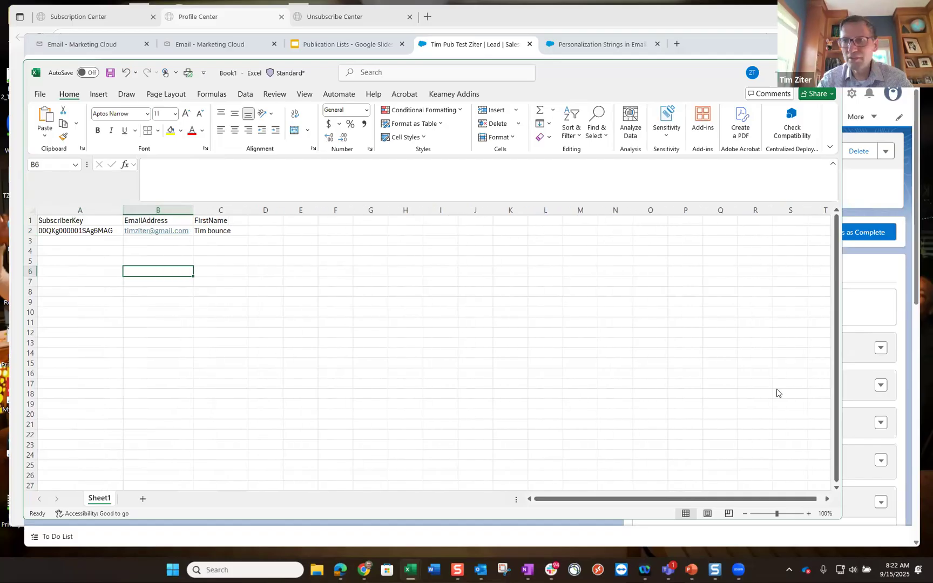
- Start a new lead and enter its first name, last name and pasted e-mail
{"action": "left_click", "coordinate": [900, 273]}
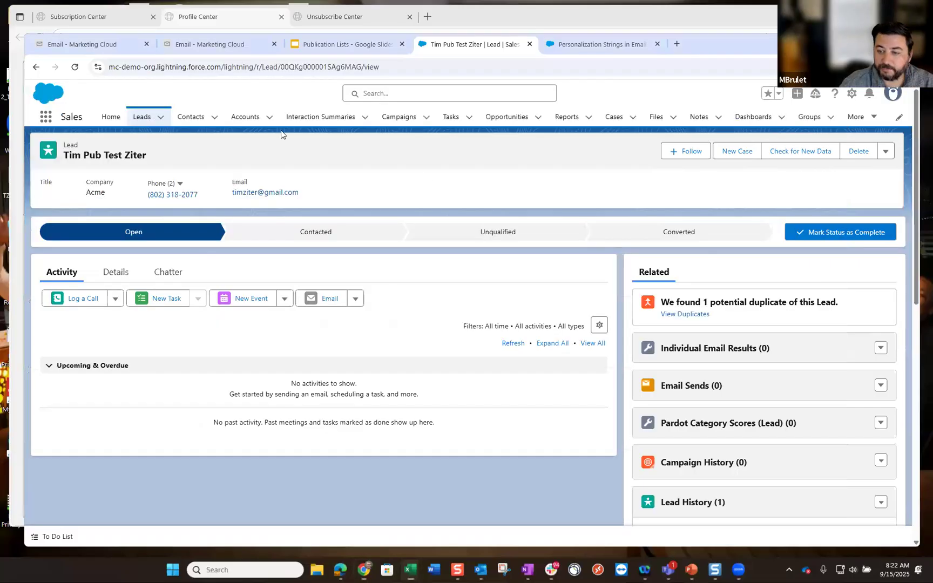
{"action": "left_click", "coordinate": [134, 119]}
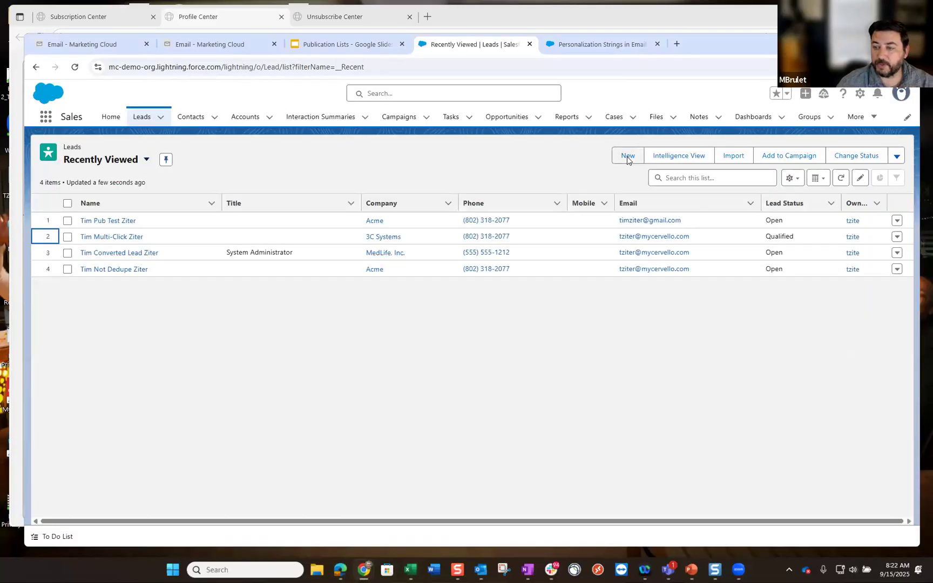
{"action": "left_click", "coordinate": [627, 155]}
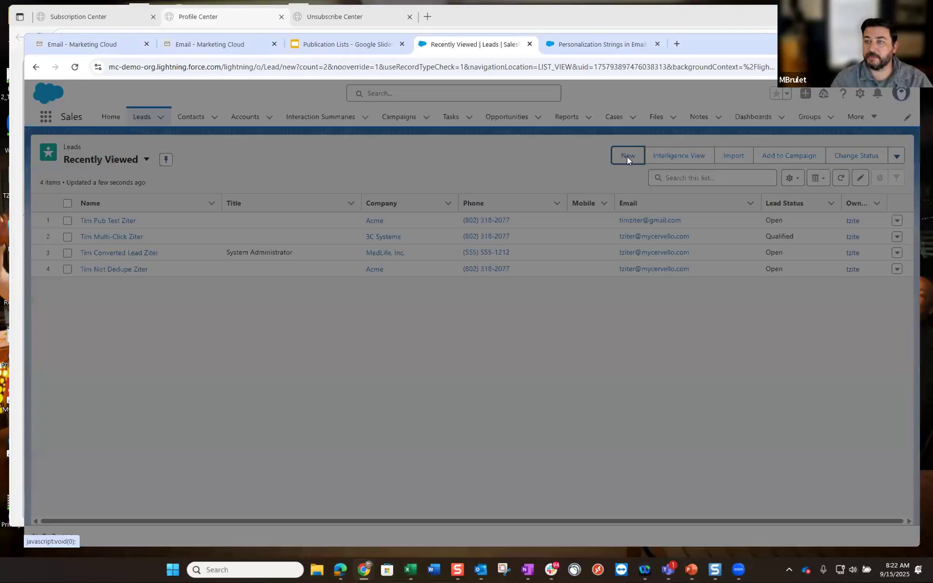
{"action": "left_click", "coordinate": [295, 279]}
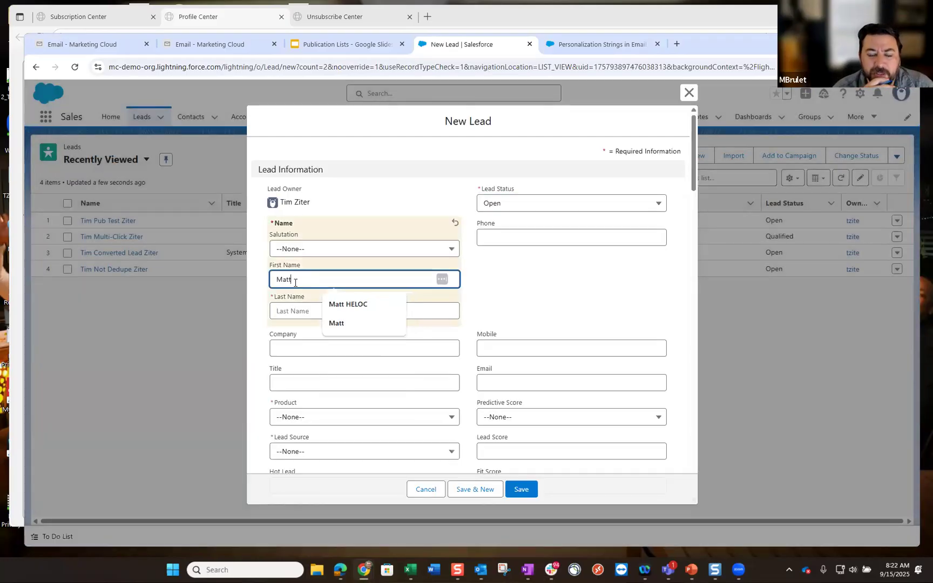
{"action": "left_click", "coordinate": [282, 310]}
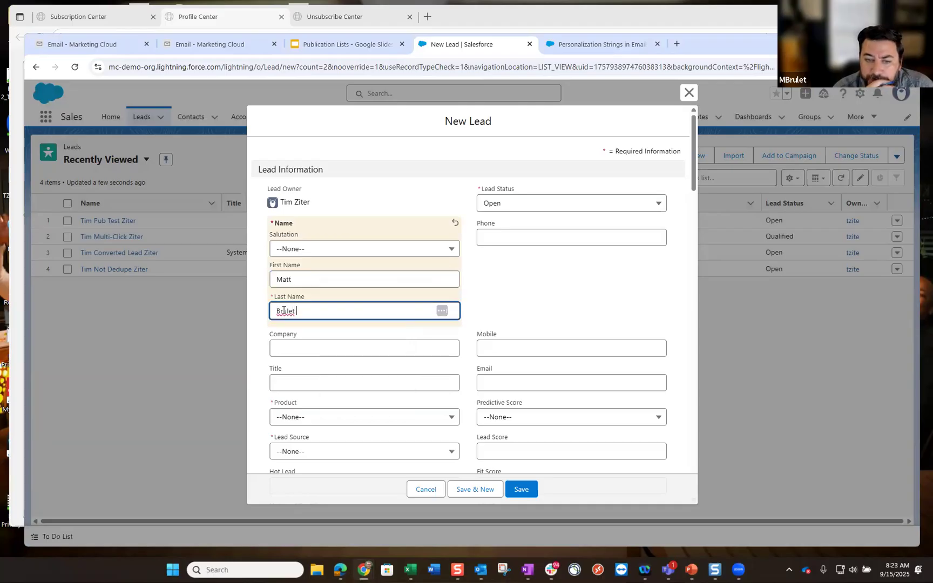
{"action": "type", "text": " Gmail"}
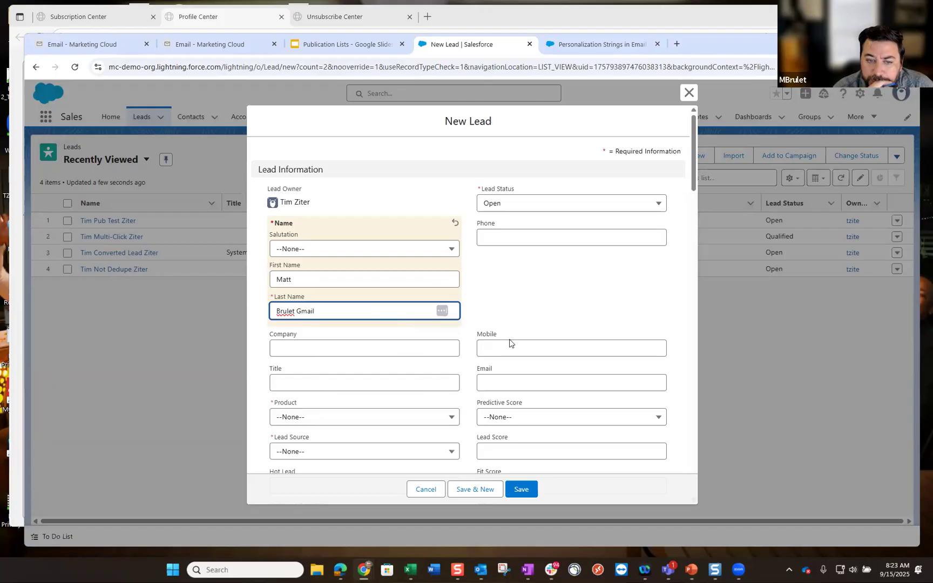
{"action": "left_click", "coordinate": [505, 380]}
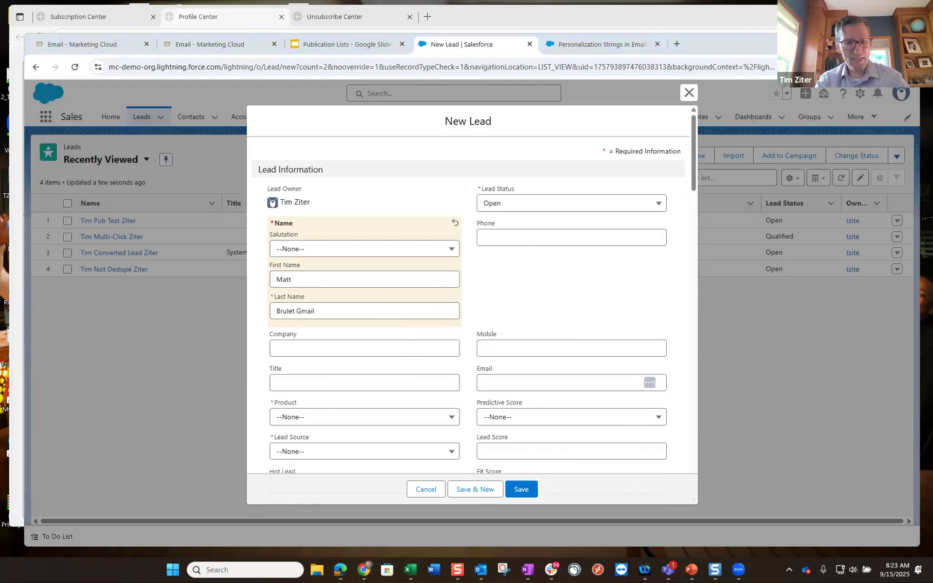
{"action": "left_click", "coordinate": [506, 378]}
{"action": "key", "text": "ctrl+v"}
- Set Product 401k and Lead Source Misc, save, and select the record ID in the URL
{"action": "scroll", "coordinate": [421, 323], "scroll_direction": "down", "scroll_amount": 2}
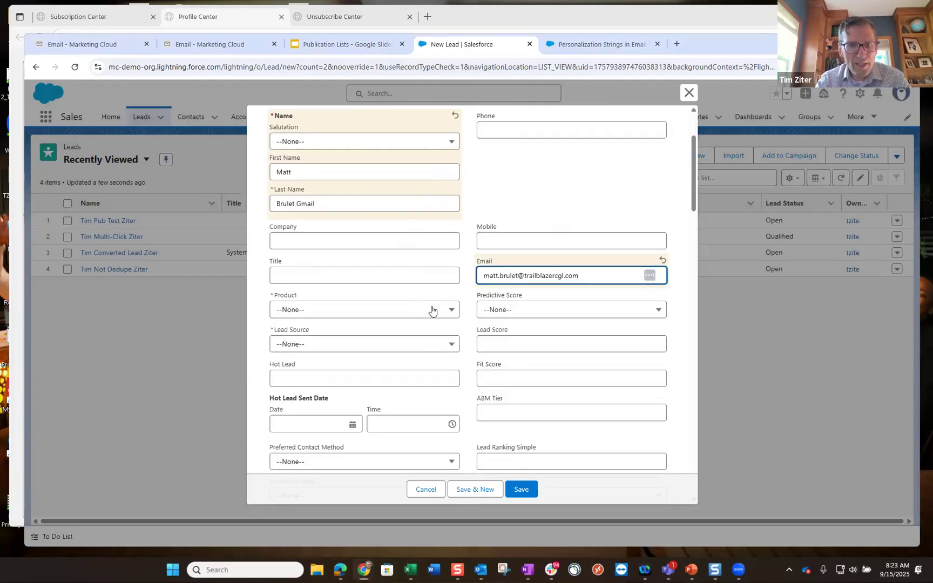
{"action": "left_click", "coordinate": [452, 311]}
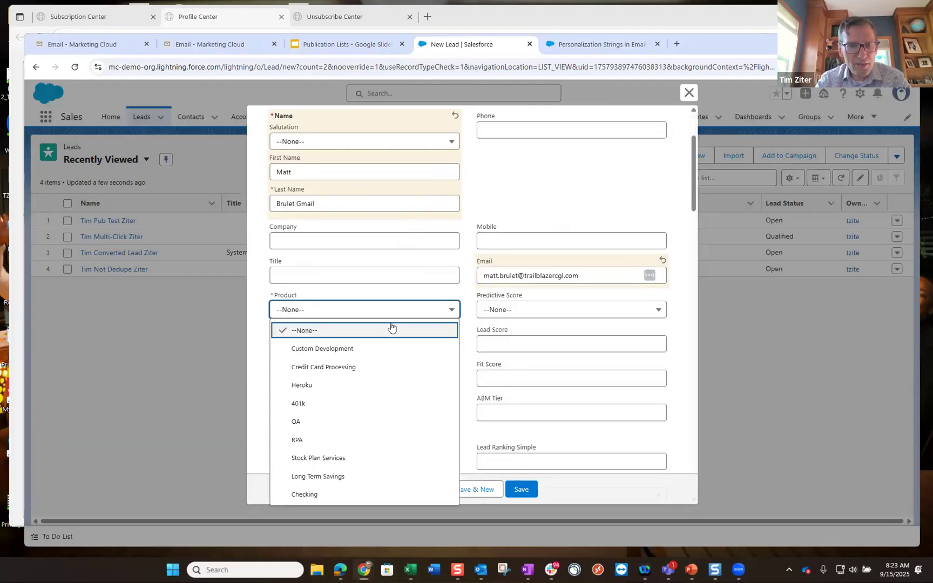
{"action": "left_click", "coordinate": [296, 404]}
{"action": "scroll", "coordinate": [376, 323], "scroll_direction": "down", "scroll_amount": 2}
{"action": "left_click", "coordinate": [447, 239]}
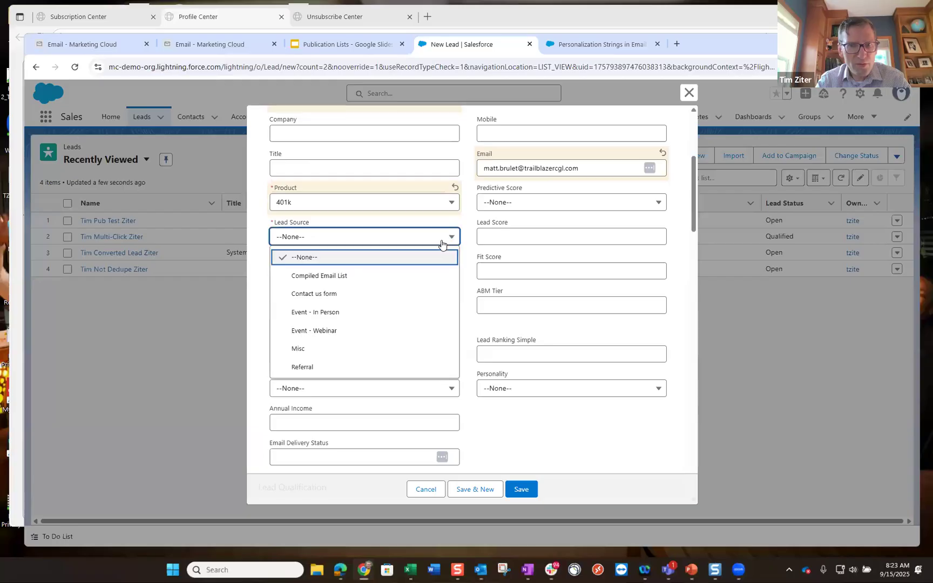
{"action": "left_click", "coordinate": [302, 348]}
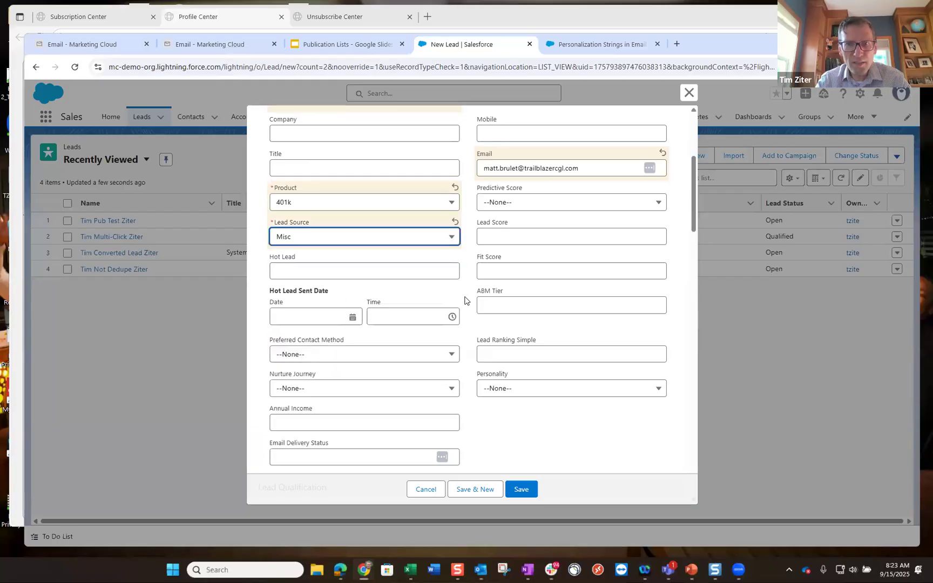
{"action": "scroll", "coordinate": [464, 305], "scroll_direction": "up", "scroll_amount": 2}
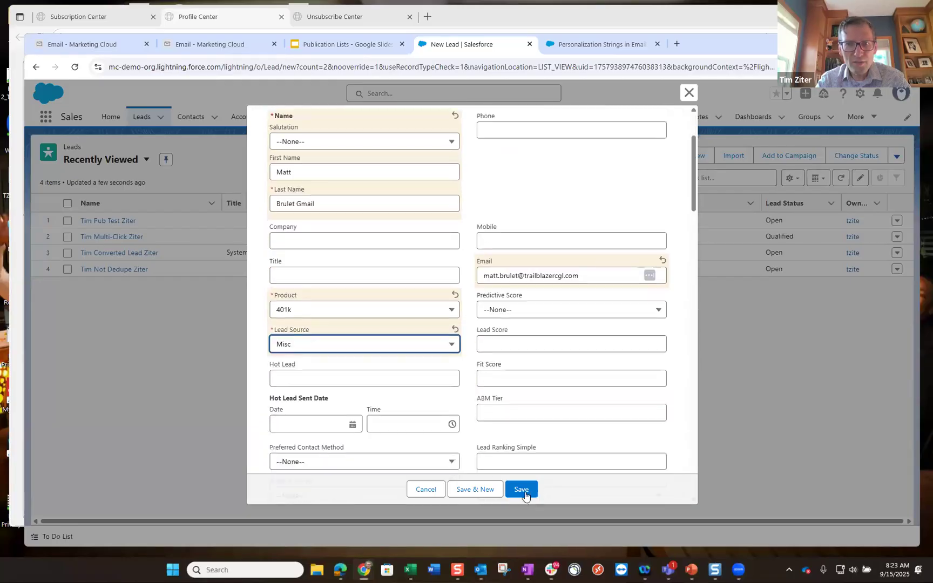
{"action": "left_click", "coordinate": [524, 491]}
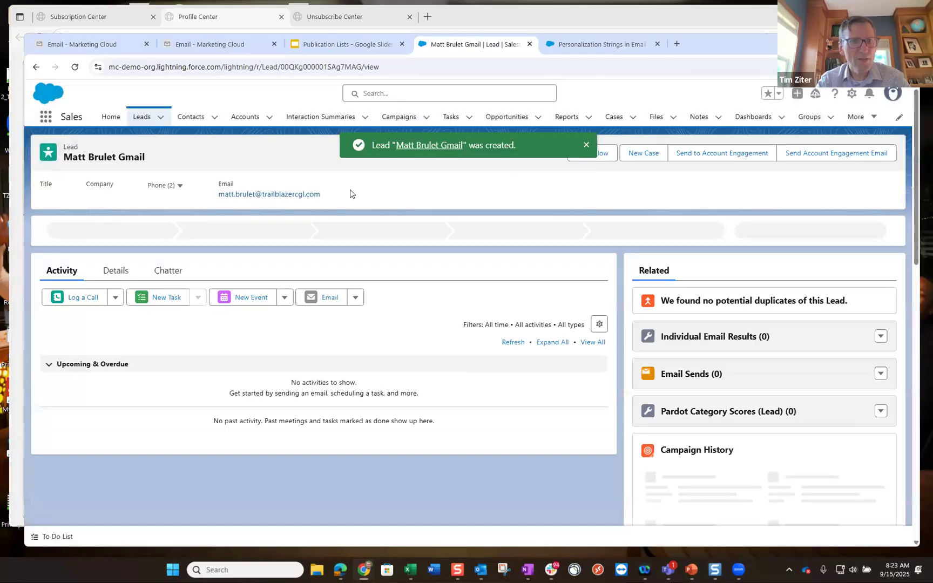
{"action": "left_click", "coordinate": [360, 67]}
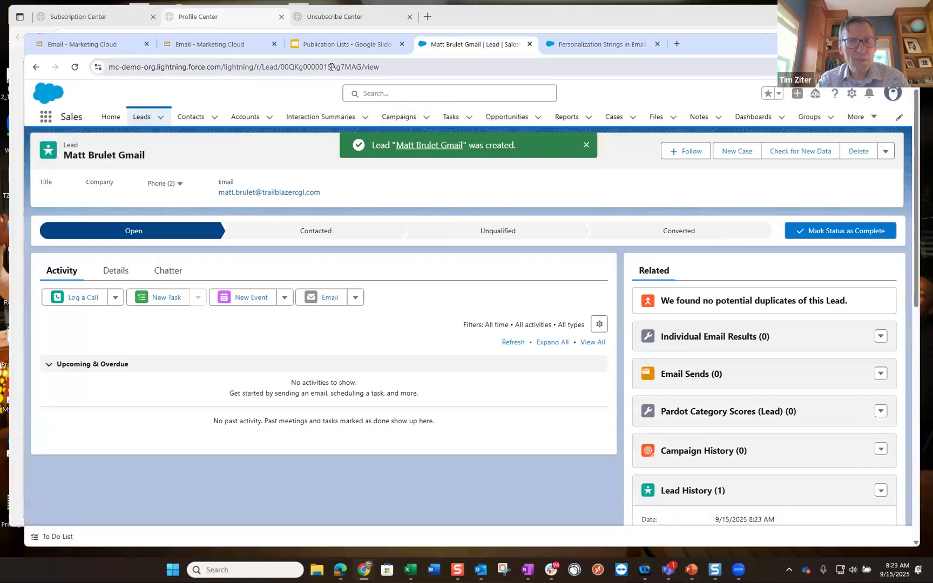
{"action": "left_click_drag", "start_coordinate": [288, 67], "coordinate": [279, 66]}
{"action": "key", "text": "ctrl+c"}
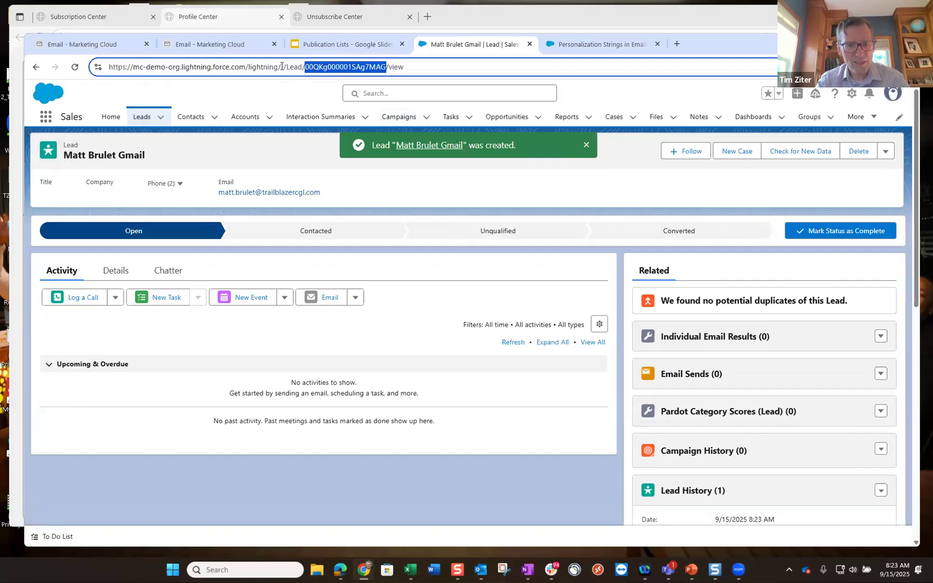
- Paste the second lead's record ID into cell A3 of Book1
{"action": "left_click", "coordinate": [412, 570]}
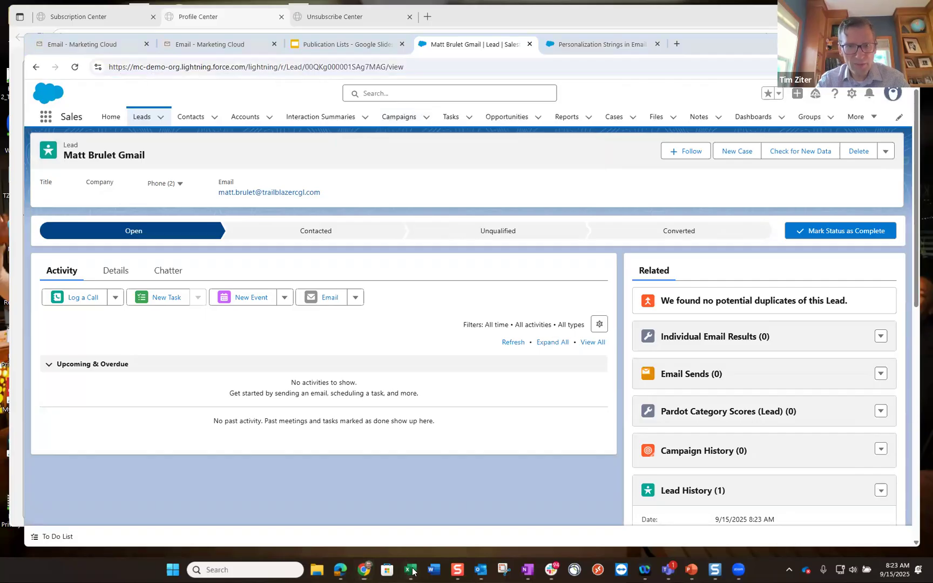
{"action": "left_click", "coordinate": [466, 507]}
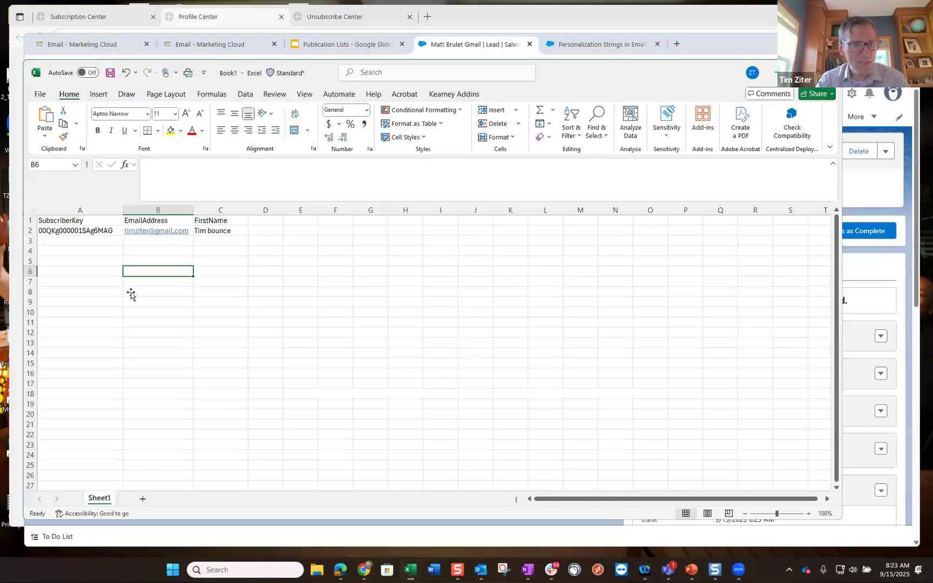
{"action": "left_click", "coordinate": [88, 243]}
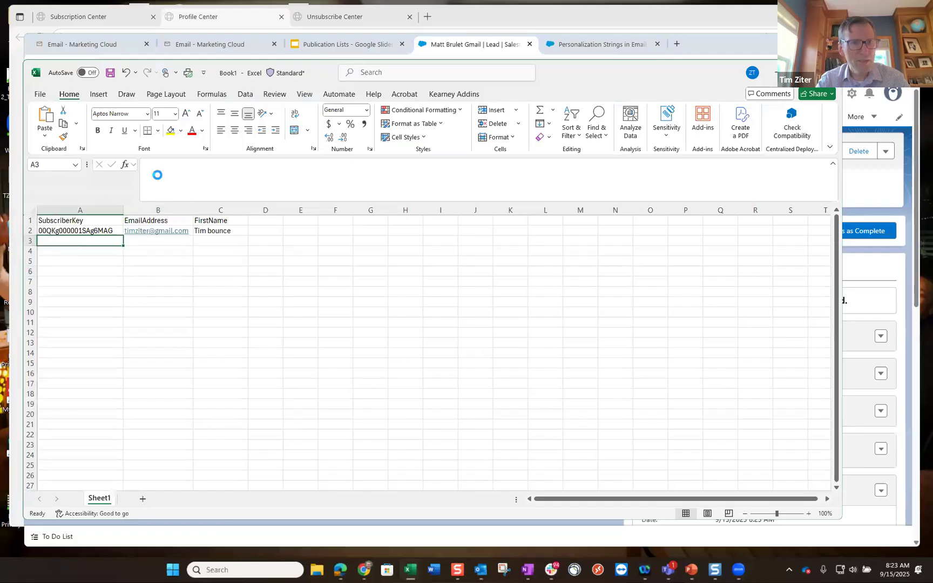
{"action": "key", "text": "ctrl+v"}
{"action": "left_click", "coordinate": [153, 272]}
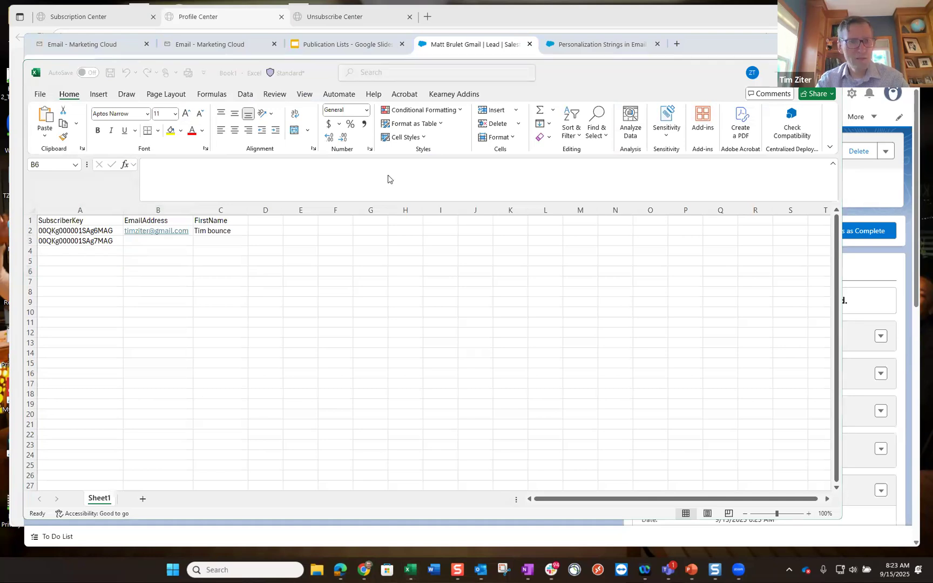
- Paste the lead's e-mail into B3 and type its test first name in C3
{"action": "left_click", "coordinate": [157, 241]}
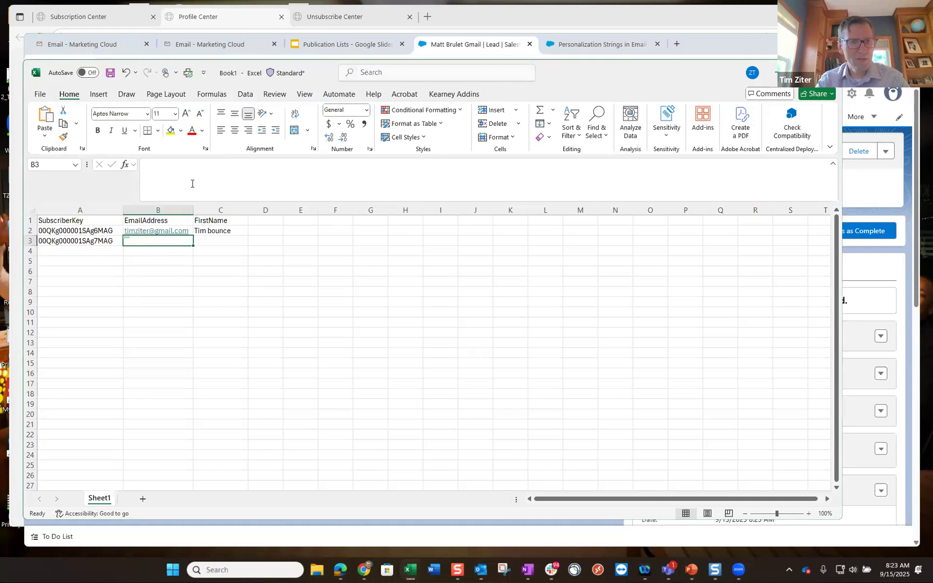
{"action": "key", "text": "ctrl+v"}
{"action": "left_click", "coordinate": [223, 244]}
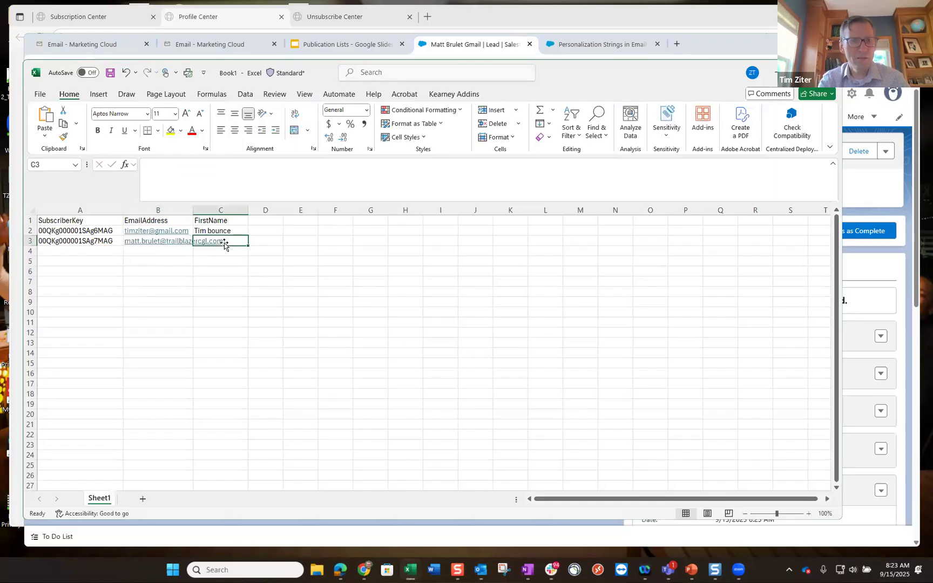
{"action": "type", "text": "Matt Gmail"}
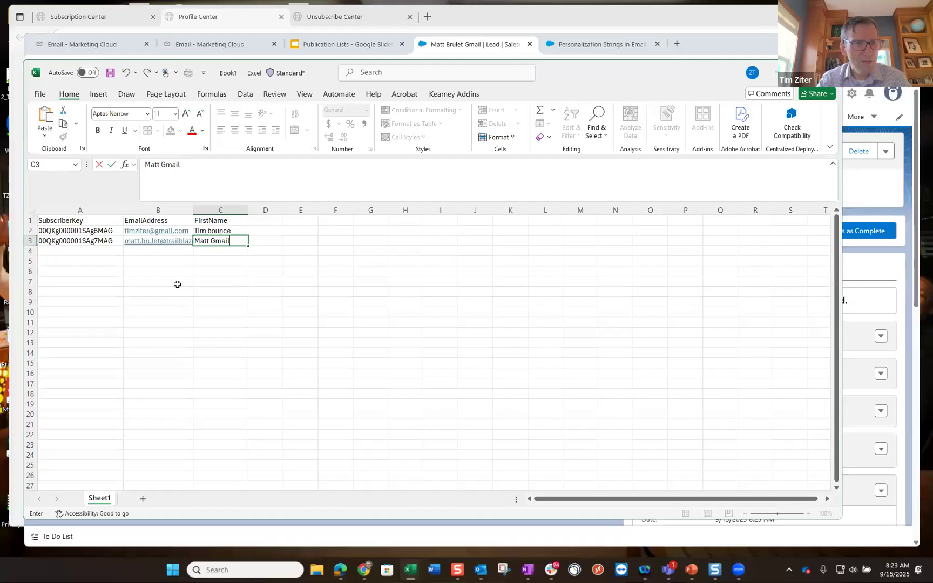
{"action": "left_click", "coordinate": [177, 289]}
- Widen column B so the e-mails fit, then return to the Salesforce lead page
{"action": "left_click_drag", "start_coordinate": [206, 212], "coordinate": [232, 212]}
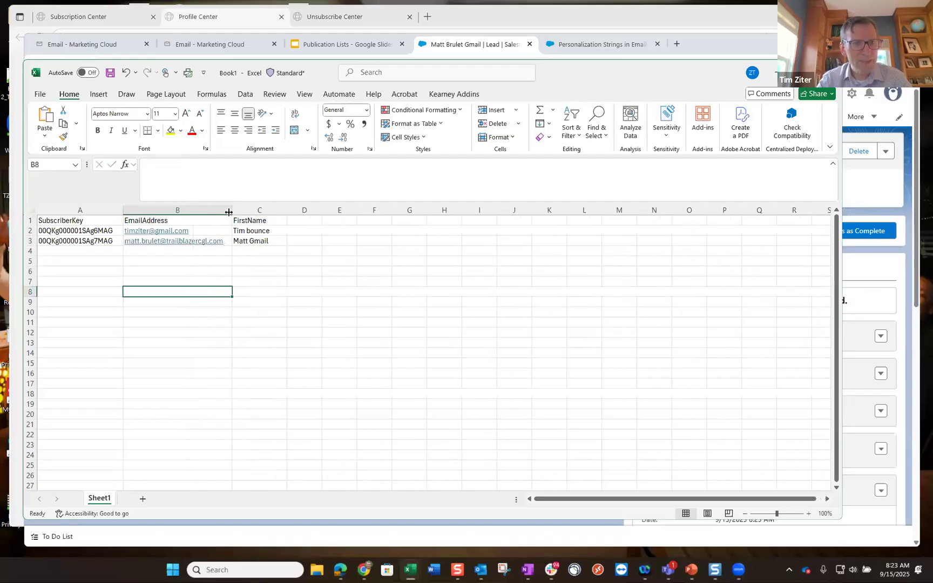
{"action": "left_click", "coordinate": [73, 251]}
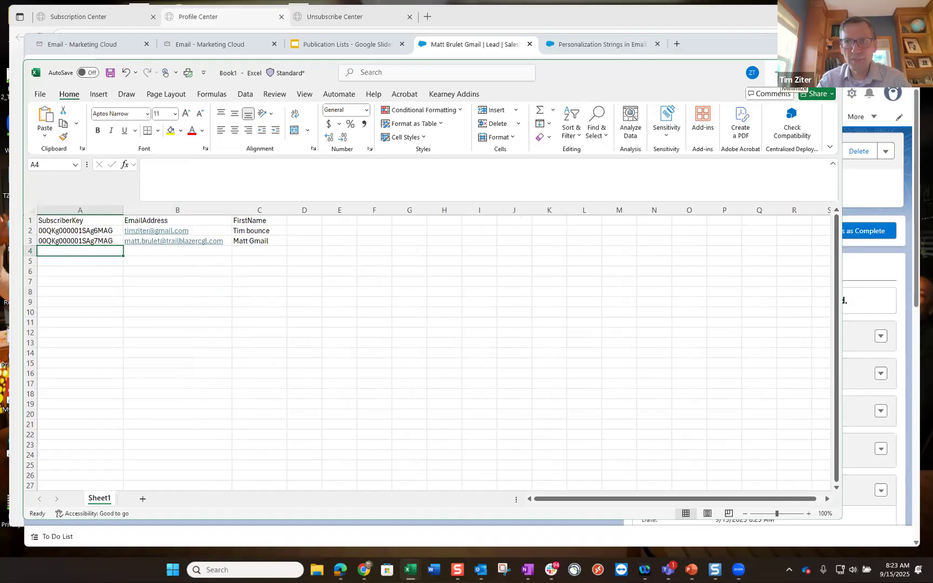
{"action": "key", "text": "alt+Tab"}
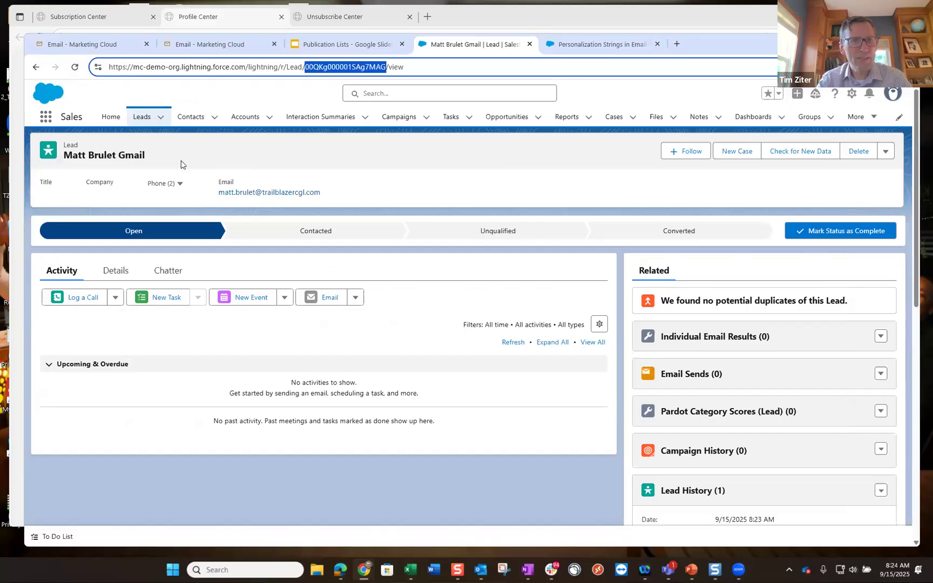
- Start a new lead, enter its names, and autofill e-mail, company Cervello and phone
{"action": "left_click", "coordinate": [142, 116]}
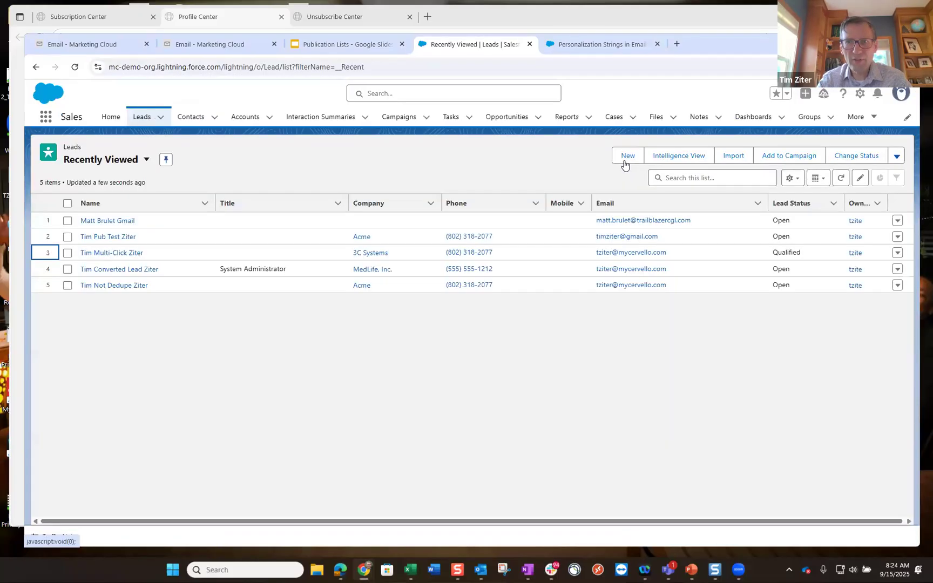
{"action": "left_click", "coordinate": [626, 156]}
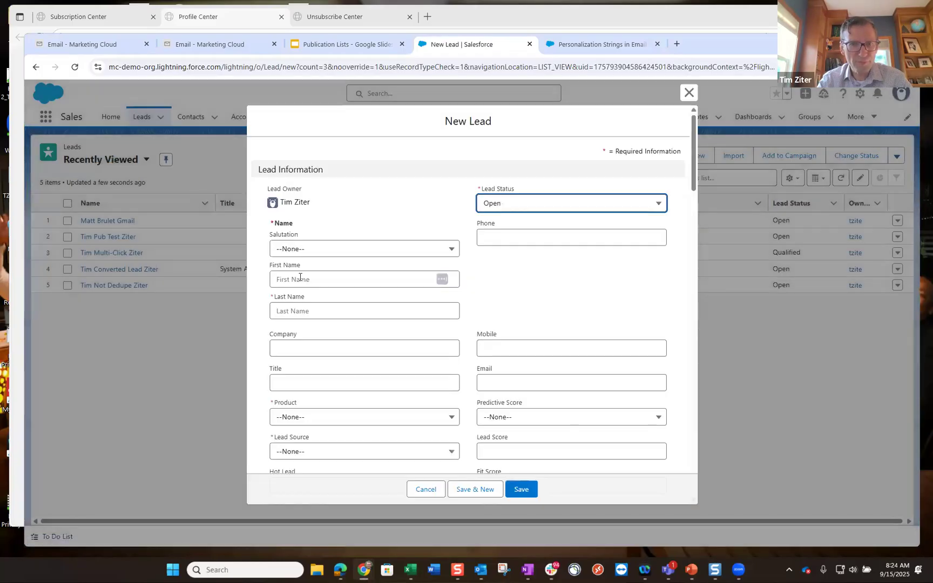
{"action": "left_click", "coordinate": [300, 277]}
{"action": "type", "text": "Tim"}
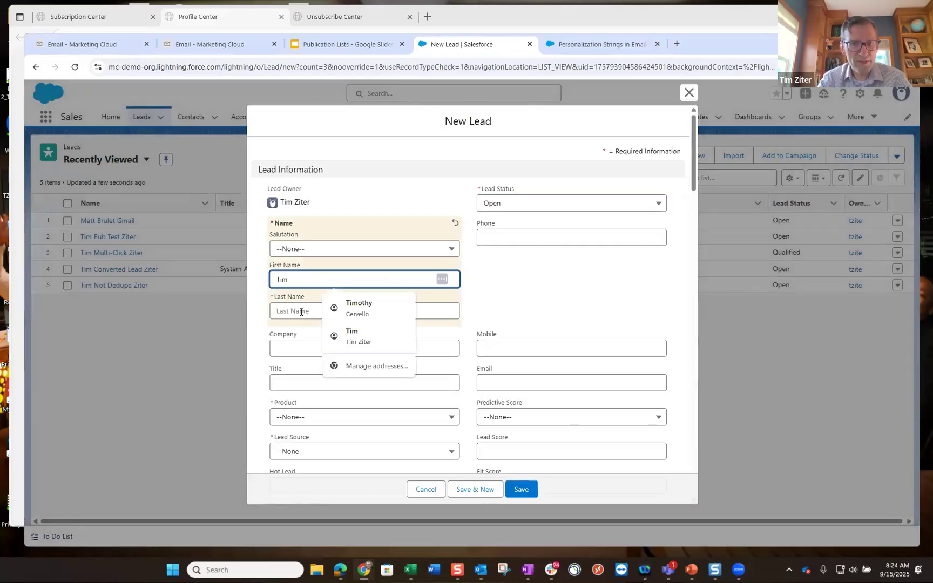
{"action": "left_click", "coordinate": [301, 312]}
{"action": "type", "text": "Ziter Cervello Pub"}
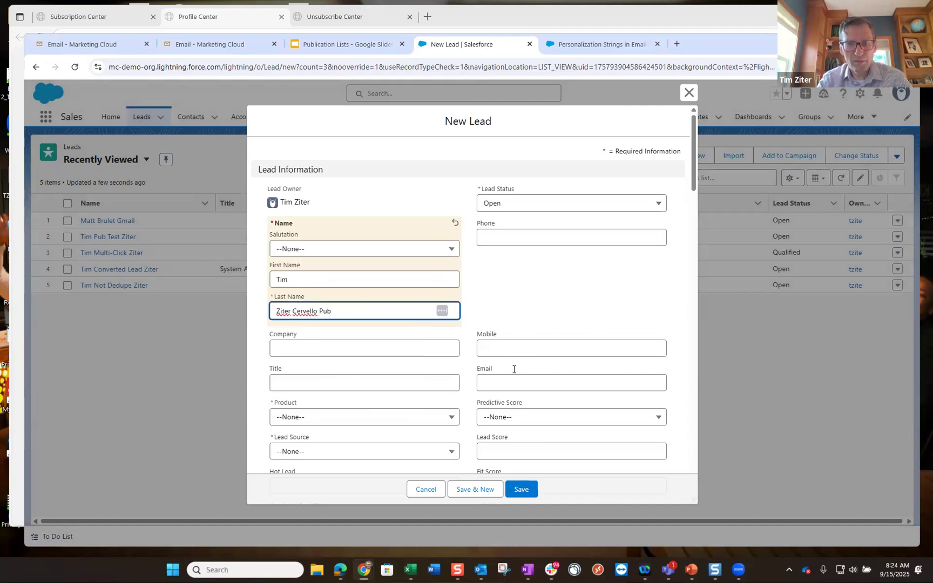
{"action": "left_click", "coordinate": [511, 384]}
{"action": "left_click", "coordinate": [566, 405]}
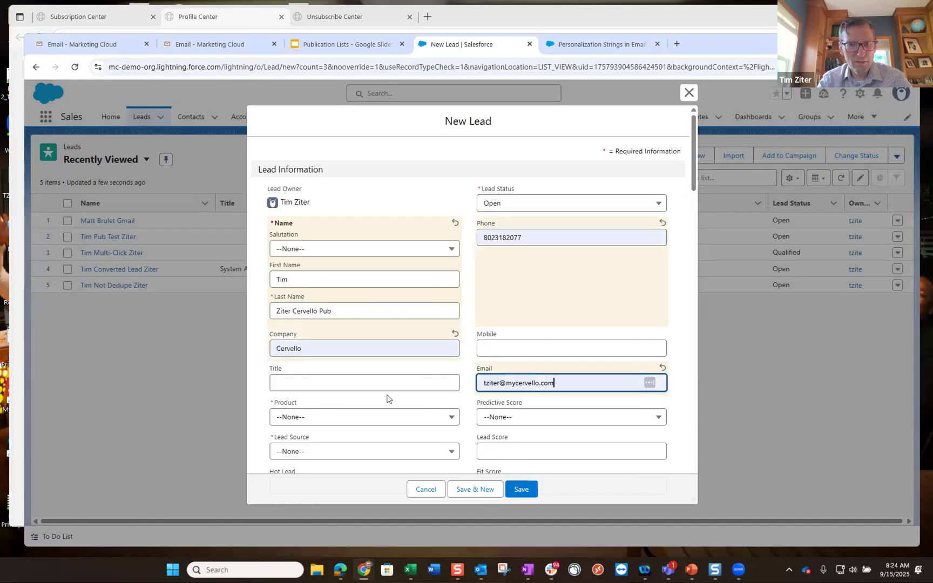
- Set Product QA and Lead Source Misc, save, and select the record ID in the URL
{"action": "left_click", "coordinate": [328, 420]}
{"action": "left_click", "coordinate": [304, 326]}
{"action": "scroll", "coordinate": [362, 413], "scroll_direction": "down", "scroll_amount": 2}
{"action": "left_click", "coordinate": [358, 346]}
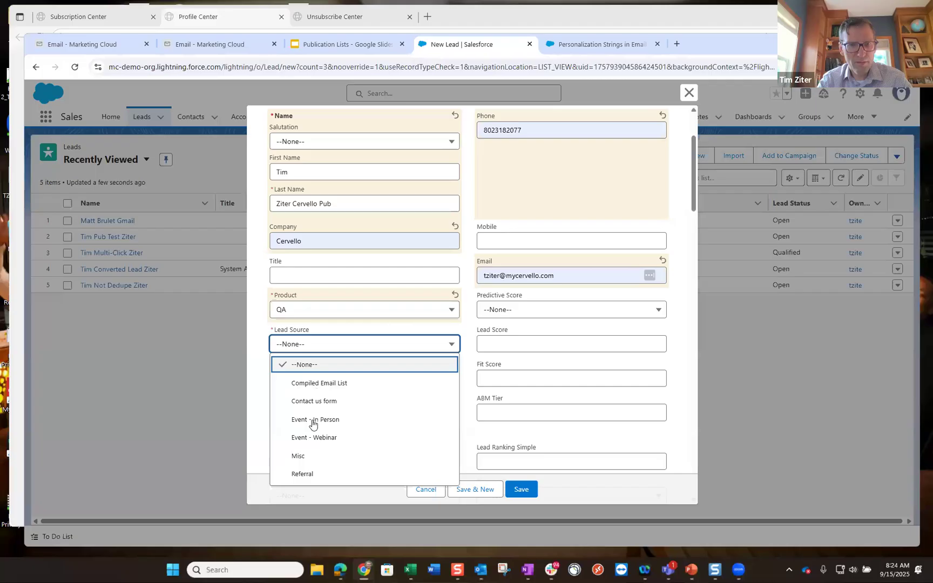
{"action": "left_click", "coordinate": [313, 456]}
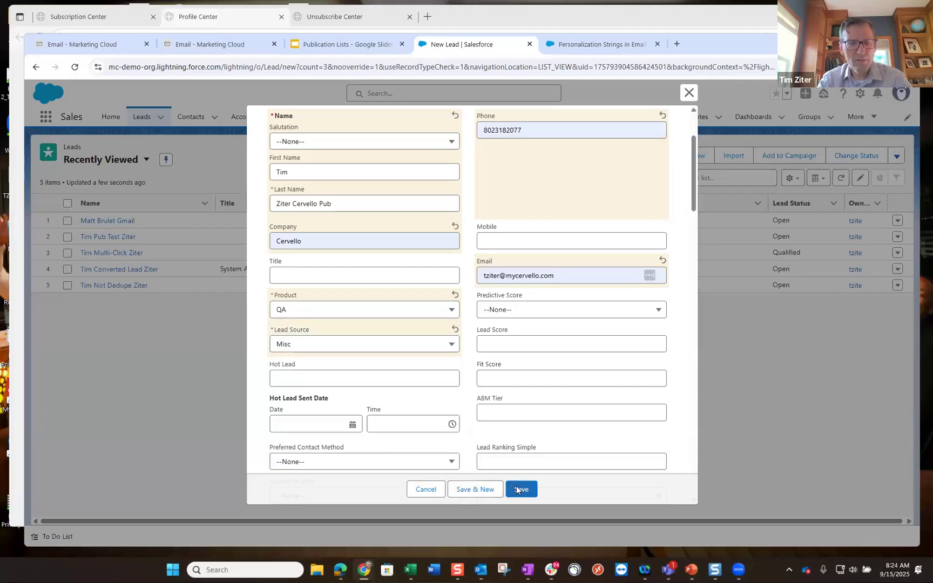
{"action": "left_click", "coordinate": [516, 486]}
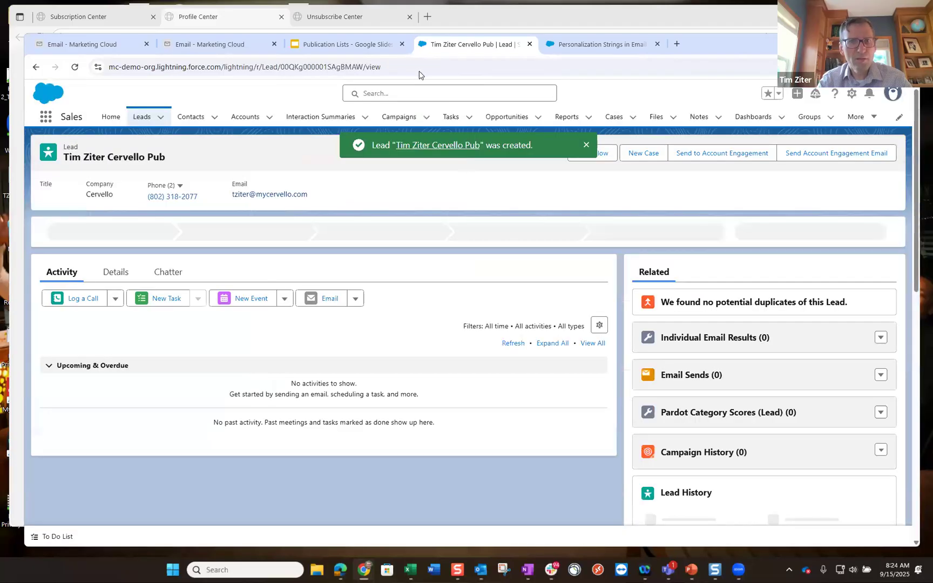
{"action": "left_click_drag", "start_coordinate": [362, 66], "coordinate": [283, 68]}
{"action": "key", "text": "ctrl+c"}
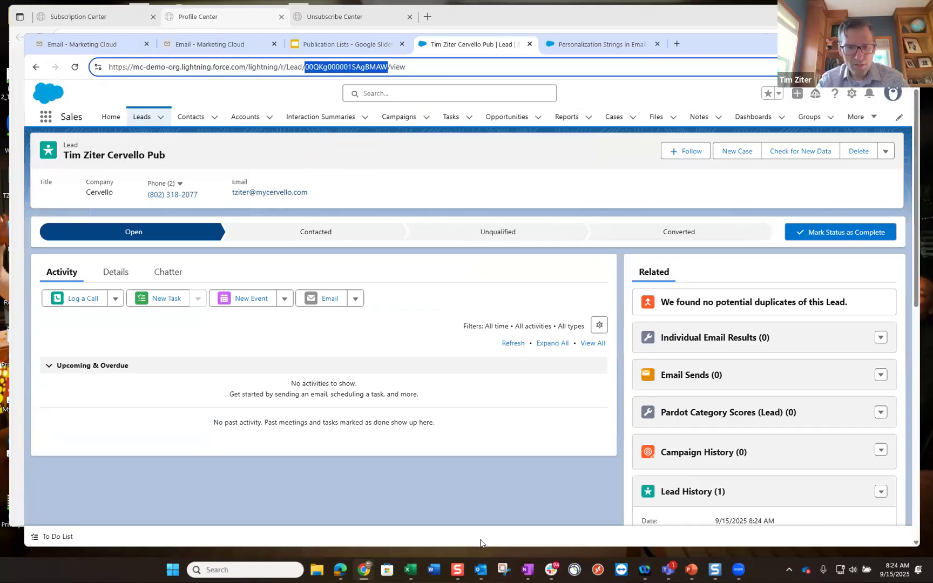
- Fill row 4 with the Cervello lead's pasted ID, mycervello.com e-mail and first name, then minimize Excel
{"action": "left_click", "coordinate": [410, 571]}
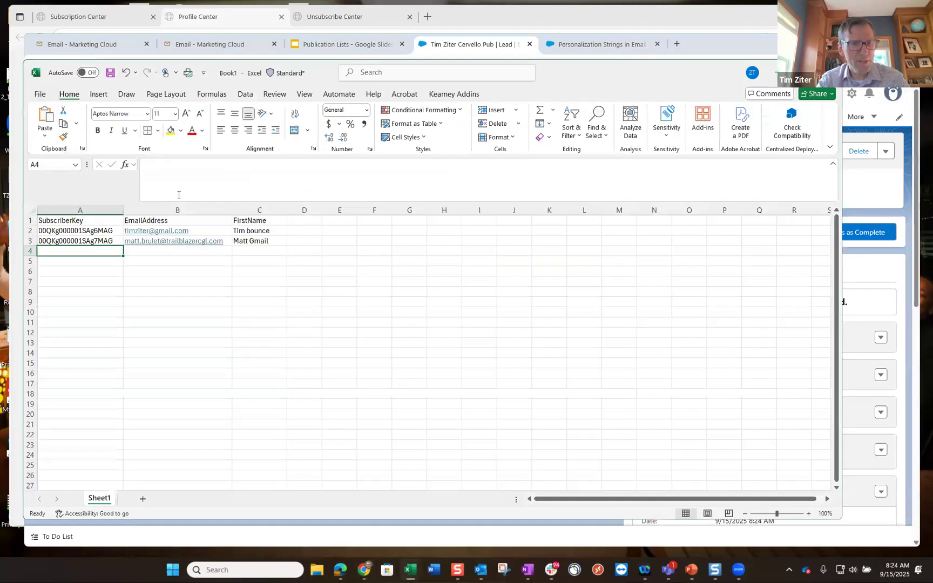
{"action": "key", "text": "F2"}
{"action": "key", "text": "ctrl+v"}
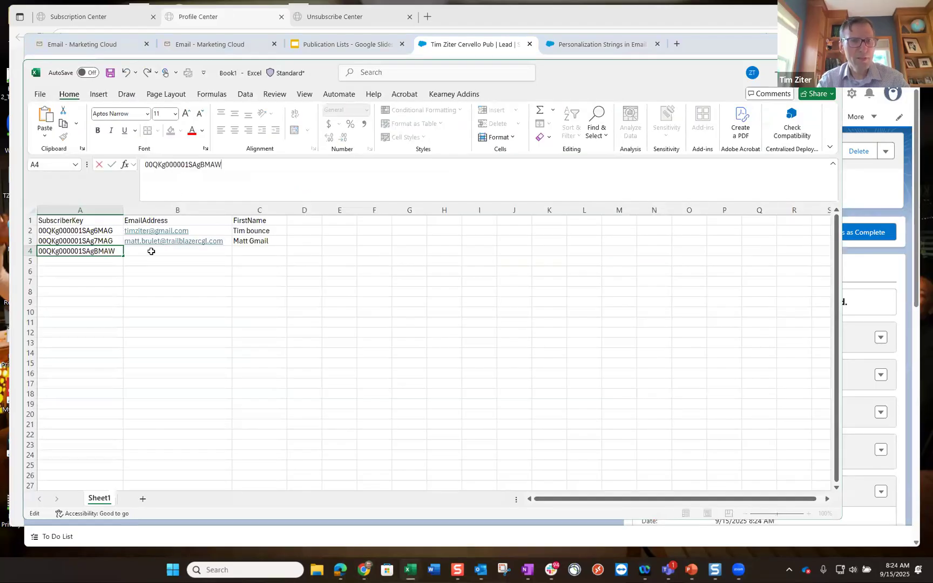
{"action": "left_click", "coordinate": [152, 251]}
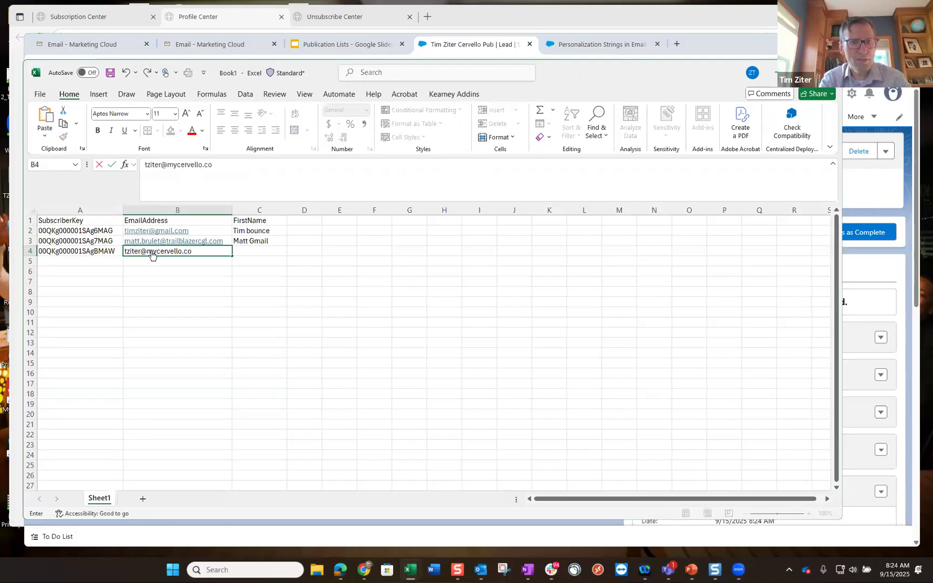
{"action": "key", "text": "Tab"}
{"action": "type", "text": "Tim "}
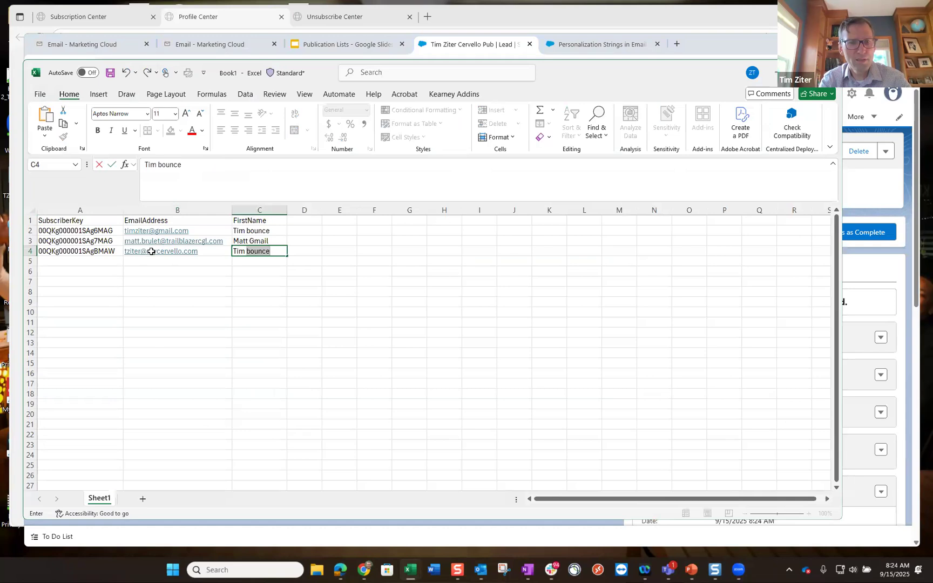
{"action": "type", "text": "Active"}
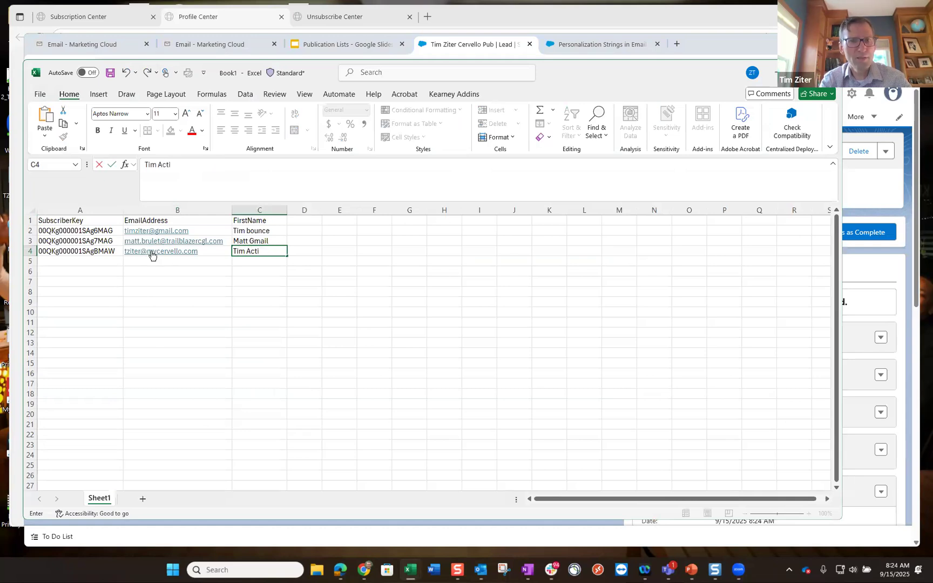
{"action": "key", "text": "Return"}
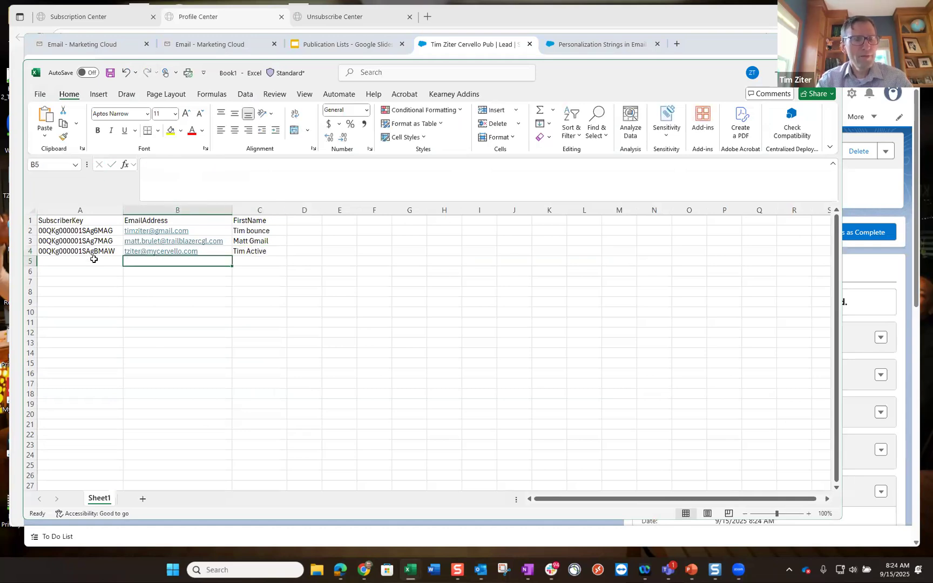
{"action": "left_click", "coordinate": [94, 259]}
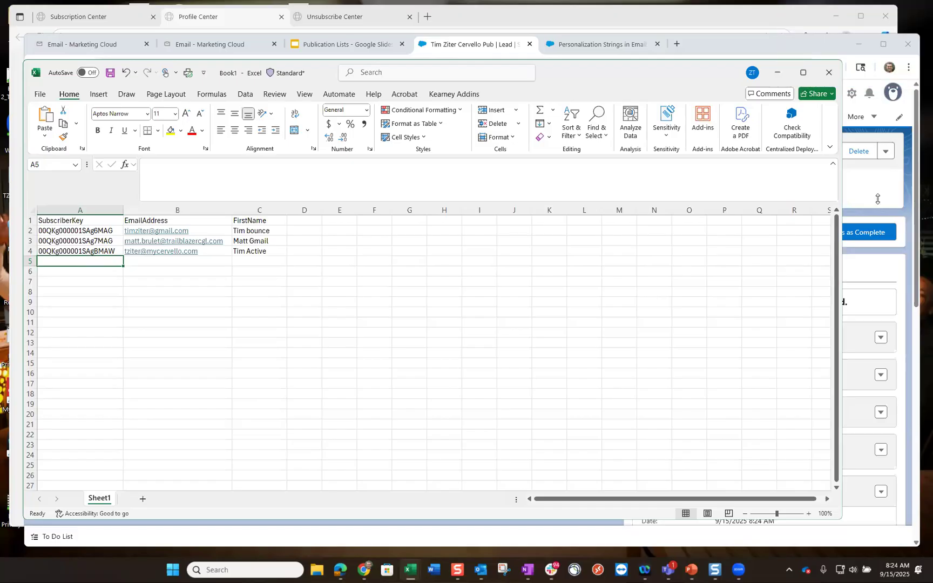
{"action": "left_click", "coordinate": [776, 75]}
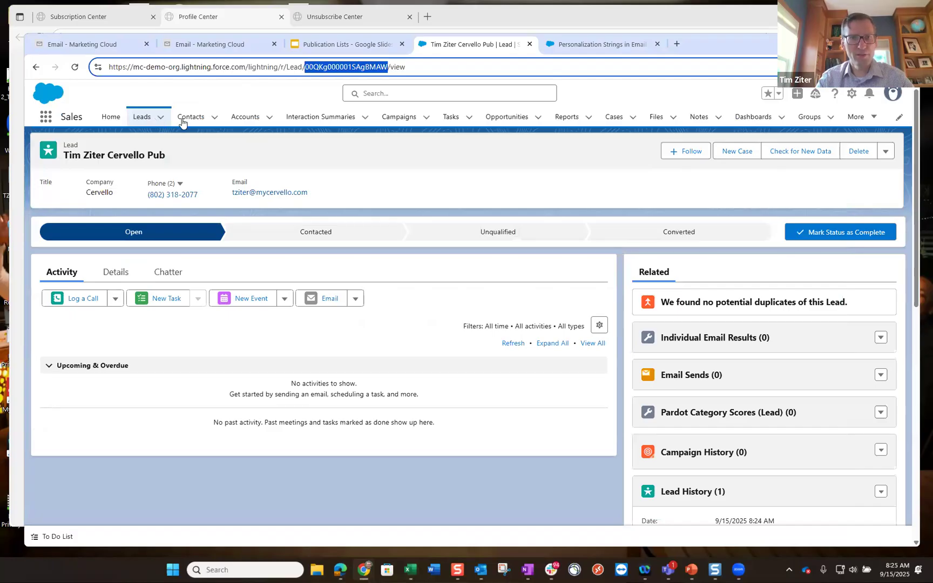
- Start another new lead from the Leads list and type its first name
{"action": "left_click", "coordinate": [141, 117]}
{"action": "left_click", "coordinate": [626, 158]}
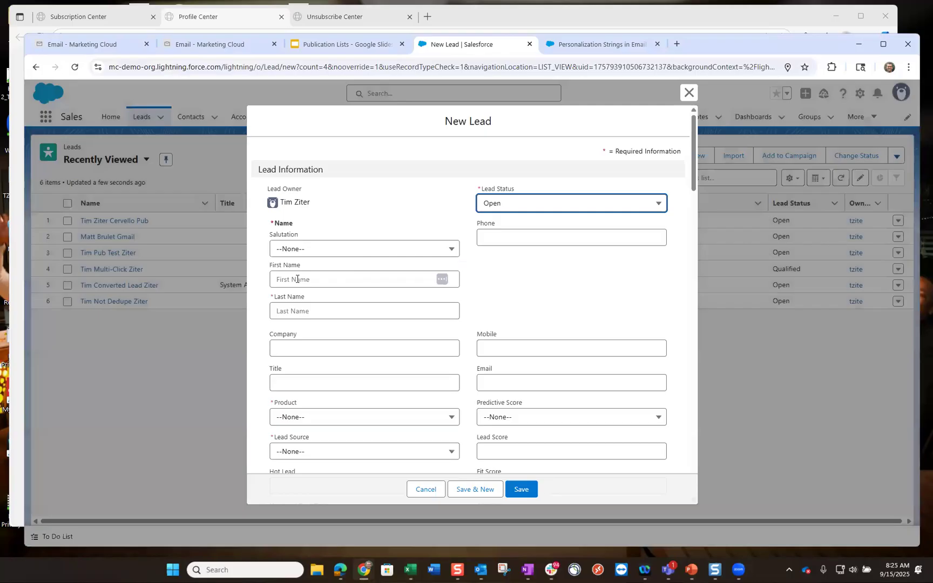
{"action": "left_click", "coordinate": [296, 279]}
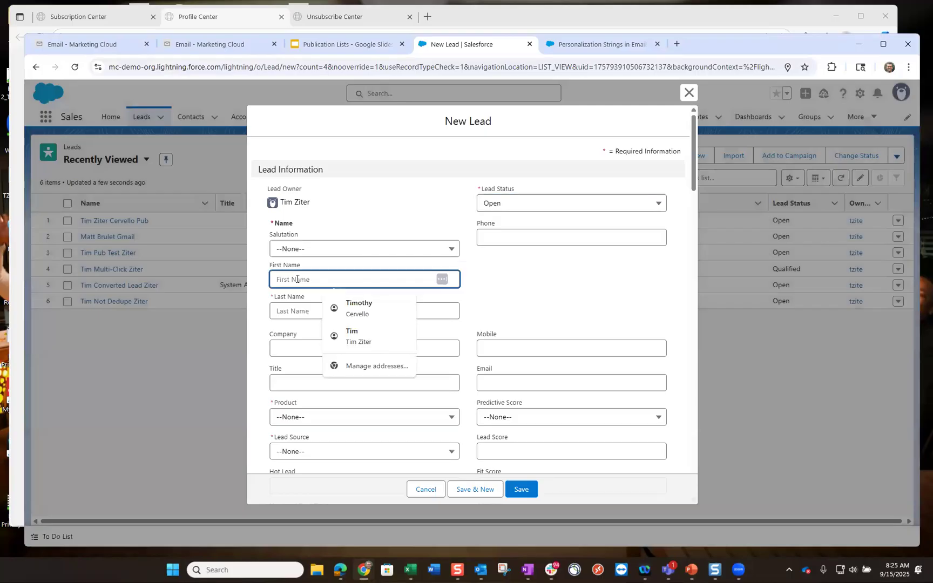
{"action": "type", "text": "D"}
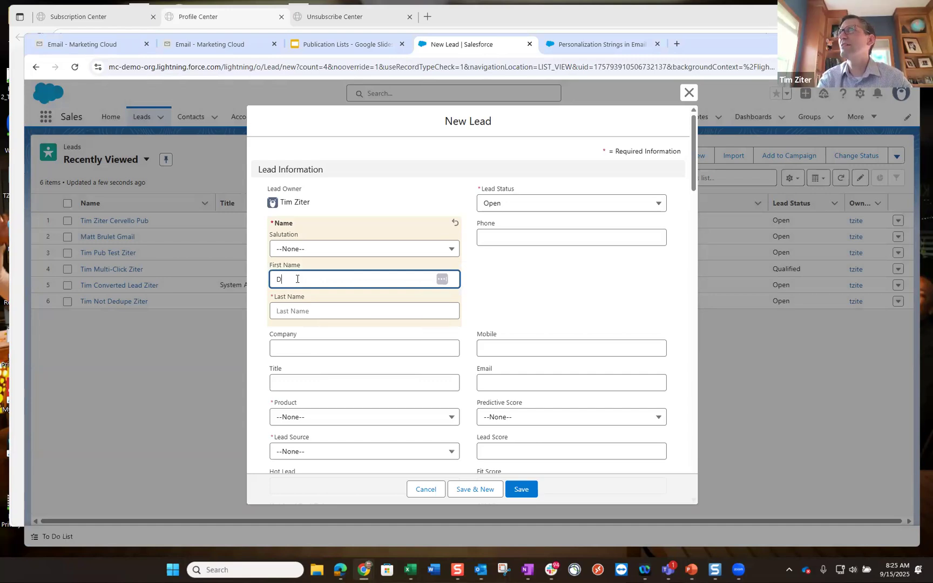
{"action": "type", "text": "i"}
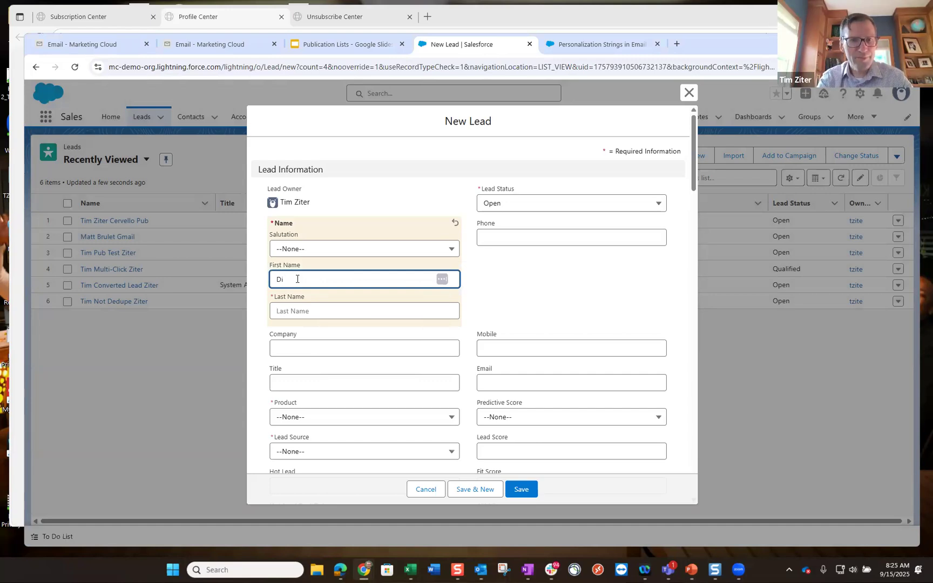
{"action": "type", "text": "anna"}
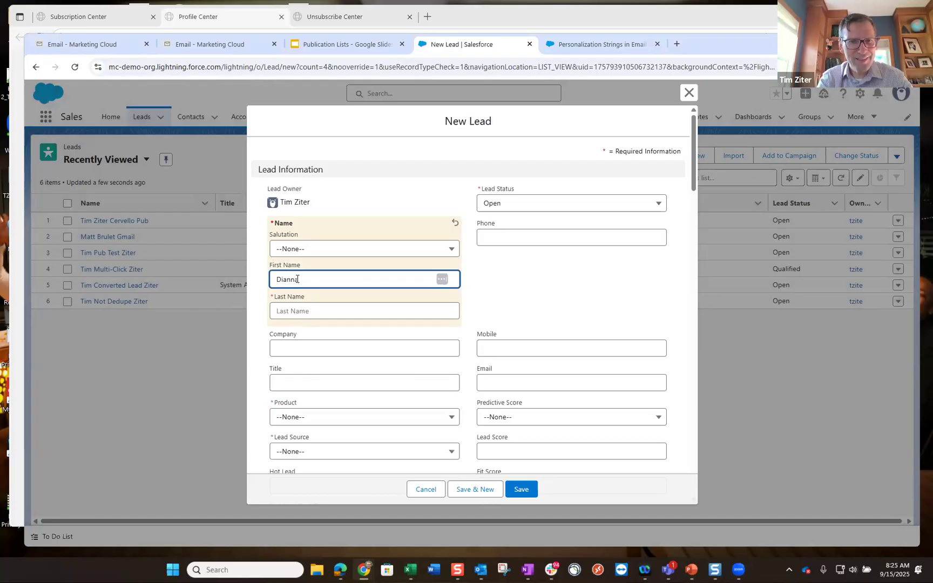
{"action": "left_click", "coordinate": [286, 287]}
{"action": "key", "text": "BackSpace"}
{"action": "type", "text": "e"}
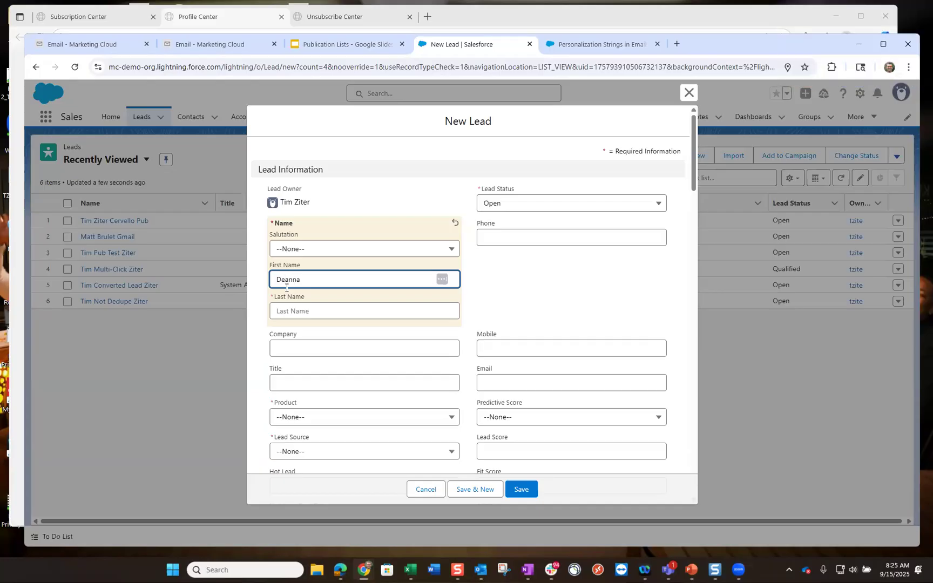
- Correct the first name's spelling and enter the lead's last name tagged Gmail
{"action": "left_click", "coordinate": [294, 316]}
{"action": "left_click_drag", "start_coordinate": [301, 280], "coordinate": [279, 281]}
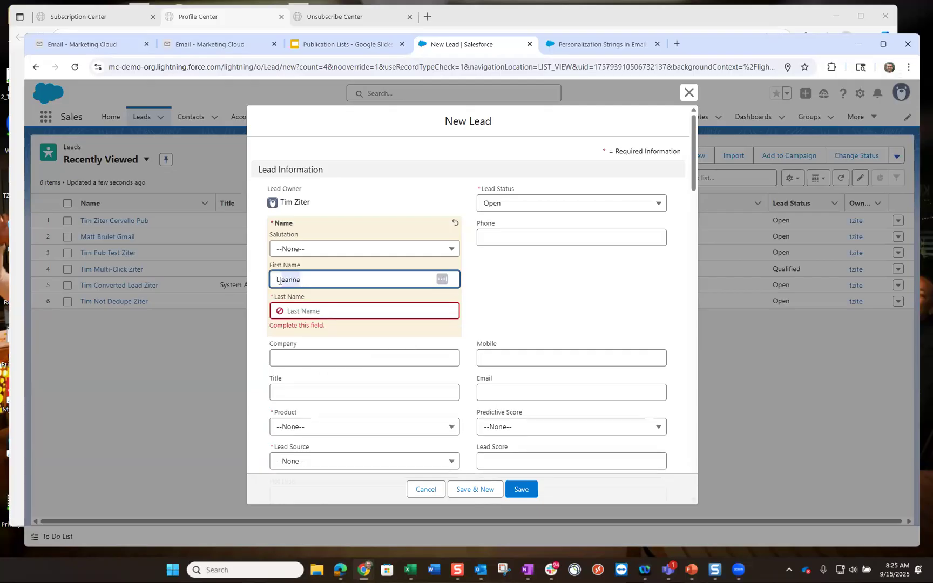
{"action": "type", "text": "one"}
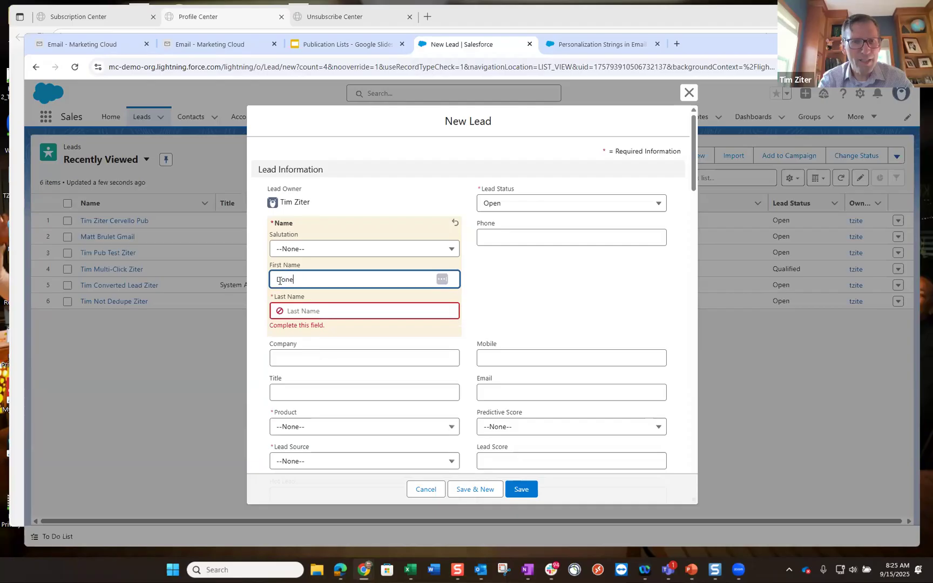
{"action": "type", "text": "lla"}
{"action": "left_click", "coordinate": [344, 312]}
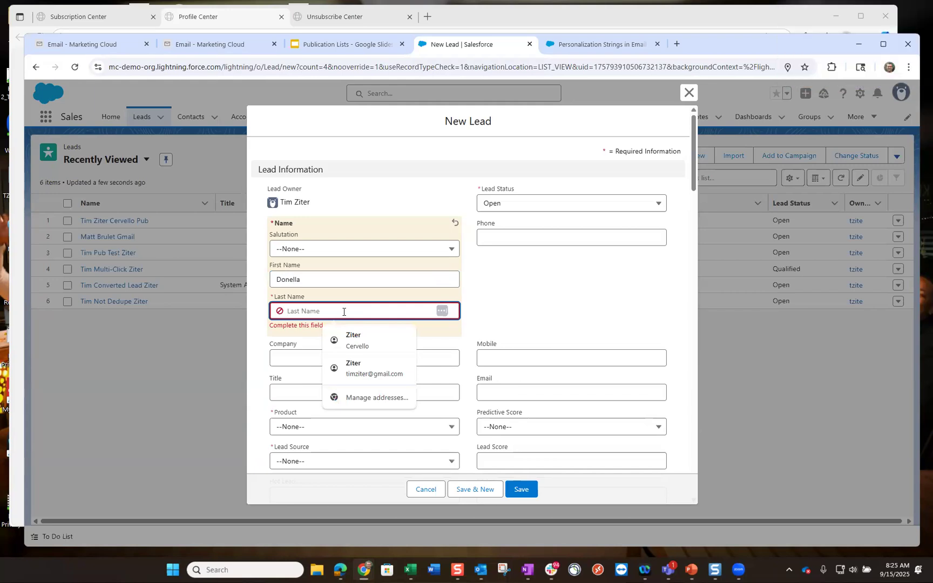
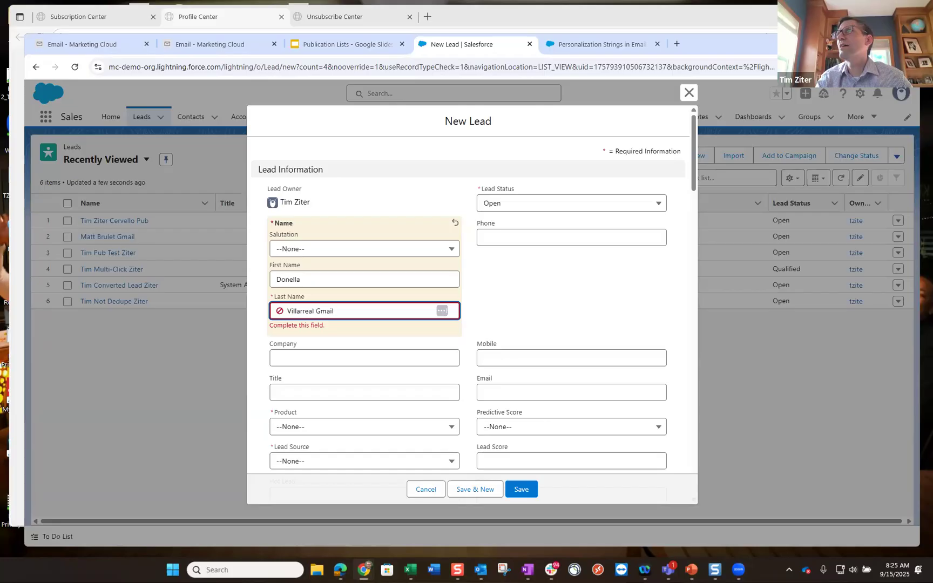
{"action": "key", "text": "Tab"}
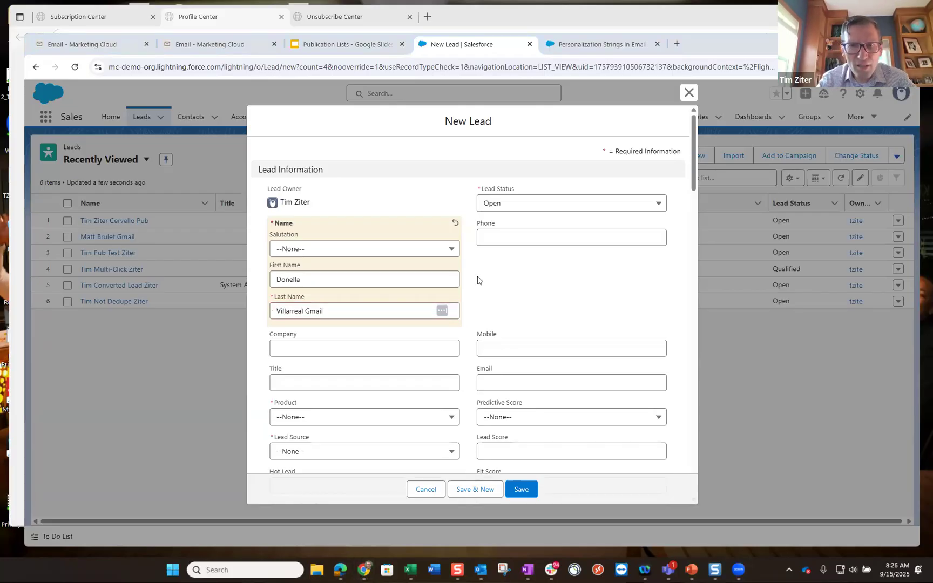
- Fill the e-mail from a suggestion, set Product 401k and Lead Source Misc, save, and select the record ID
{"action": "left_click", "coordinate": [506, 376]}
{"action": "key", "text": "Down"}
{"action": "key", "text": "Return"}
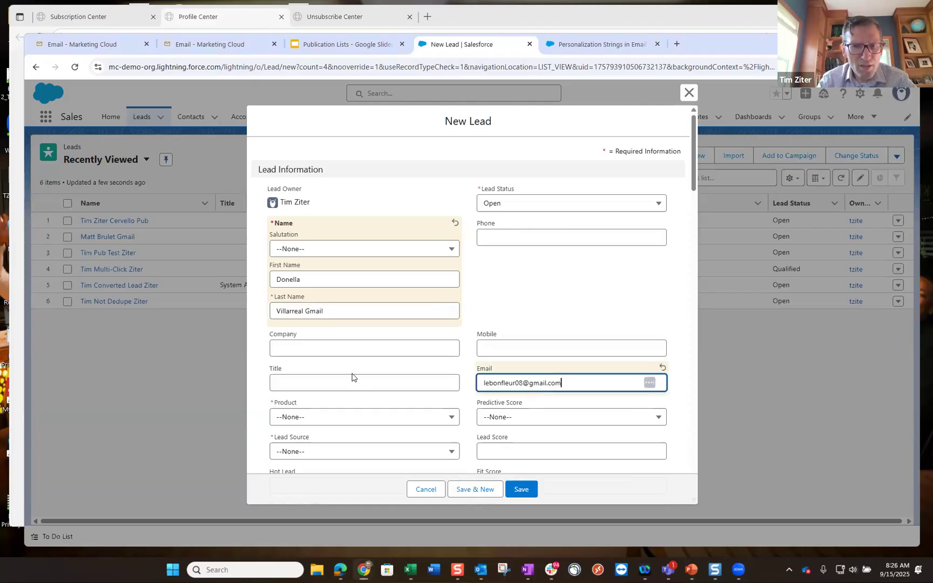
{"action": "scroll", "coordinate": [354, 378], "scroll_direction": "down", "scroll_amount": 2}
{"action": "left_click", "coordinate": [351, 311]}
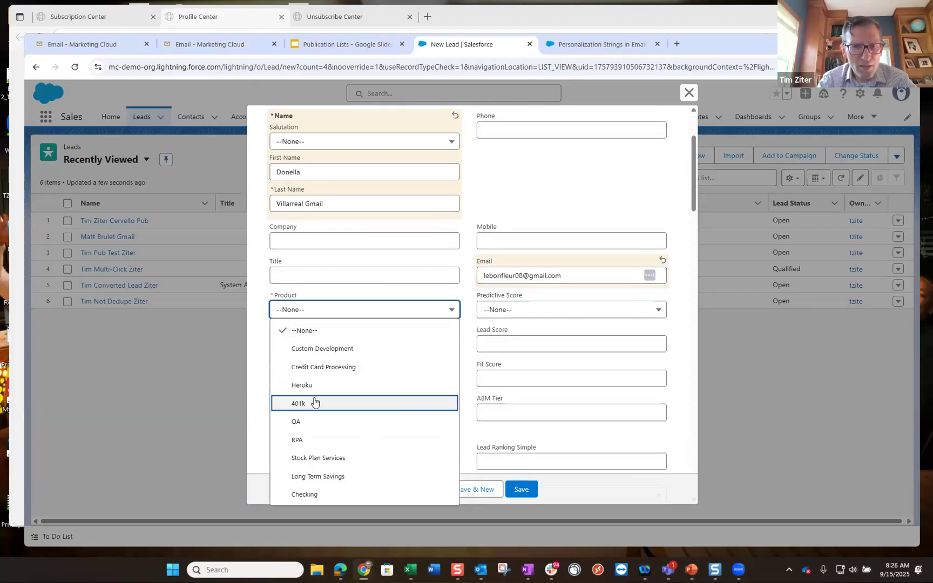
{"action": "left_click", "coordinate": [312, 402]}
{"action": "left_click", "coordinate": [334, 345]}
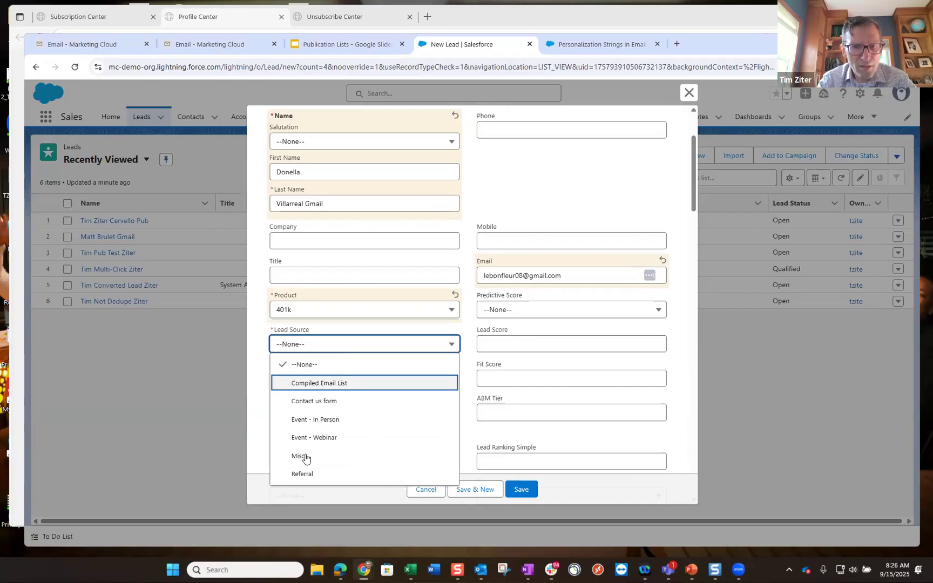
{"action": "left_click", "coordinate": [376, 450]}
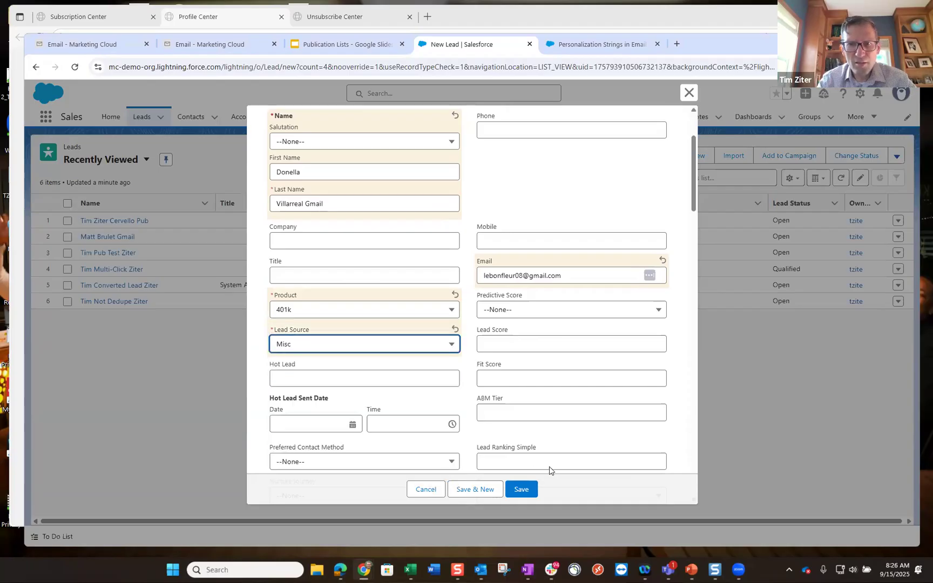
{"action": "left_click", "coordinate": [521, 493]}
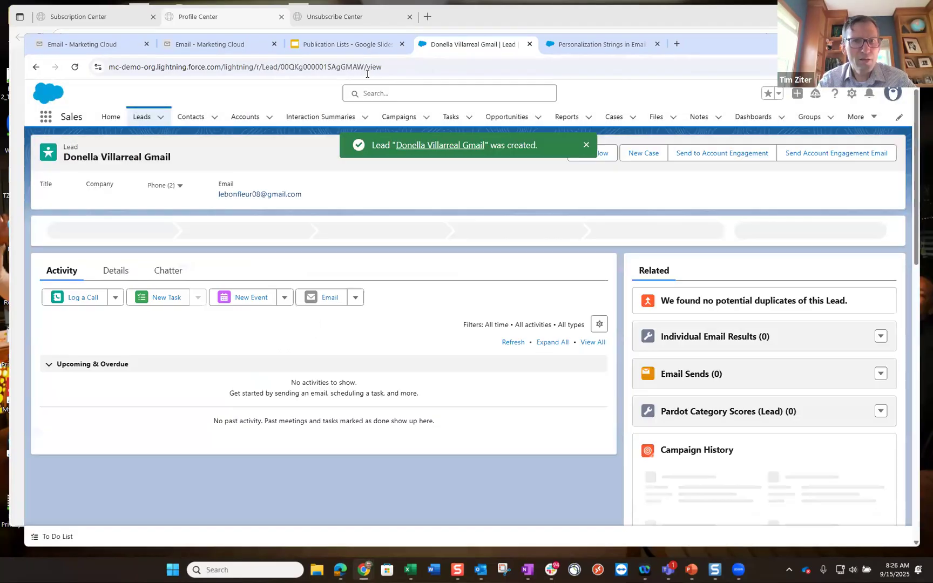
{"action": "left_click_drag", "start_coordinate": [364, 67], "coordinate": [280, 67]}
{"action": "key", "text": "ctrl+c"}
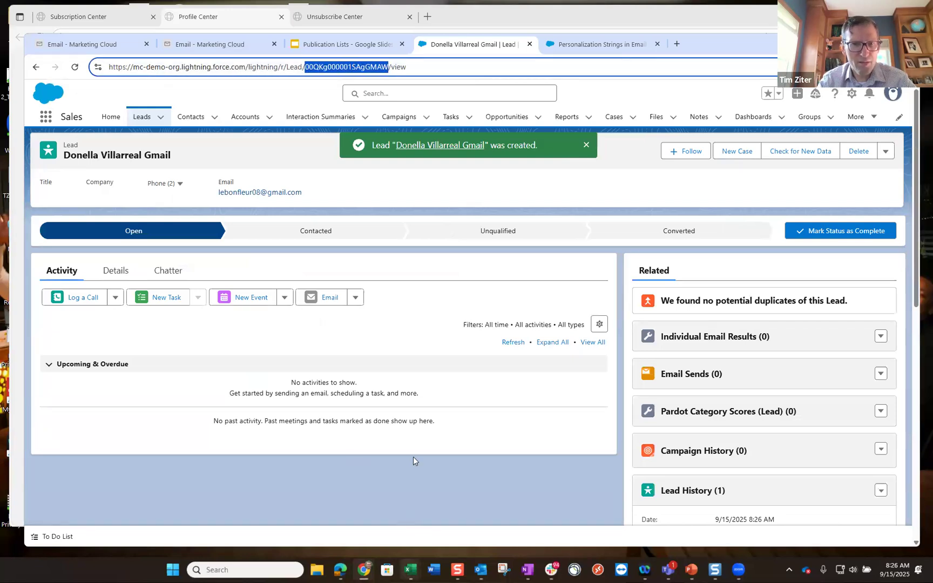
{"action": "left_click", "coordinate": [411, 568]}
- Paste the fourth lead's record ID into A5 and its e-mail address into B5
{"action": "left_click", "coordinate": [467, 516]}
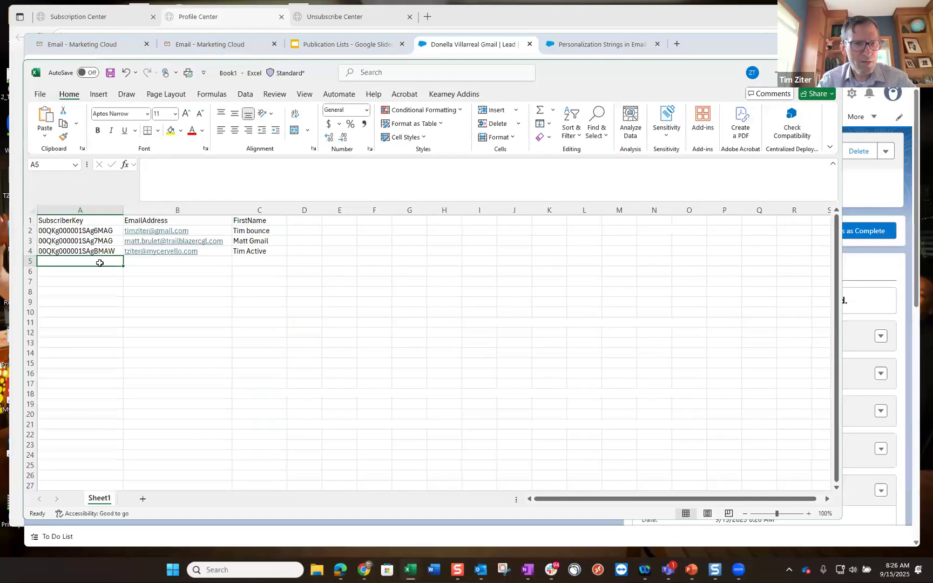
{"action": "key", "text": "ctrl+v"}
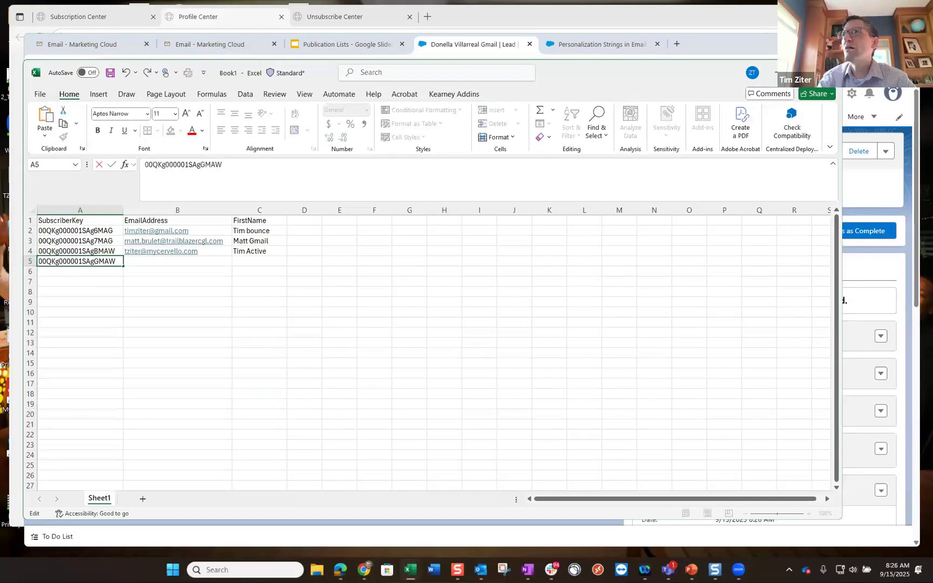
{"action": "key", "text": "alt+Tab"}
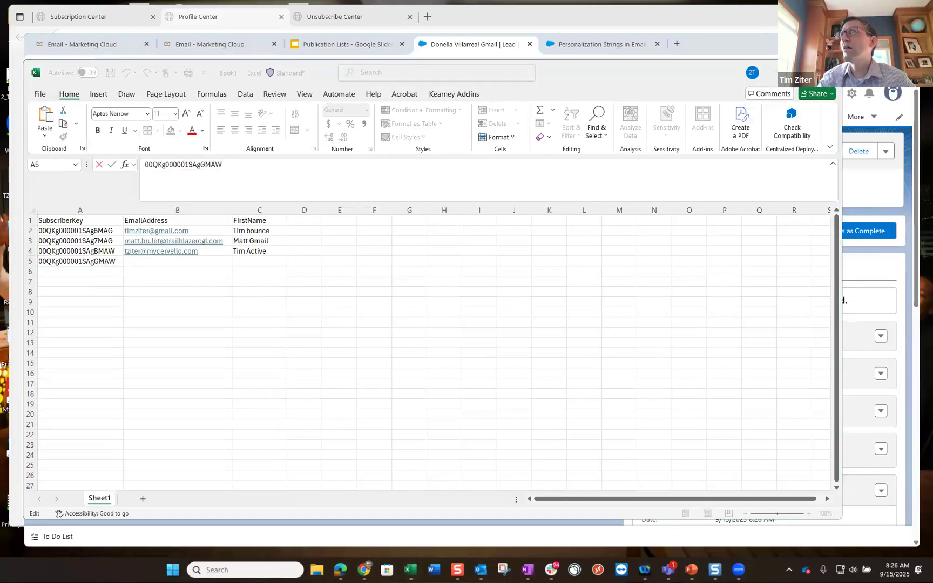
{"action": "left_click", "coordinate": [159, 263]}
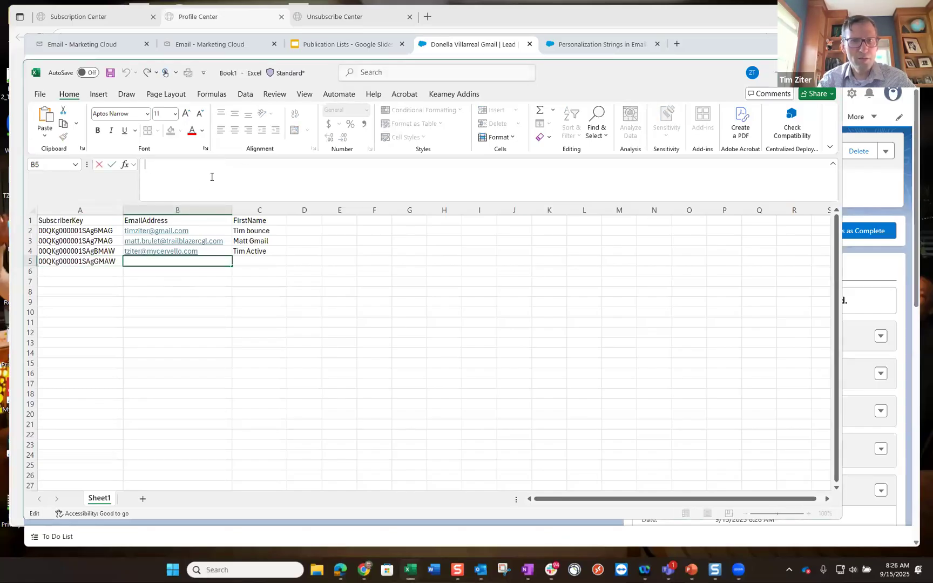
{"action": "key", "text": "ctrl+v"}
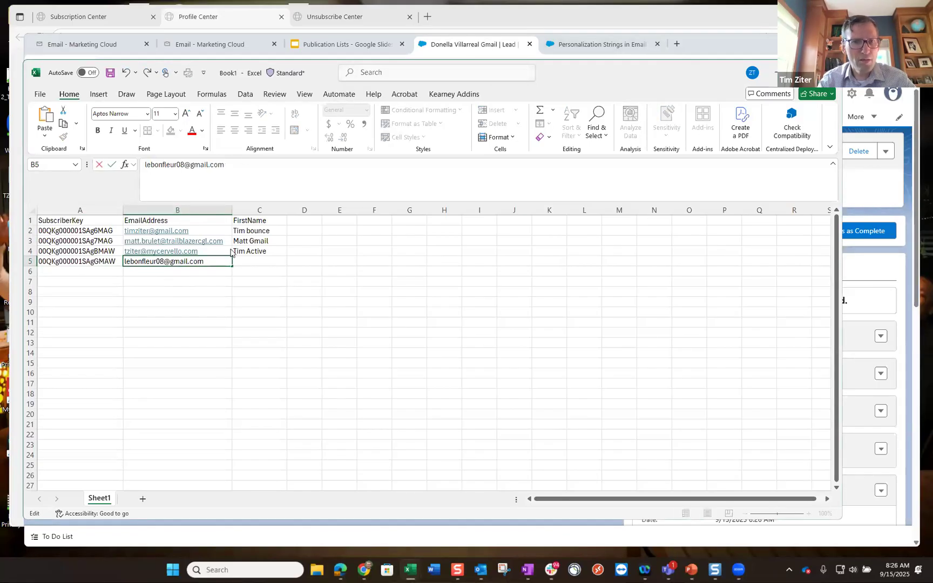
{"action": "key", "text": "alt+Tab"}
- Enter the lead's first name in cell C5 of Book1
{"action": "left_click", "coordinate": [89, 154]}
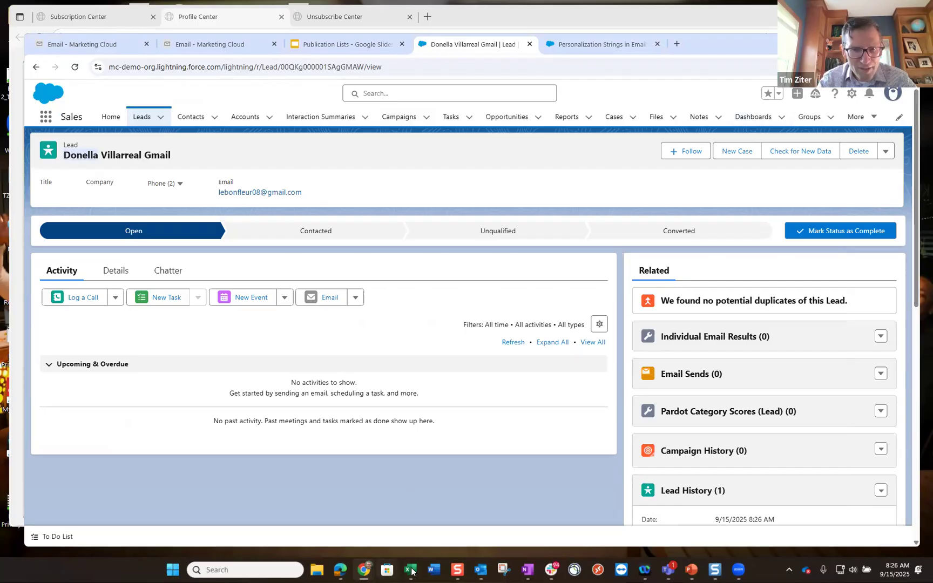
{"action": "mouse_move", "coordinate": [411, 569]}
{"action": "left_click", "coordinate": [469, 502]}
{"action": "left_click", "coordinate": [263, 259]}
{"action": "type", "text": "Donella"}
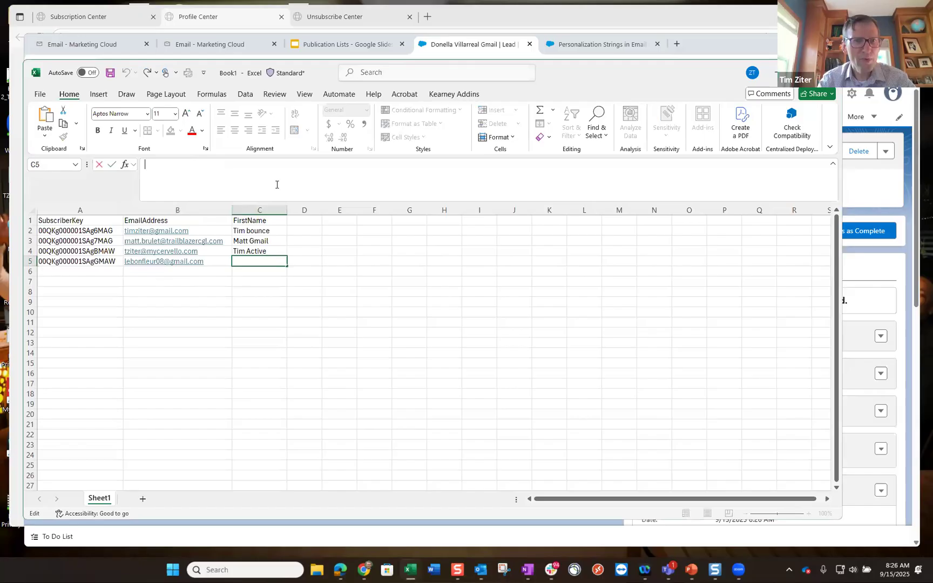
{"action": "type", "text": " Gmail"}
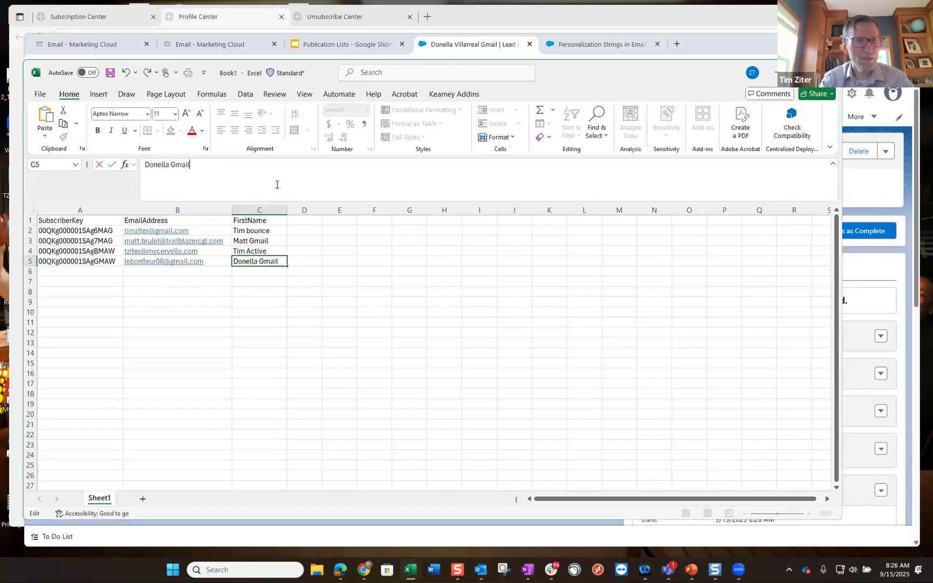
{"action": "key", "text": "Return"}
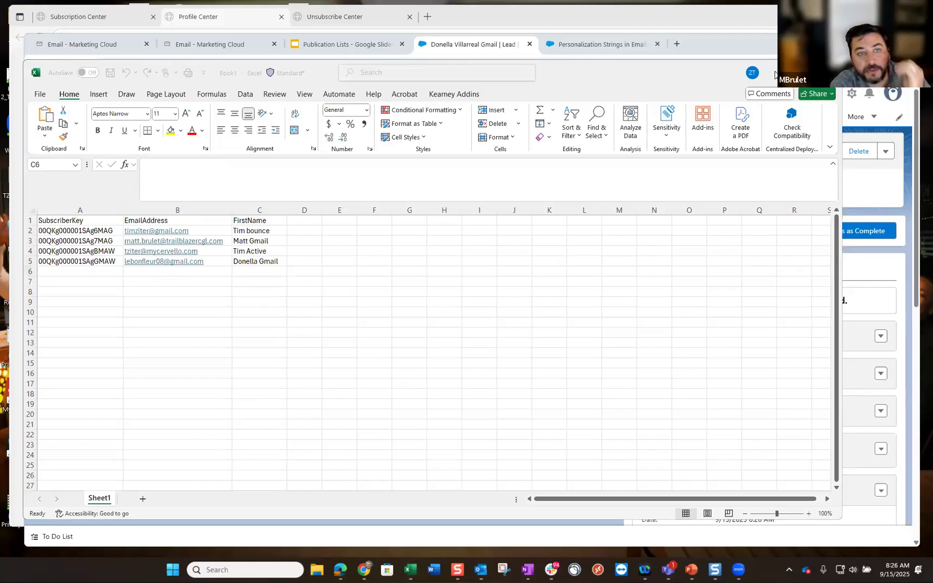
{"action": "left_click", "coordinate": [451, 52]}
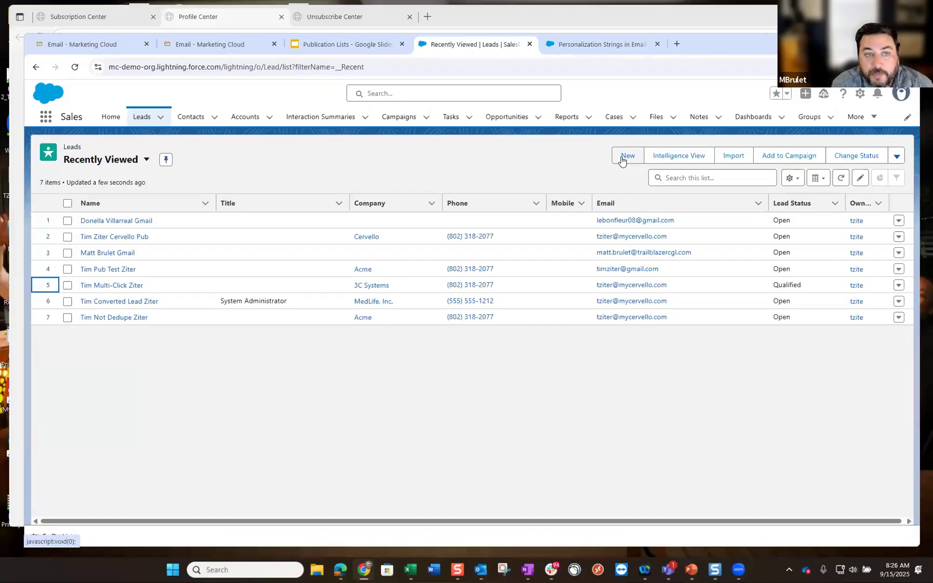
- Create a fifth lead form with the lead's first name and the copied Gmail address filled in
{"action": "left_click", "coordinate": [626, 156]}
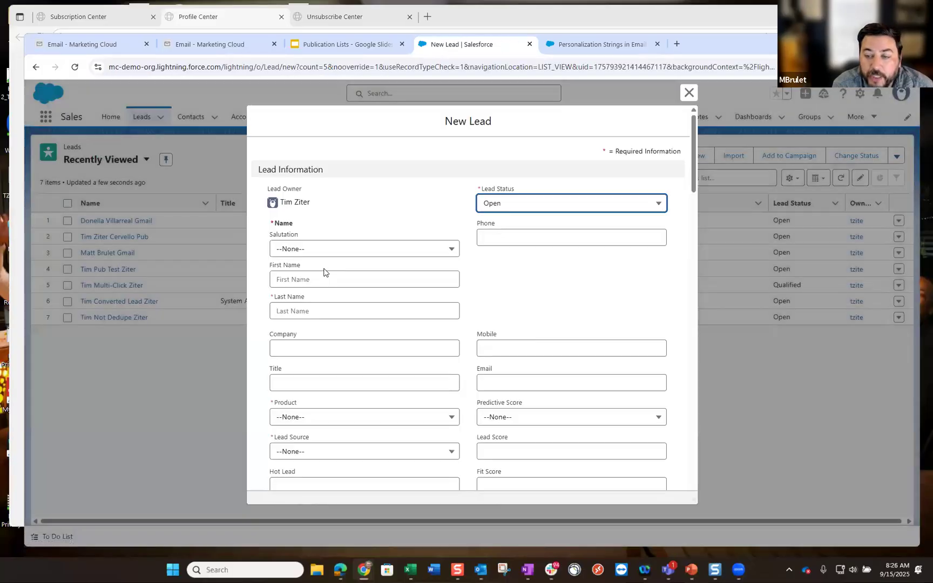
{"action": "left_click", "coordinate": [305, 277]}
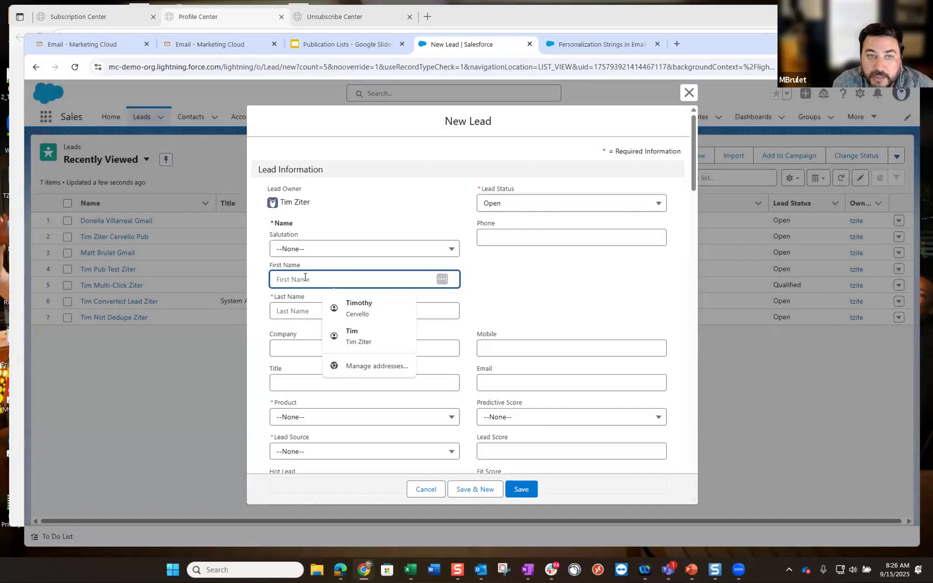
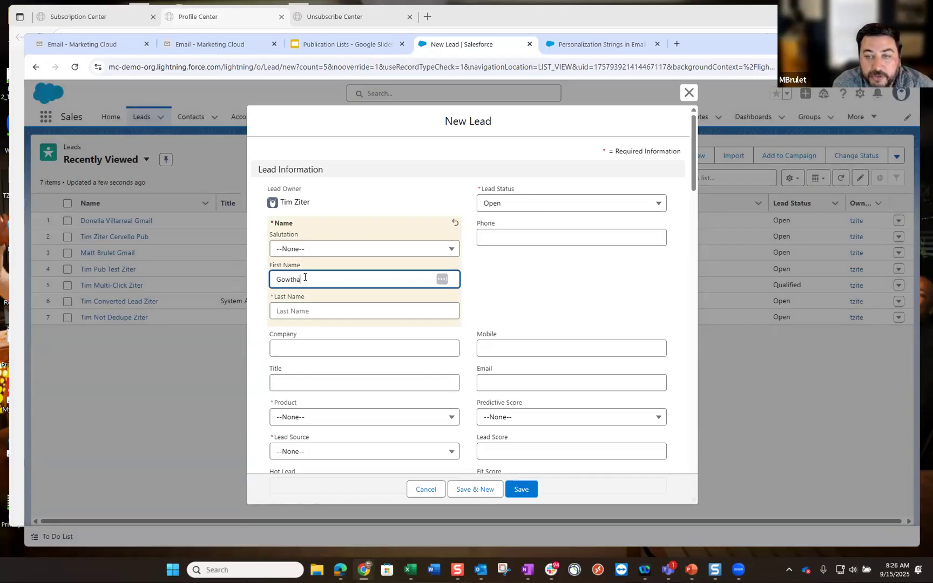
{"action": "left_click", "coordinate": [509, 381]}
{"action": "key", "text": "ctrl+v"}
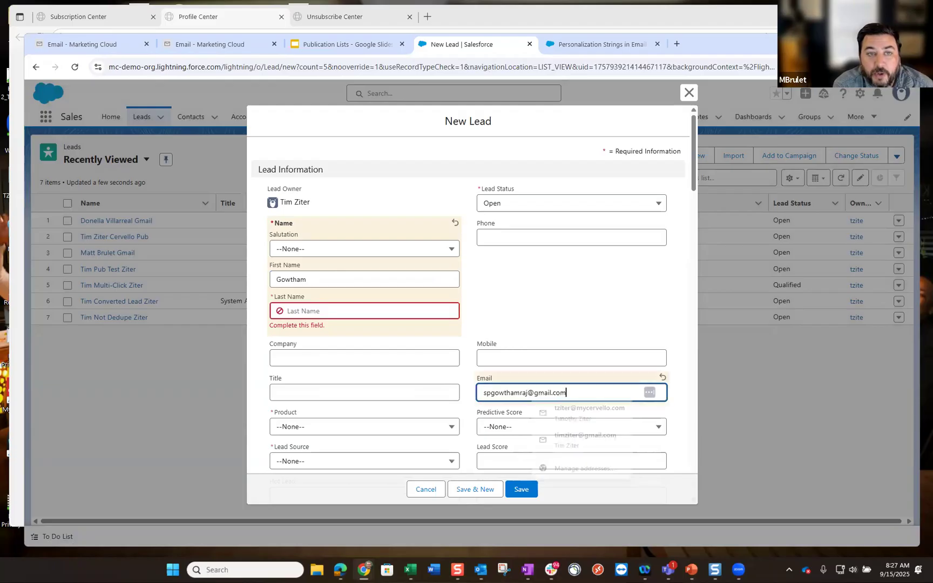
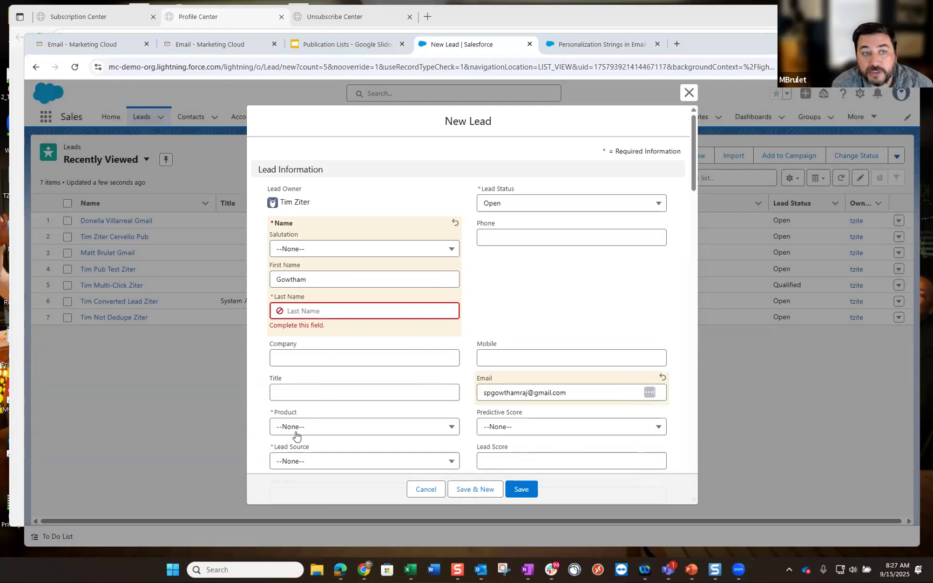
- Set the new lead's Product to 401k and Lead Source to Misc
{"action": "scroll", "coordinate": [313, 406], "scroll_direction": "down", "scroll_amount": 1}
{"action": "left_click", "coordinate": [321, 373]}
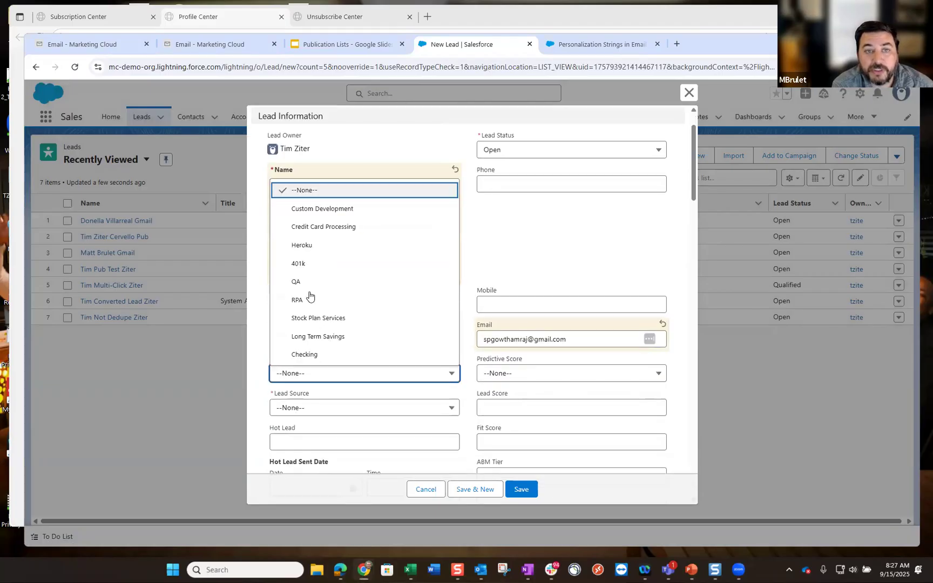
{"action": "left_click", "coordinate": [308, 277]}
{"action": "left_click", "coordinate": [326, 409]}
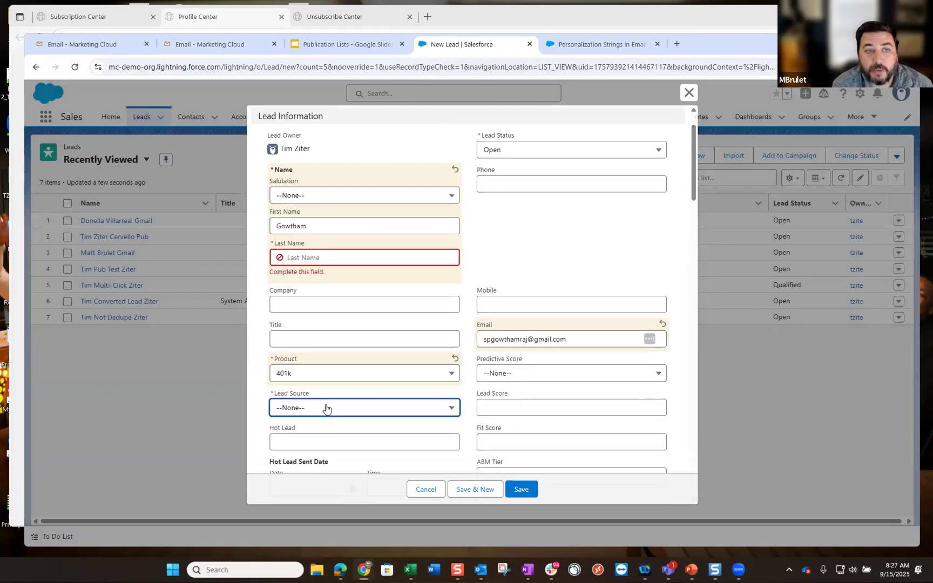
{"action": "left_click", "coordinate": [378, 370]}
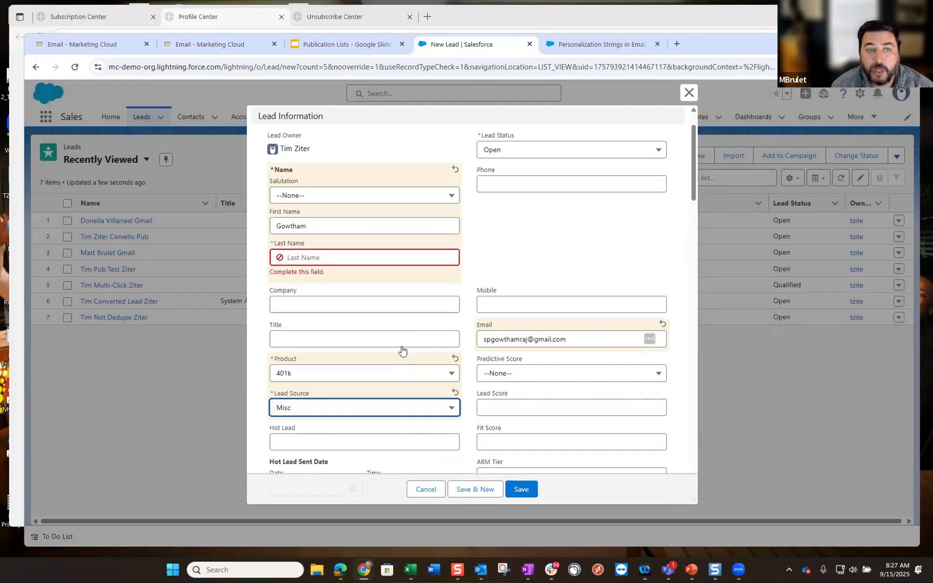
- Fill in the lead's required last name and save the new lead record
{"action": "left_click", "coordinate": [340, 259]}
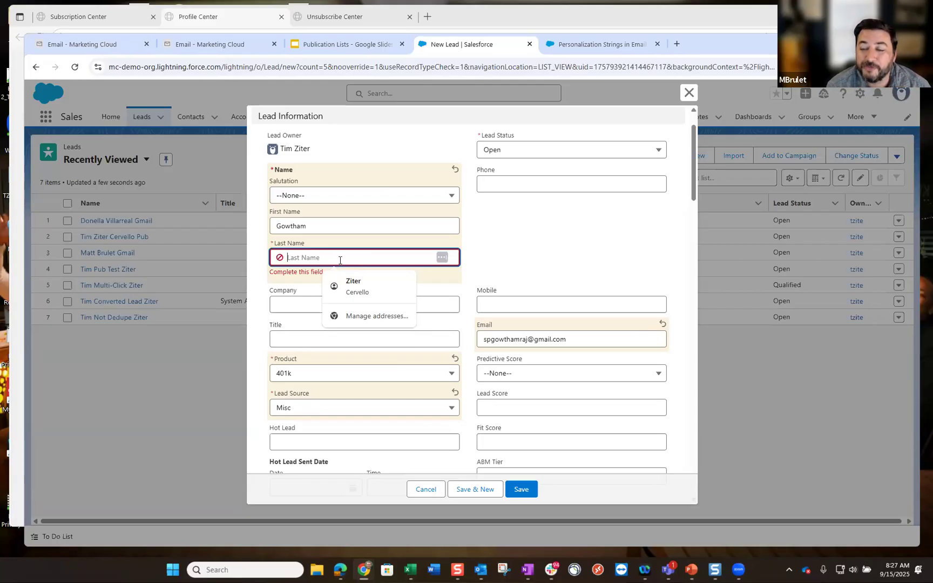
{"action": "type", "text": "Te"}
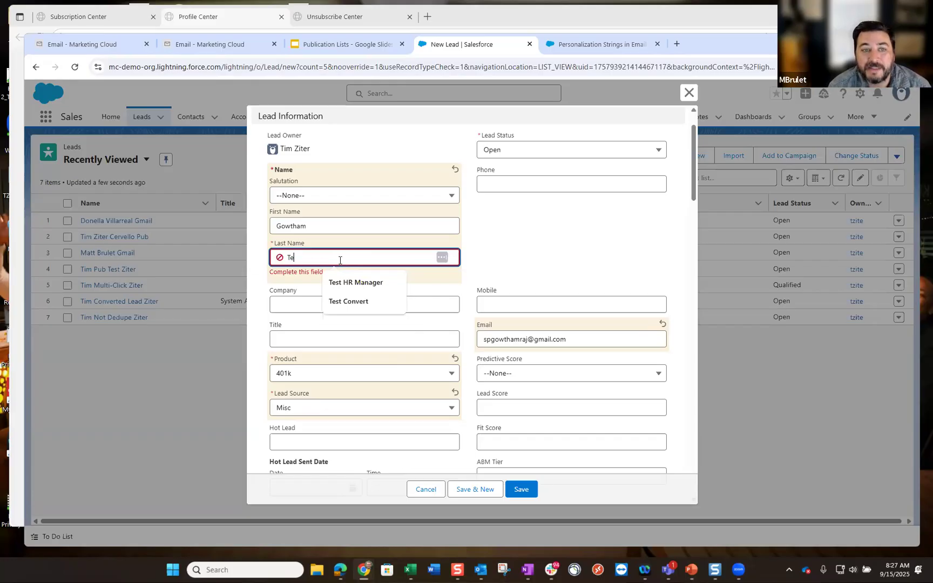
{"action": "type", "text": "st Gmai"}
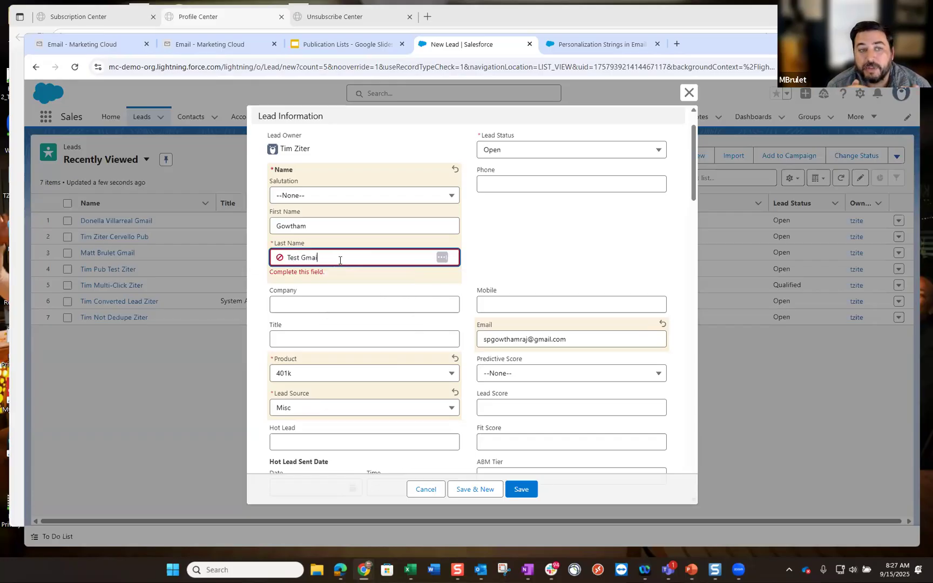
{"action": "type", "text": "l"}
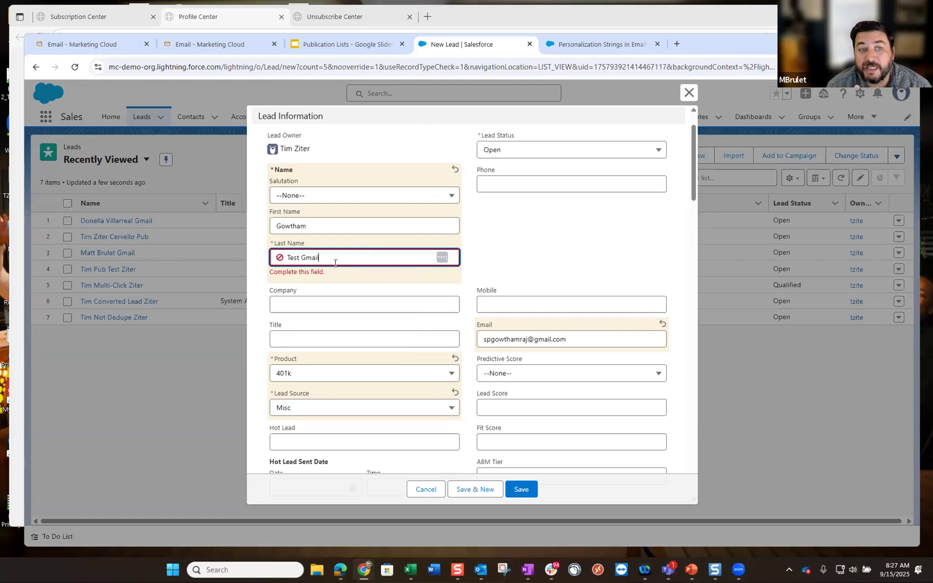
{"action": "left_click", "coordinate": [287, 257]}
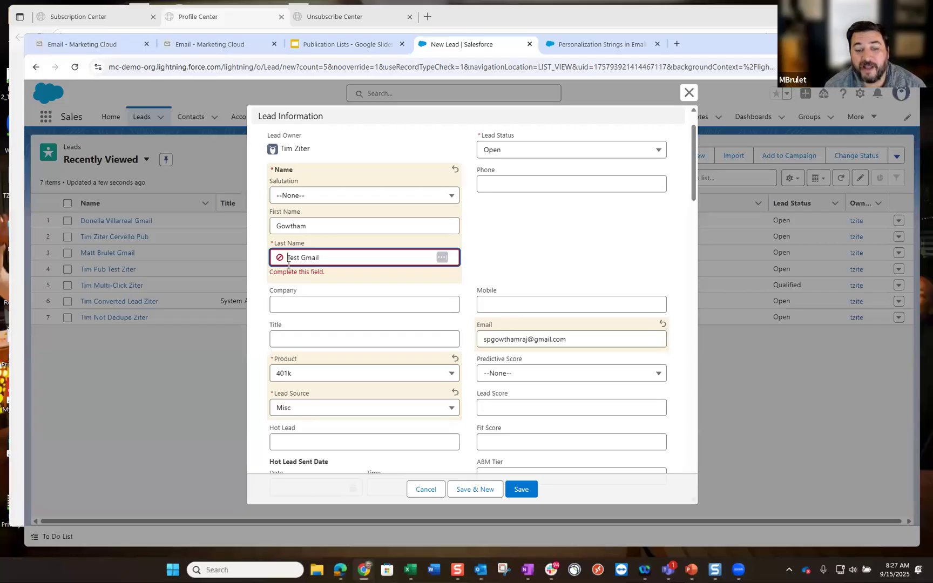
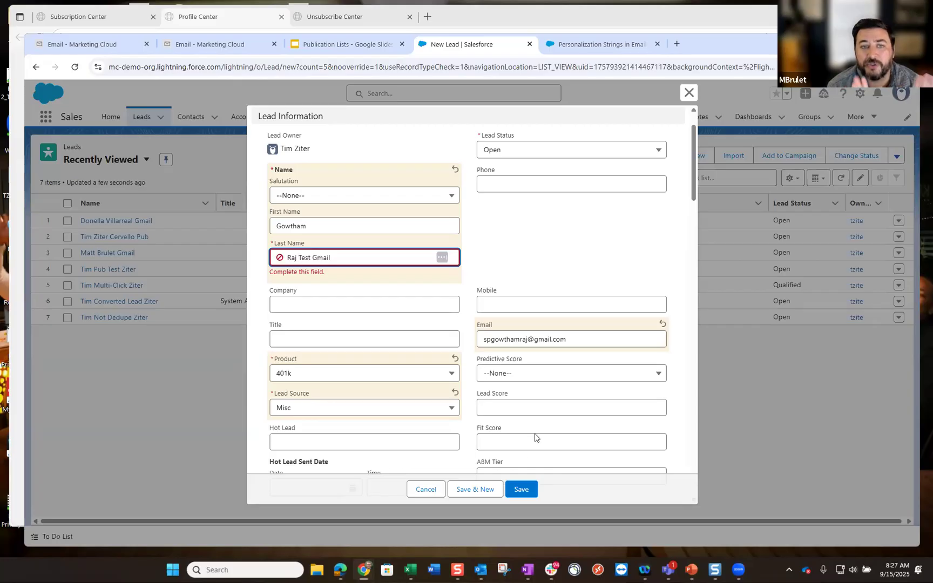
{"action": "left_click", "coordinate": [518, 490]}
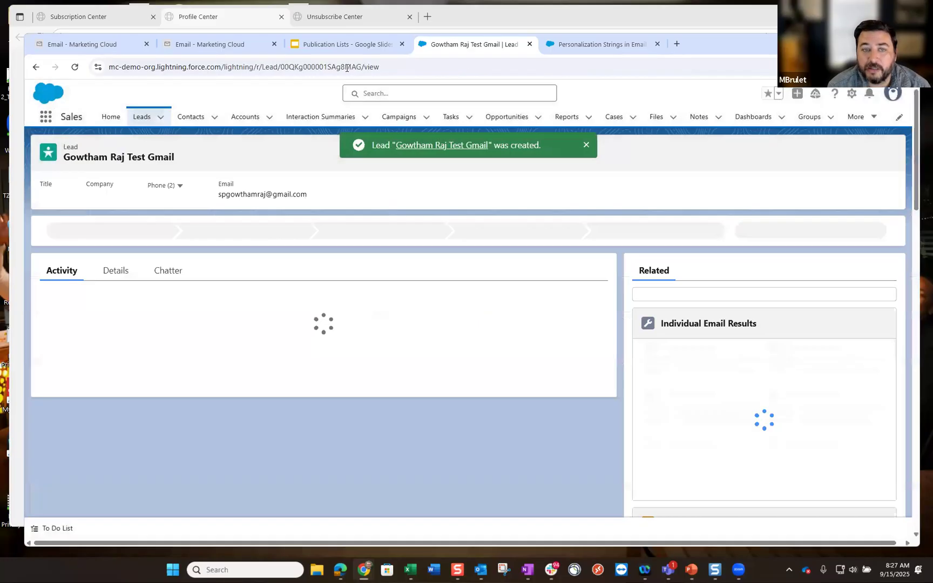
- Copy the new lead's record ID from the address bar into cell A6 of Book1
{"action": "left_click_drag", "start_coordinate": [361, 67], "coordinate": [279, 66]}
{"action": "key", "text": "ctrl+c"}
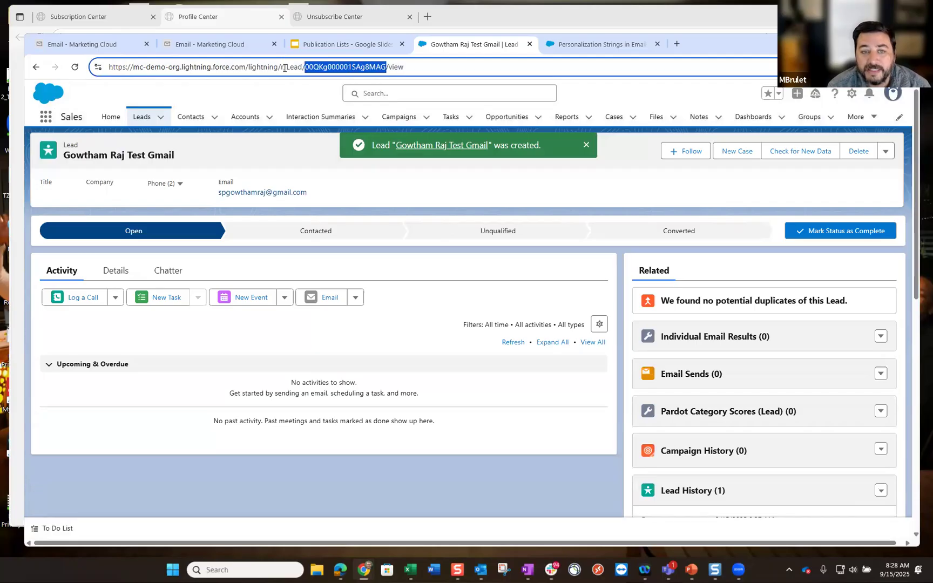
{"action": "left_click", "coordinate": [409, 570]}
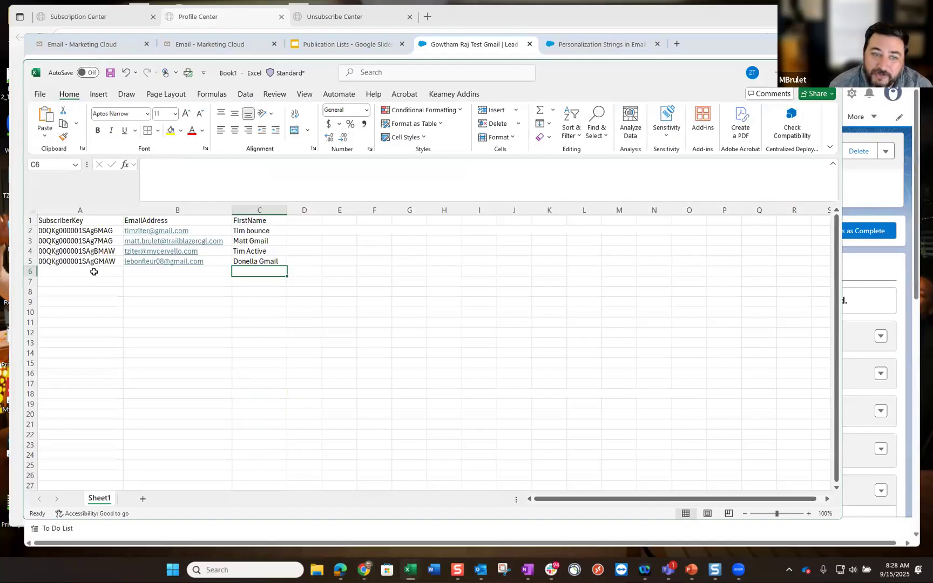
{"action": "left_click", "coordinate": [94, 271]}
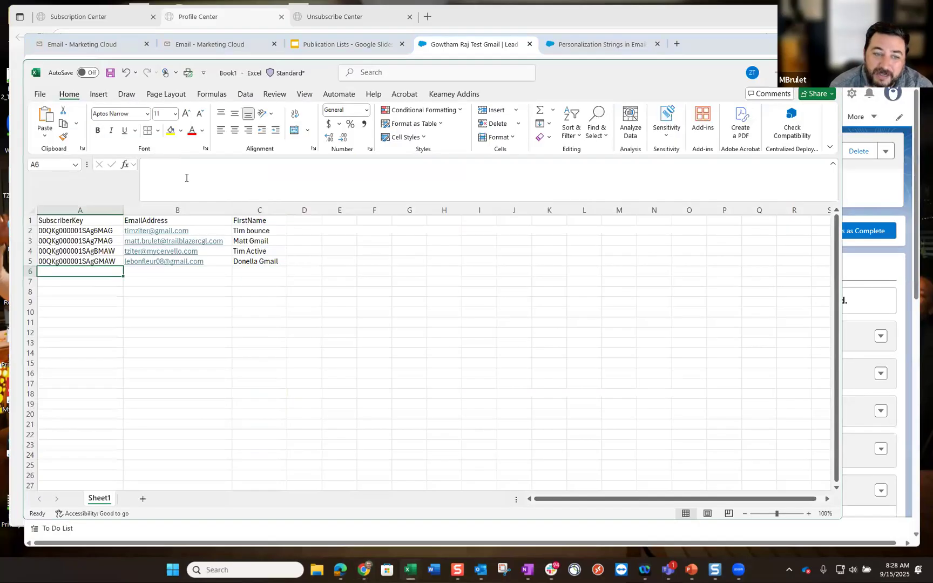
{"action": "left_click", "coordinate": [189, 173]}
{"action": "key", "text": "ctrl+v"}
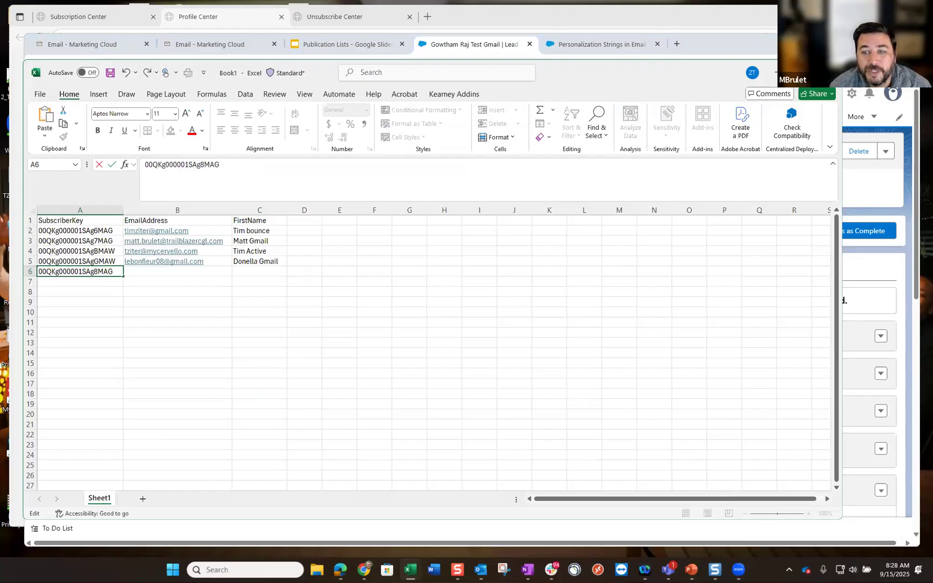
- Paste the lead's e-mail address into B6 and enter the first name in C6
{"action": "key", "text": "alt+Tab"}
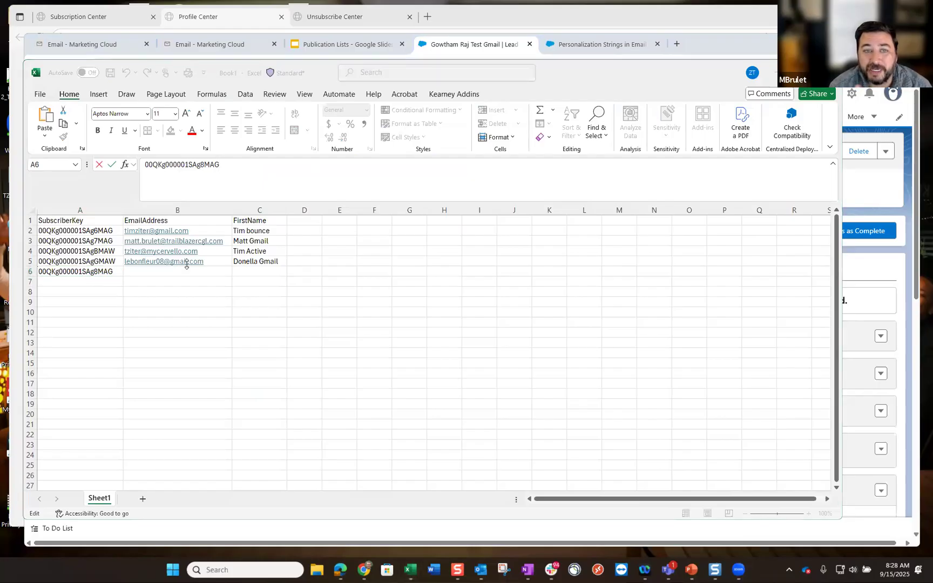
{"action": "key", "text": "alt+Tab"}
{"action": "key", "text": "Tab"}
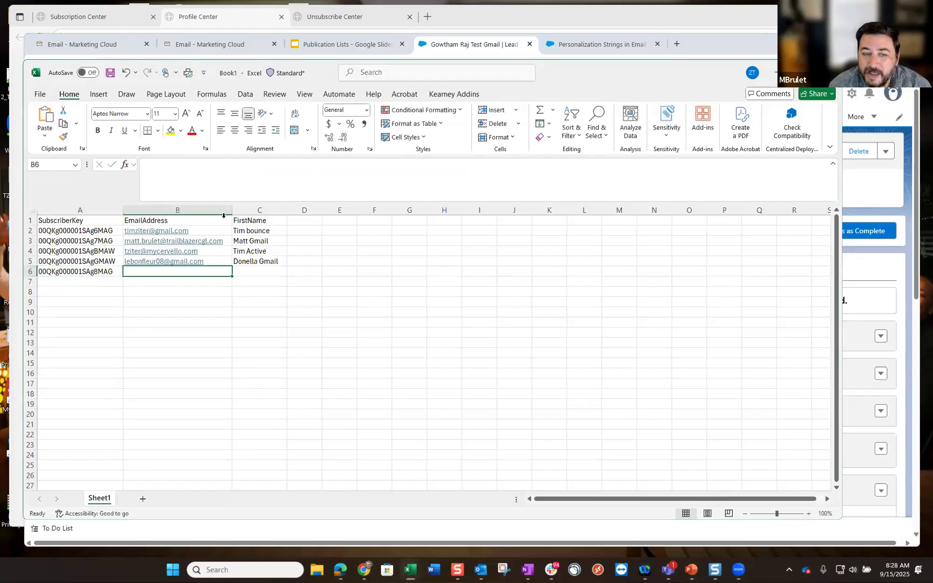
{"action": "key", "text": "ctrl+v"}
{"action": "key", "text": "Tab"}
{"action": "left_click", "coordinate": [245, 315]}
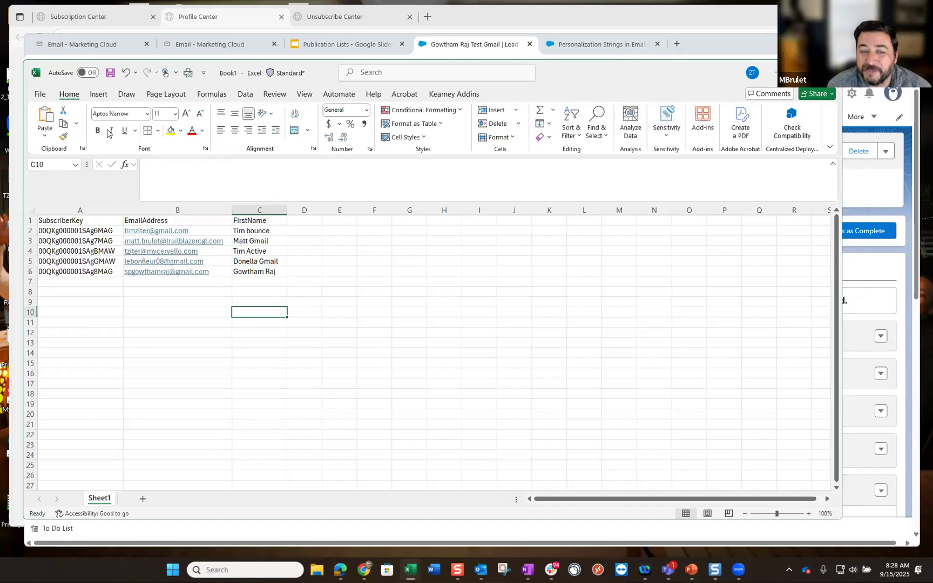
{"action": "left_click", "coordinate": [35, 96]}
{"action": "left_click", "coordinate": [57, 236]}
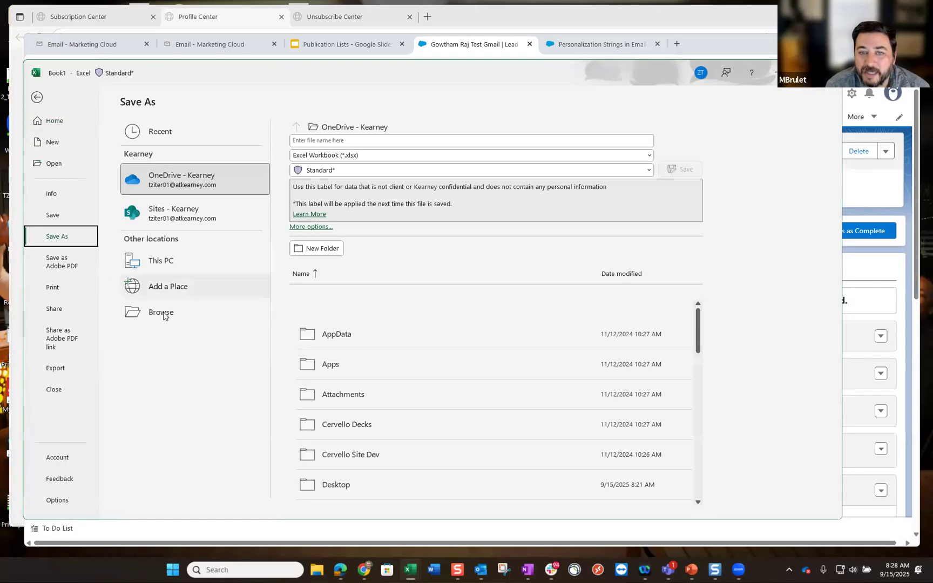
- Save the workbook in Desktop\Tim as handsonpubcsv.csv in CSV (MS-DOS) format
{"action": "left_click", "coordinate": [165, 308]}
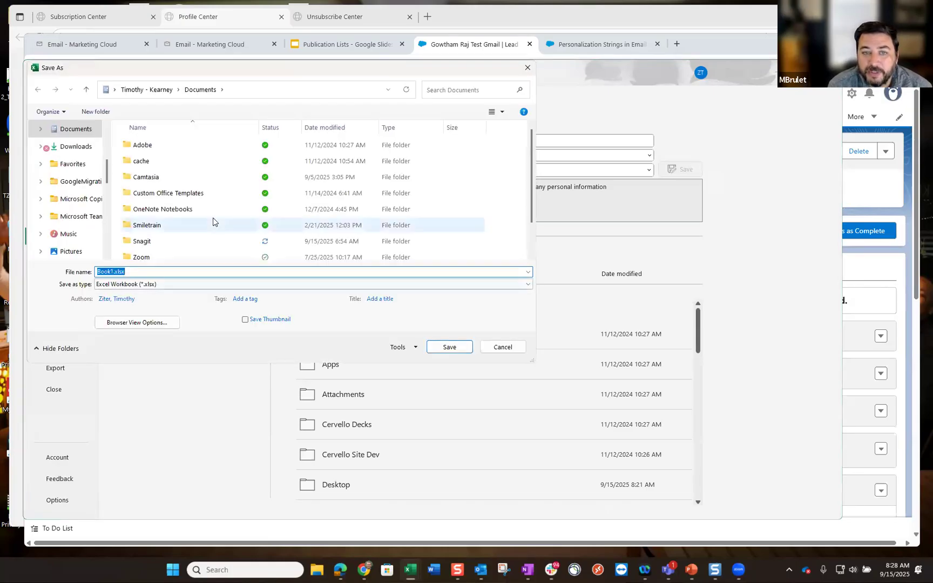
{"action": "scroll", "coordinate": [203, 215], "scroll_direction": "down", "scroll_amount": 1}
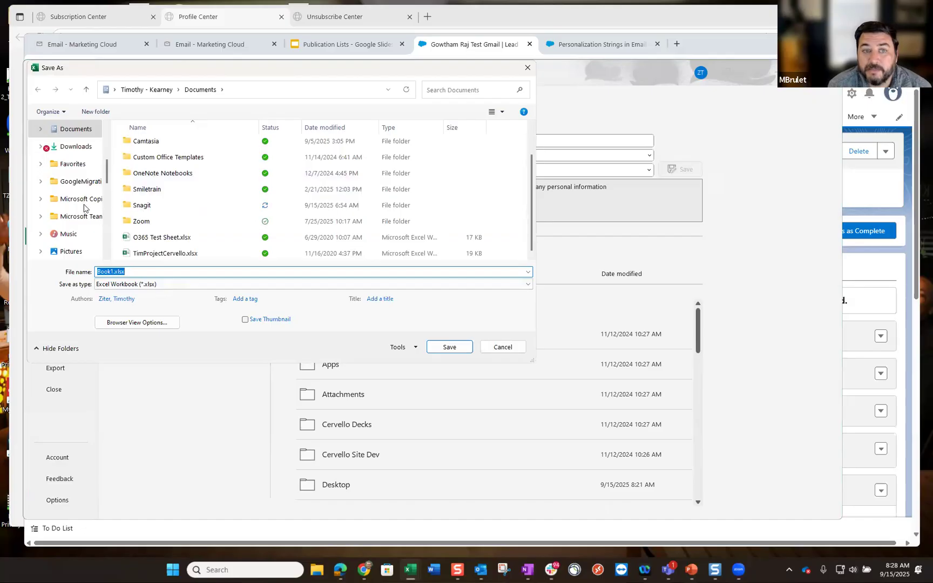
{"action": "scroll", "coordinate": [84, 208], "scroll_direction": "down", "scroll_amount": 3}
{"action": "scroll", "coordinate": [84, 208], "scroll_direction": "down", "scroll_amount": 3}
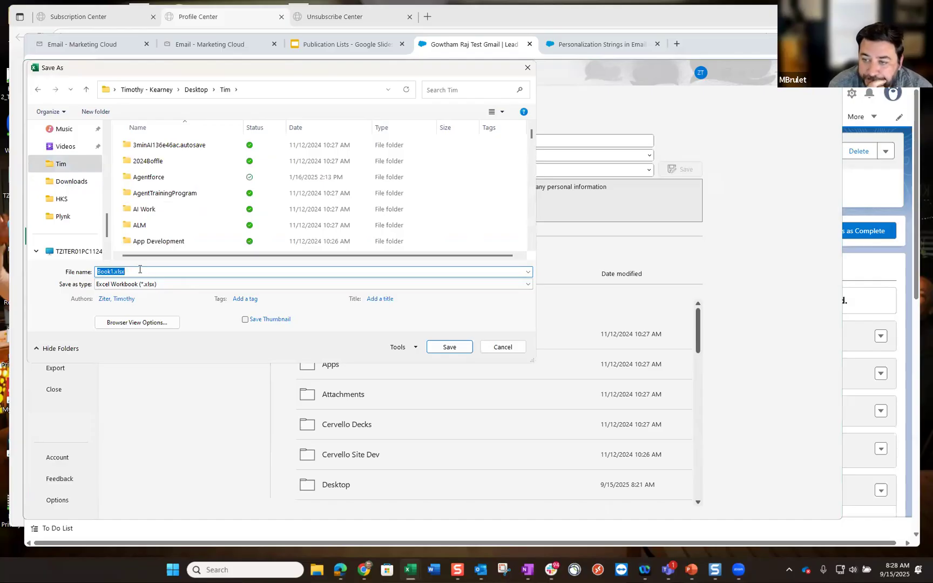
{"action": "type", "text": "handsoncr"}
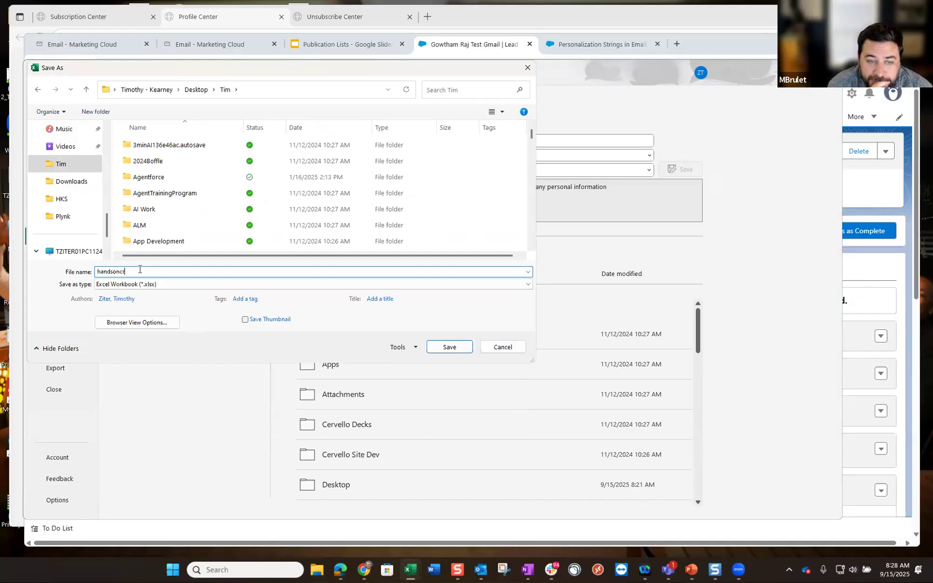
{"action": "key", "text": "BackSpace"}
{"action": "key", "text": "BackSpace"}
{"action": "type", "text": "pub"}
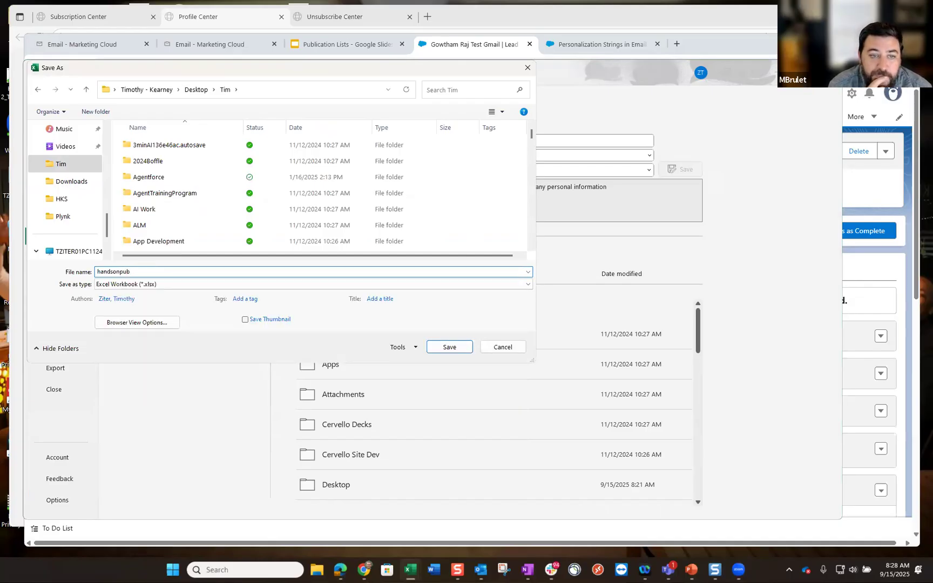
{"action": "type", "text": "csv"}
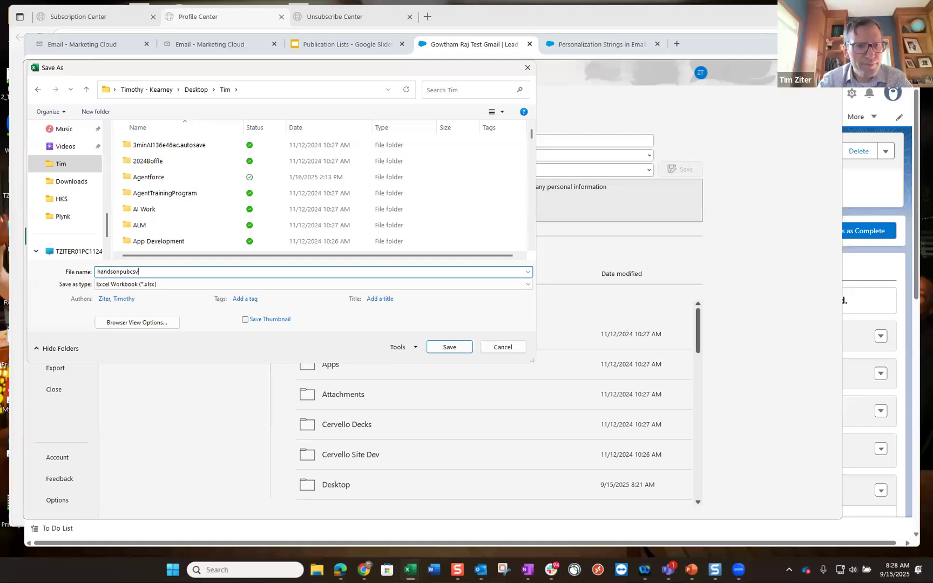
{"action": "left_click", "coordinate": [185, 285]}
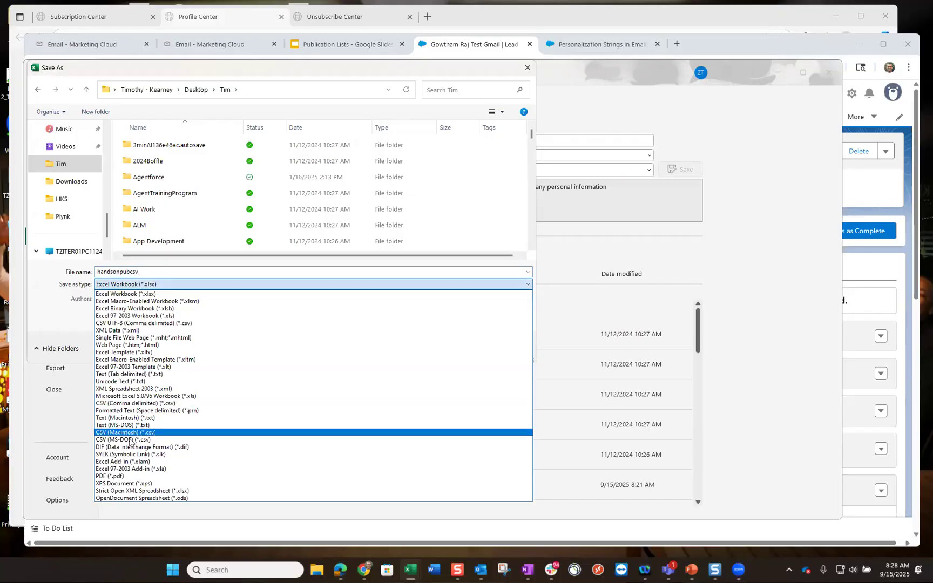
{"action": "key", "text": "Return"}
{"action": "left_click", "coordinate": [451, 329]}
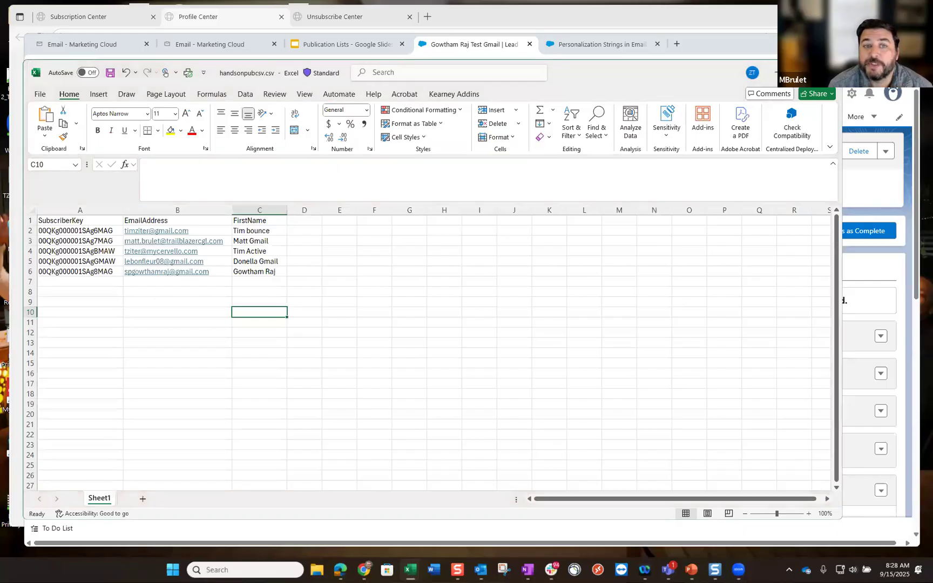
- Open Publication_Test_Send's Records in BostonMarketerGroup and start an import into it
{"action": "left_click", "coordinate": [776, 73]}
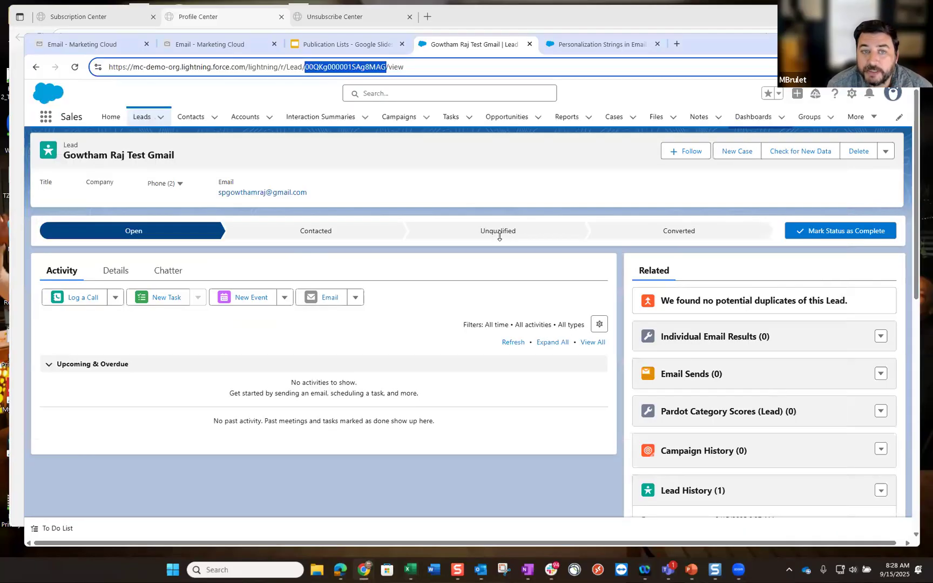
{"action": "left_click", "coordinate": [218, 44]}
{"action": "left_click", "coordinate": [96, 45]}
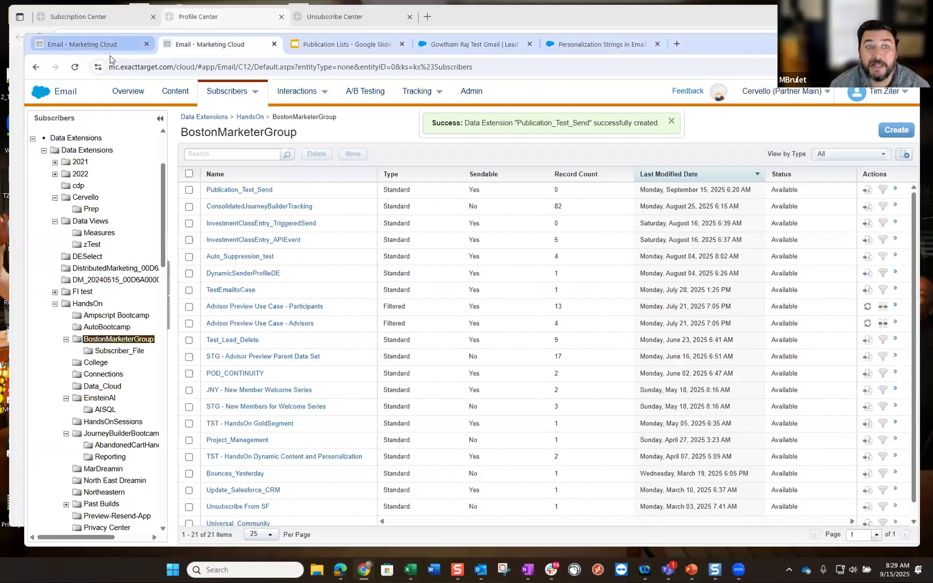
{"action": "left_click", "coordinate": [219, 46]}
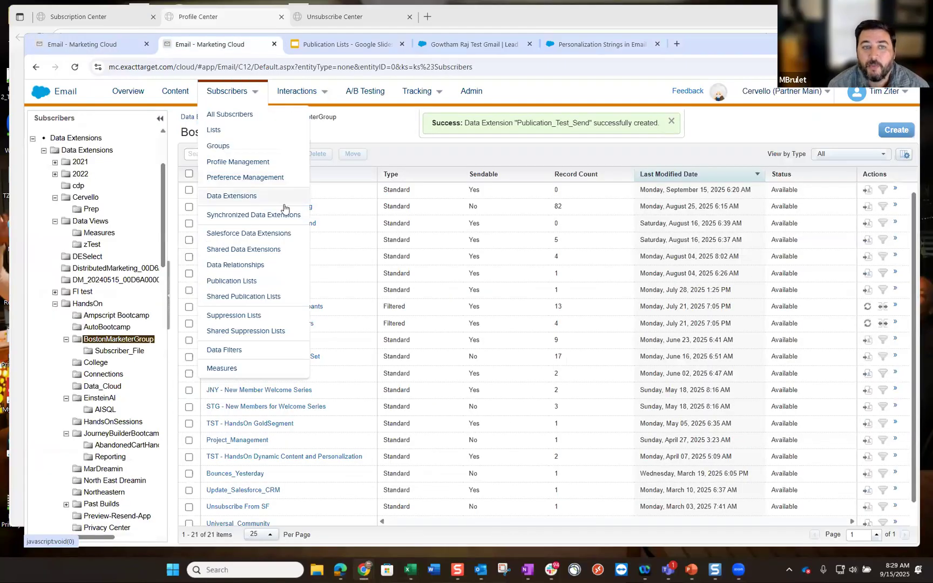
{"action": "left_click", "coordinate": [258, 191]}
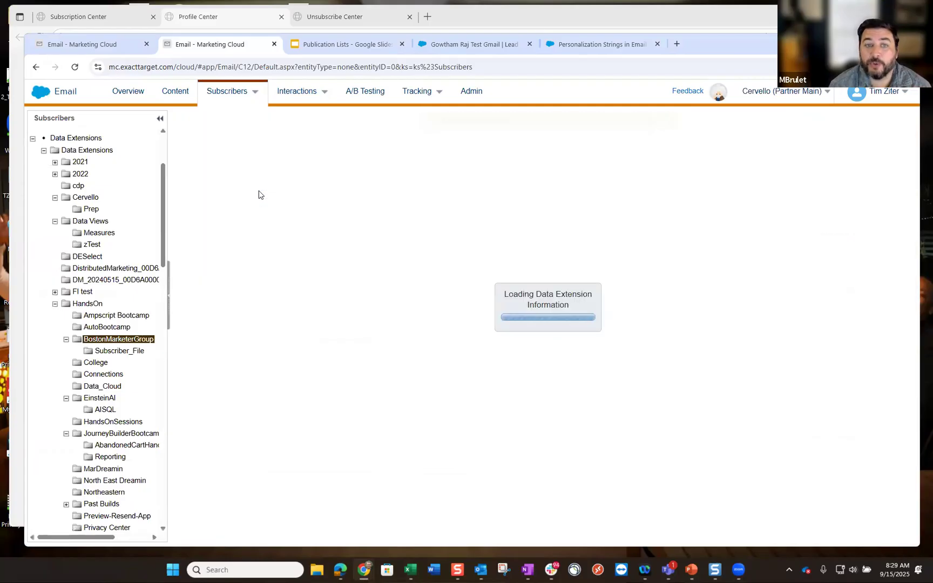
{"action": "left_click", "coordinate": [313, 160]}
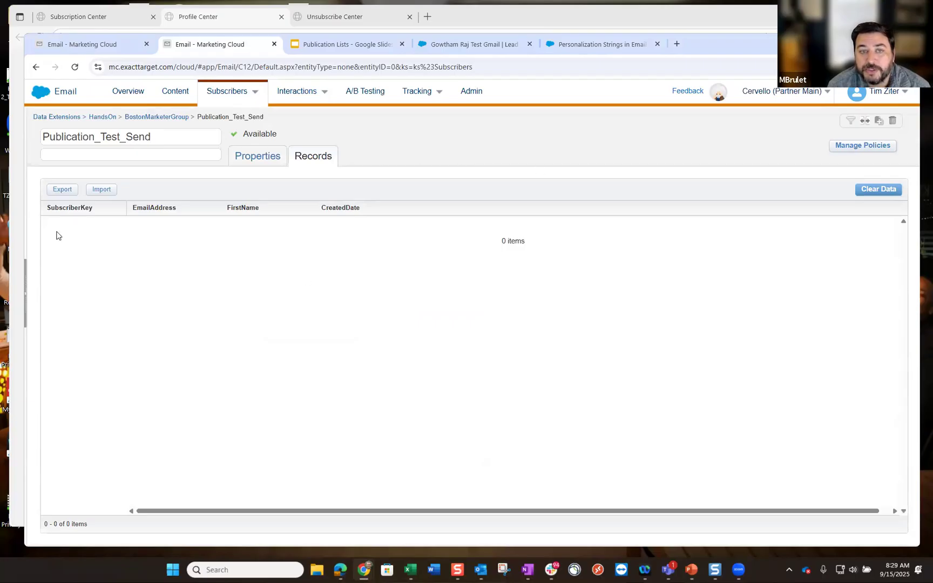
{"action": "left_click", "coordinate": [102, 190]}
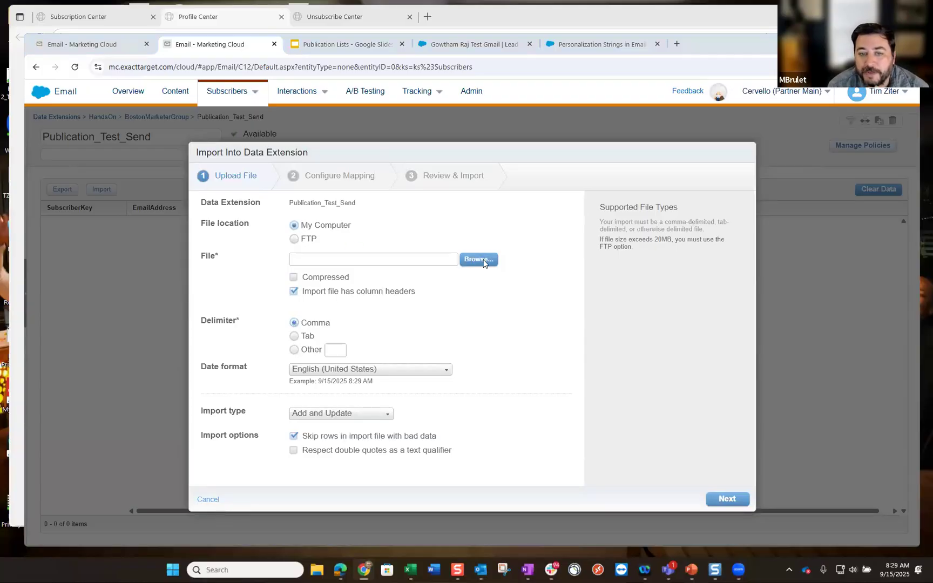
- Choose handsonpubcsv.csv from the computer as the file to import
{"action": "left_click", "coordinate": [478, 260]}
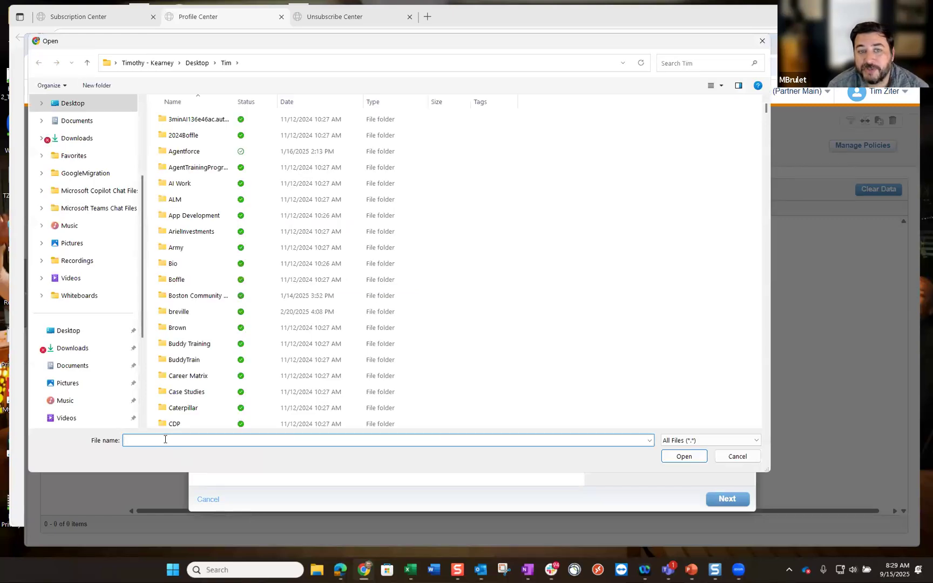
{"action": "type", "text": "hands"}
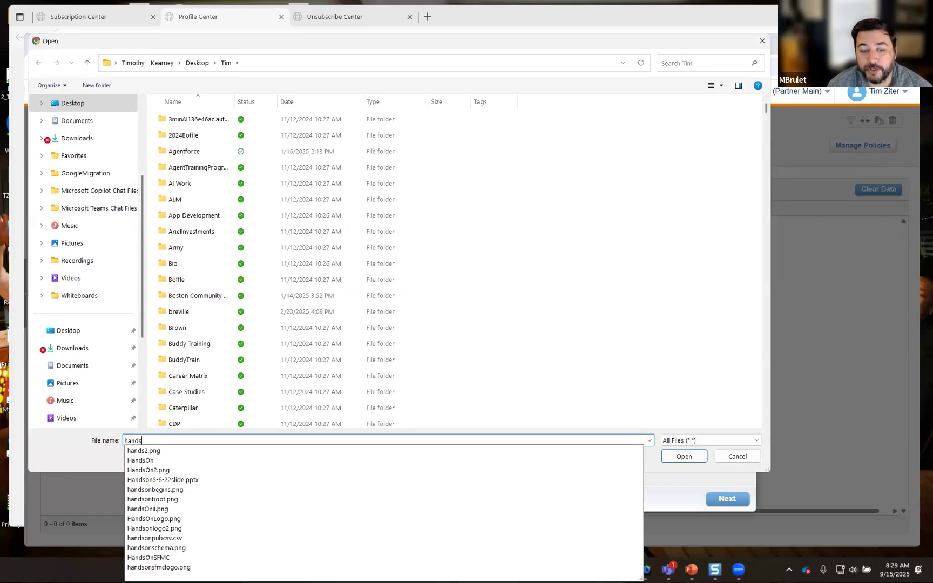
{"action": "type", "text": "on"}
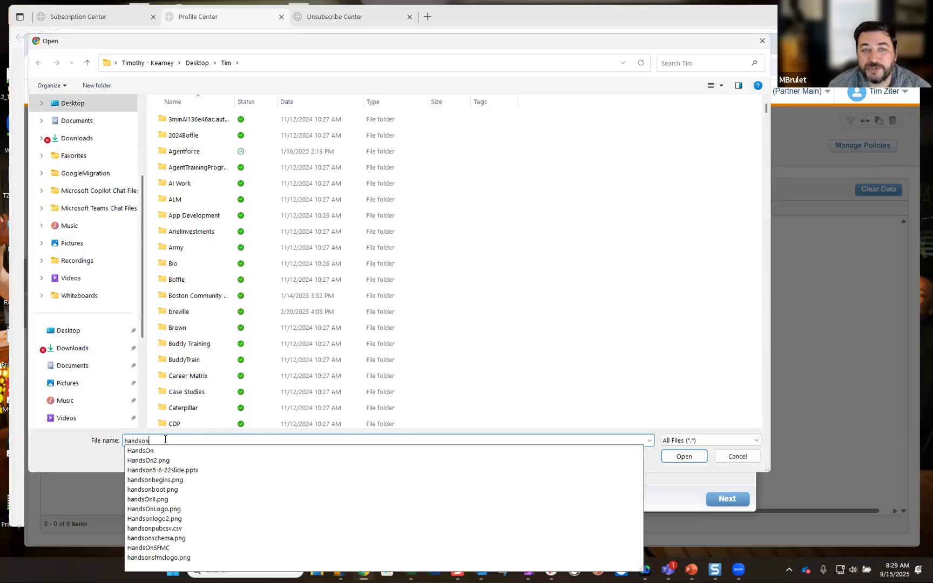
{"action": "type", "text": "c"}
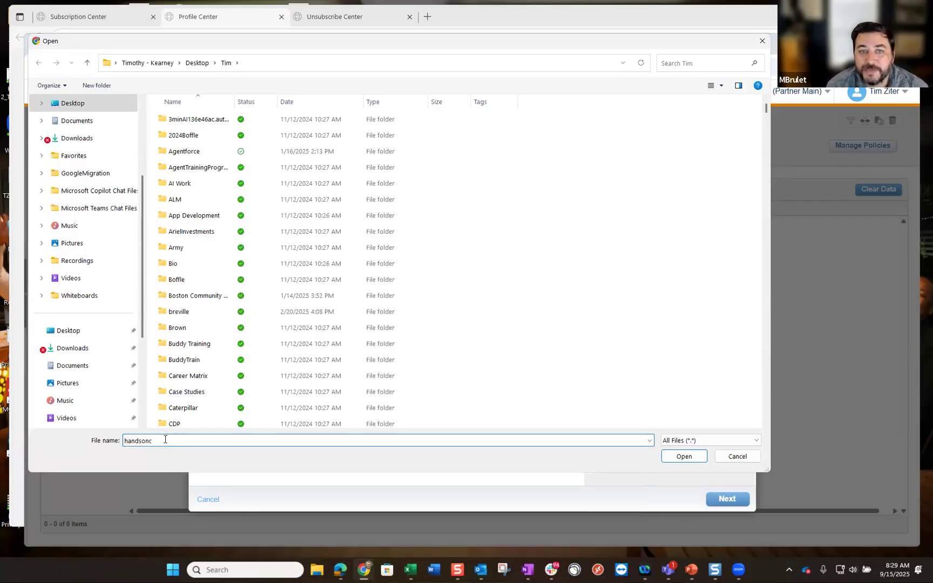
{"action": "key", "text": "BackSpace"}
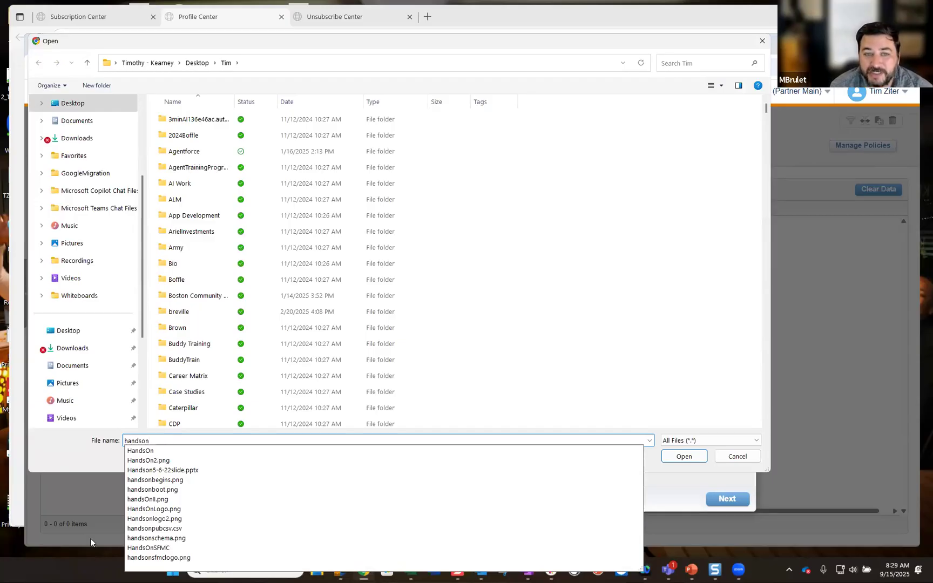
{"action": "left_click", "coordinate": [201, 524]}
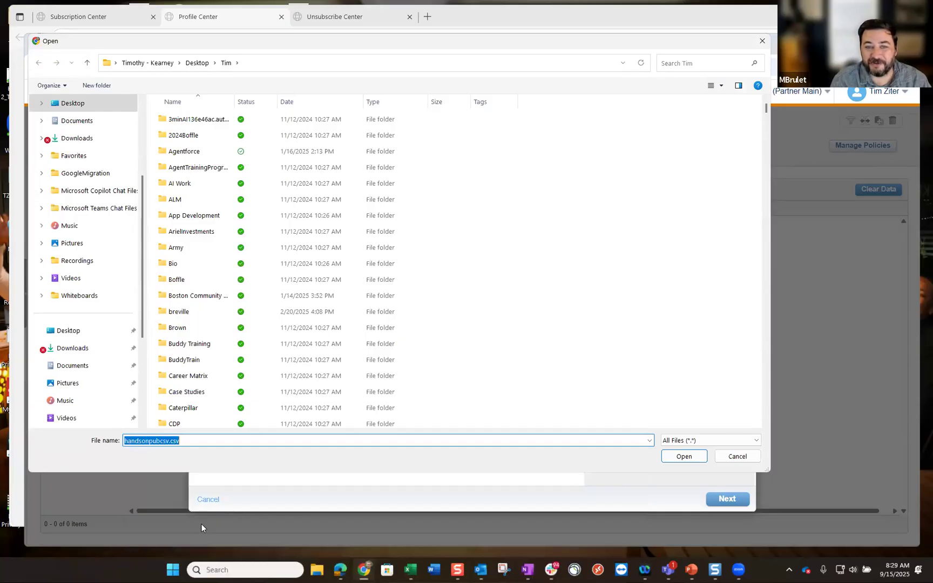
{"action": "left_click", "coordinate": [683, 457]}
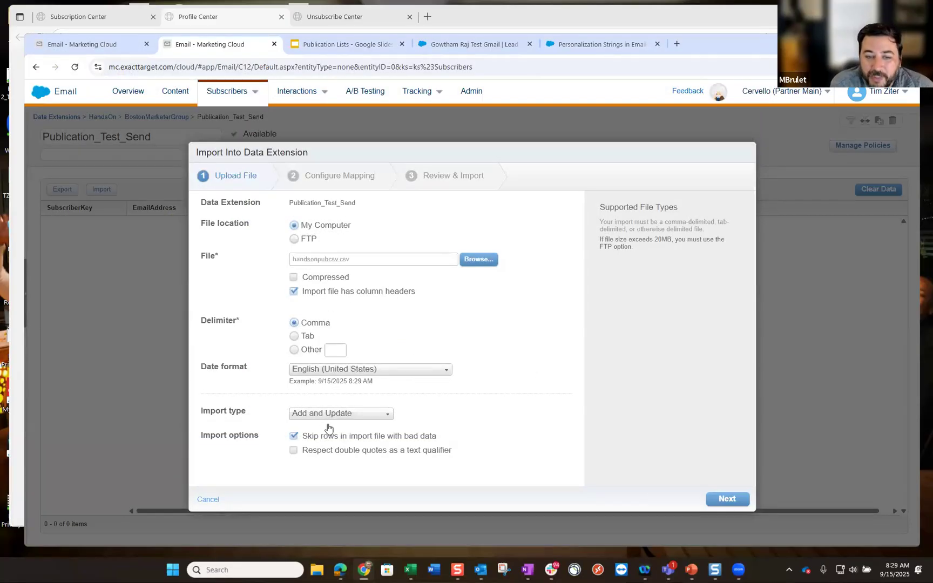
- Set the import type to Overwrite, keep header-row mapping, and submit the import
{"action": "left_click", "coordinate": [356, 415]}
{"action": "left_click", "coordinate": [323, 469]}
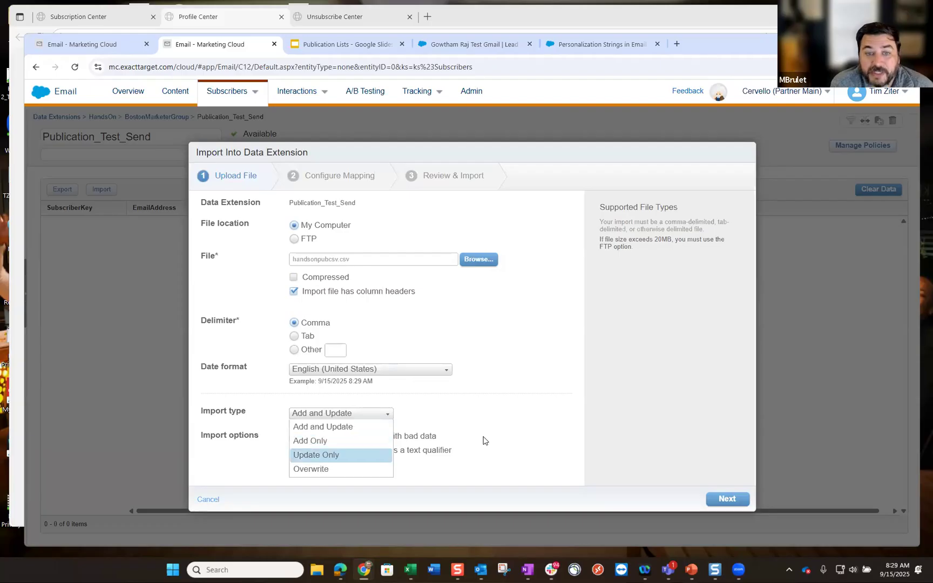
{"action": "left_click", "coordinate": [730, 499]}
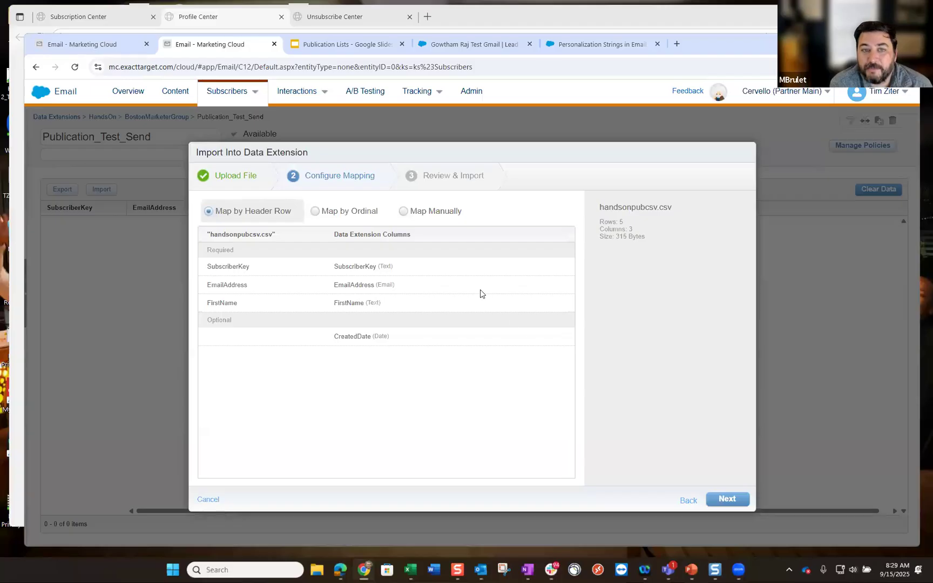
{"action": "left_click", "coordinate": [730, 498]}
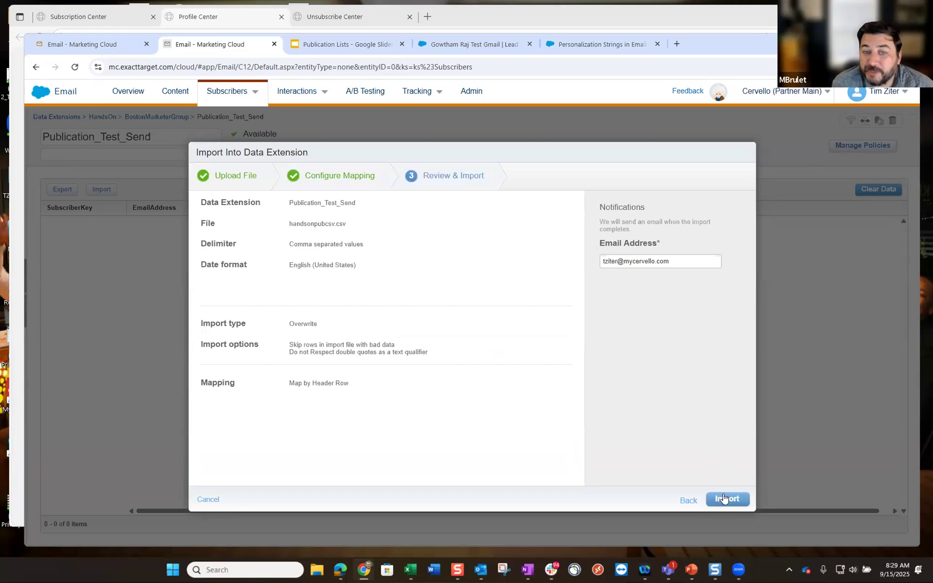
{"action": "left_click", "coordinate": [724, 501]}
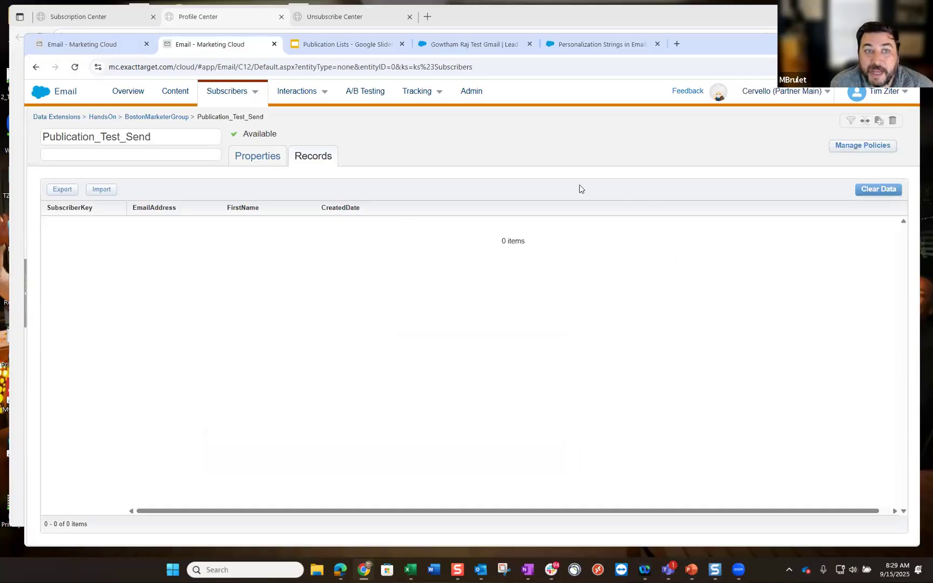
- Reopen Publication_Test_Send from the BostonMarketerGroup folder to check its five imported records
{"action": "left_click", "coordinate": [166, 118]}
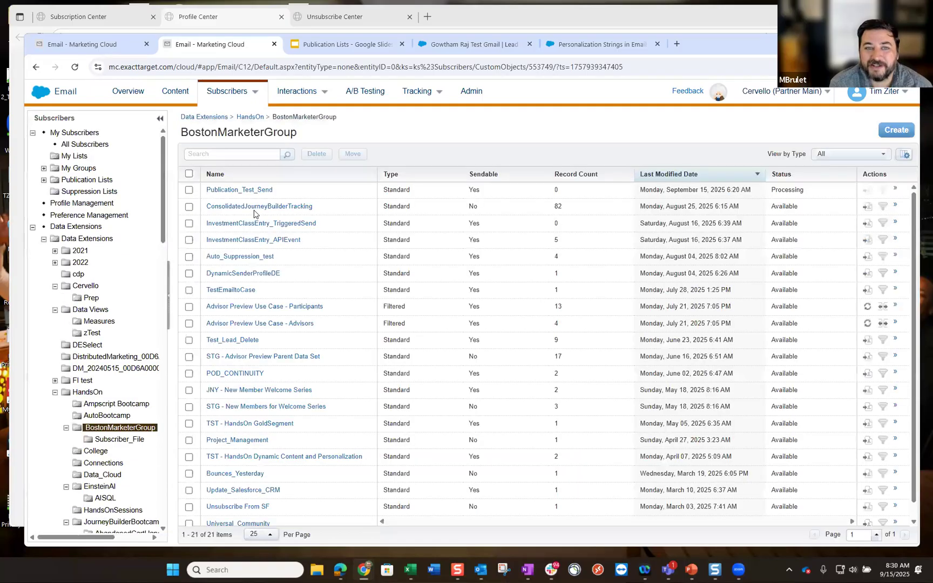
{"action": "left_click", "coordinate": [249, 204]}
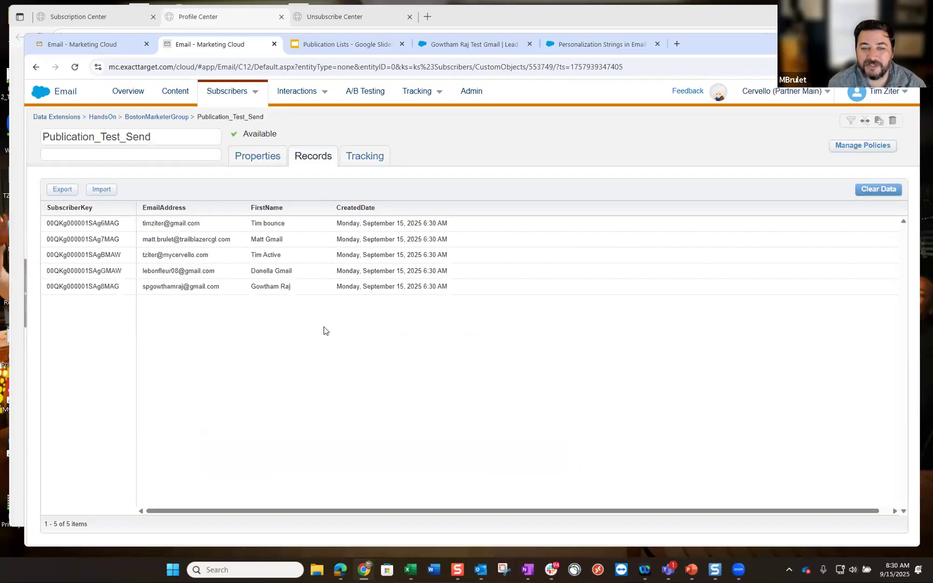
{"action": "right_click", "coordinate": [220, 50]}
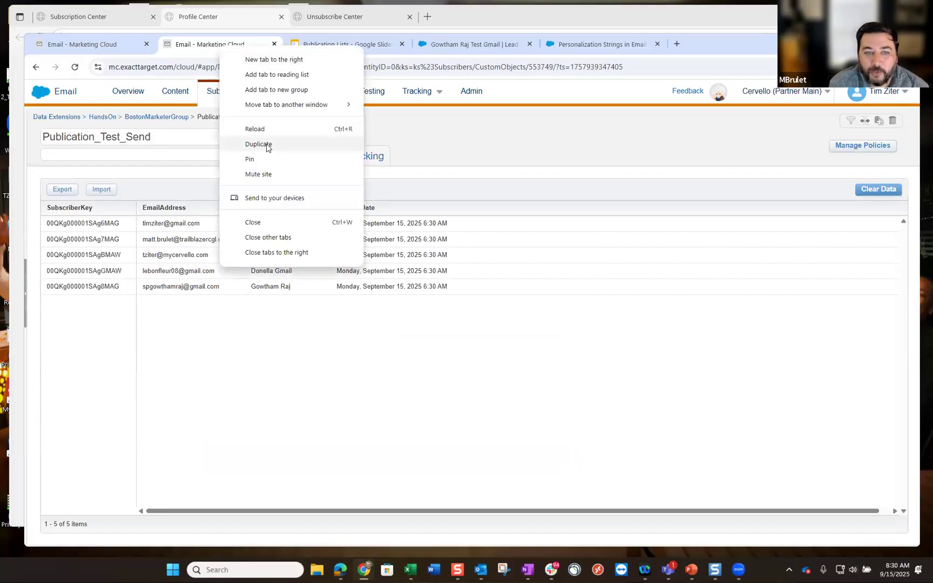
- Duplicate the Marketing Cloud tab and open Subscribers > Publication Lists in the copy
{"action": "left_click", "coordinate": [267, 145]}
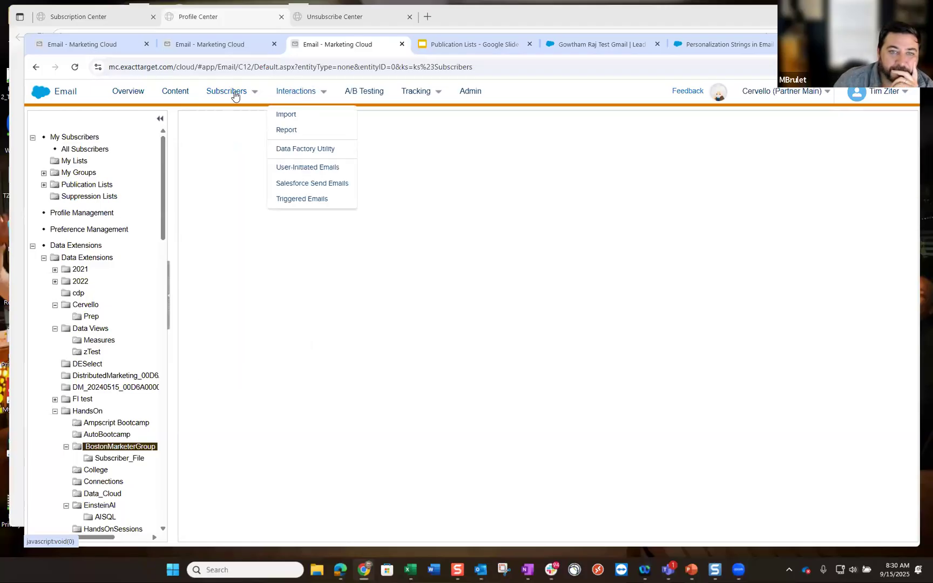
{"action": "mouse_move", "coordinate": [234, 95]}
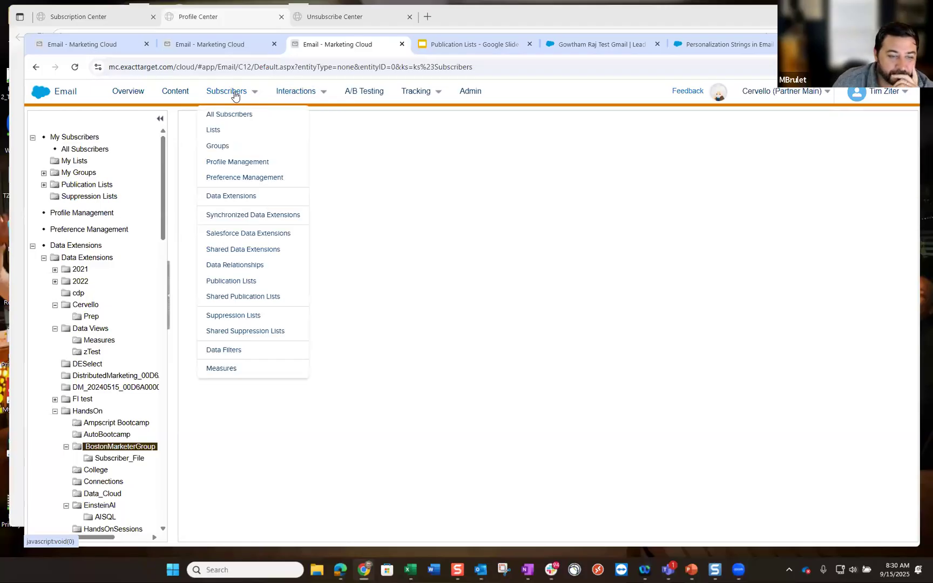
{"action": "left_click", "coordinate": [245, 280]}
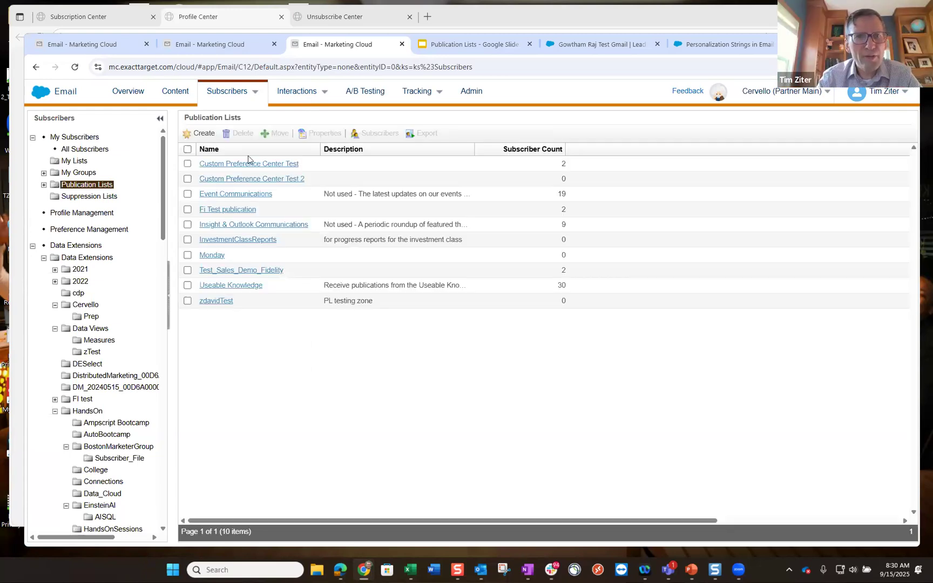
{"action": "left_click", "coordinate": [200, 133]}
- Create a public publication list named Monthly Newsletter
{"action": "left_click", "coordinate": [227, 179]}
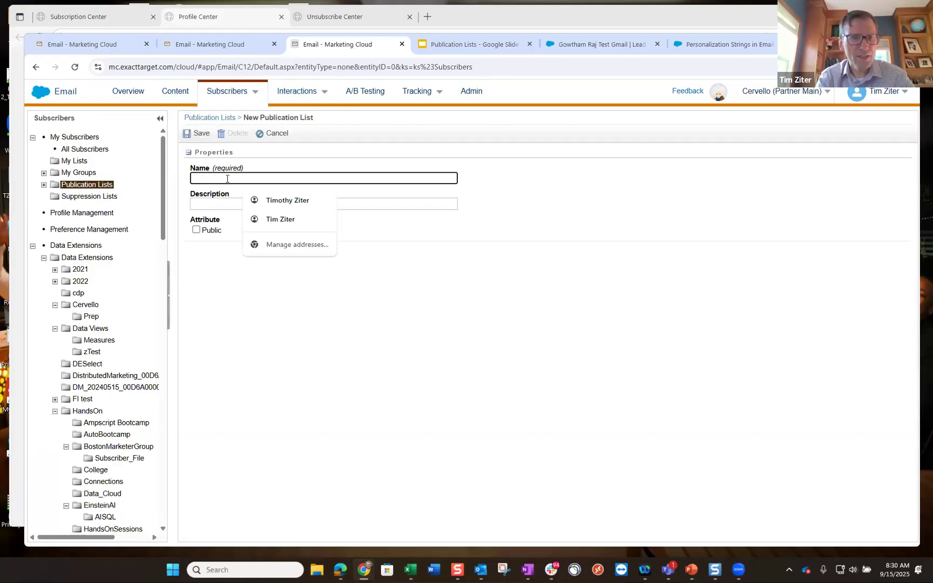
{"action": "type", "text": "Ne"}
{"action": "key", "text": "BackSpace"}
{"action": "type", "text": "Monthly Newsletter"}
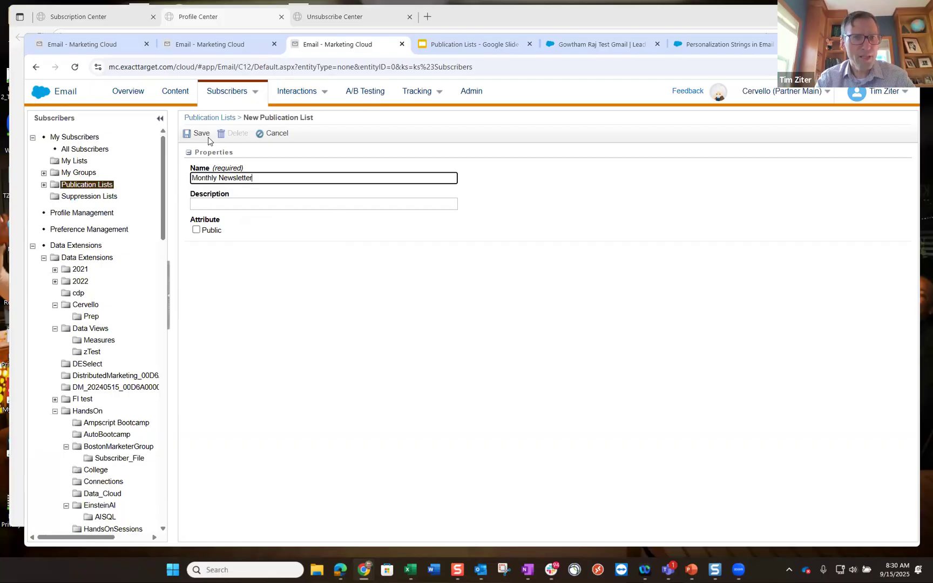
{"action": "left_click", "coordinate": [196, 230]}
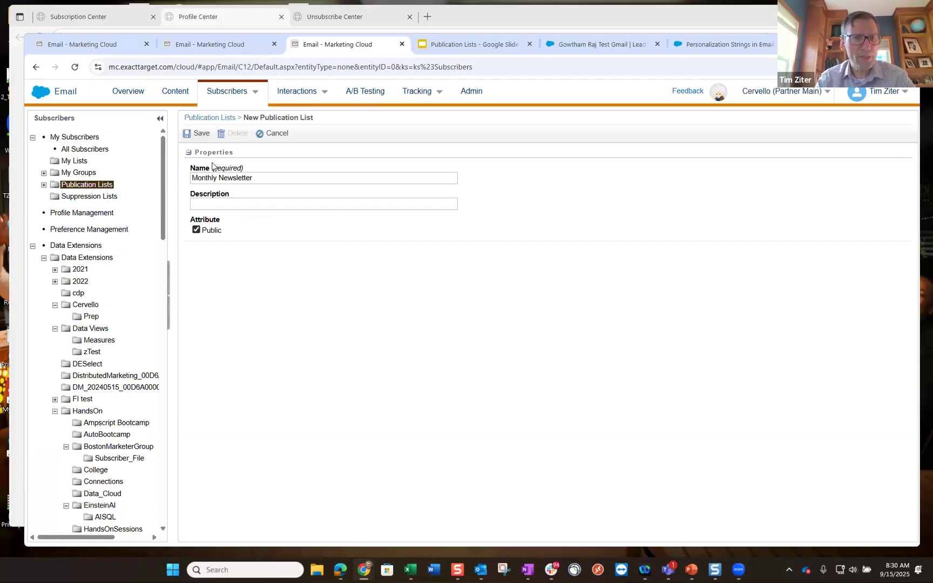
{"action": "left_click", "coordinate": [202, 134]}
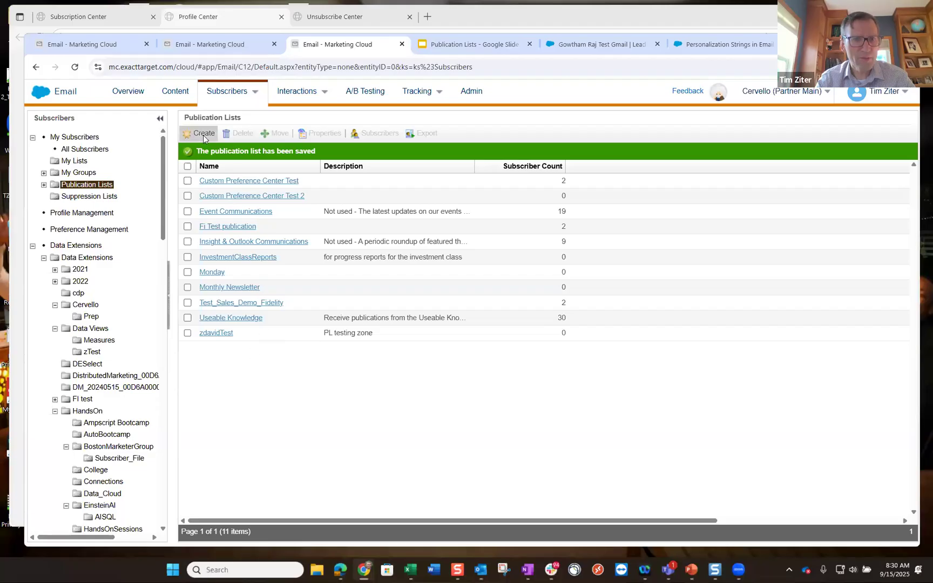
- Create a second publication list named Weekly Deals
{"action": "left_click", "coordinate": [203, 135]}
{"action": "left_click", "coordinate": [208, 179]}
{"action": "type", "text": "Weekly Deals"}
{"action": "left_click", "coordinate": [221, 232]}
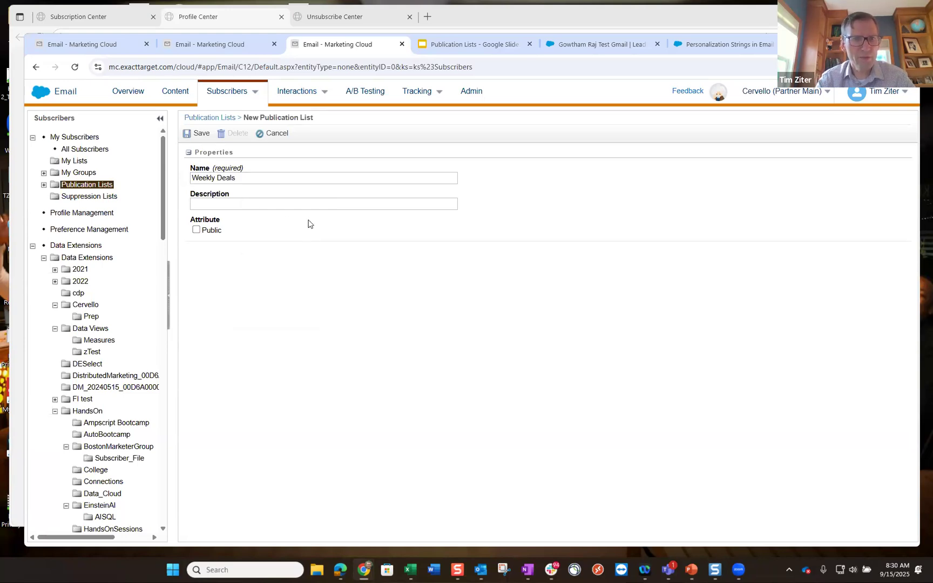
{"action": "left_click", "coordinate": [200, 133]}
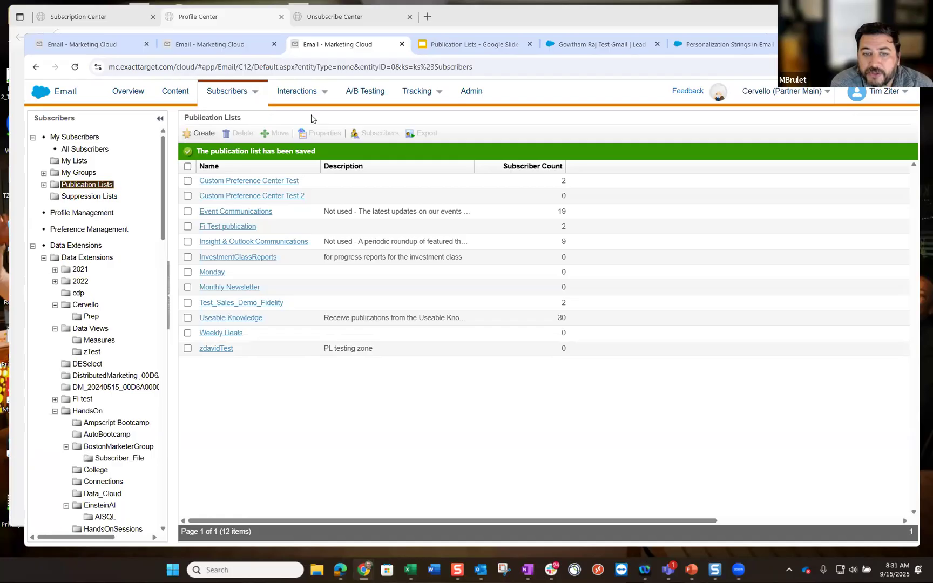
- Save the Publication List Test email draft and advance it to Preview and Test
{"action": "left_click", "coordinate": [219, 43]}
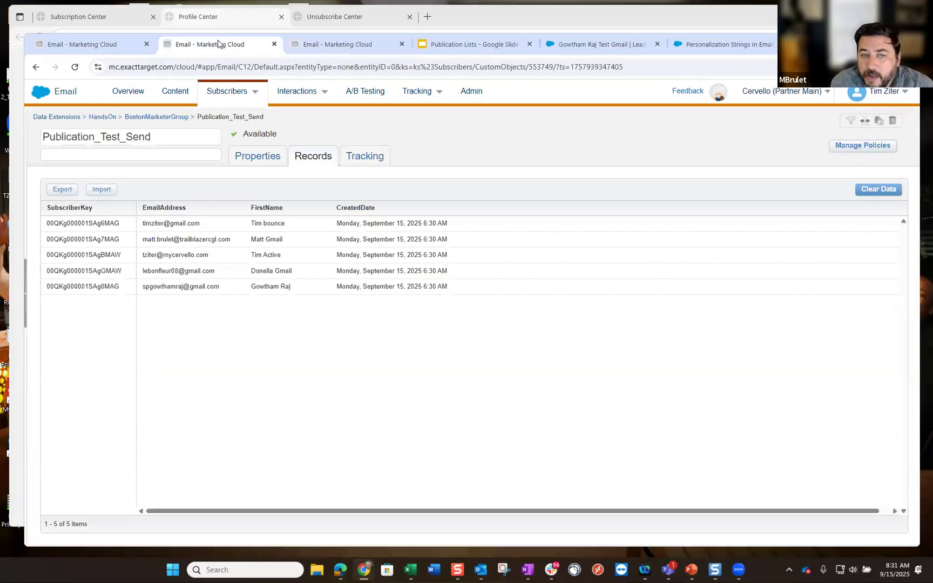
{"action": "left_click", "coordinate": [114, 49]}
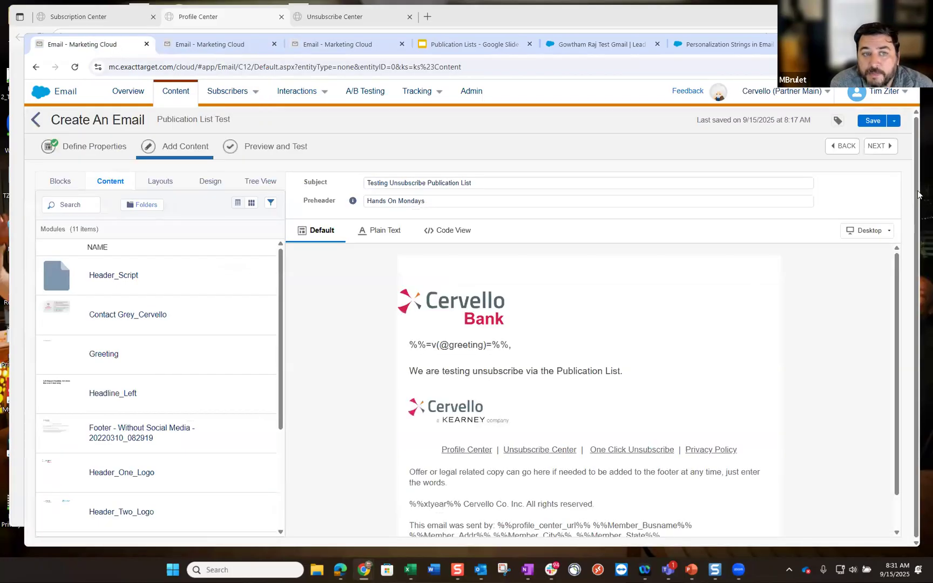
{"action": "left_click", "coordinate": [870, 121]}
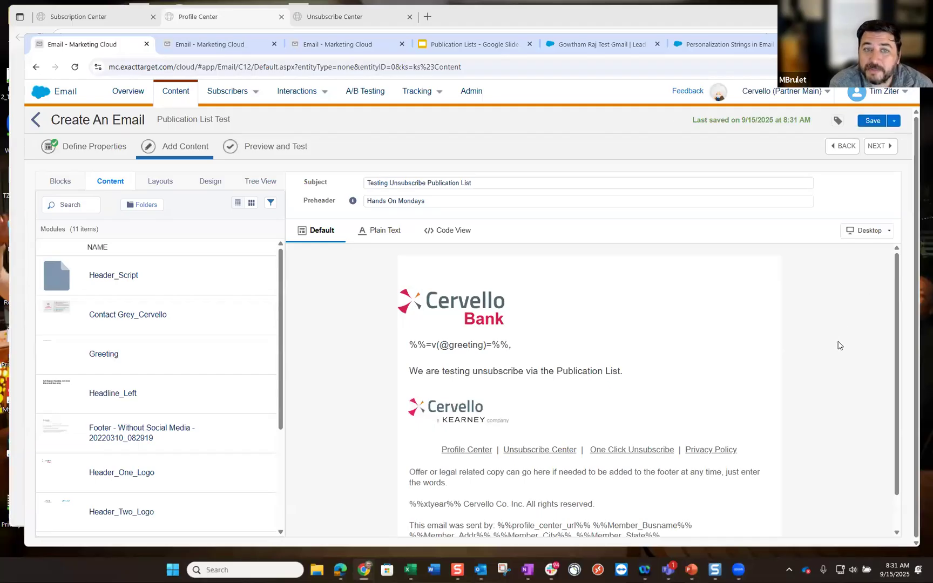
{"action": "scroll", "coordinate": [838, 344], "scroll_direction": "down", "scroll_amount": 1}
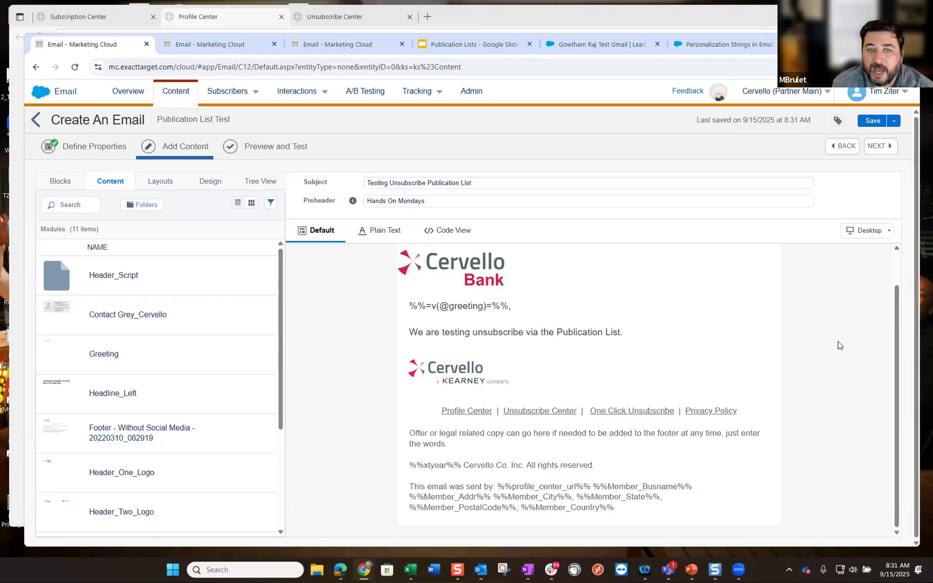
{"action": "left_click", "coordinate": [276, 147]}
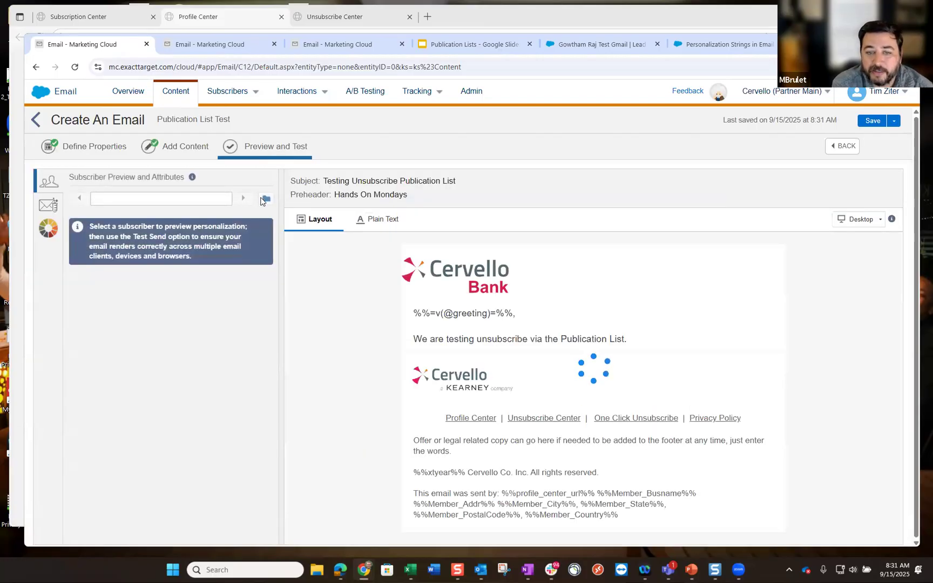
- Pick Publication_Test_Send under Data Extensions > HandsOn > BostonMarketerGroup as preview recipients
{"action": "left_click", "coordinate": [265, 199]}
{"action": "left_click", "coordinate": [83, 289]}
{"action": "scroll", "coordinate": [114, 346], "scroll_direction": "down", "scroll_amount": 4}
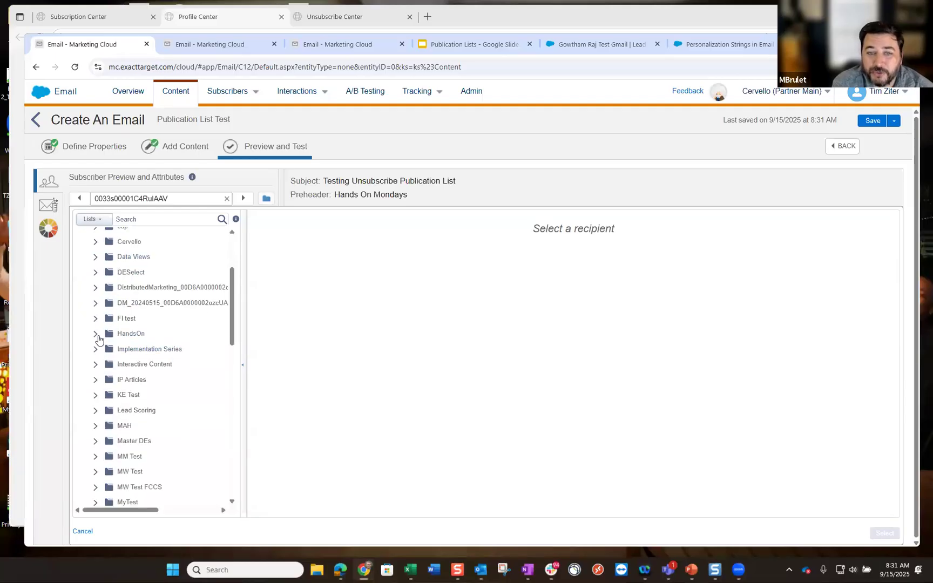
{"action": "left_click", "coordinate": [96, 335]}
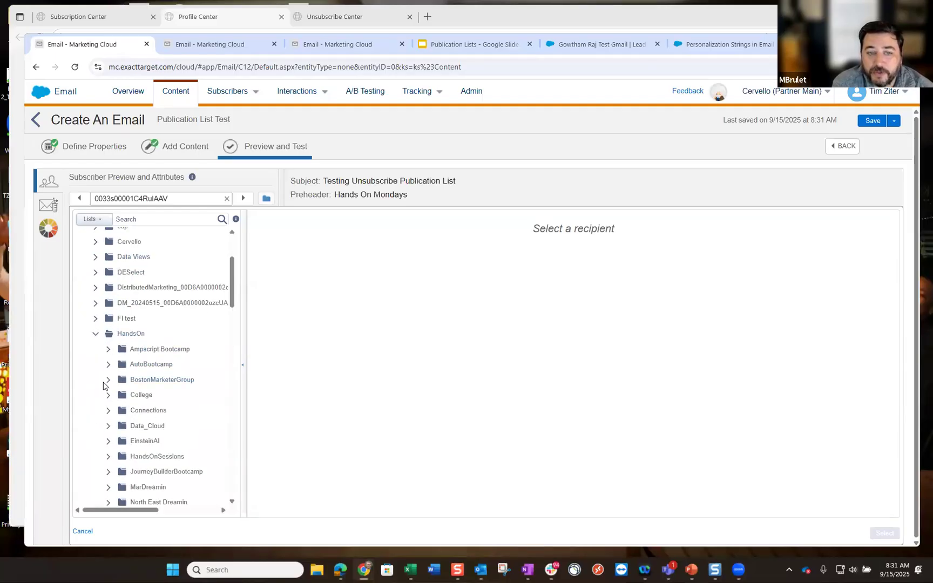
{"action": "left_click", "coordinate": [107, 382]}
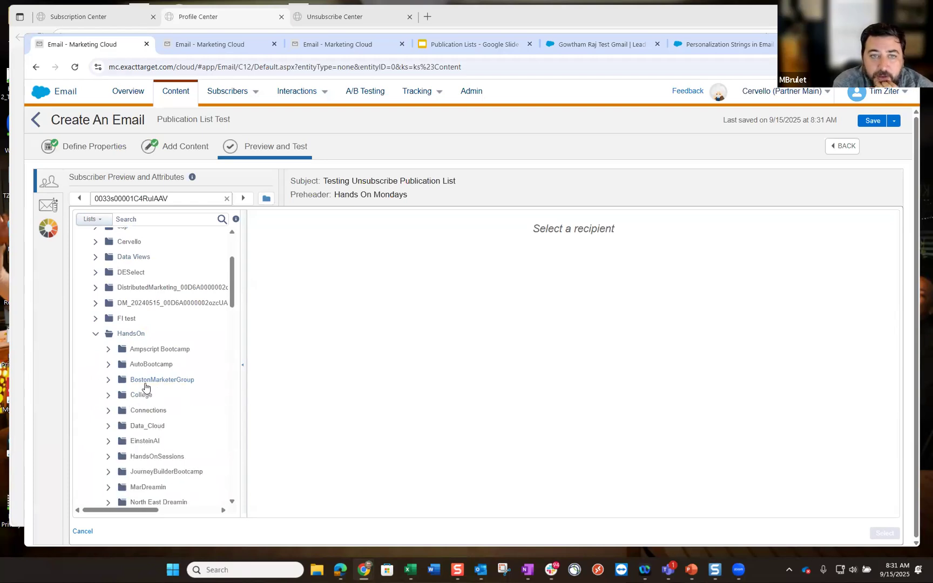
{"action": "left_click", "coordinate": [144, 385]}
{"action": "scroll", "coordinate": [169, 422], "scroll_direction": "down", "scroll_amount": 5}
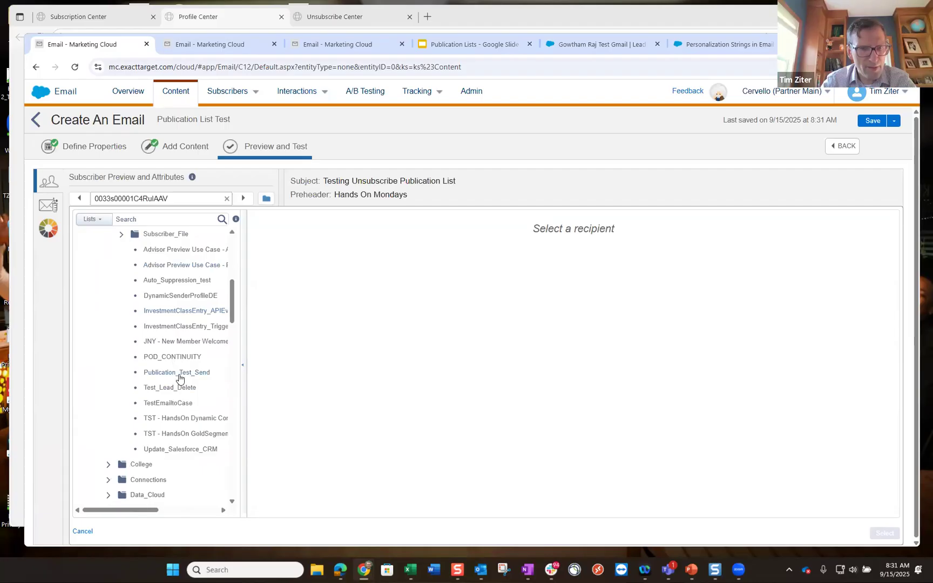
{"action": "left_click", "coordinate": [180, 376]}
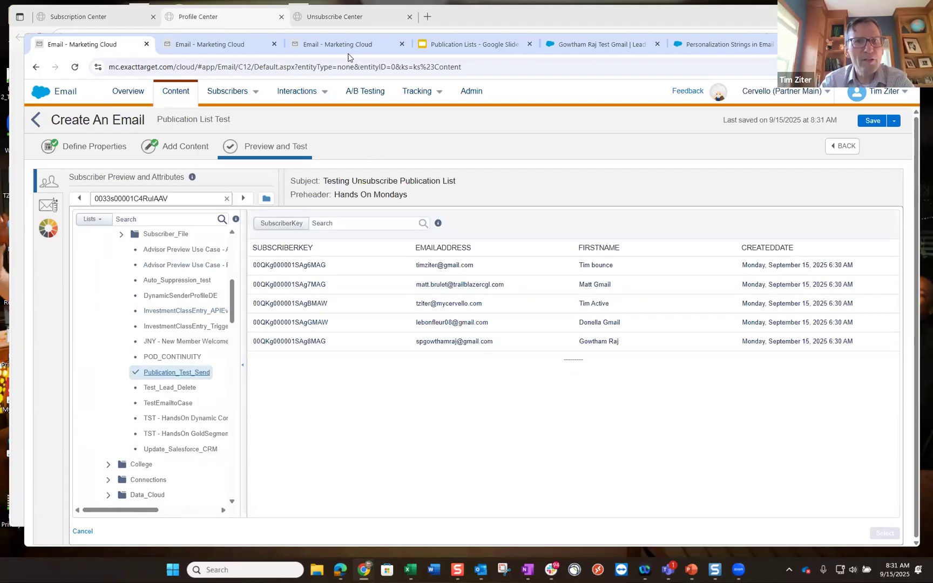
{"action": "left_click", "coordinate": [349, 47]}
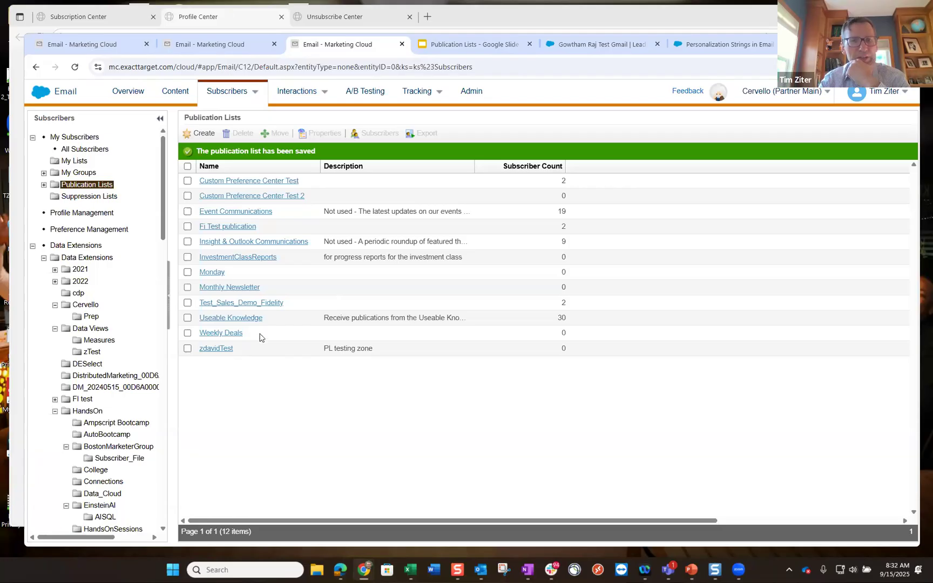
{"action": "left_click", "coordinate": [241, 52]}
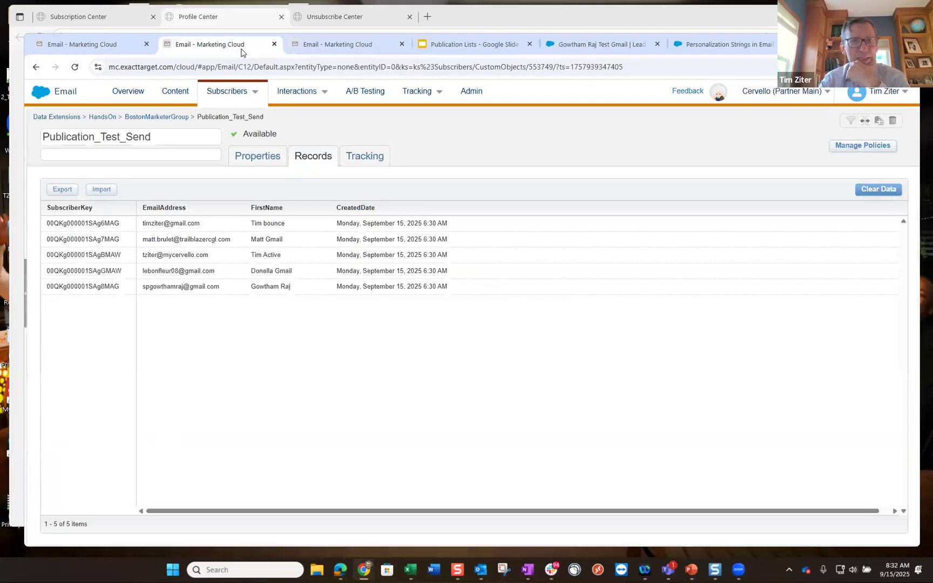
- Preview the email personalized for the first Publication_Test_Send subscriber, then save the draft
{"action": "left_click", "coordinate": [122, 48]}
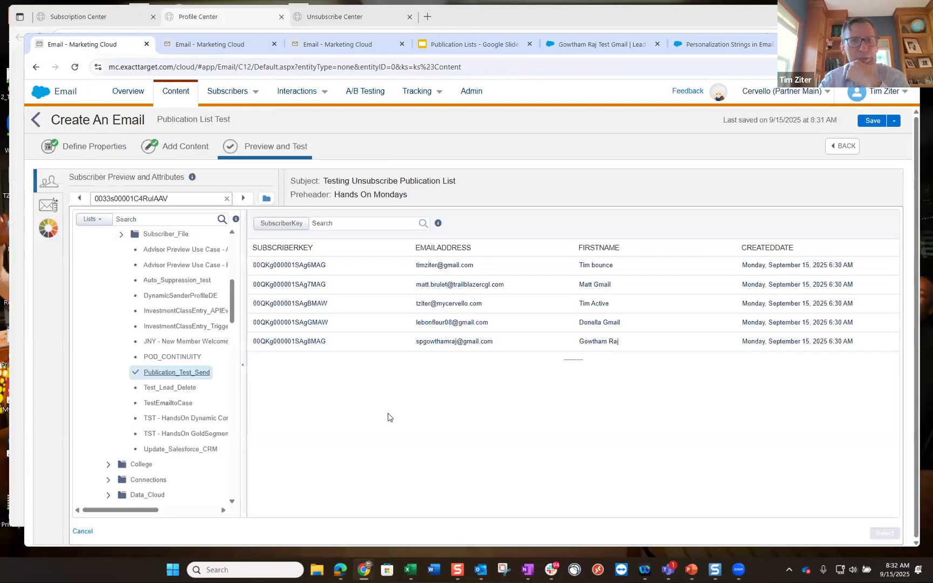
{"action": "left_click", "coordinate": [295, 264]}
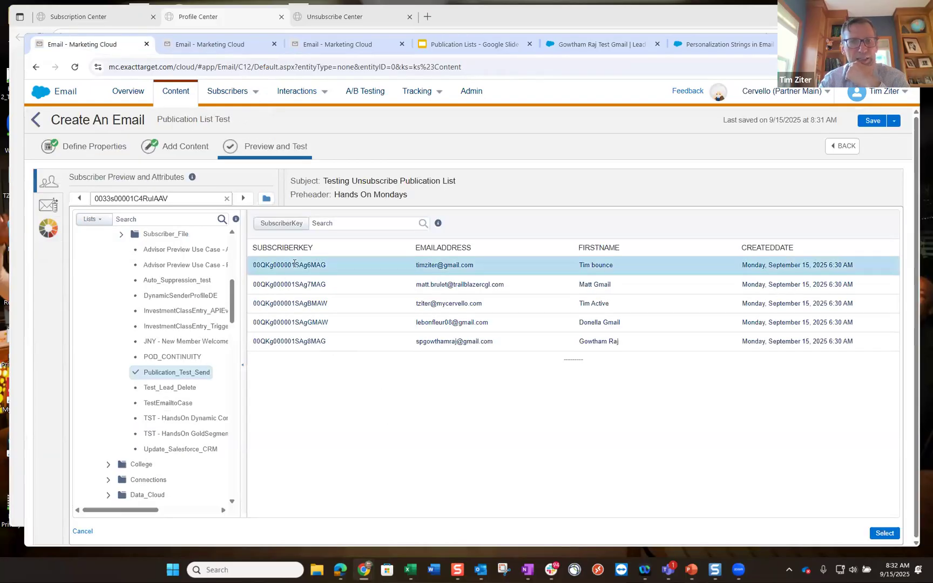
{"action": "left_click", "coordinate": [896, 533]}
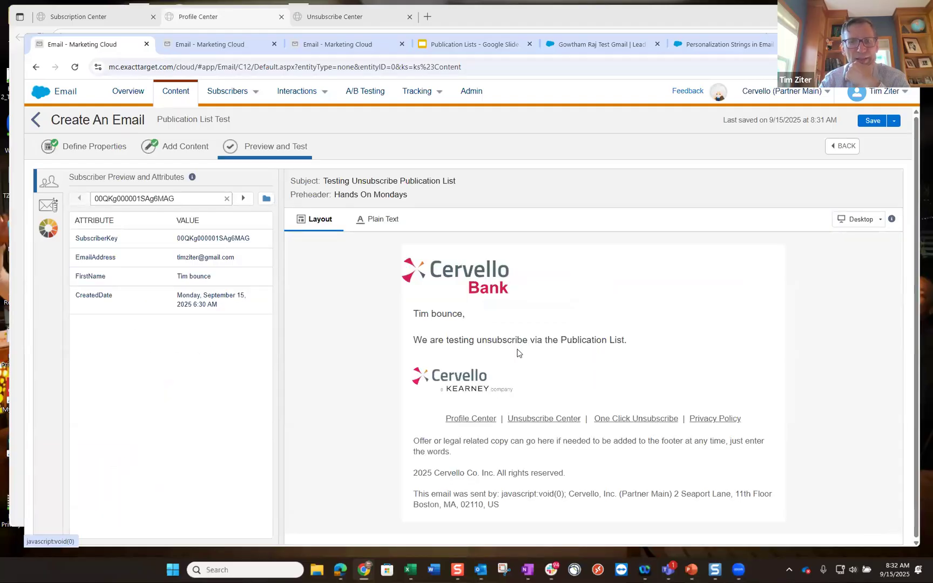
{"action": "left_click", "coordinate": [244, 199]}
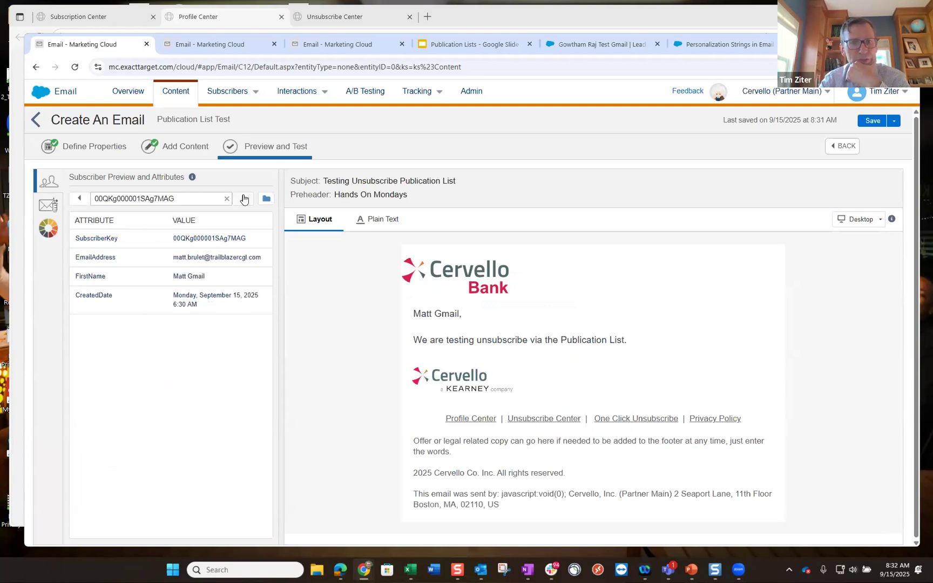
{"action": "left_click", "coordinate": [80, 199]}
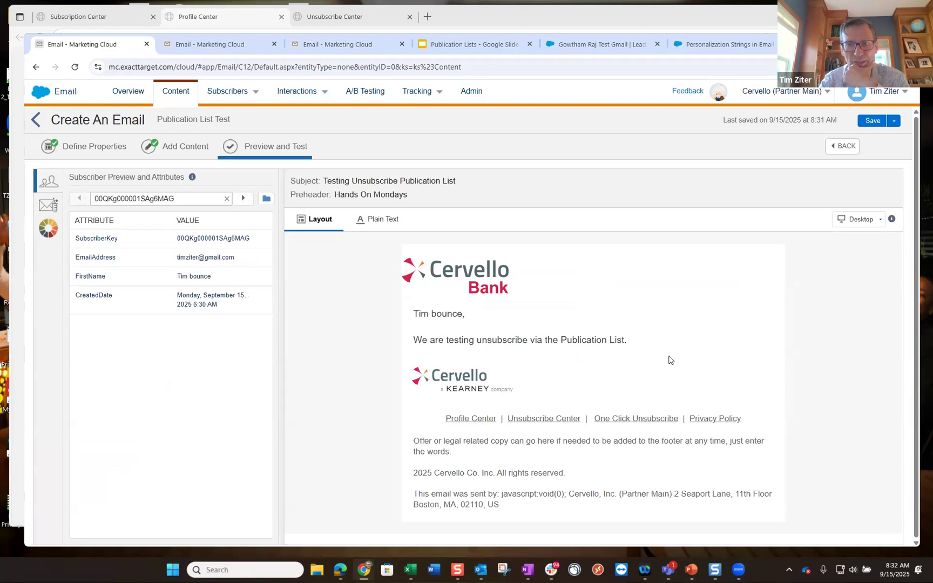
{"action": "left_click", "coordinate": [872, 122]}
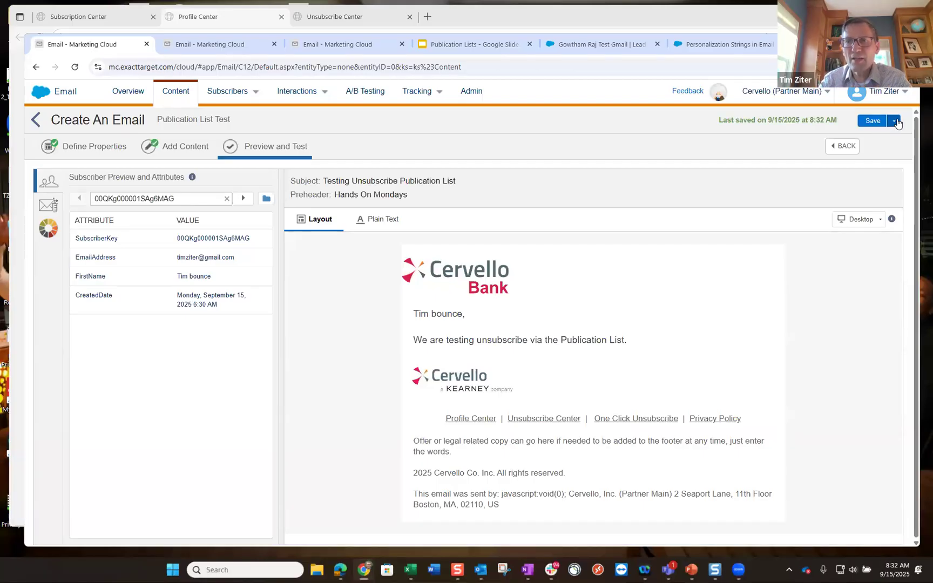
{"action": "left_click", "coordinate": [894, 121]}
- Start the send and choose the Cervello - Next sender profile
{"action": "left_click", "coordinate": [851, 146]}
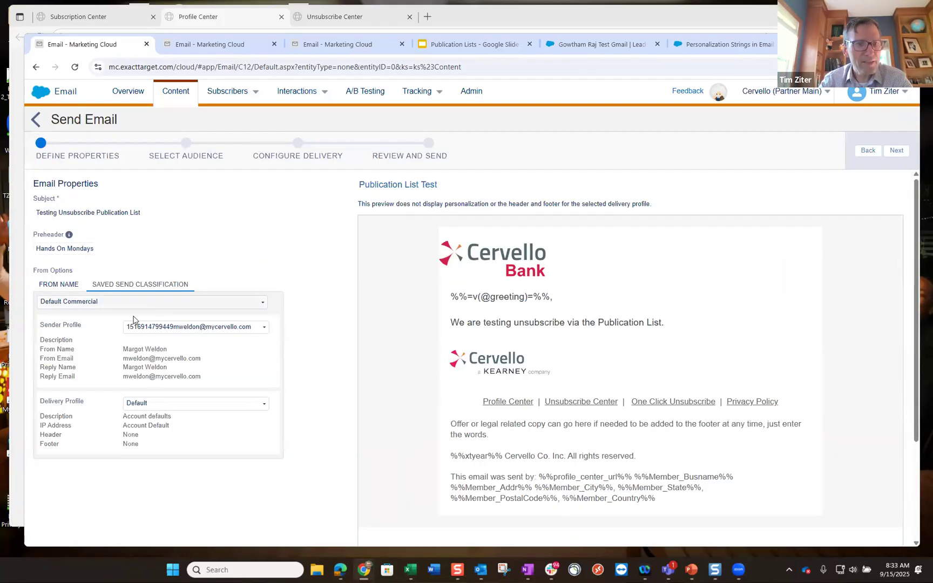
{"action": "left_click", "coordinate": [202, 327]}
{"action": "scroll", "coordinate": [204, 389], "scroll_direction": "down", "scroll_amount": 5}
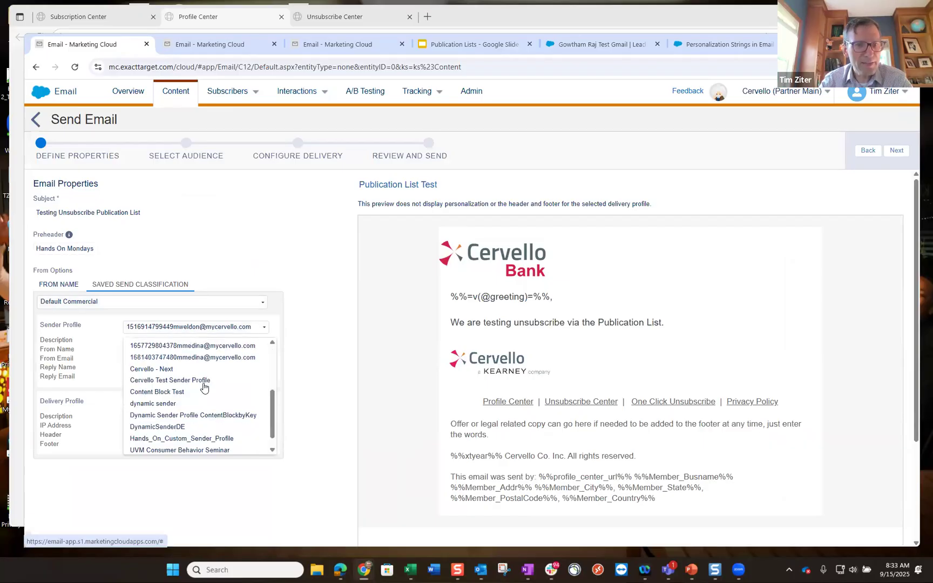
{"action": "left_click", "coordinate": [165, 355]}
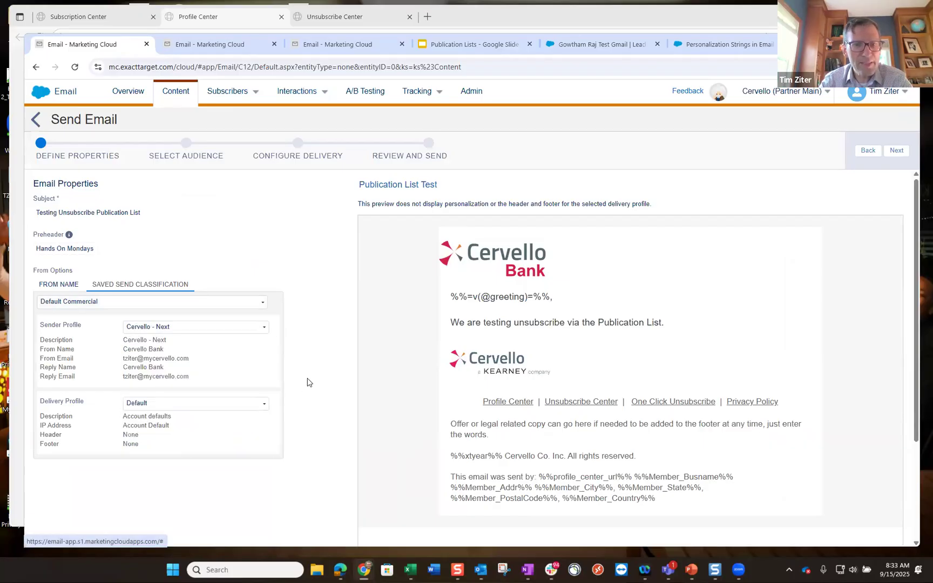
{"action": "left_click", "coordinate": [896, 151]}
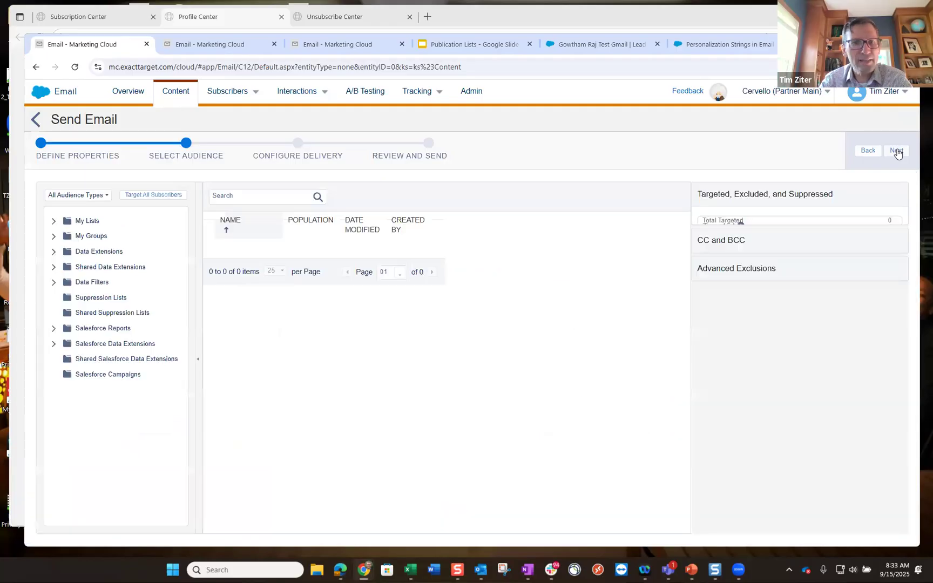
- Target the Publication_Test_Send data extension with Monthly Newsletter as the publication list
{"action": "left_click", "coordinate": [77, 258]}
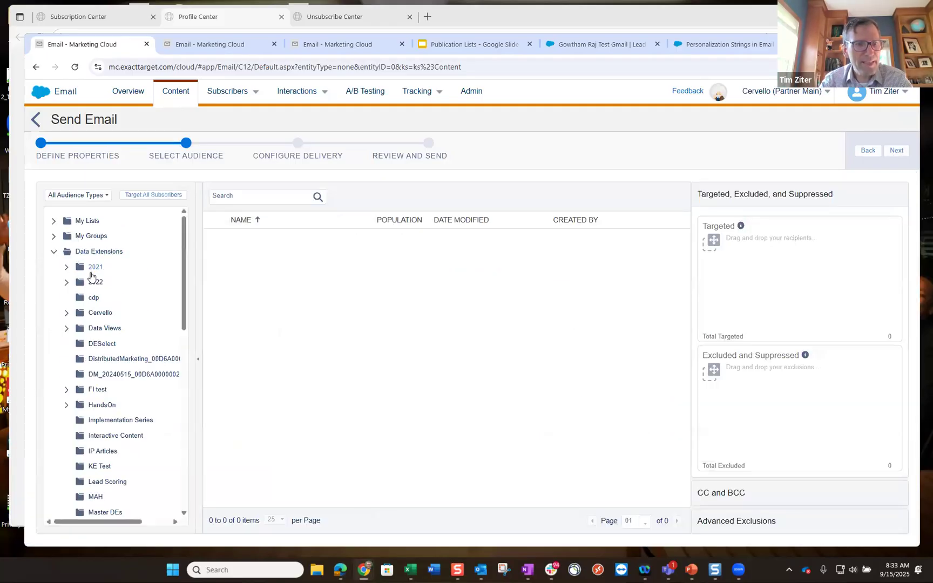
{"action": "left_click", "coordinate": [67, 405]}
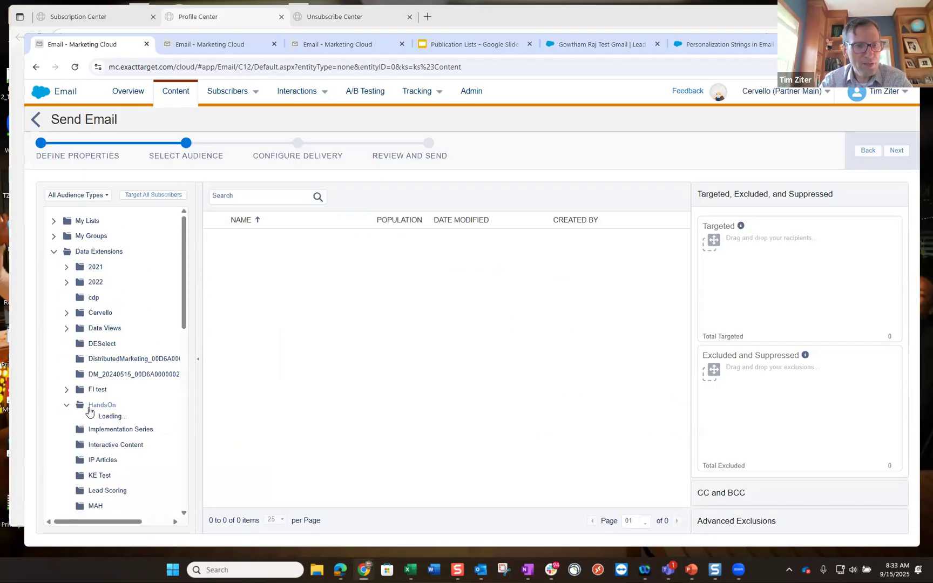
{"action": "scroll", "coordinate": [129, 402], "scroll_direction": "down", "scroll_amount": 1}
{"action": "left_click", "coordinate": [131, 400]}
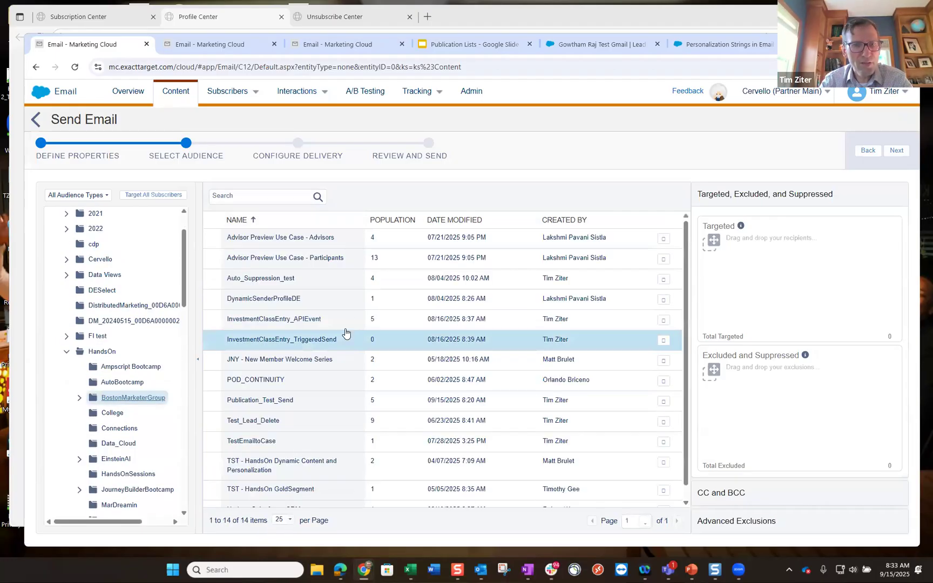
{"action": "scroll", "coordinate": [316, 331], "scroll_direction": "down", "scroll_amount": 1}
{"action": "left_click_drag", "start_coordinate": [281, 385], "coordinate": [771, 280]}
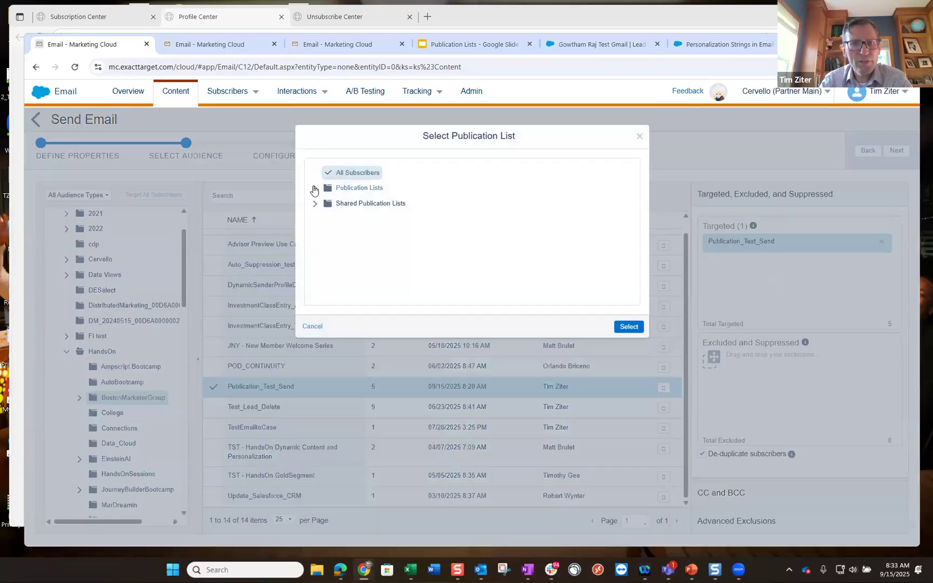
{"action": "left_click", "coordinate": [315, 188]}
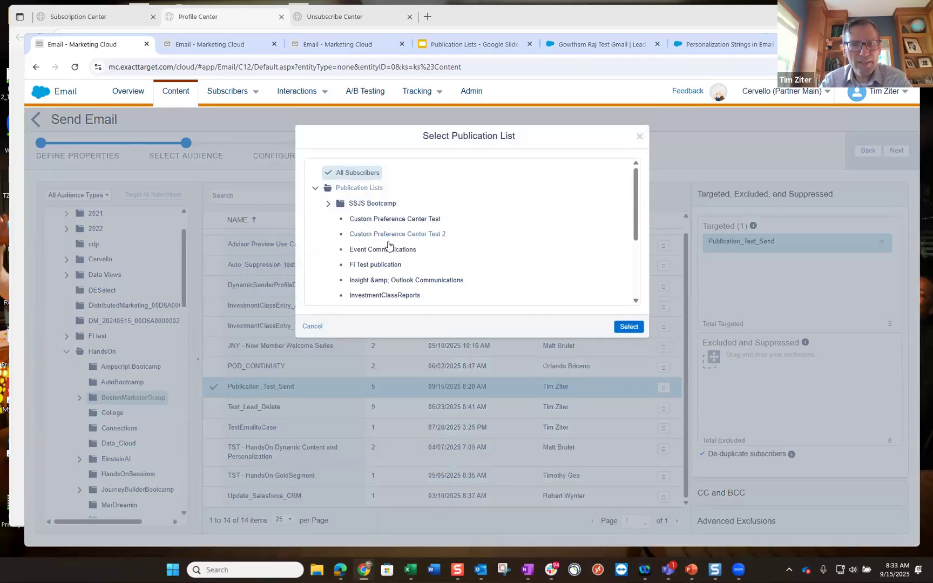
{"action": "scroll", "coordinate": [387, 246], "scroll_direction": "down", "scroll_amount": 1}
{"action": "left_click", "coordinate": [381, 275]}
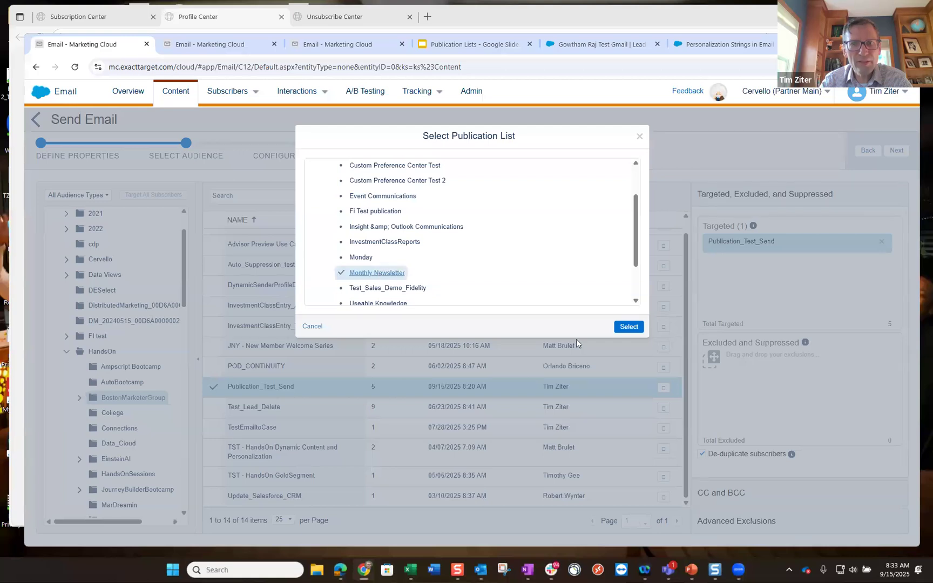
{"action": "scroll", "coordinate": [416, 216], "scroll_direction": "up", "scroll_amount": 1}
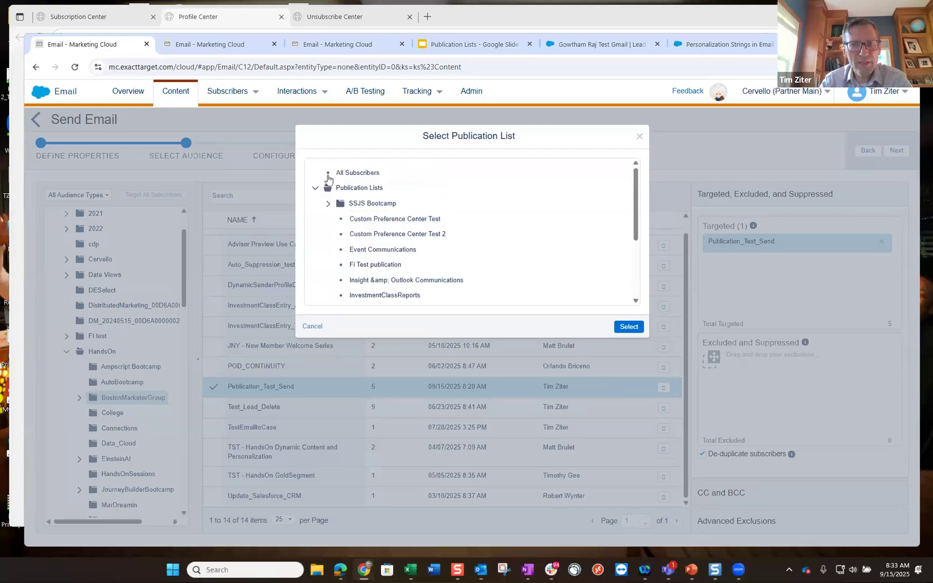
{"action": "scroll", "coordinate": [454, 238], "scroll_direction": "down", "scroll_amount": 2}
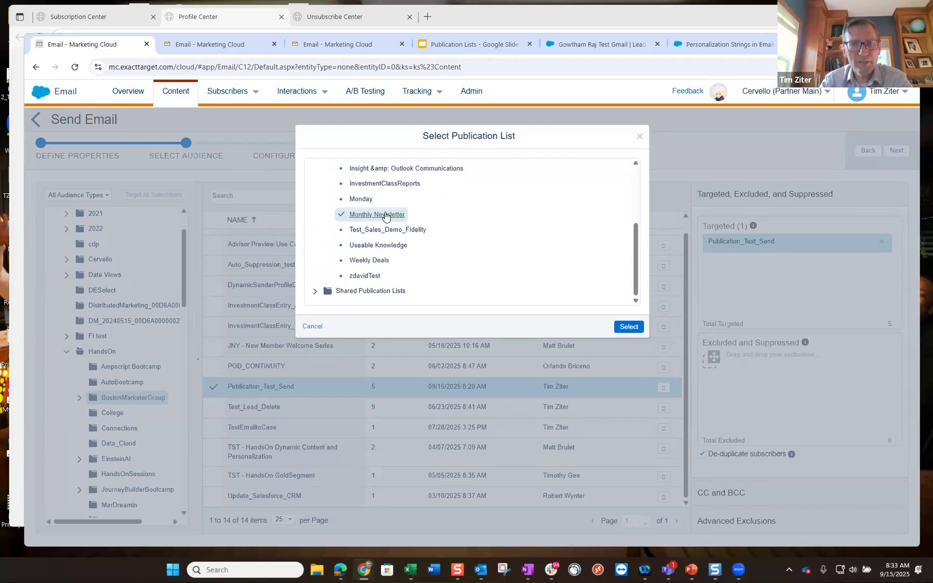
{"action": "left_click", "coordinate": [628, 327]}
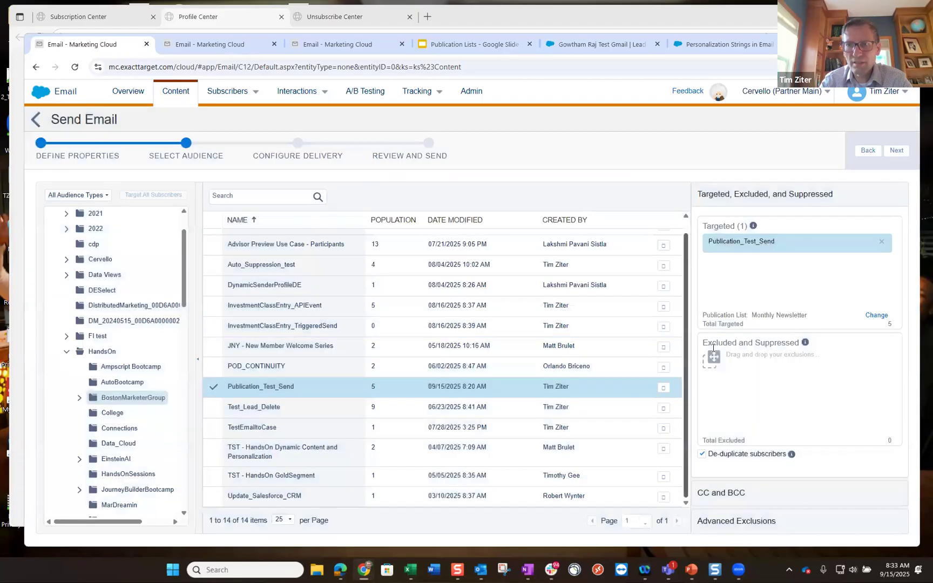
- Pass delivery settings, confirm the email is ready to send, and send it
{"action": "left_click", "coordinate": [897, 152]}
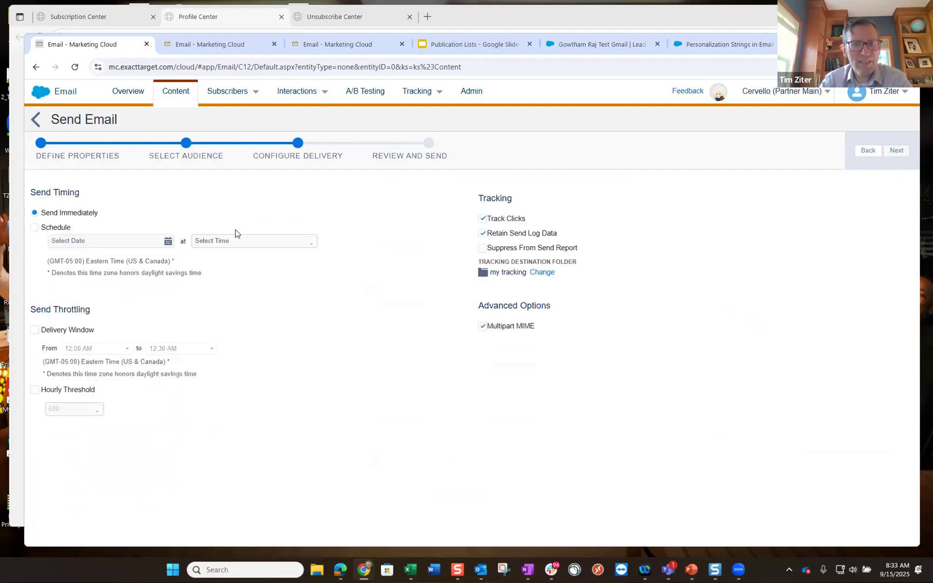
{"action": "left_click", "coordinate": [898, 152]}
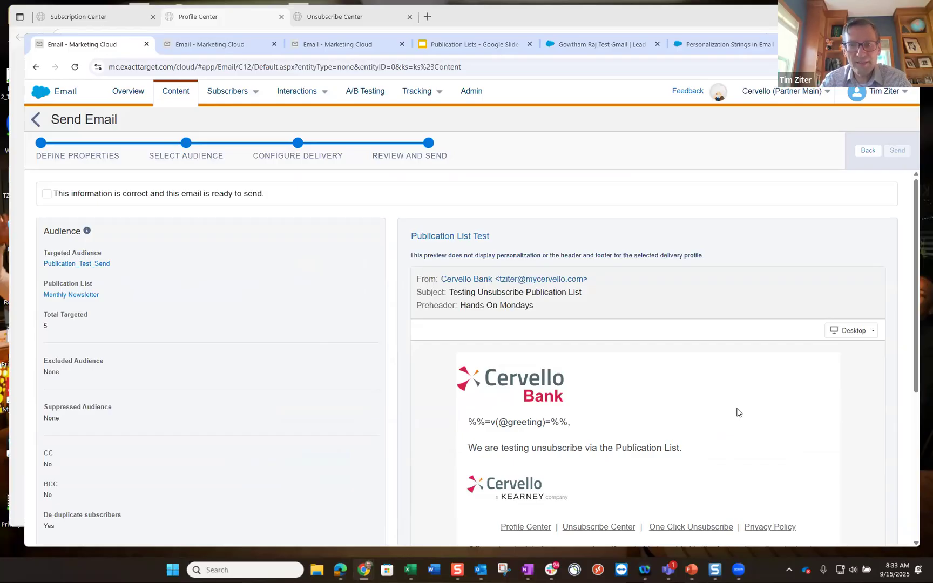
{"action": "scroll", "coordinate": [737, 413], "scroll_direction": "down", "scroll_amount": 3}
{"action": "scroll", "coordinate": [316, 260], "scroll_direction": "up", "scroll_amount": 3}
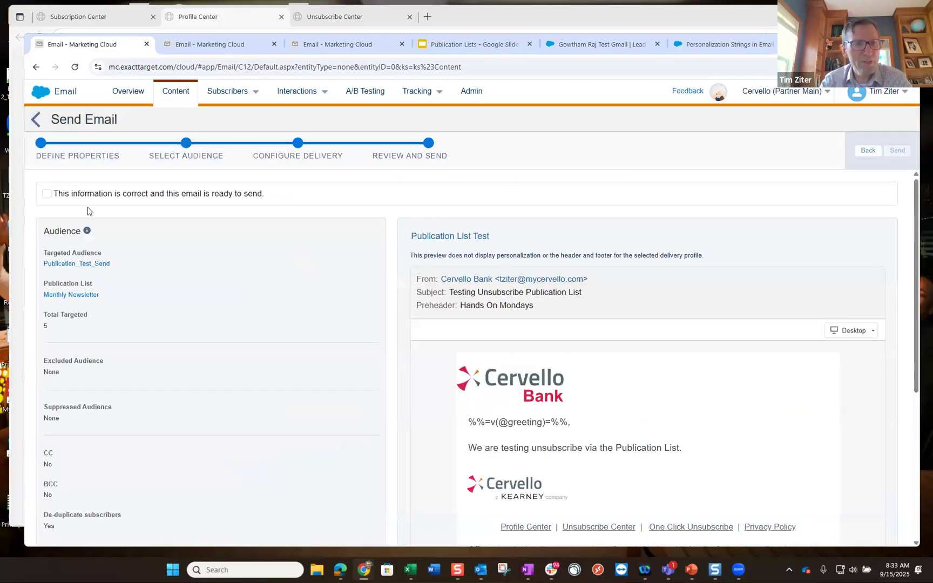
{"action": "left_click", "coordinate": [47, 193]}
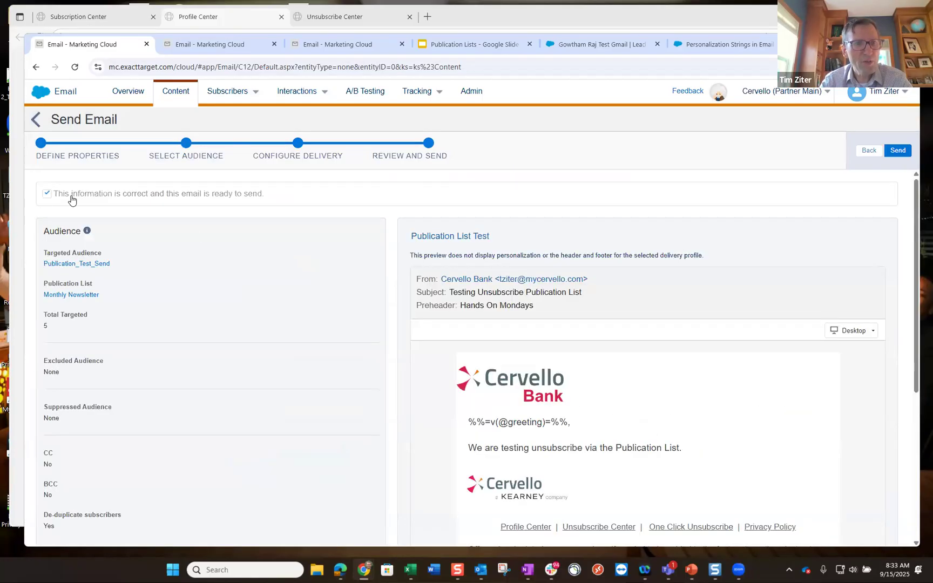
{"action": "left_click", "coordinate": [905, 150]}
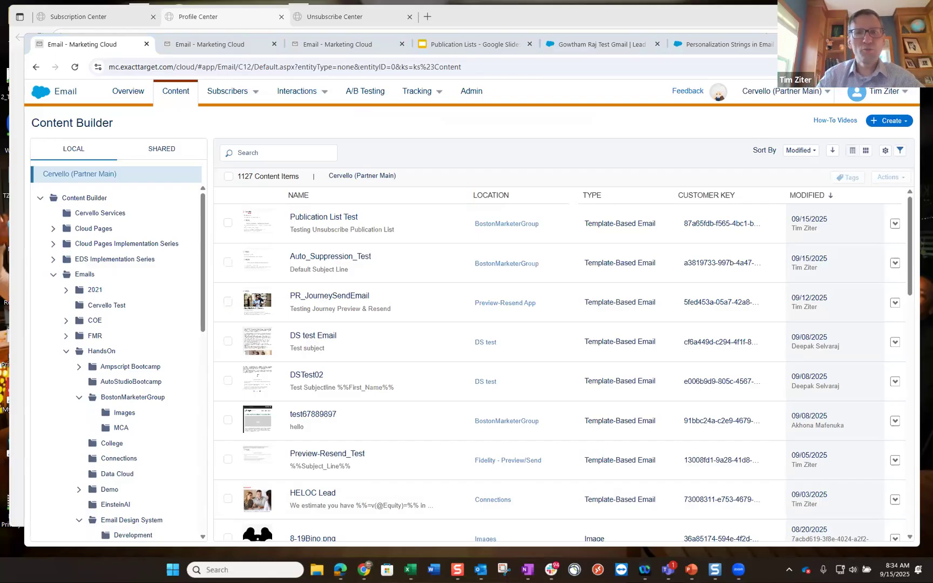
- Review the Publication_Test_Send records and fields against the handsonpubcsv.csv spreadsheet
{"action": "left_click", "coordinate": [240, 47]}
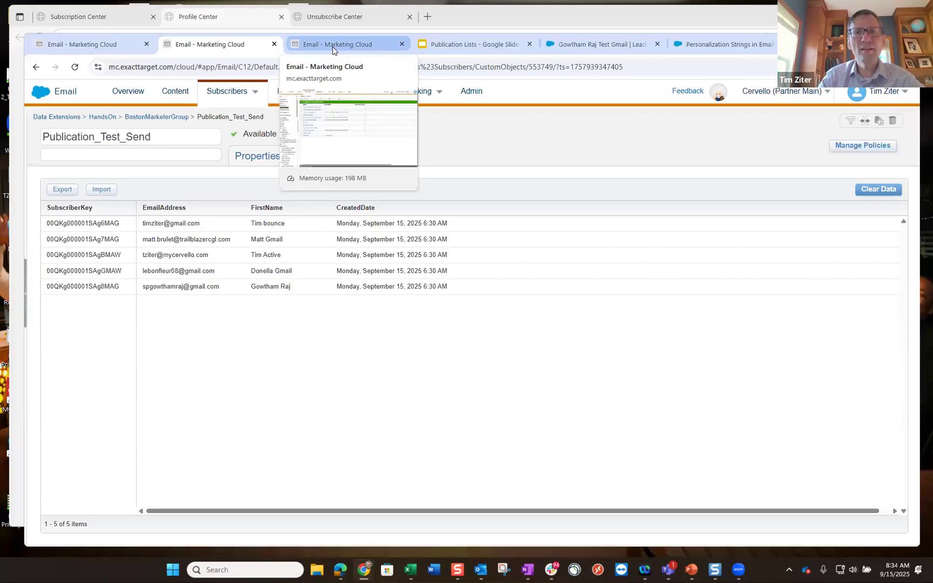
{"action": "left_click", "coordinate": [333, 48]}
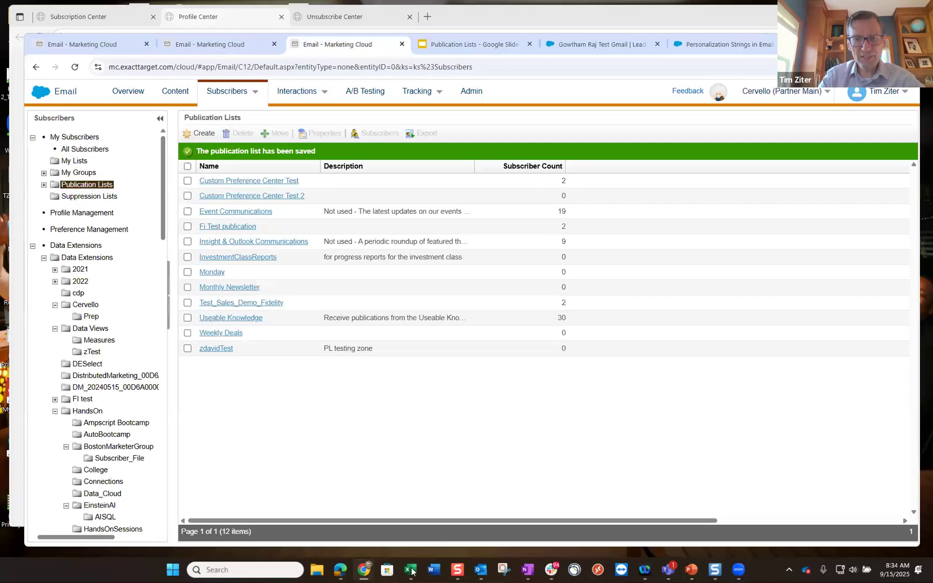
{"action": "mouse_move", "coordinate": [410, 570]}
{"action": "left_click", "coordinate": [449, 540]}
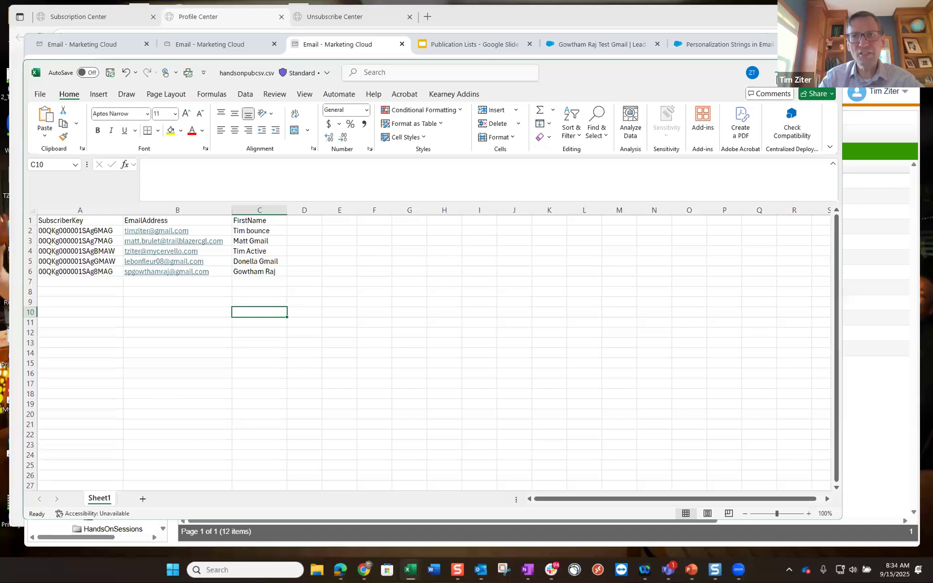
{"action": "left_click", "coordinate": [230, 39]}
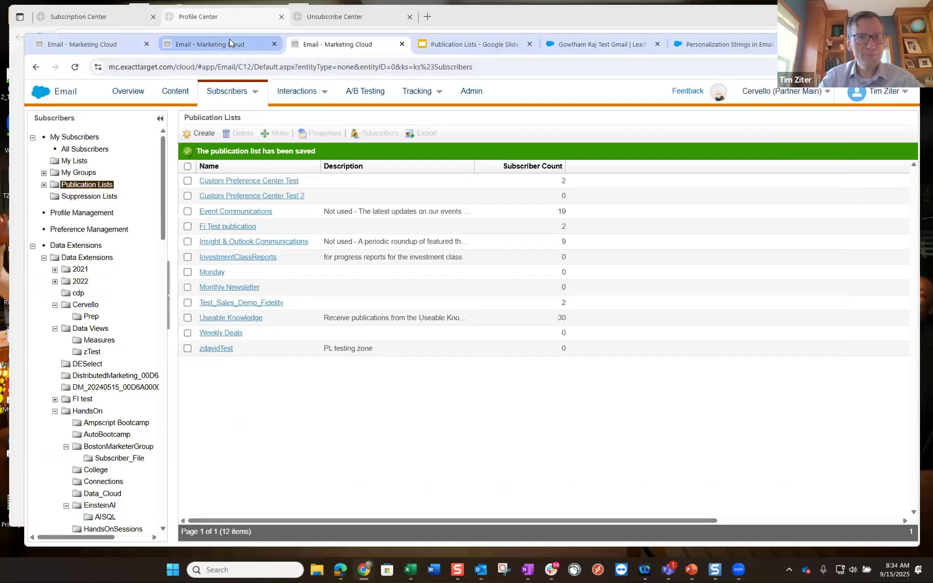
{"action": "left_click", "coordinate": [230, 39]}
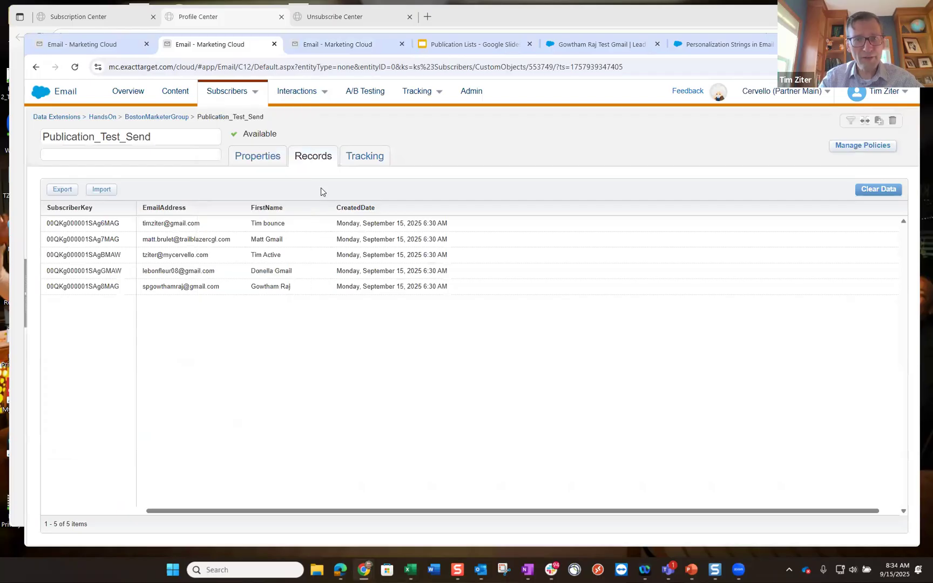
{"action": "left_click", "coordinate": [265, 159]}
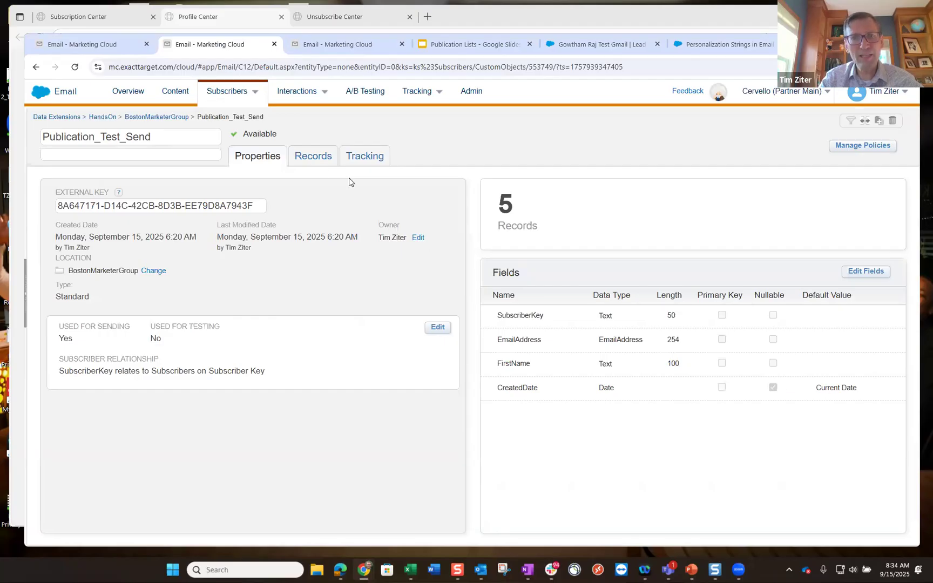
{"action": "left_click", "coordinate": [318, 157]}
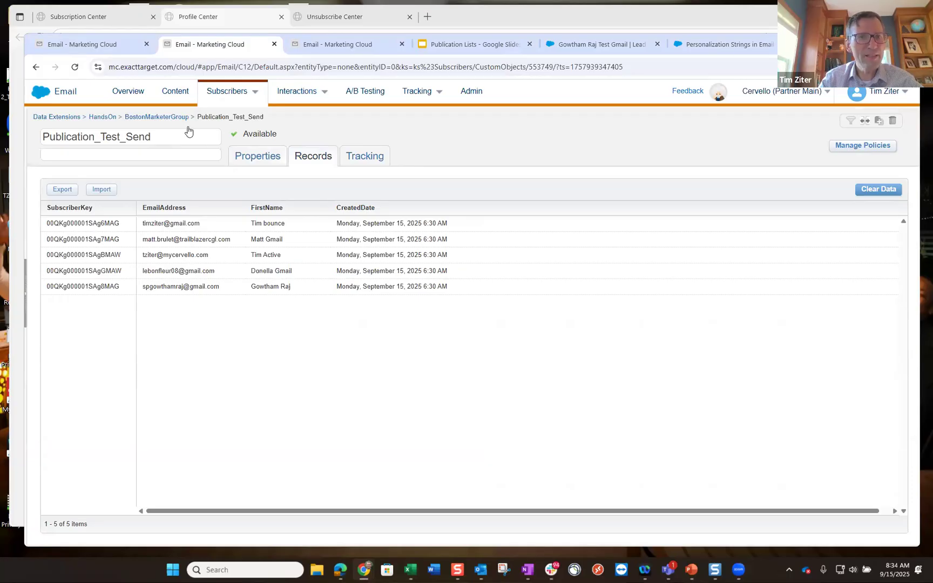
- Open the Monthly Newsletter publication list's subscribers
{"action": "left_click", "coordinate": [220, 97]}
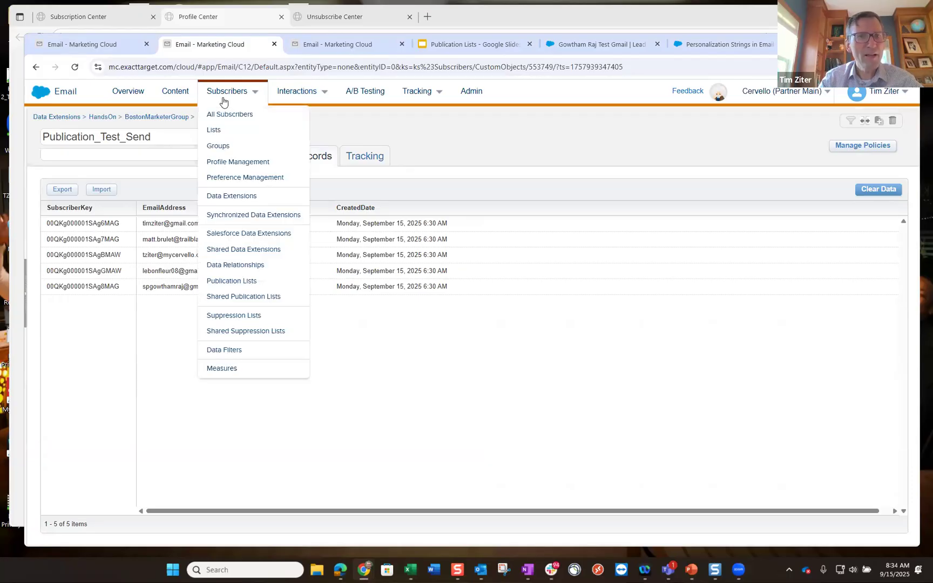
{"action": "left_click", "coordinate": [324, 46]}
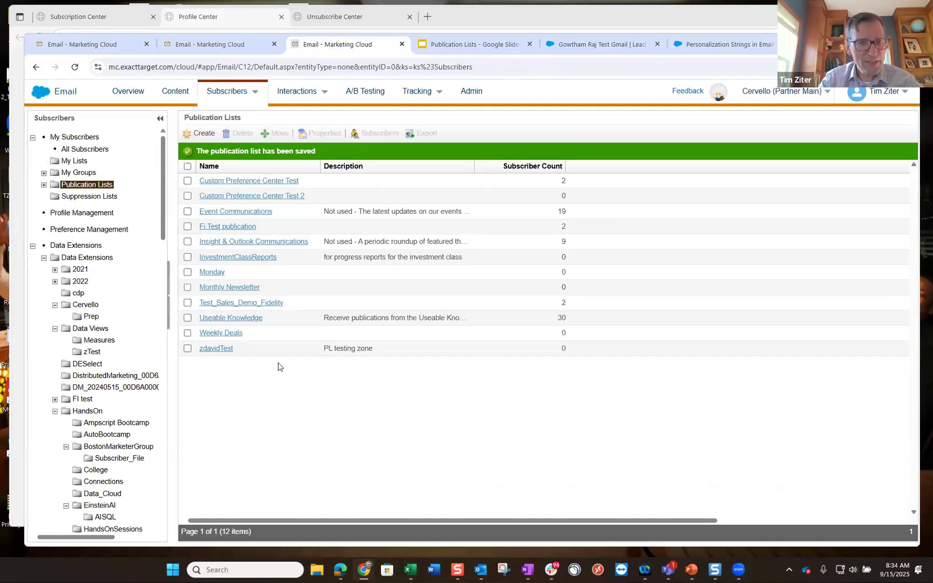
{"action": "left_click", "coordinate": [231, 288]}
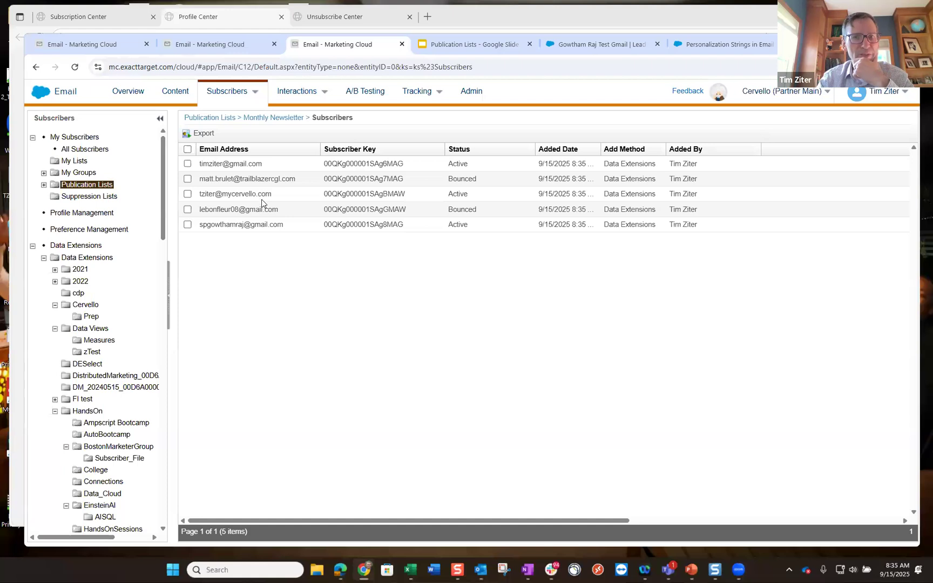
- Duplicate the current Marketing Cloud browser tab
{"action": "right_click", "coordinate": [368, 54]}
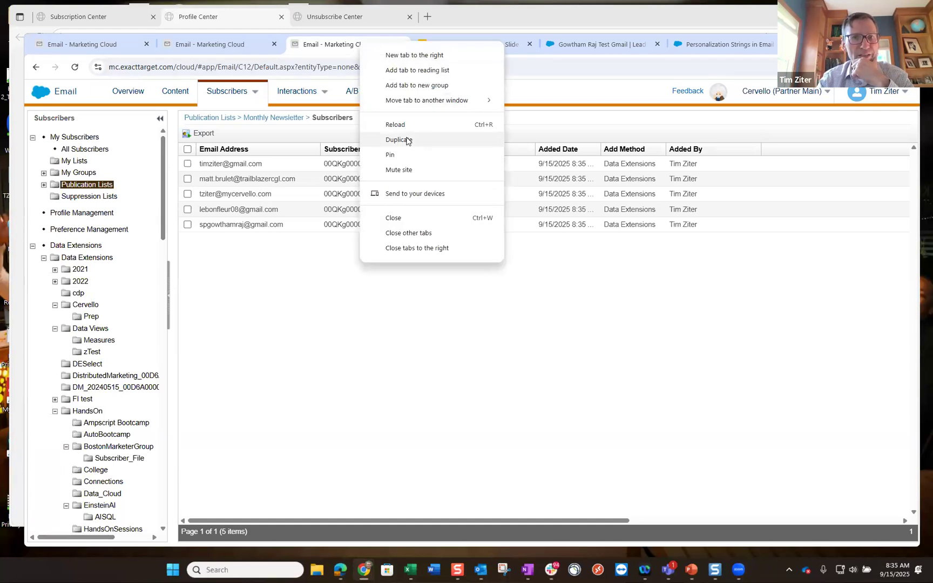
{"action": "left_click", "coordinate": [407, 140]}
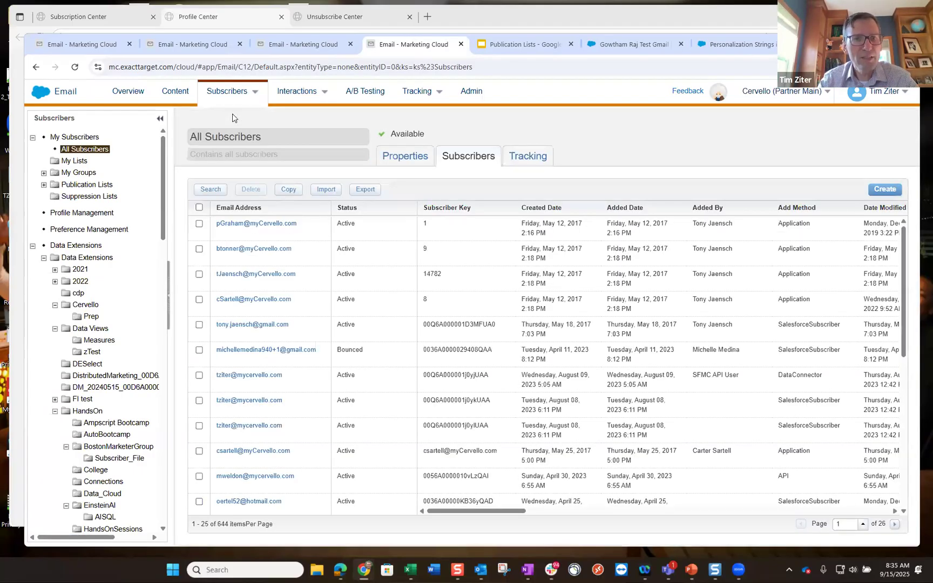
- Search All Subscribers by Subscriber Key for the bounced Monthly Newsletter subscriber
{"action": "left_click", "coordinate": [324, 49]}
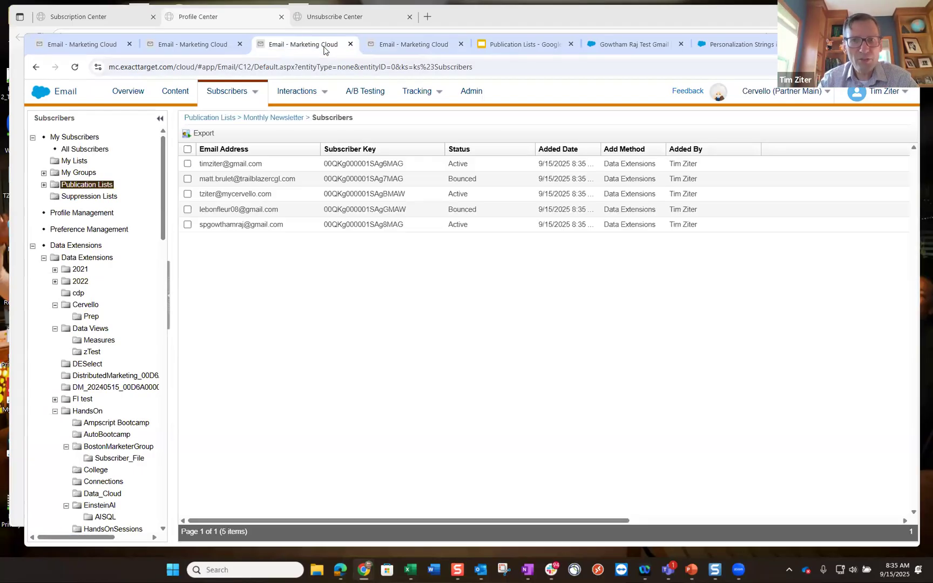
{"action": "left_click_drag", "start_coordinate": [406, 179], "coordinate": [327, 180]}
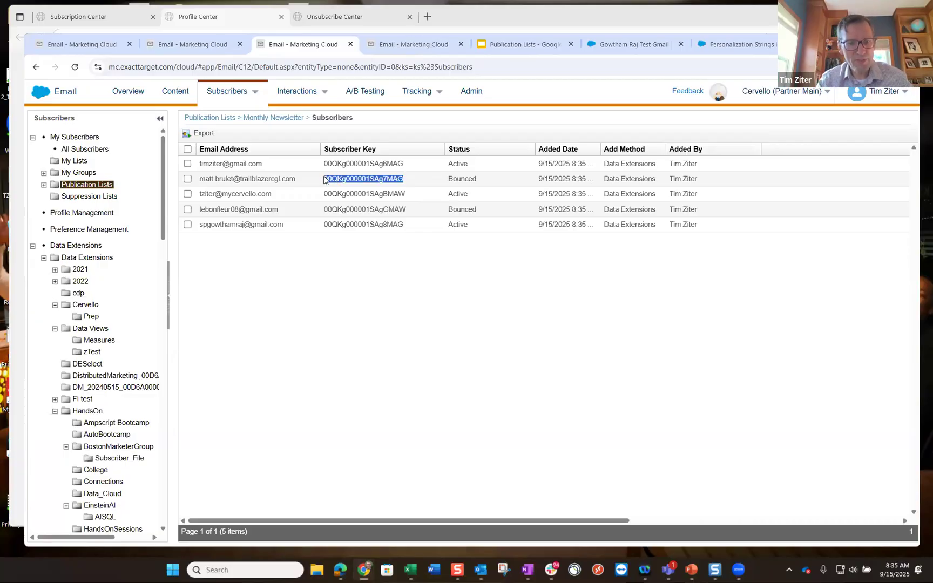
{"action": "left_click", "coordinate": [393, 43]}
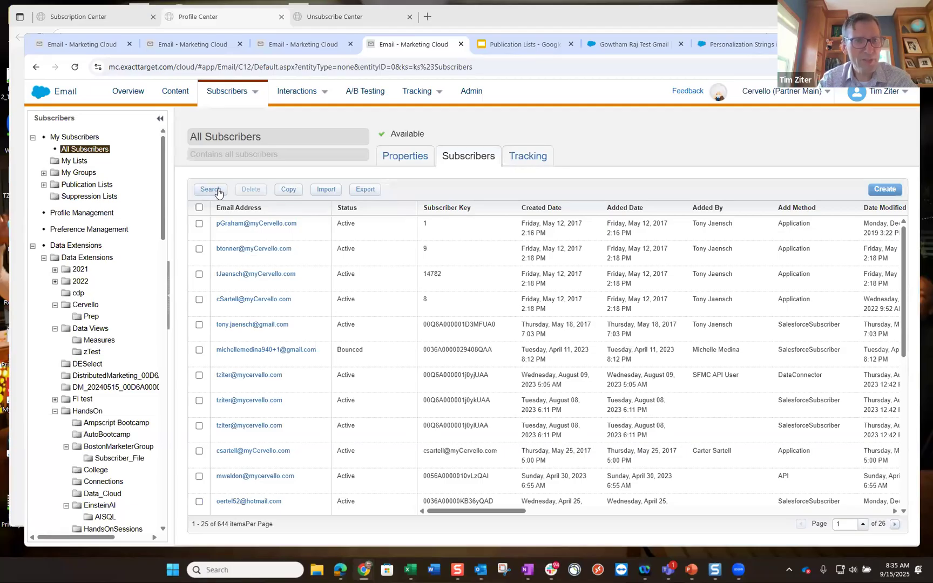
{"action": "mouse_move", "coordinate": [237, 94]}
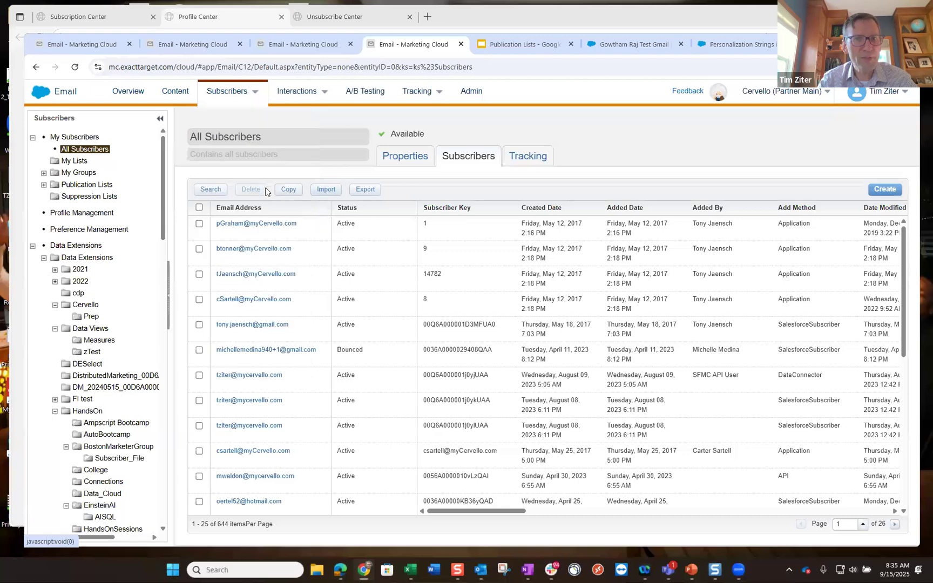
{"action": "left_click", "coordinate": [219, 194]}
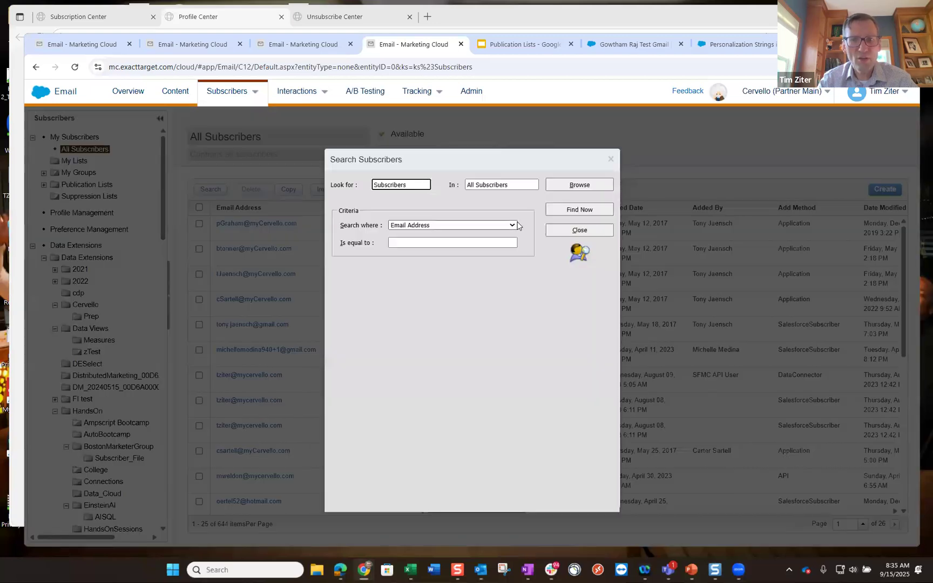
{"action": "left_click", "coordinate": [502, 225]}
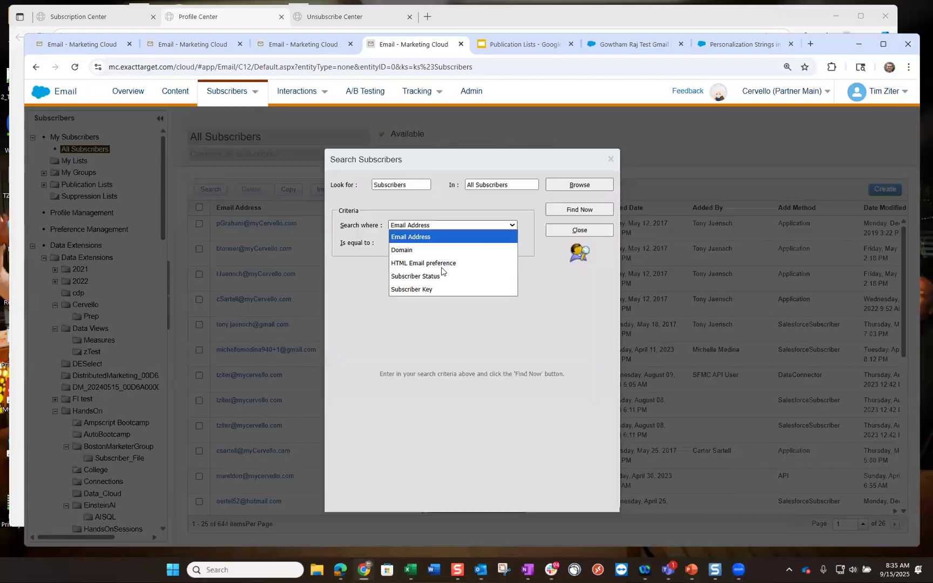
{"action": "left_click", "coordinate": [422, 290]}
{"action": "left_click", "coordinate": [408, 242]}
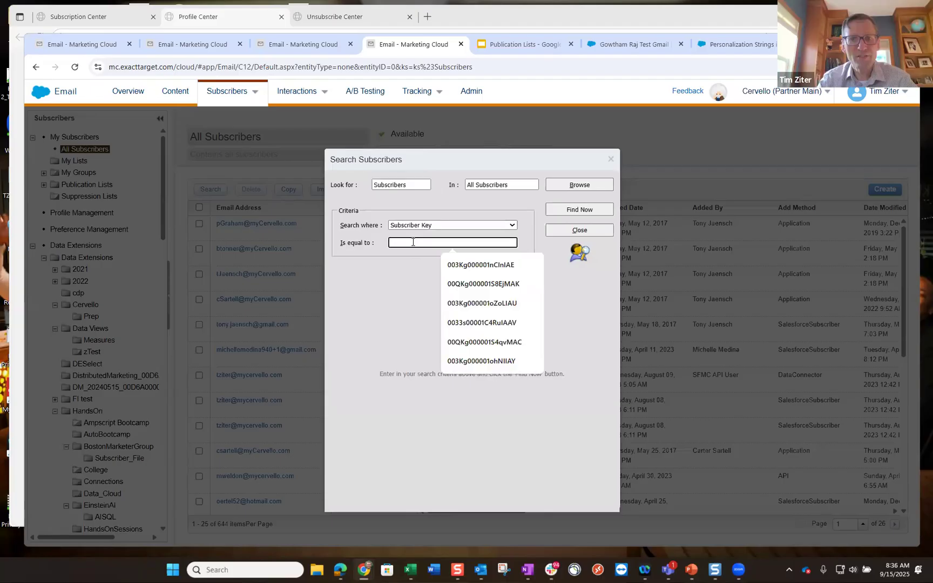
{"action": "left_click", "coordinate": [502, 264]}
{"action": "key", "text": "Return"}
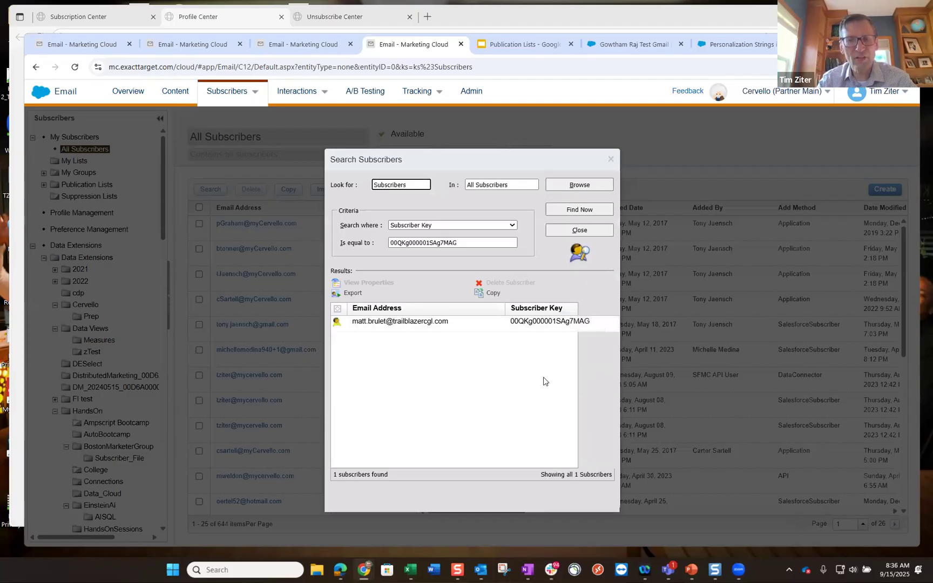
- Repeat the Subscriber Key search using the first Monthly Newsletter subscriber's key
{"action": "left_click", "coordinate": [310, 45]}
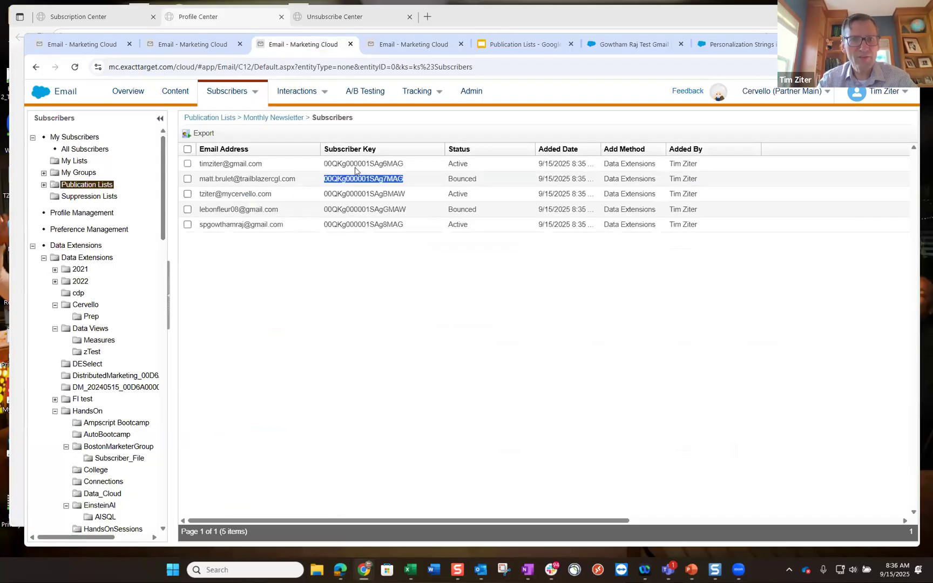
{"action": "left_click_drag", "start_coordinate": [405, 164], "coordinate": [324, 165]}
{"action": "key", "text": "ctrl+c"}
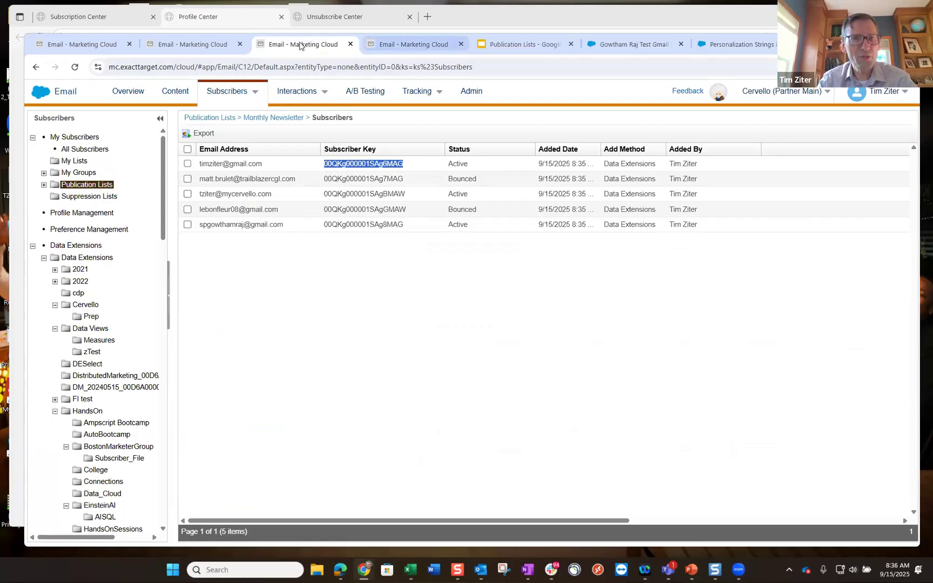
{"action": "left_click", "coordinate": [406, 47]}
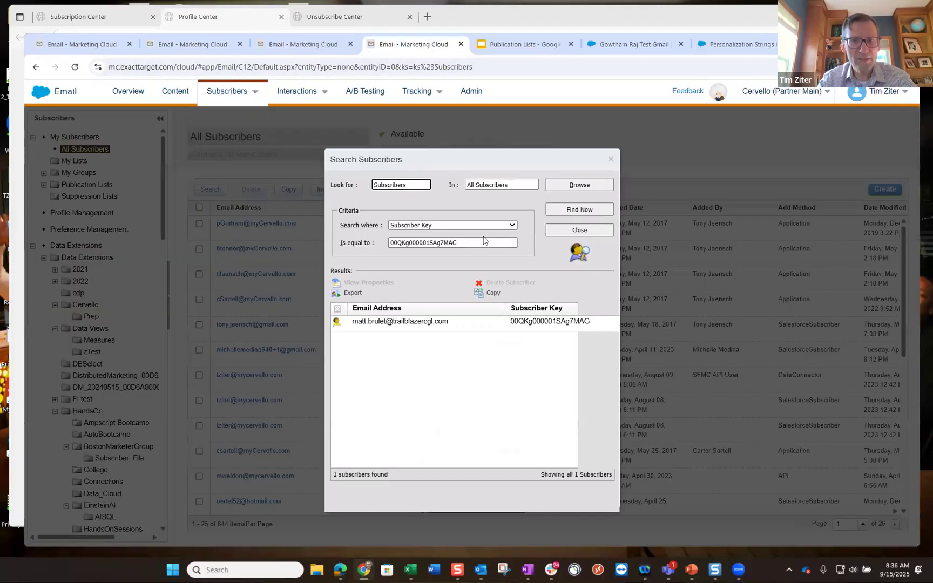
{"action": "double_click", "coordinate": [397, 246]}
{"action": "key", "text": "ctrl+v"}
{"action": "left_click", "coordinate": [579, 210]}
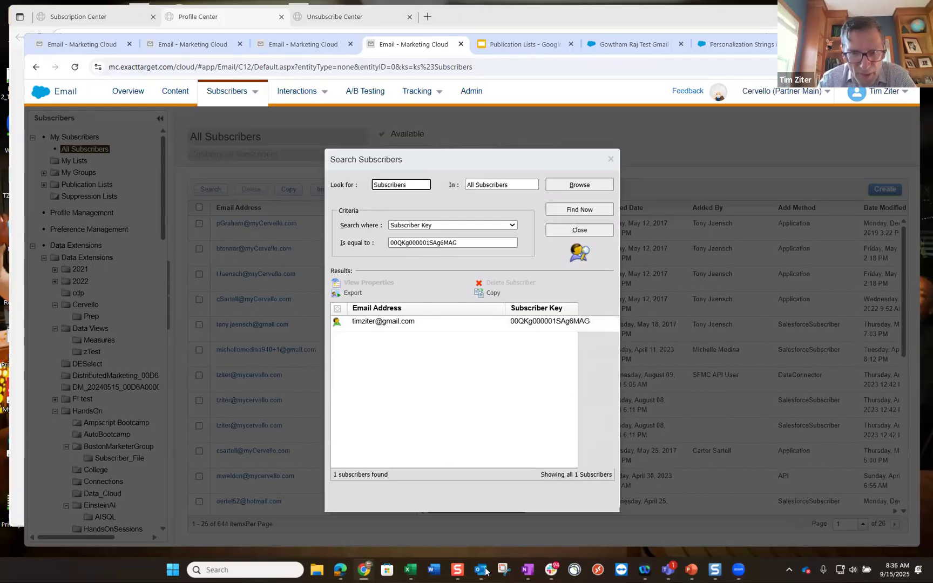
{"action": "mouse_move", "coordinate": [483, 571]}
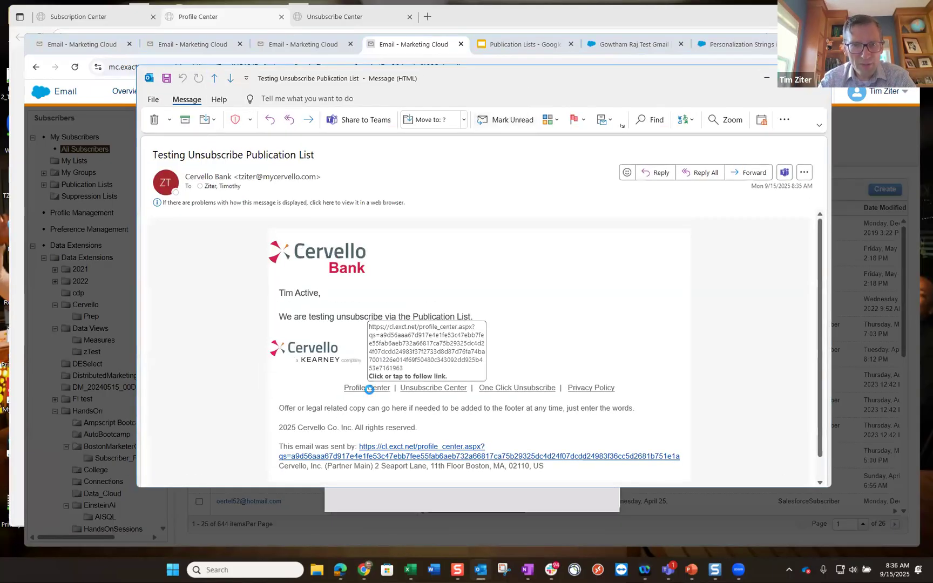
- Open the Profile Center link in the Testing Unsubscribe Publication List email
{"action": "left_click", "coordinate": [369, 391]}
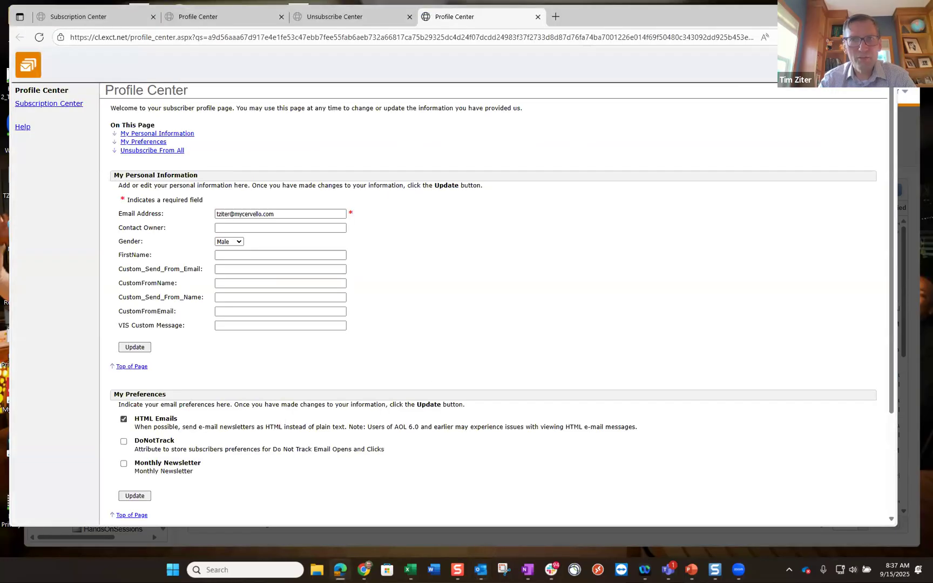
- Close the leftover profile and unsubscribe pages and check the Subscription Center
{"action": "middle_click", "coordinate": [302, 19]}
{"action": "left_click", "coordinate": [282, 17]}
{"action": "left_click", "coordinate": [153, 18]}
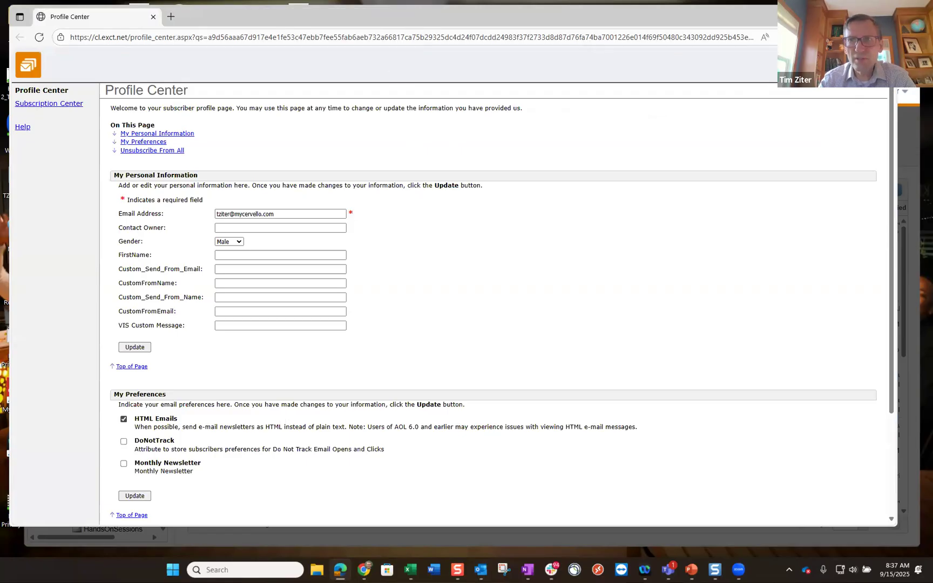
{"action": "key", "text": "ctrl+w"}
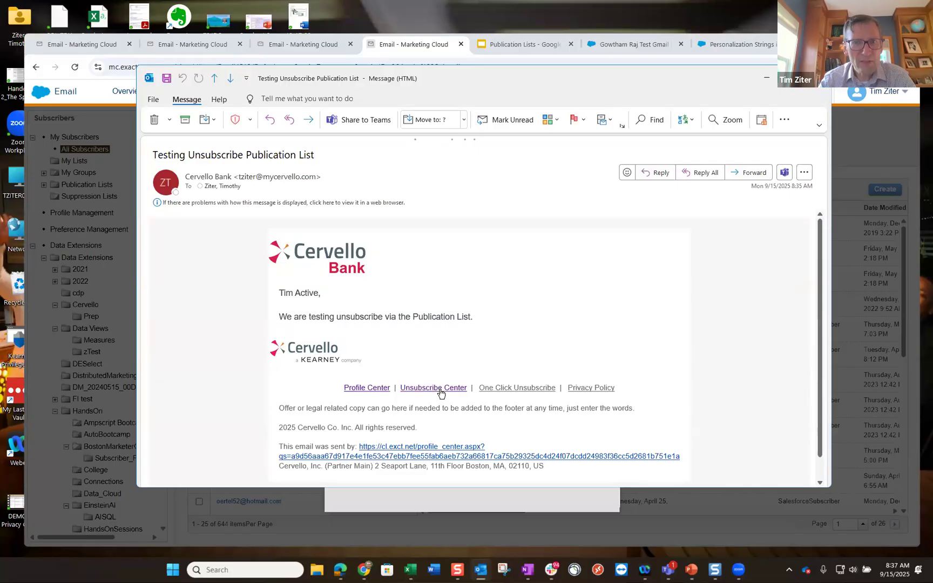
{"action": "left_click", "coordinate": [433, 389]}
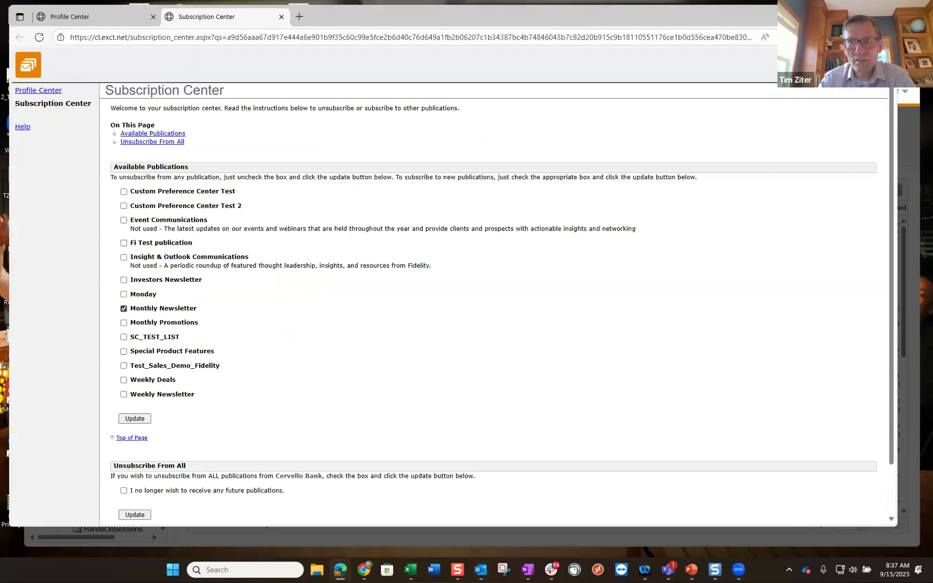
{"action": "key", "text": "ctrl+w"}
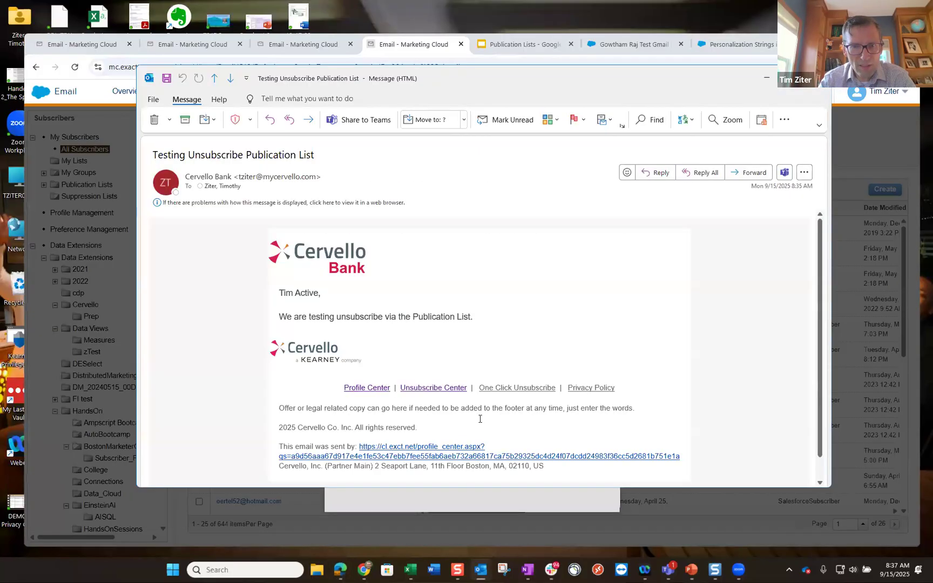
- Unsubscribe via the email's one-click link, then close the browser and minimize the message
{"action": "left_click", "coordinate": [519, 389]}
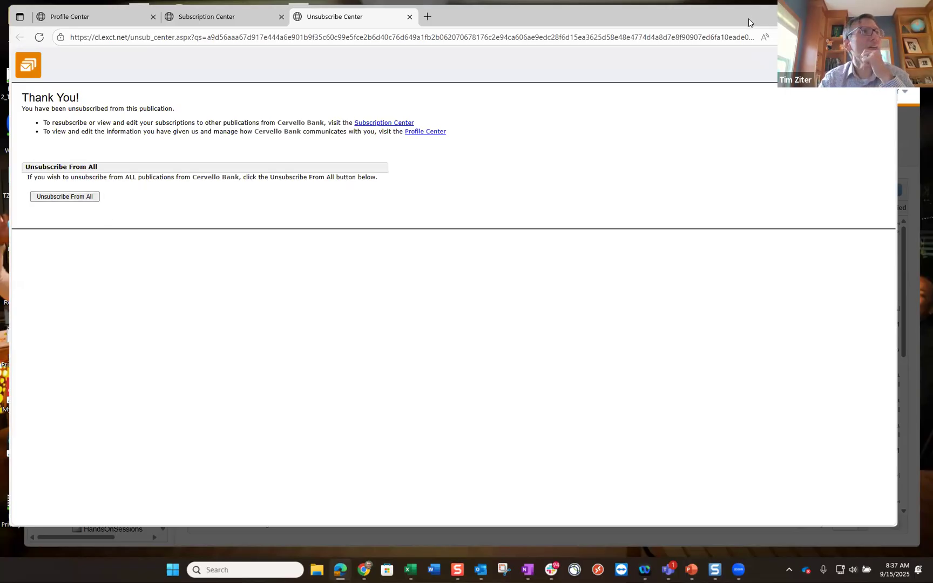
{"action": "left_click", "coordinate": [836, 17]}
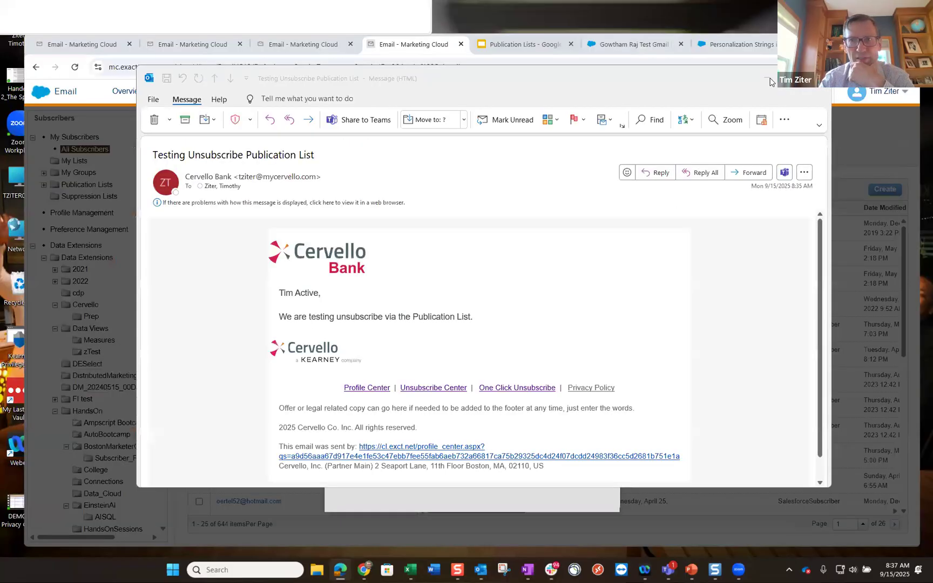
{"action": "left_click", "coordinate": [769, 80]}
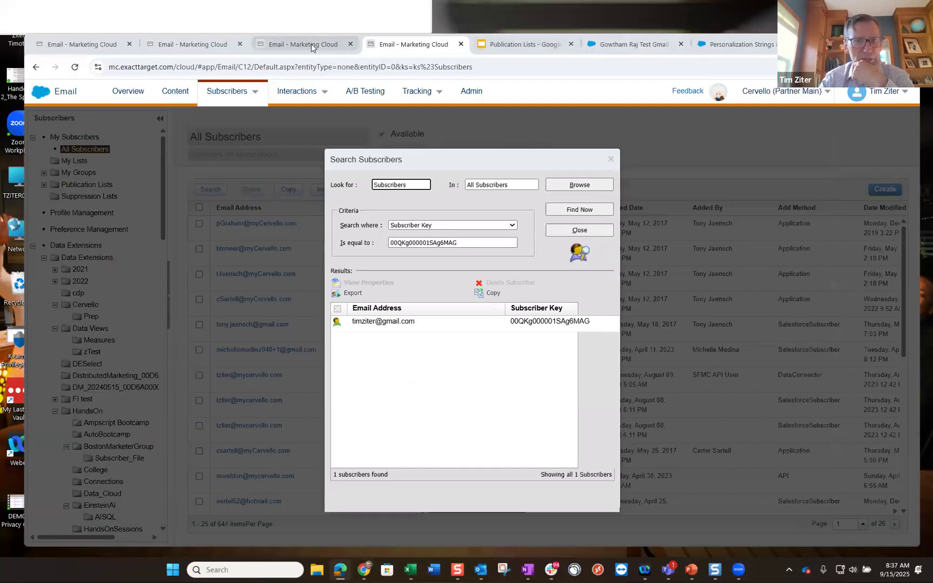
- Reload and reopen Monthly Newsletter subscribers, selecting the unsubscribed subscriber's key
{"action": "left_click", "coordinate": [311, 43]}
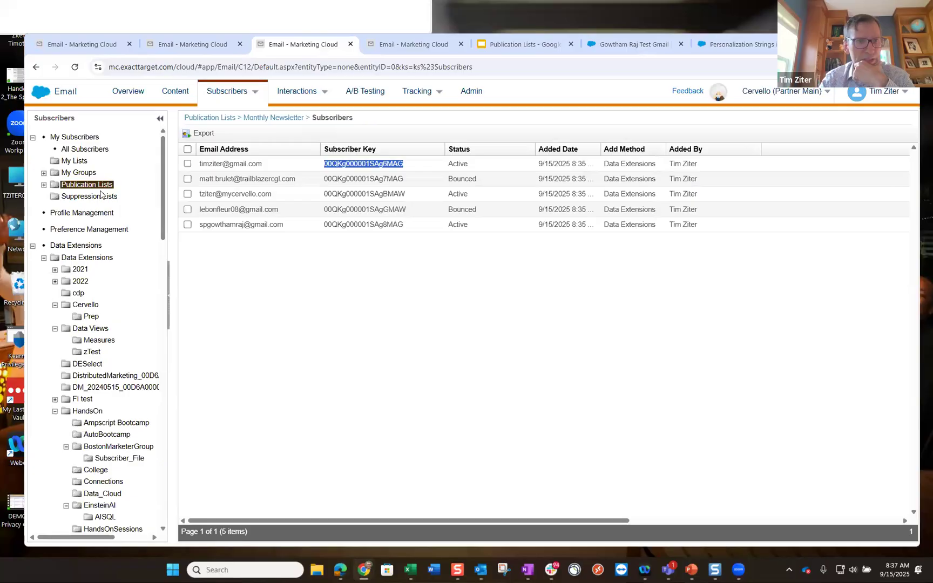
{"action": "left_click", "coordinate": [75, 67]}
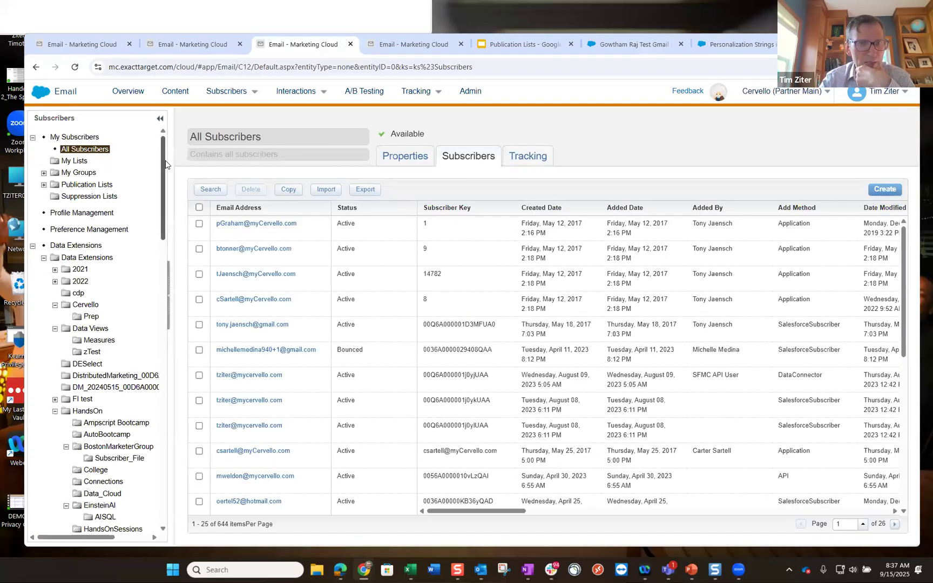
{"action": "left_click", "coordinate": [304, 92]}
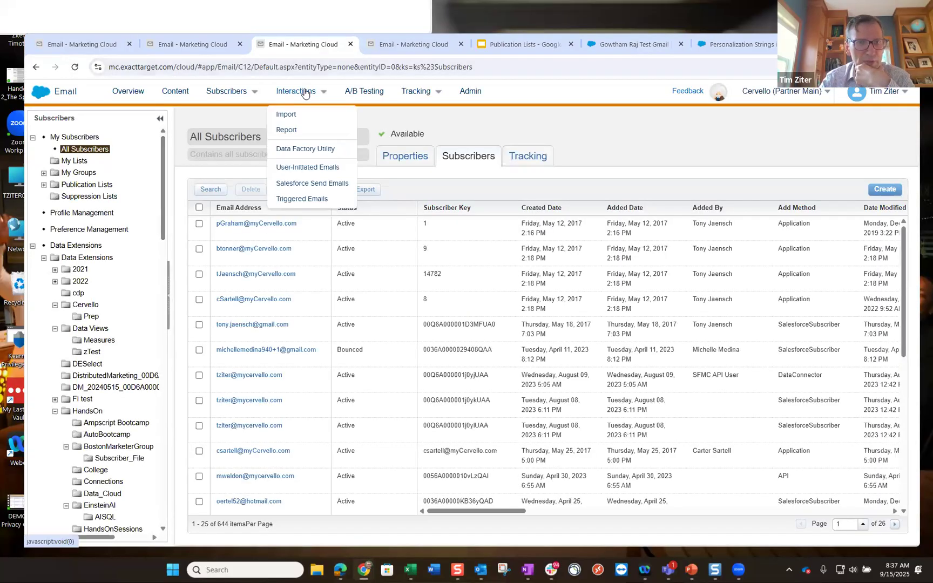
{"action": "left_click", "coordinate": [231, 92]}
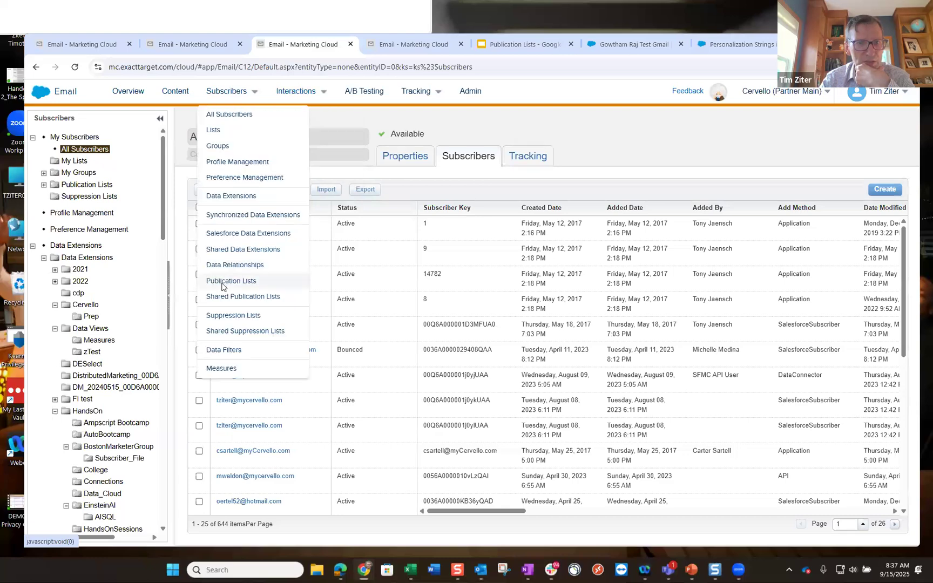
{"action": "left_click", "coordinate": [223, 285]}
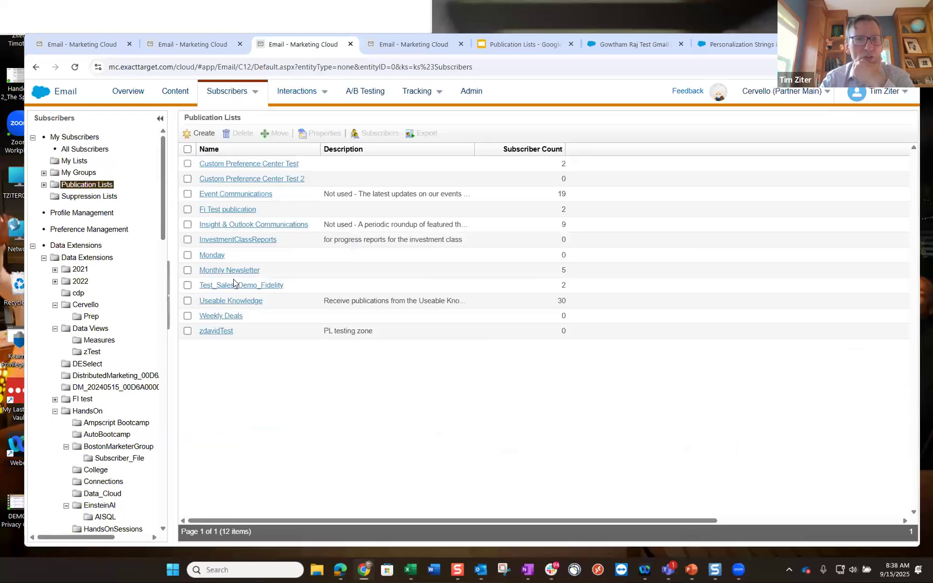
{"action": "left_click", "coordinate": [220, 271]}
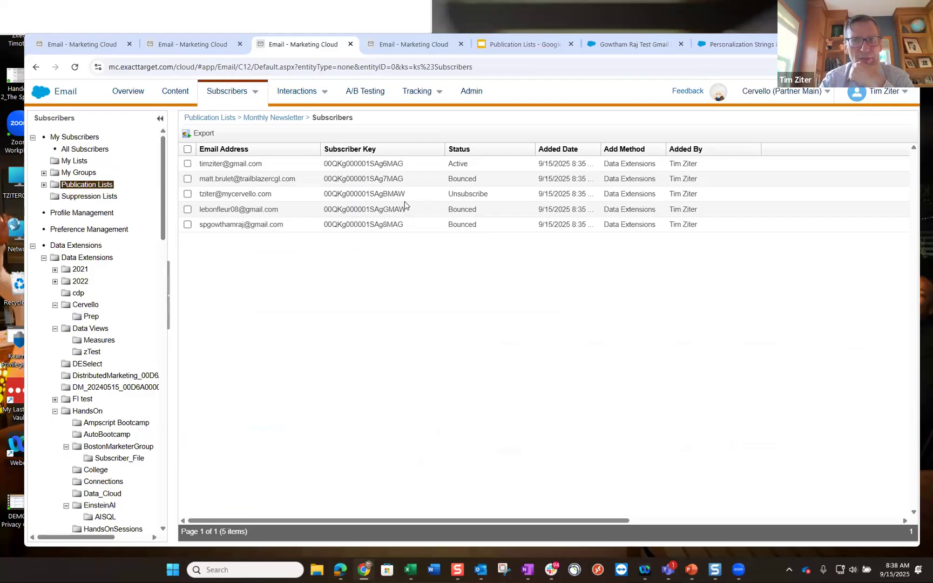
{"action": "left_click_drag", "start_coordinate": [406, 194], "coordinate": [323, 194]}
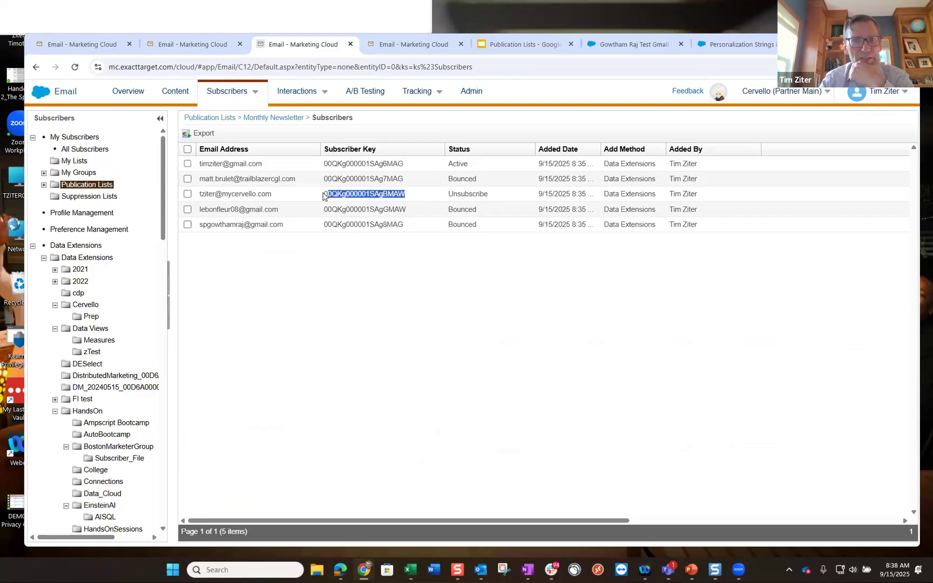
- Search subscribers for the unsubscribed subscriber's key
{"action": "left_click", "coordinate": [417, 45]}
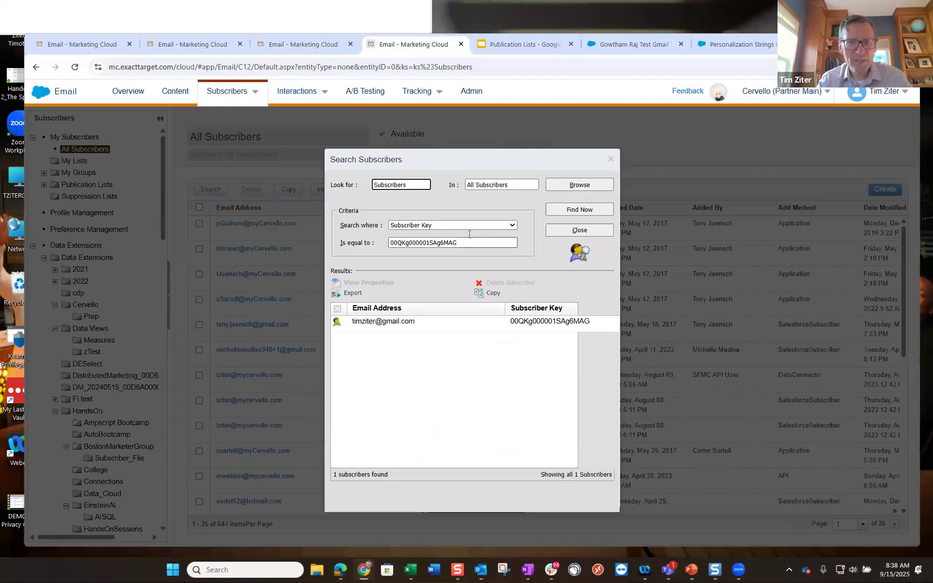
{"action": "double_click", "coordinate": [390, 244]}
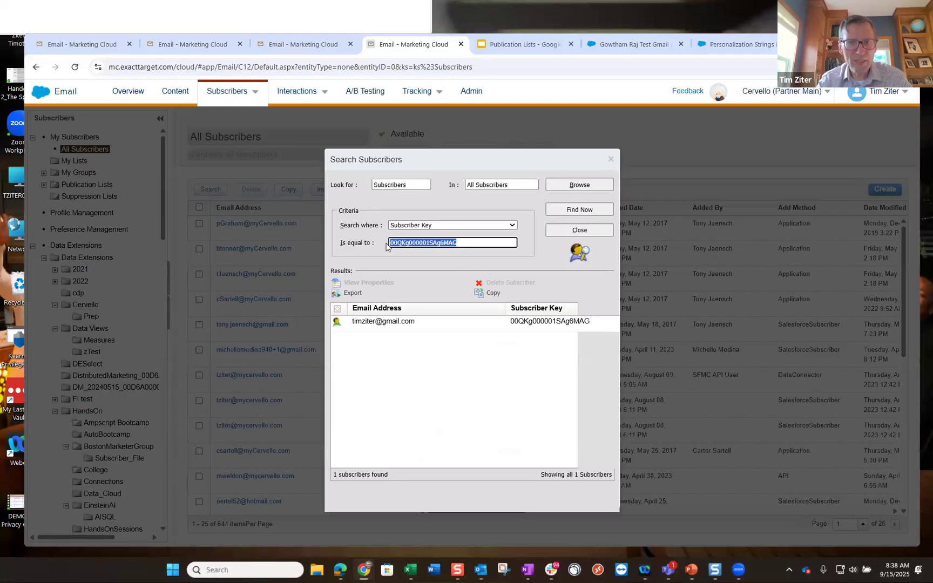
{"action": "left_click", "coordinate": [578, 211]}
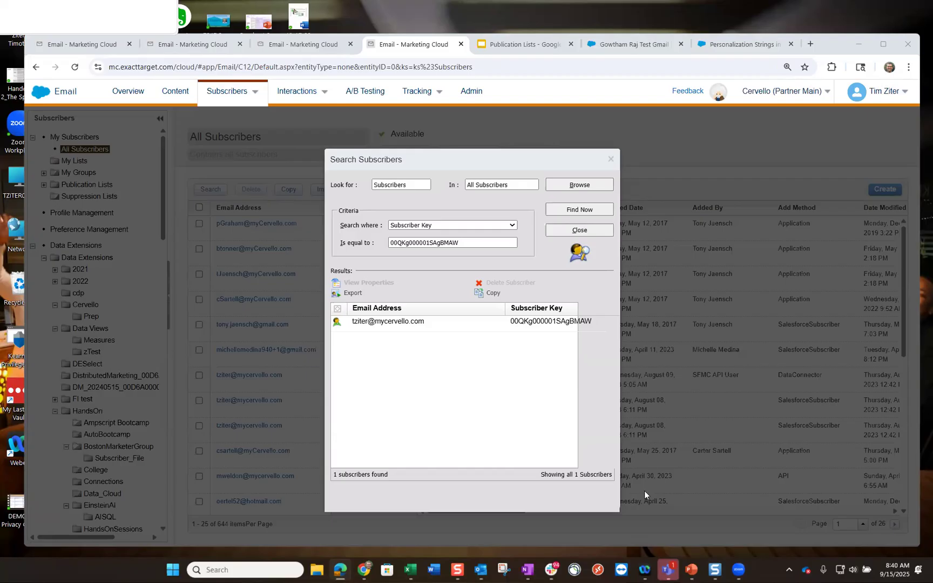
- Dismiss the unsubscribe confirmation window and duplicate the Marketing Cloud tab
{"action": "key", "text": "alt+Tab"}
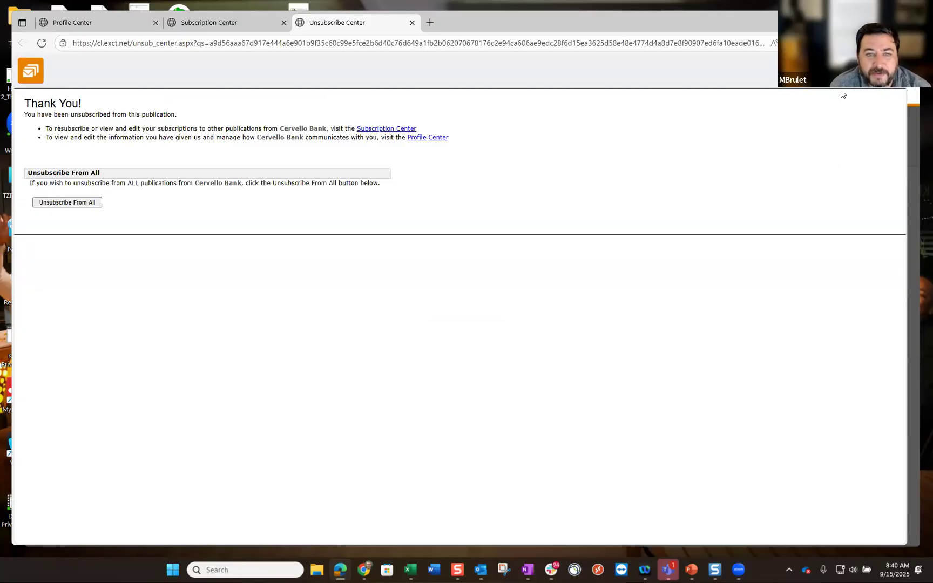
{"action": "left_click", "coordinate": [846, 23]}
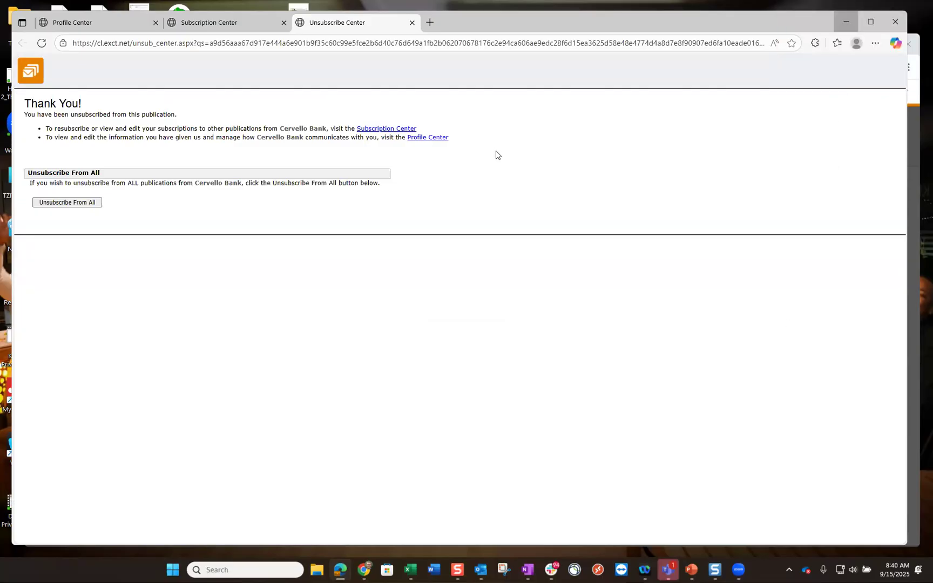
{"action": "right_click", "coordinate": [417, 48]}
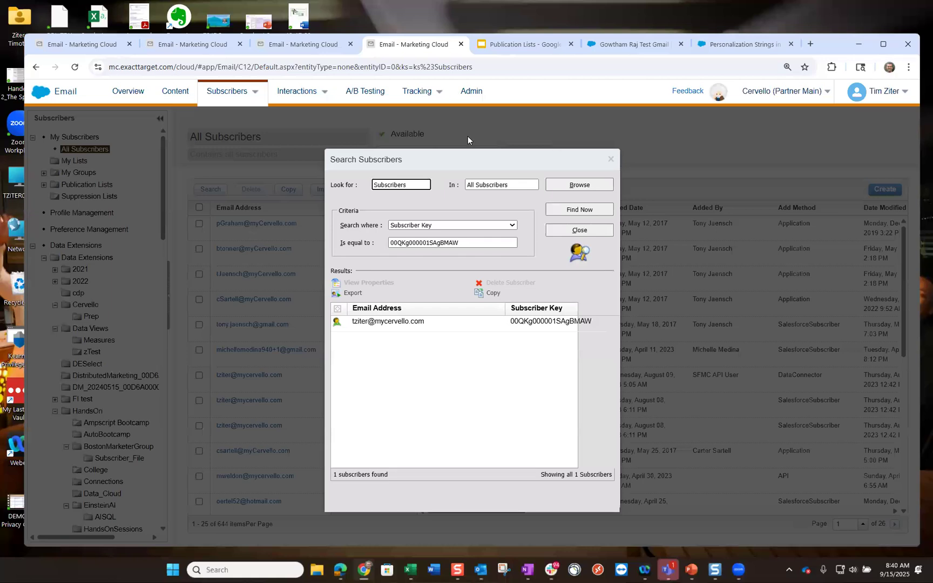
{"action": "left_click", "coordinate": [455, 148]}
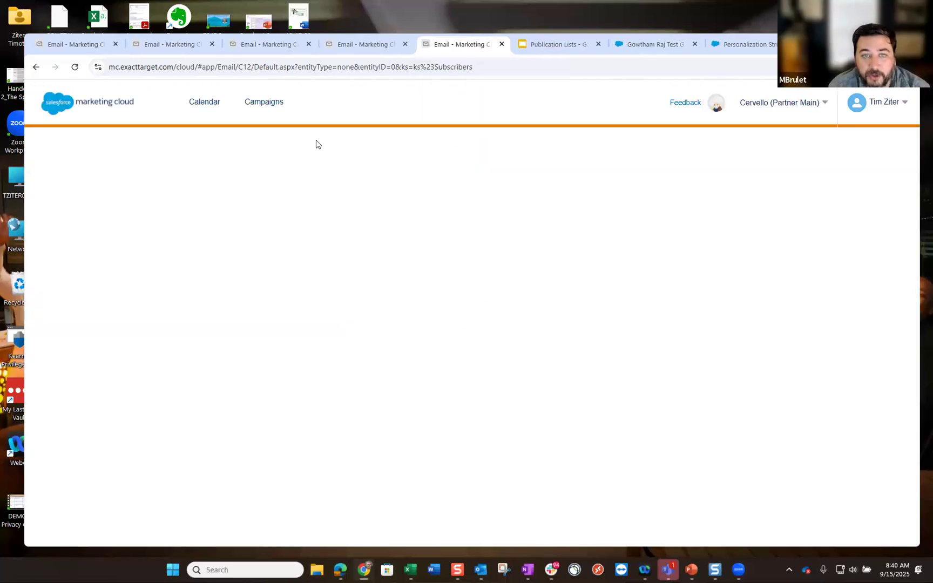
- Go from the dashboard to Email Studio's Tracking > Sends list
{"action": "left_click", "coordinate": [39, 94]}
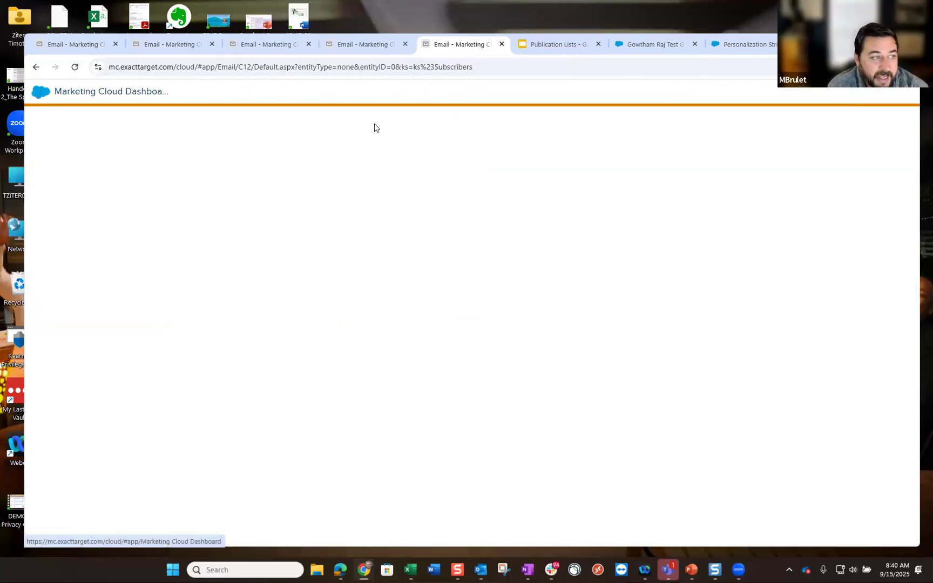
{"action": "mouse_move", "coordinate": [49, 152]}
{"action": "left_click", "coordinate": [67, 194]}
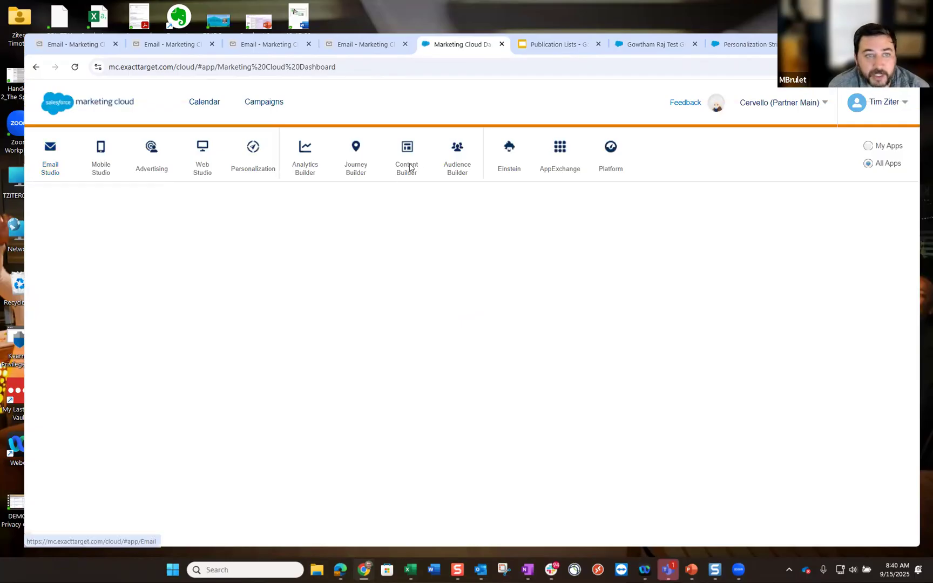
{"action": "mouse_move", "coordinate": [417, 93]}
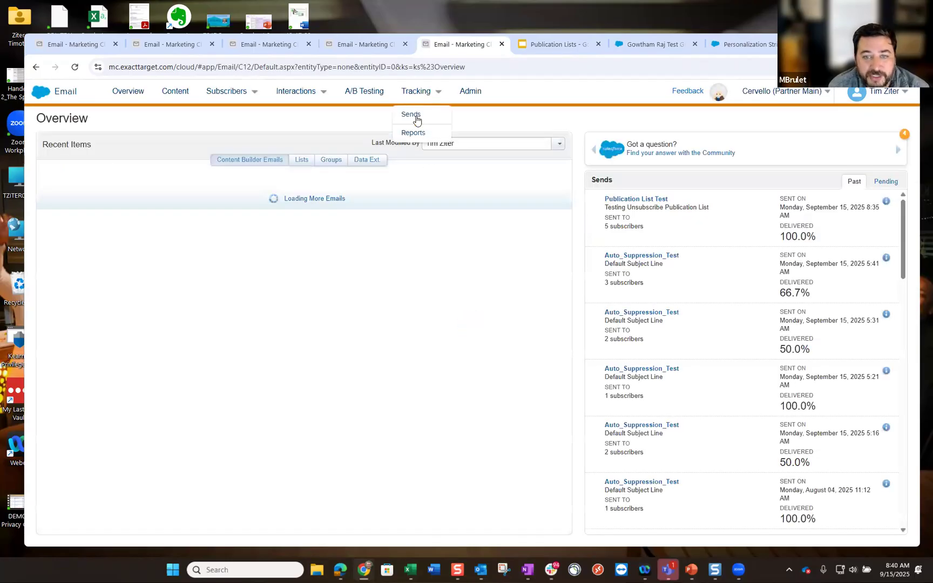
{"action": "left_click", "coordinate": [417, 116]}
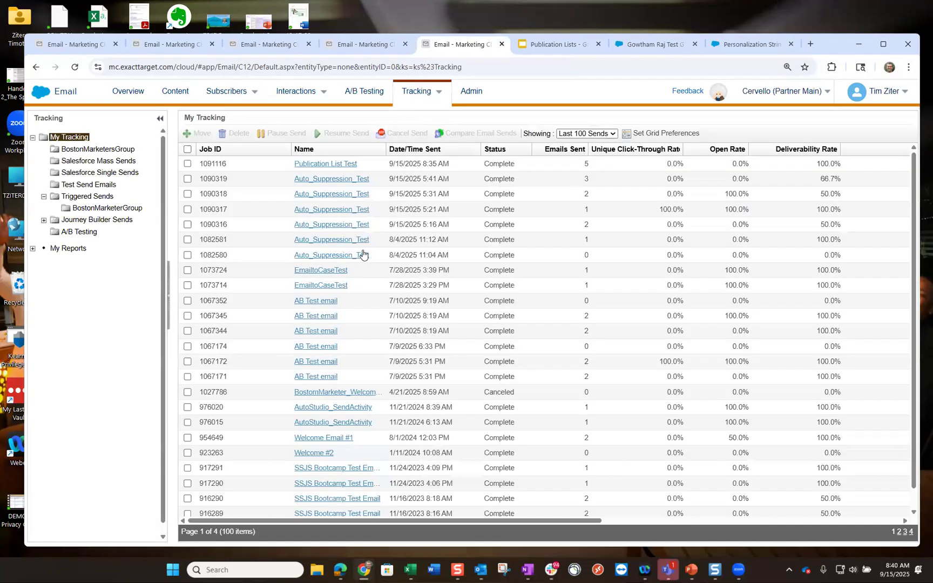
{"action": "left_click", "coordinate": [333, 165]}
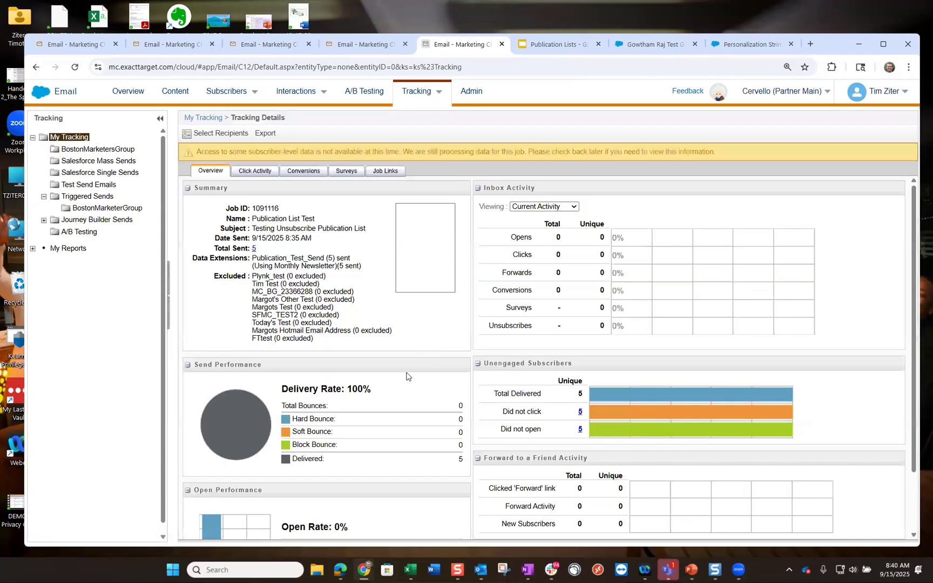
{"action": "scroll", "coordinate": [408, 376], "scroll_direction": "down", "scroll_amount": 1}
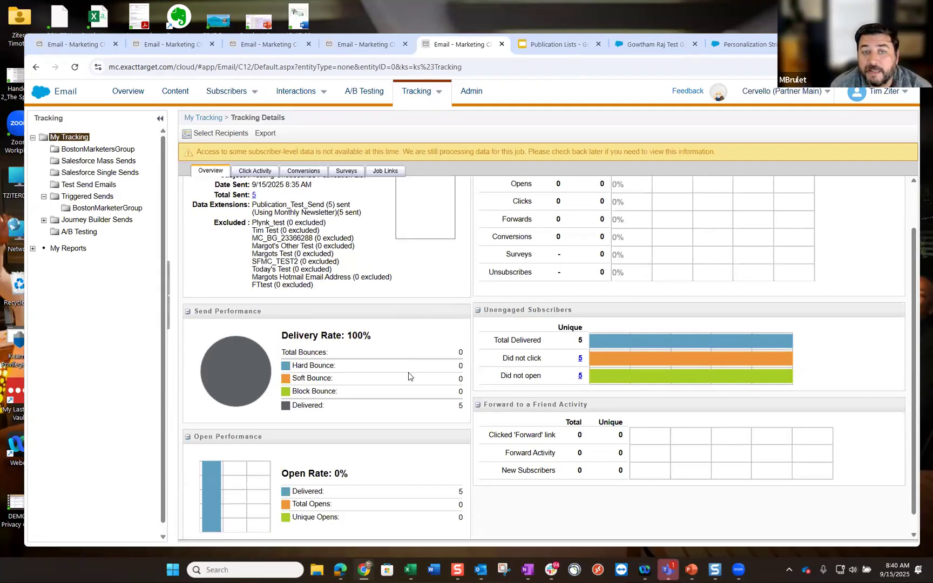
{"action": "scroll", "coordinate": [408, 373], "scroll_direction": "up", "scroll_amount": 1}
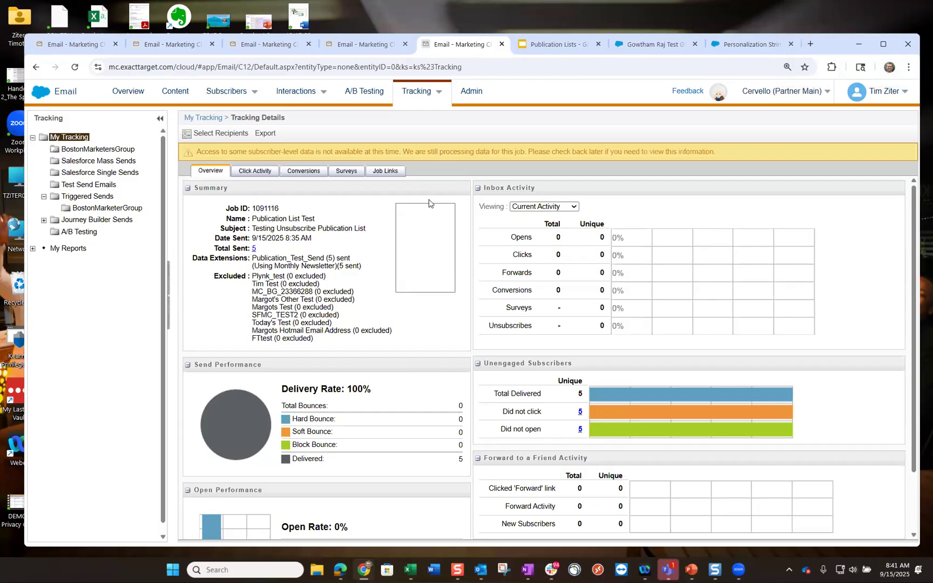
{"action": "mouse_move", "coordinate": [347, 46]}
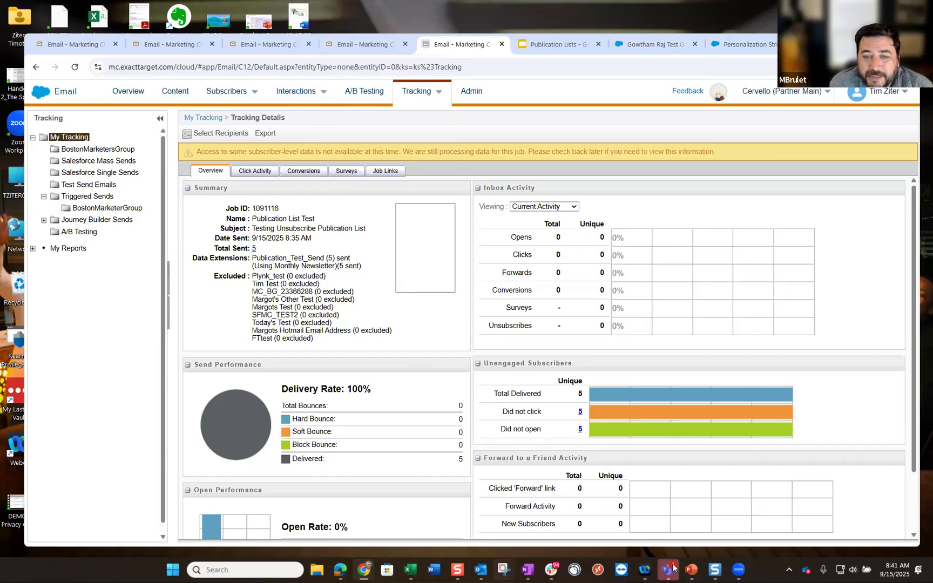
{"action": "mouse_move", "coordinate": [647, 571]}
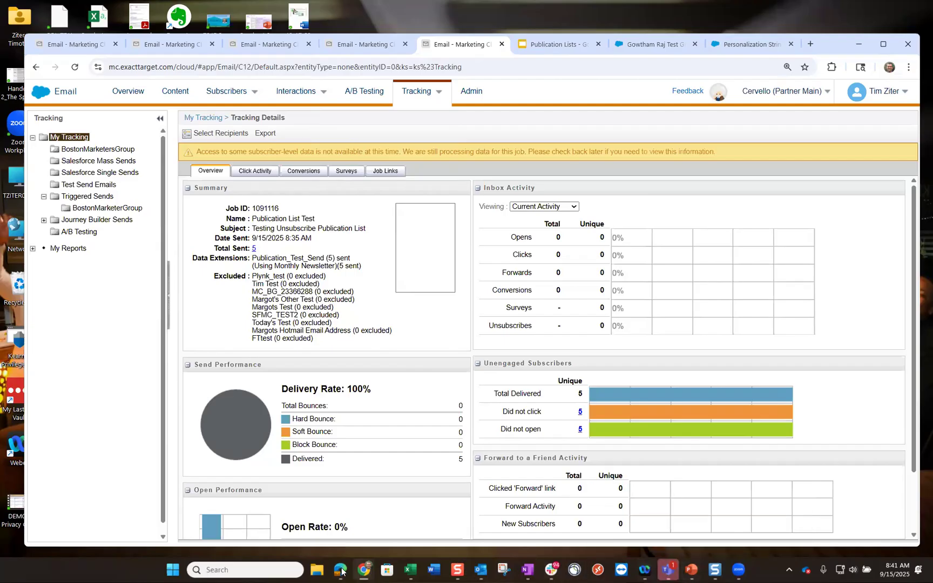
{"action": "mouse_move", "coordinate": [341, 570]}
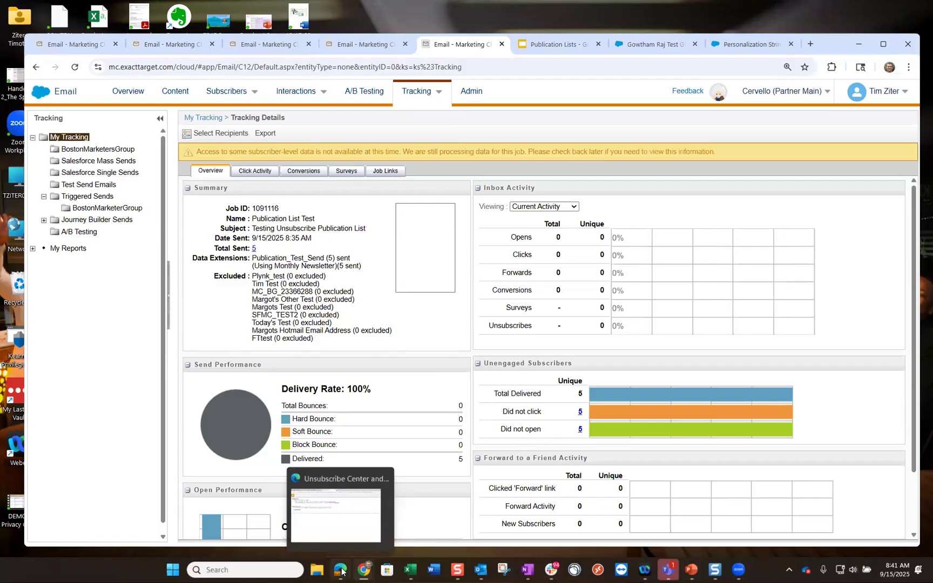
- Bring the Unsubscribe Center window forward in Edge and go to its Subscription Center page
{"action": "left_click", "coordinate": [341, 571]}
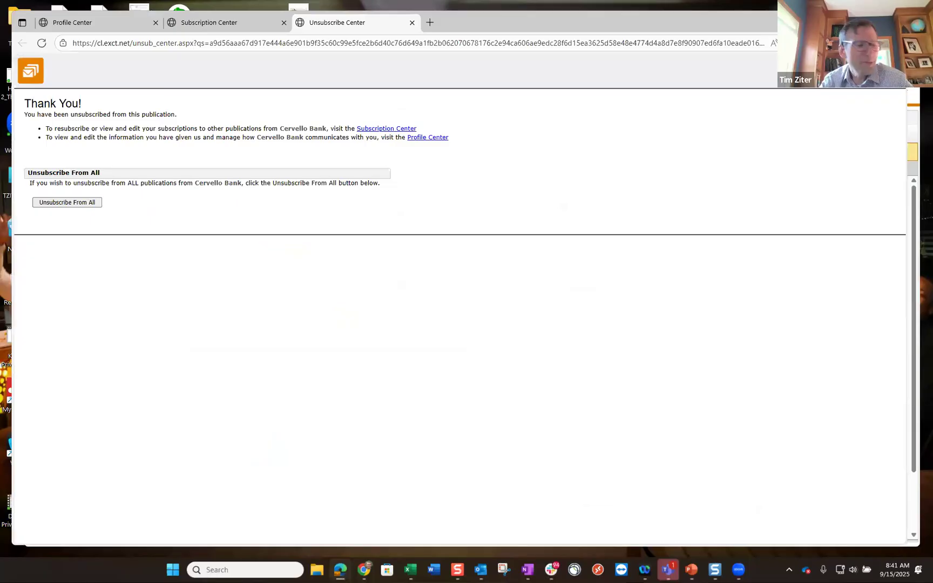
{"action": "left_click_drag", "start_coordinate": [907, 11], "coordinate": [911, 40]}
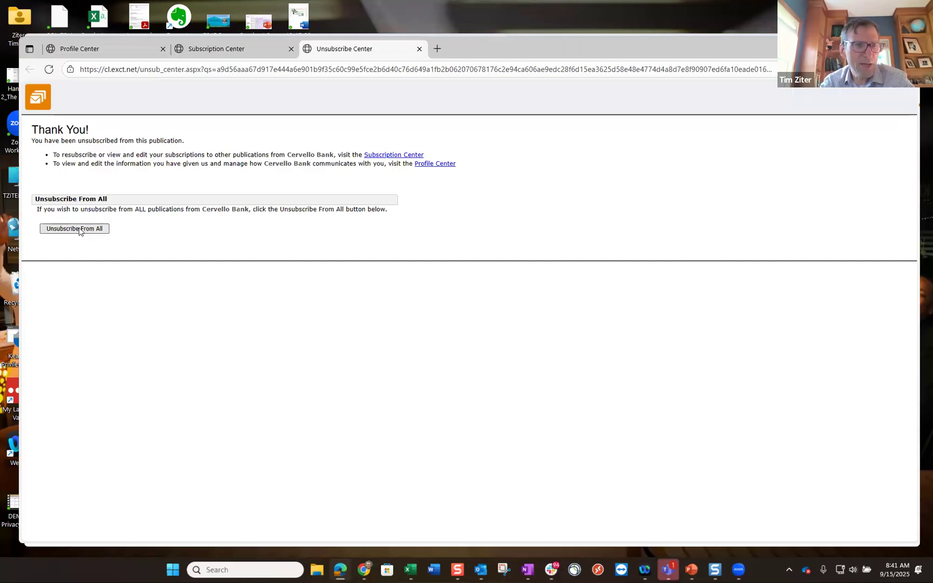
{"action": "left_click", "coordinate": [226, 54]}
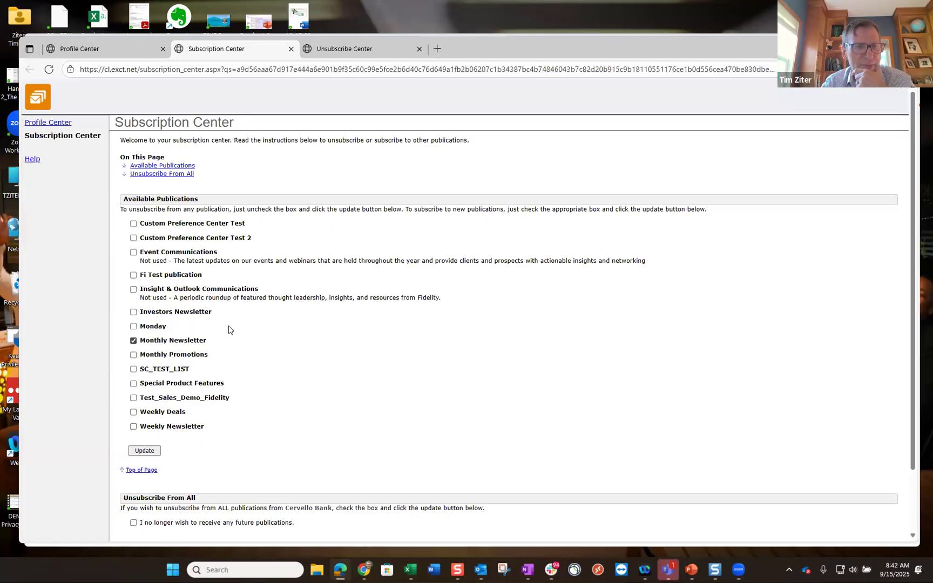
- Recheck the Unsubscribe and Subscription Center pages, confirming only Monthly Newsletter stays checked
{"action": "left_click", "coordinate": [363, 55]}
{"action": "left_click", "coordinate": [255, 51]}
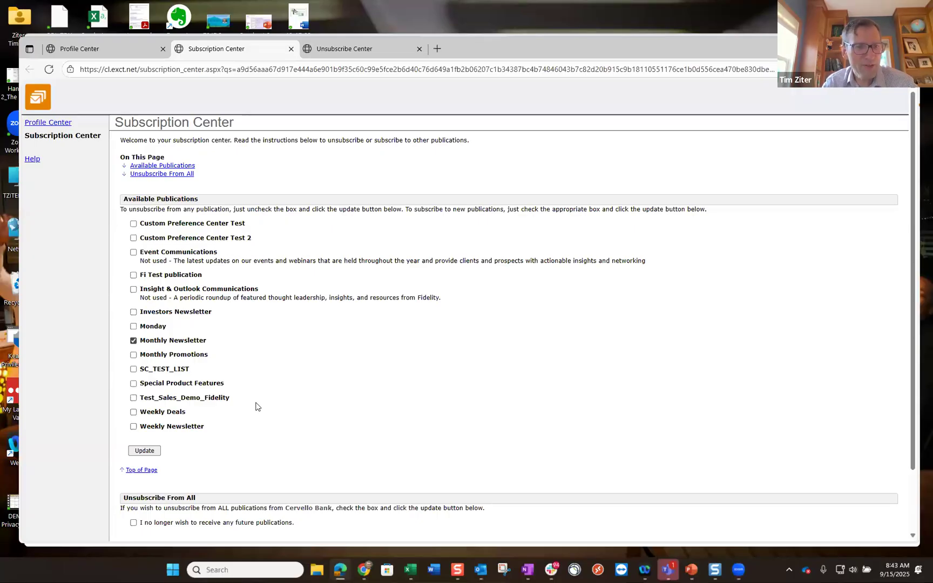
{"action": "scroll", "coordinate": [256, 407], "scroll_direction": "down", "scroll_amount": 1}
{"action": "scroll", "coordinate": [256, 406], "scroll_direction": "up", "scroll_amount": 1}
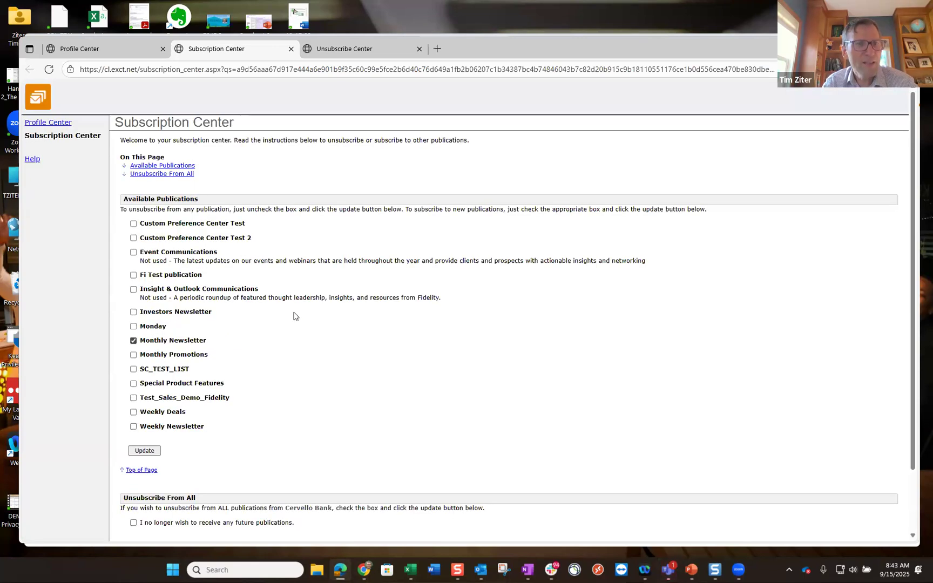
{"action": "left_click", "coordinate": [134, 50]}
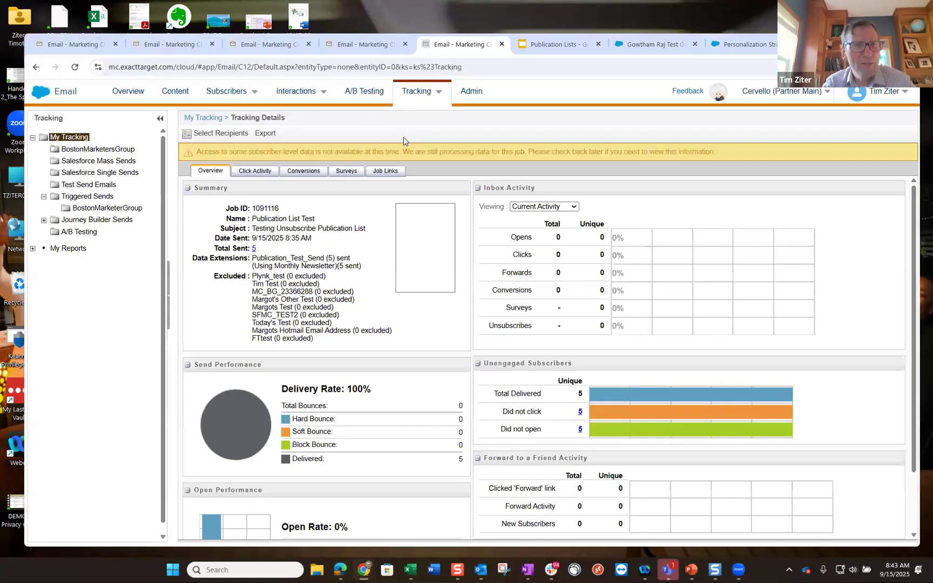
- Open the test subscriber's properties from the search results and review its profile attributes
{"action": "left_click", "coordinate": [365, 44]}
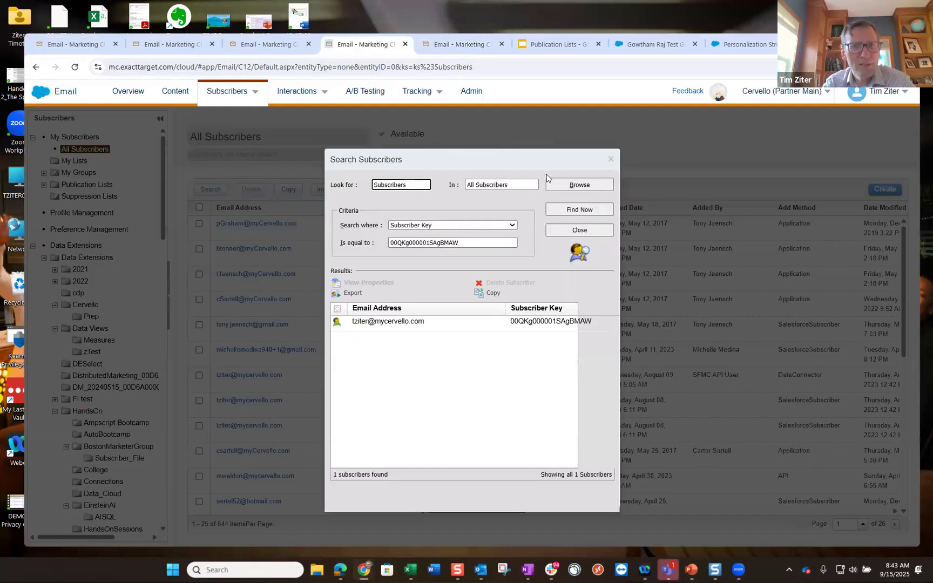
{"action": "left_click", "coordinate": [401, 321]}
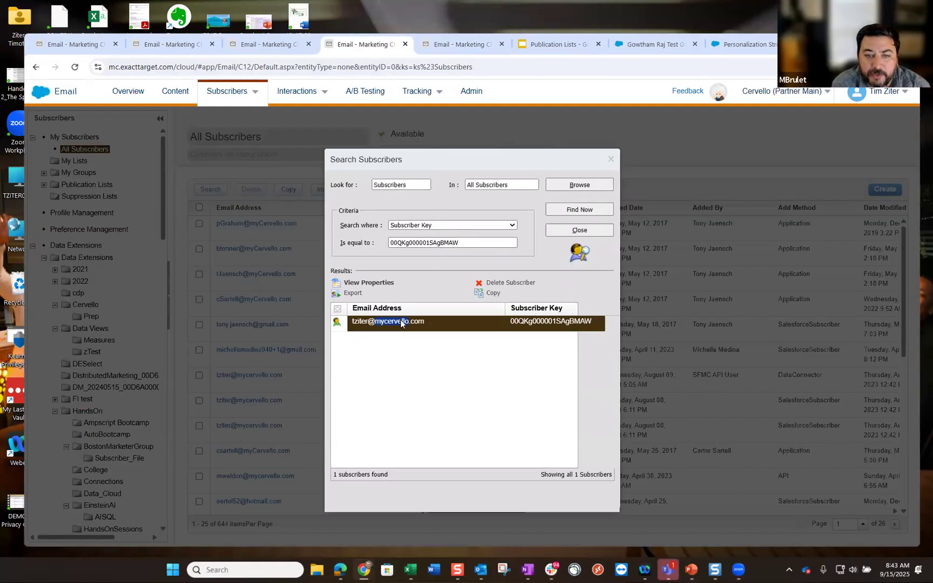
{"action": "double_click", "coordinate": [401, 322]}
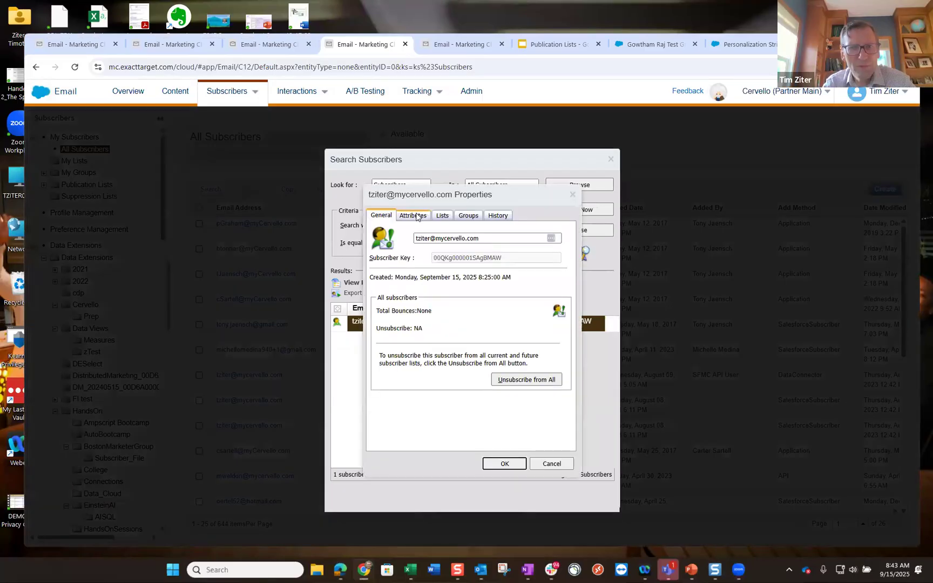
{"action": "left_click", "coordinate": [416, 216]}
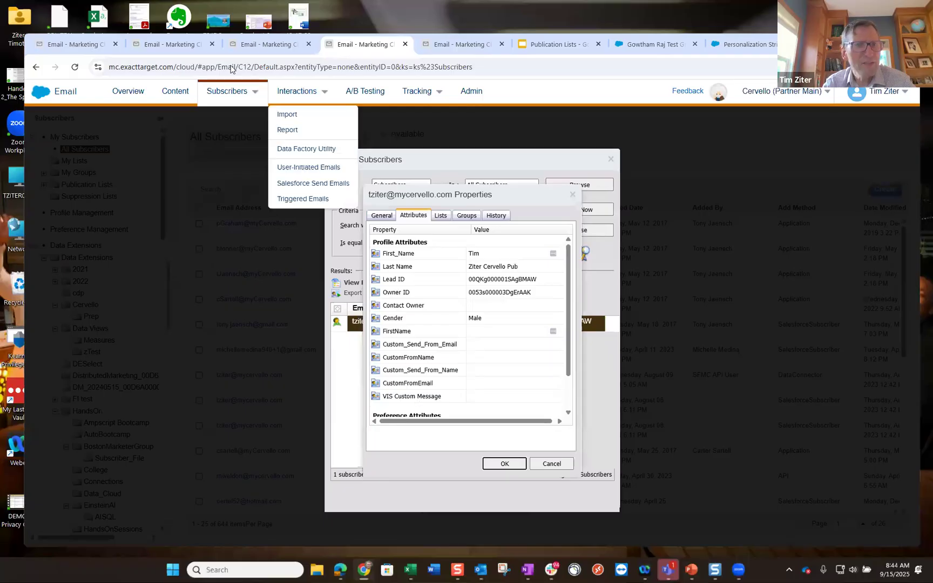
{"action": "left_click", "coordinate": [452, 48]}
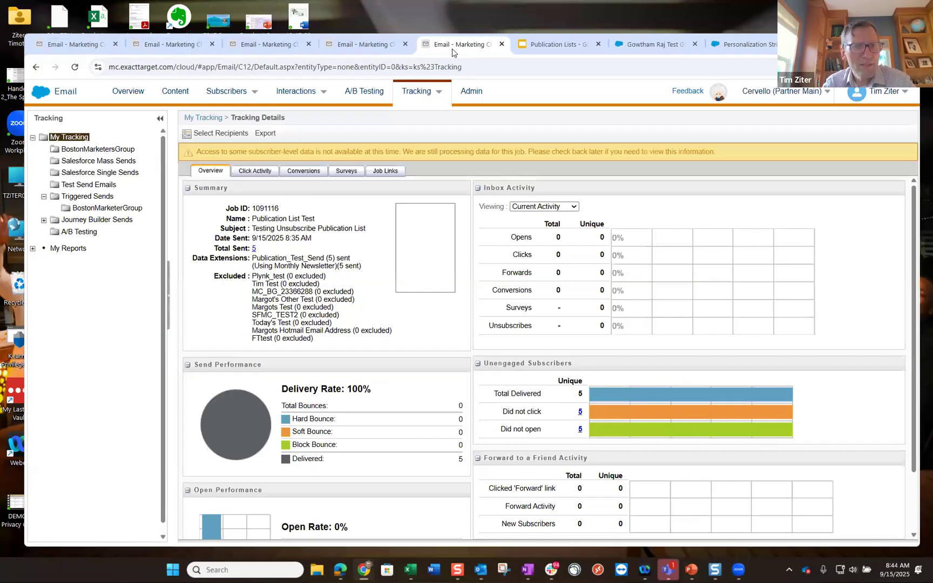
{"action": "left_click", "coordinate": [359, 45]}
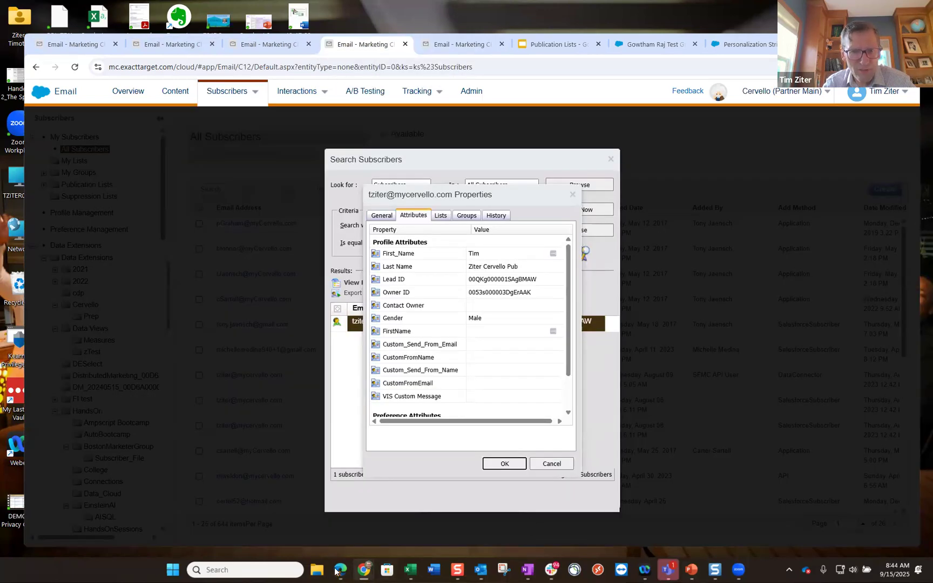
- On the Edge Profile Center form, enter the contact owner's name in Contact Owner
{"action": "left_click", "coordinate": [335, 514]}
{"action": "left_click", "coordinate": [257, 261]}
{"action": "type", "text": "Tim Ziter"}
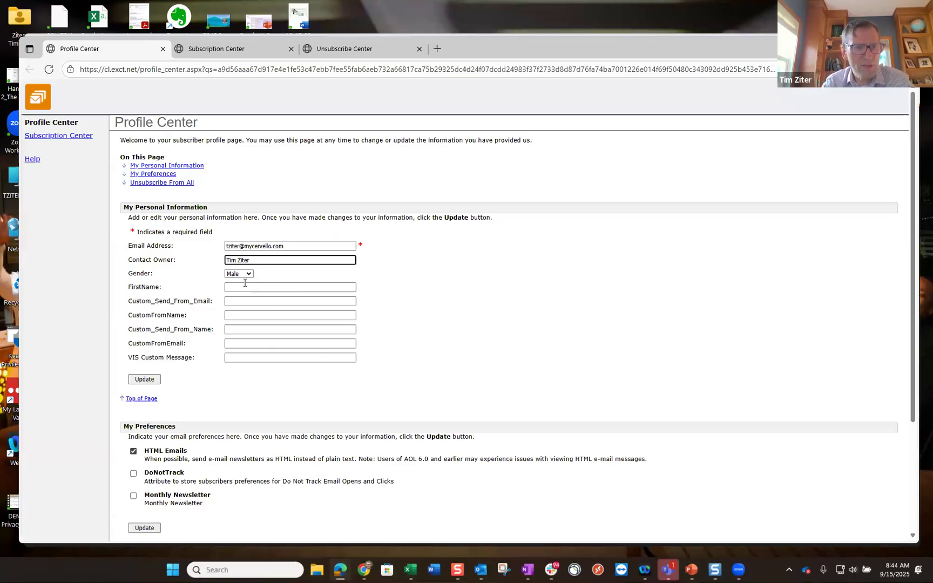
- Enter a test first name, the send-from email address and a custom from name
{"action": "left_click", "coordinate": [245, 283]}
{"action": "type", "text": "Tim Test"}
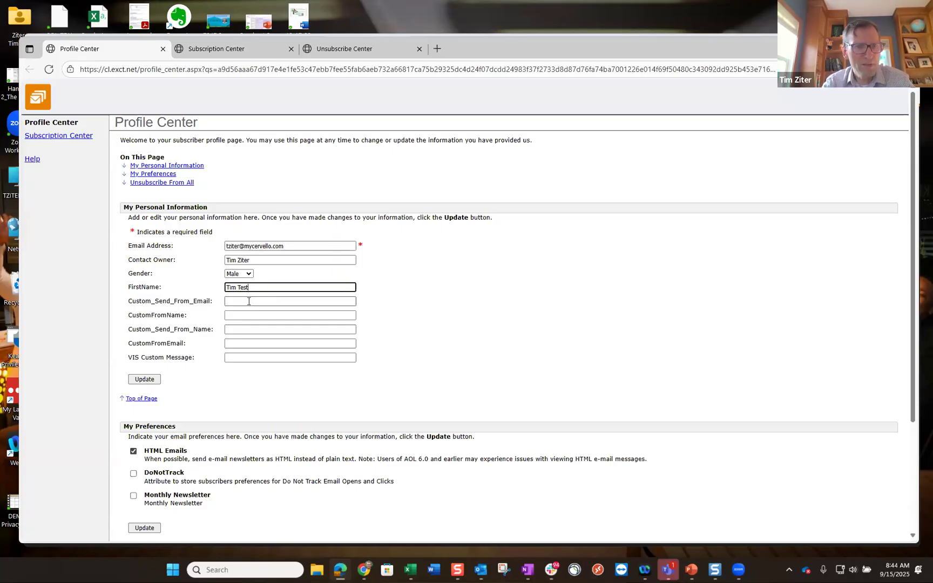
{"action": "left_click", "coordinate": [248, 302]}
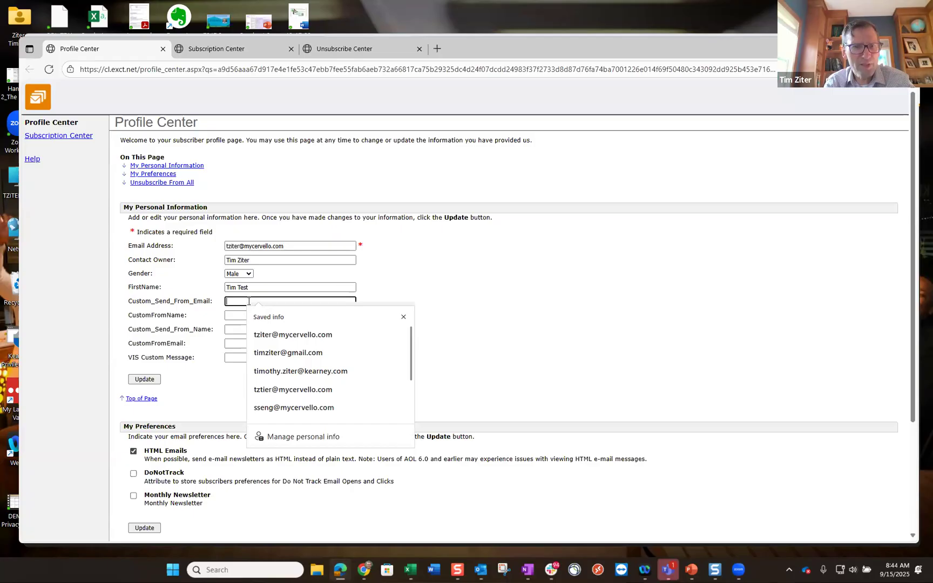
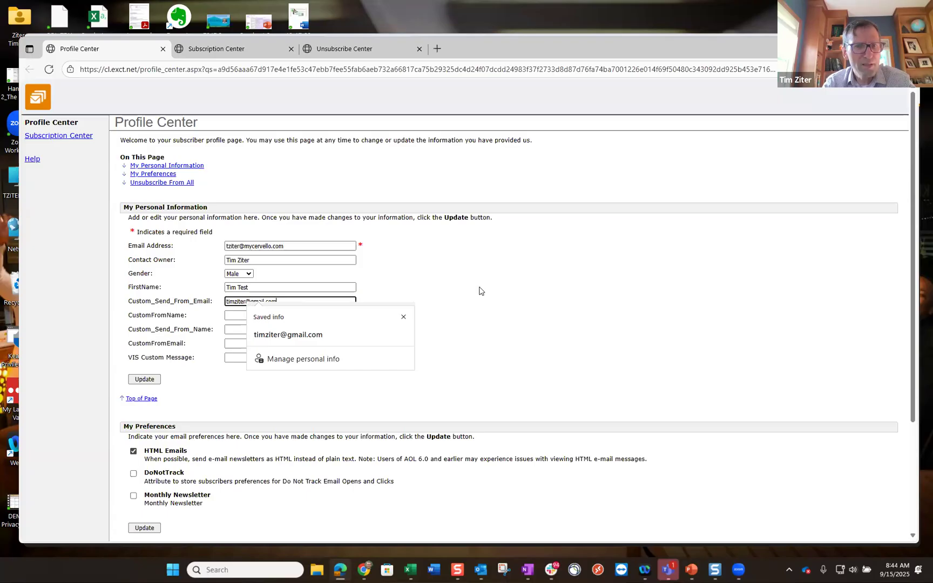
{"action": "left_click", "coordinate": [256, 318]}
{"action": "type", "text": "Tim Test"}
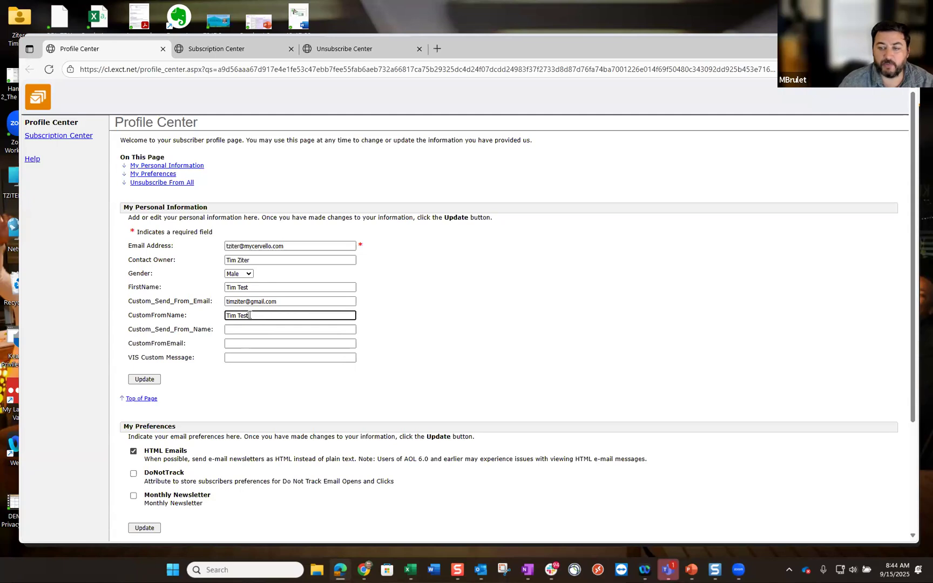
- Set VIS Custom Message to 'Testing populating this field' and save the profile with Update
{"action": "left_click", "coordinate": [244, 356]}
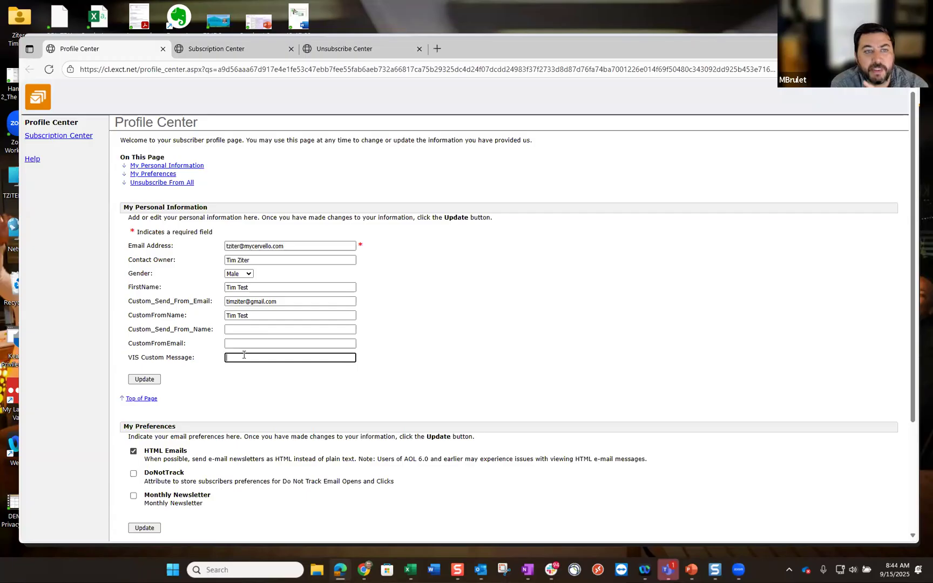
{"action": "type", "text": "TEst"}
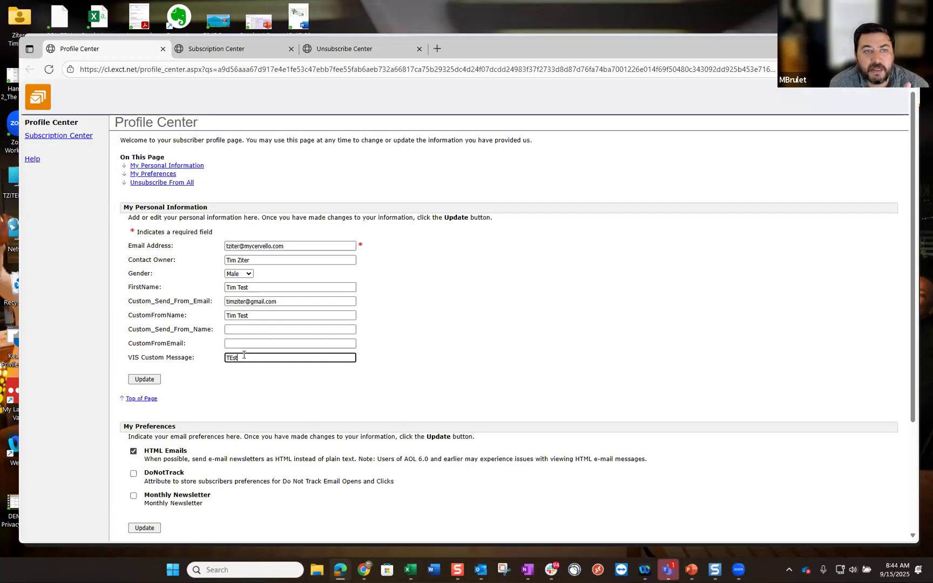
{"action": "key", "text": "BackSpace"}
{"action": "key", "text": "BackSpace"}
{"action": "type", "text": "esting popul"}
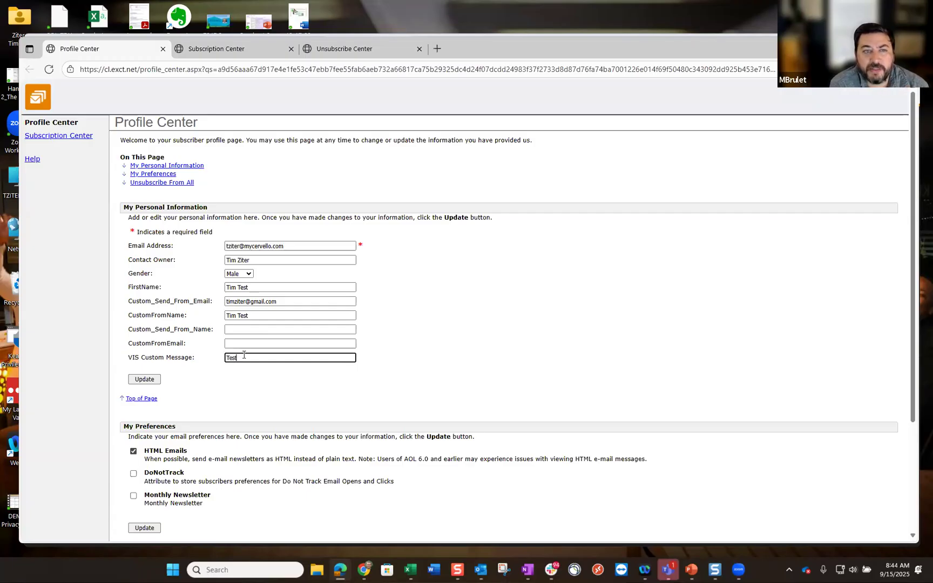
{"action": "type", "text": "th"}
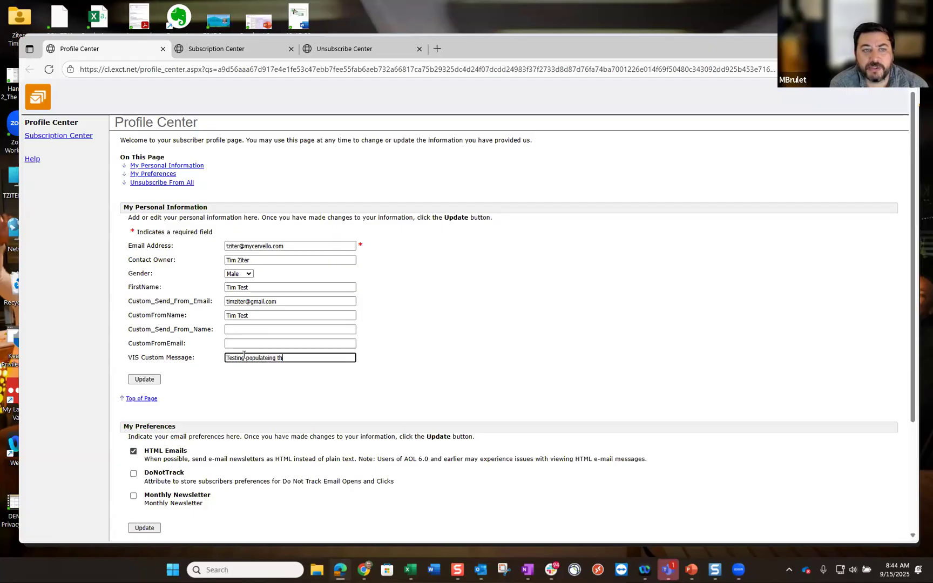
{"action": "type", "text": "ng this field"}
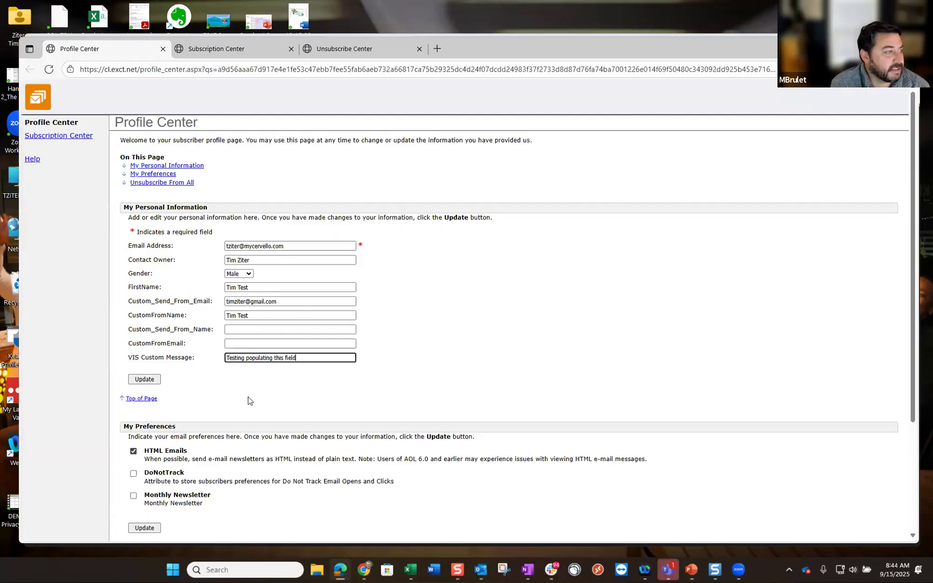
{"action": "scroll", "coordinate": [249, 401], "scroll_direction": "down", "scroll_amount": 1}
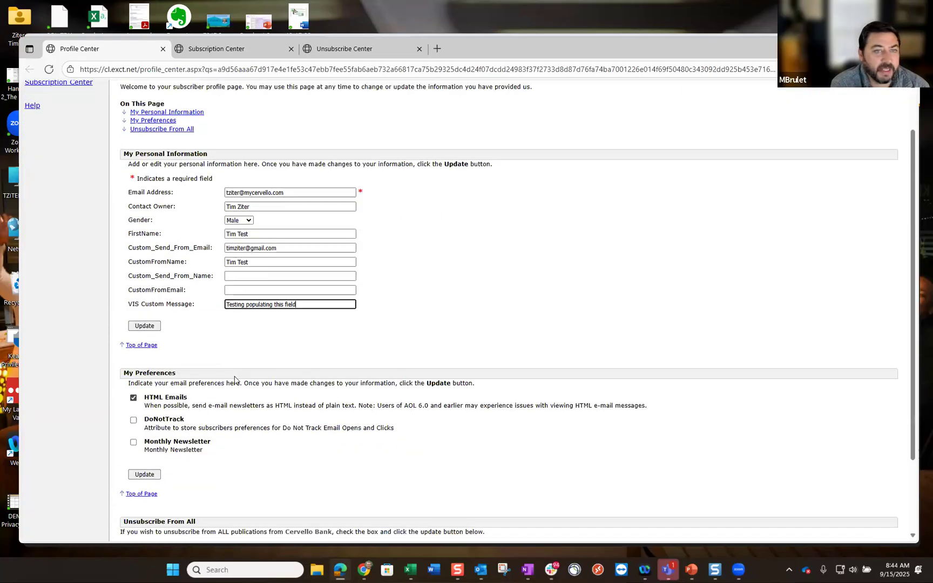
{"action": "left_click", "coordinate": [145, 326]}
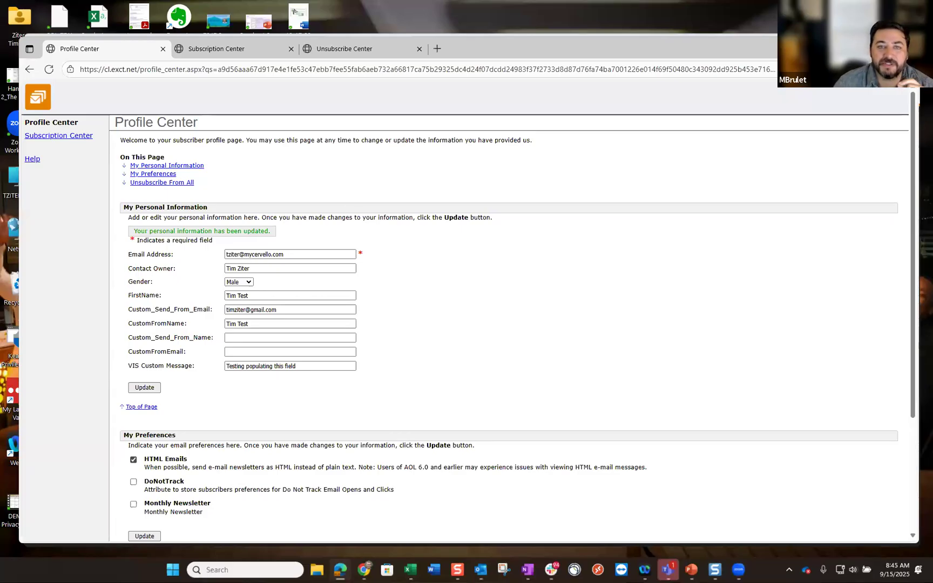
{"action": "key", "text": "alt+Tab"}
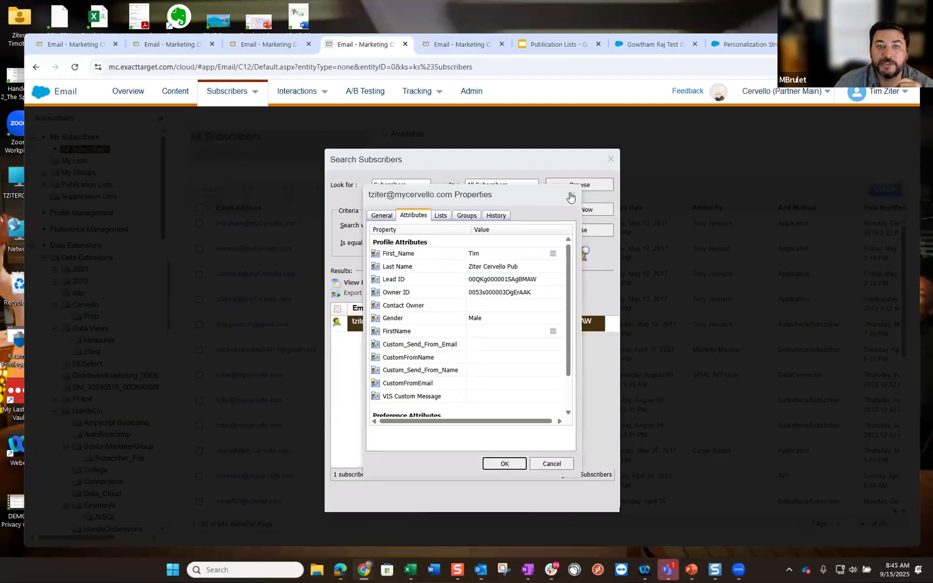
- Close the subscriber properties, copy its subscriber key, reload Email Studio and start an All Subscribers search
{"action": "left_click", "coordinate": [571, 196]}
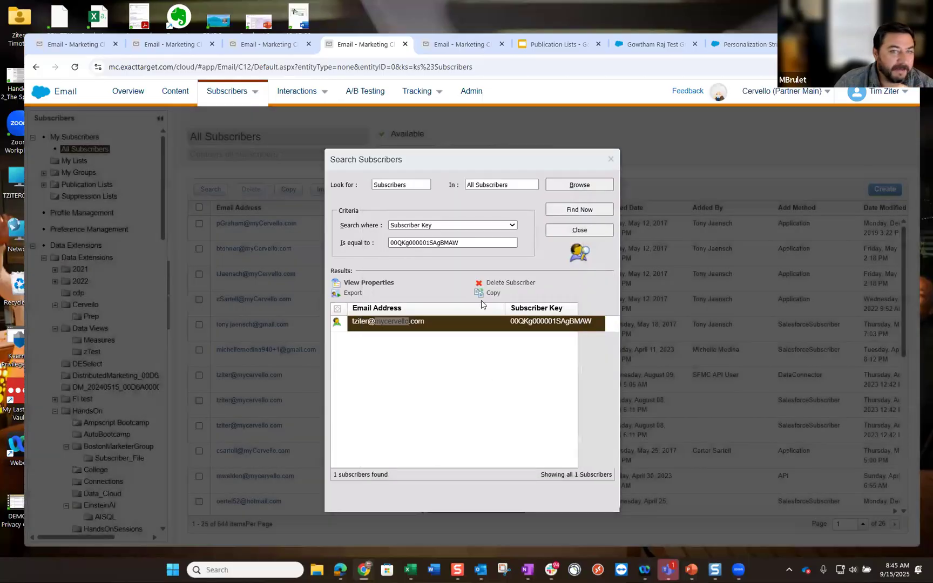
{"action": "double_click", "coordinate": [484, 242]}
{"action": "key", "text": "ctrl+c"}
{"action": "left_click", "coordinate": [74, 67]}
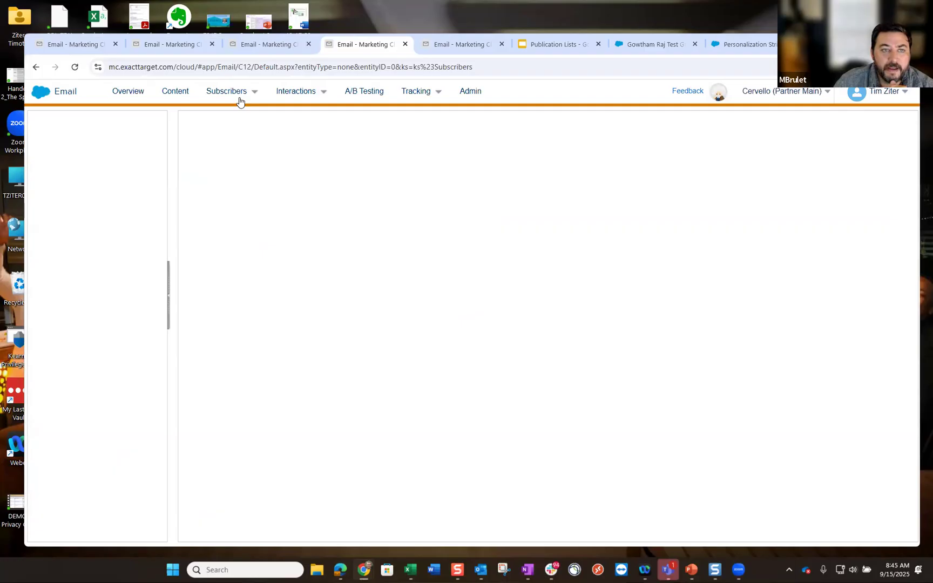
{"action": "left_click", "coordinate": [234, 115]}
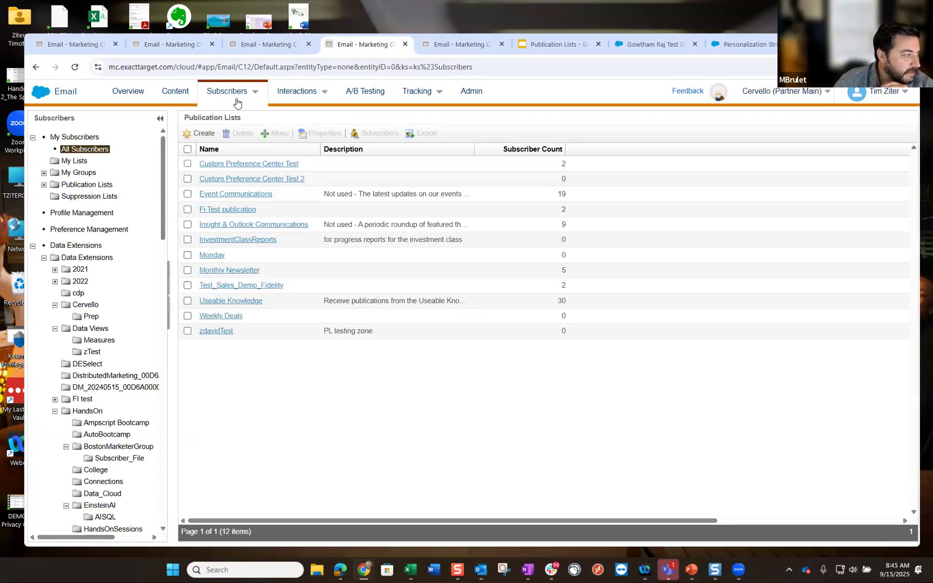
{"action": "left_click", "coordinate": [89, 153]}
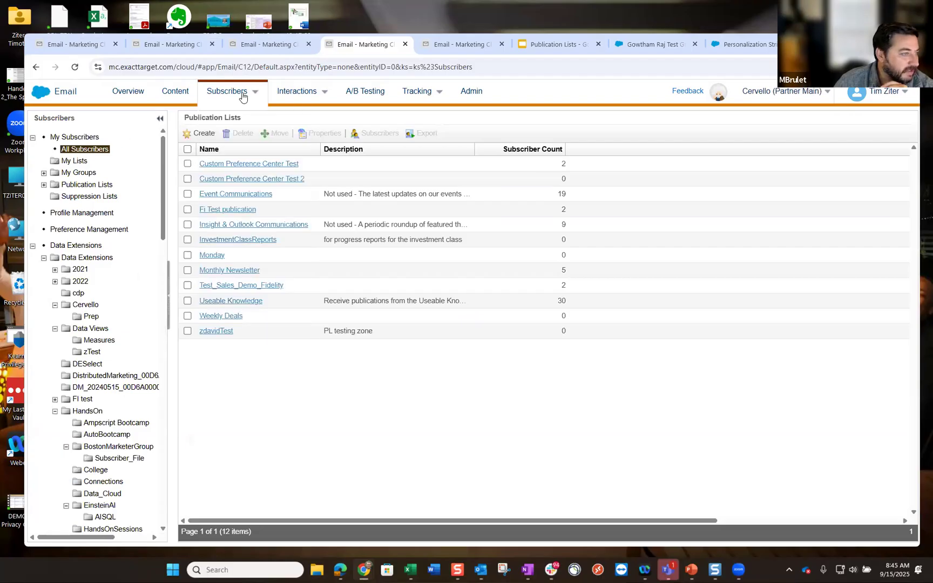
{"action": "left_click", "coordinate": [217, 190]}
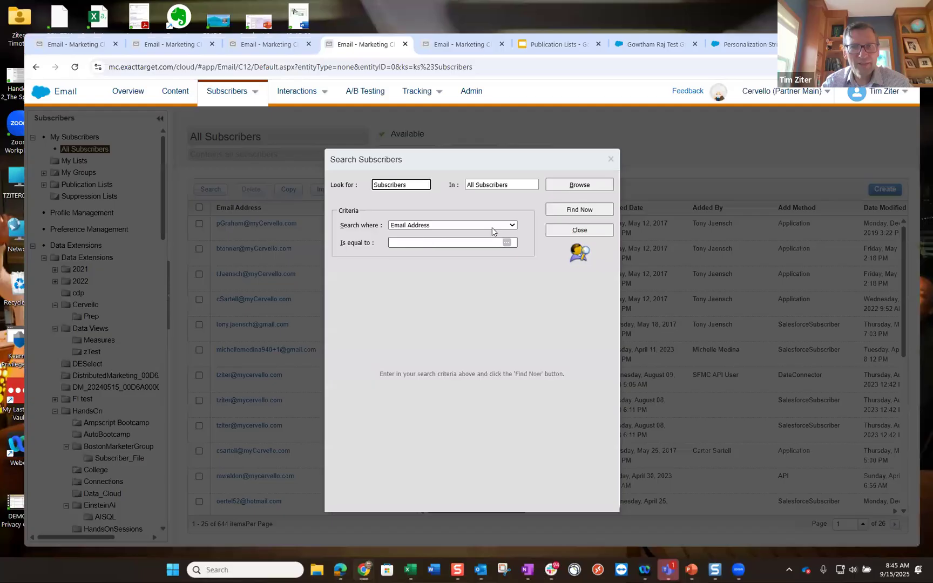
- Search All Subscribers by Subscriber Key using the copied key
{"action": "left_click", "coordinate": [512, 226]}
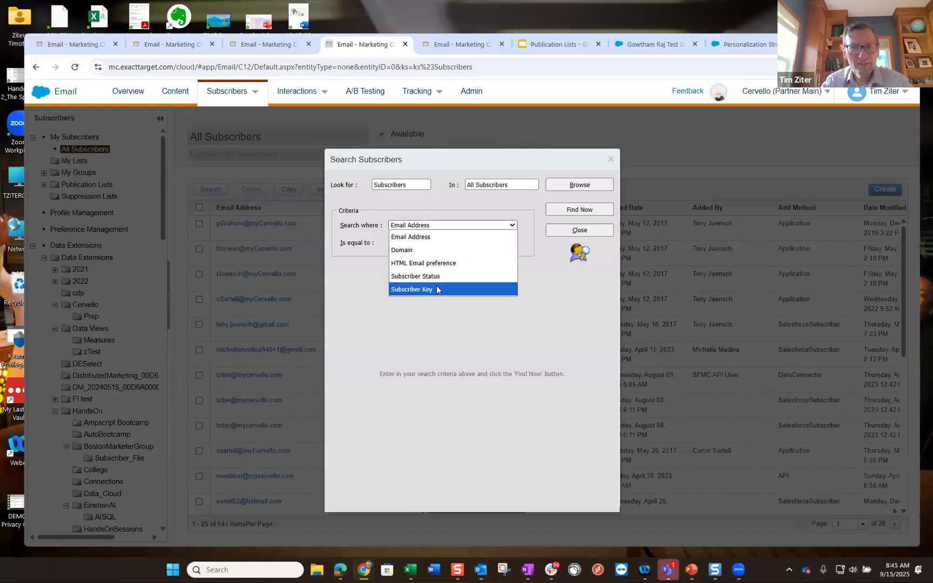
{"action": "left_click", "coordinate": [439, 287]}
{"action": "left_click", "coordinate": [415, 243]}
{"action": "key", "text": "ctrl+v"}
{"action": "left_click", "coordinate": [595, 211]}
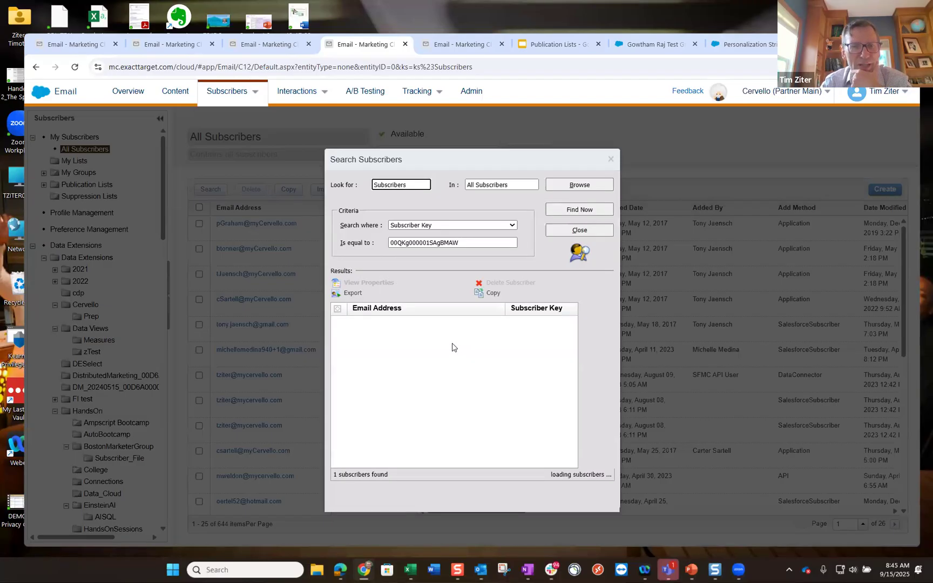
- Open the found subscriber, verify its attributes show the Profile Center edits, then close without saving
{"action": "double_click", "coordinate": [409, 322]}
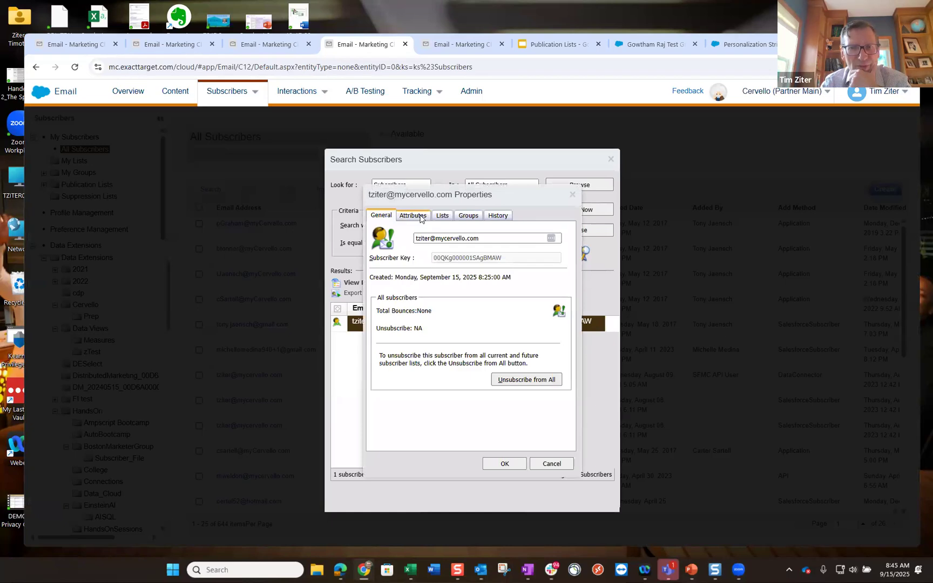
{"action": "left_click", "coordinate": [421, 216]}
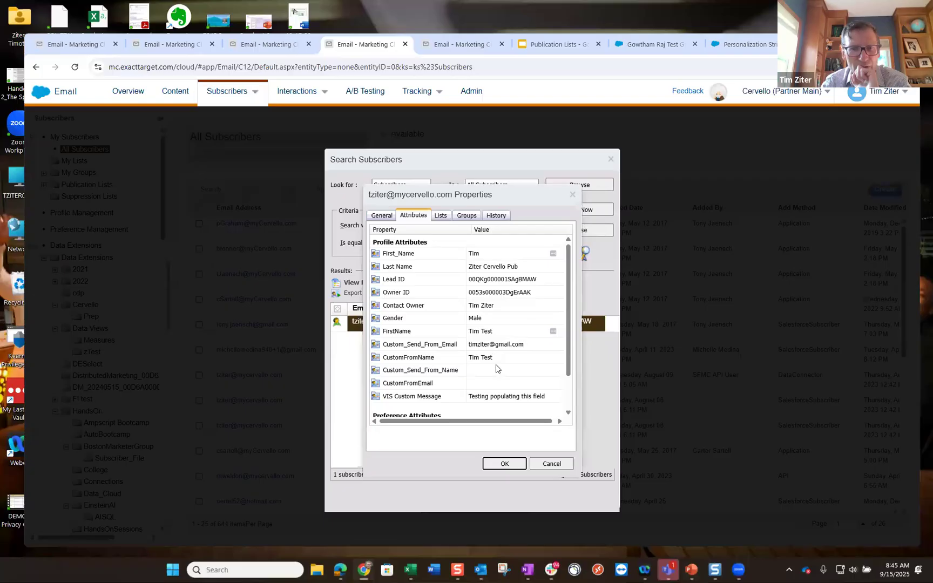
{"action": "scroll", "coordinate": [497, 367], "scroll_direction": "down", "scroll_amount": 2}
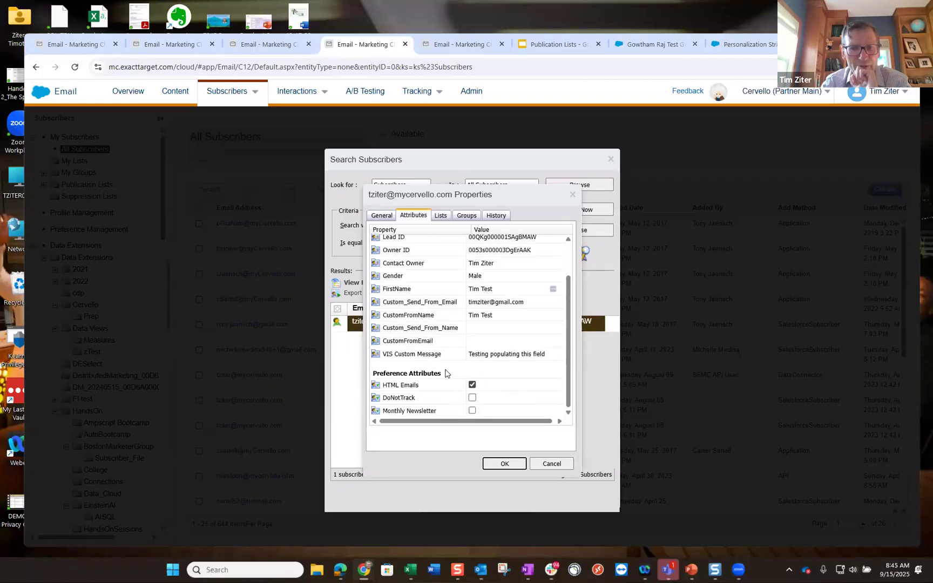
{"action": "scroll", "coordinate": [508, 408], "scroll_direction": "up", "scroll_amount": 1}
{"action": "scroll", "coordinate": [507, 407], "scroll_direction": "up", "scroll_amount": 2}
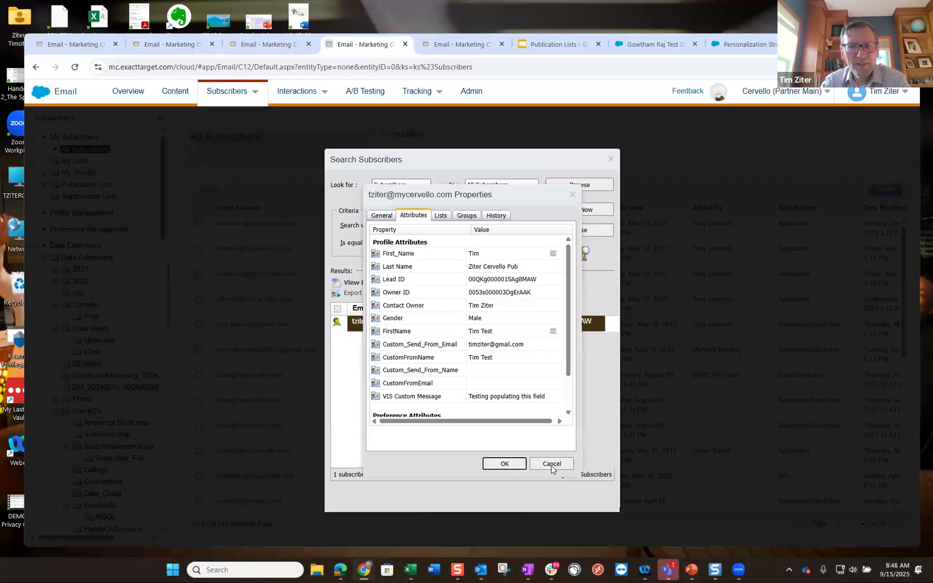
{"action": "left_click", "coordinate": [551, 463]}
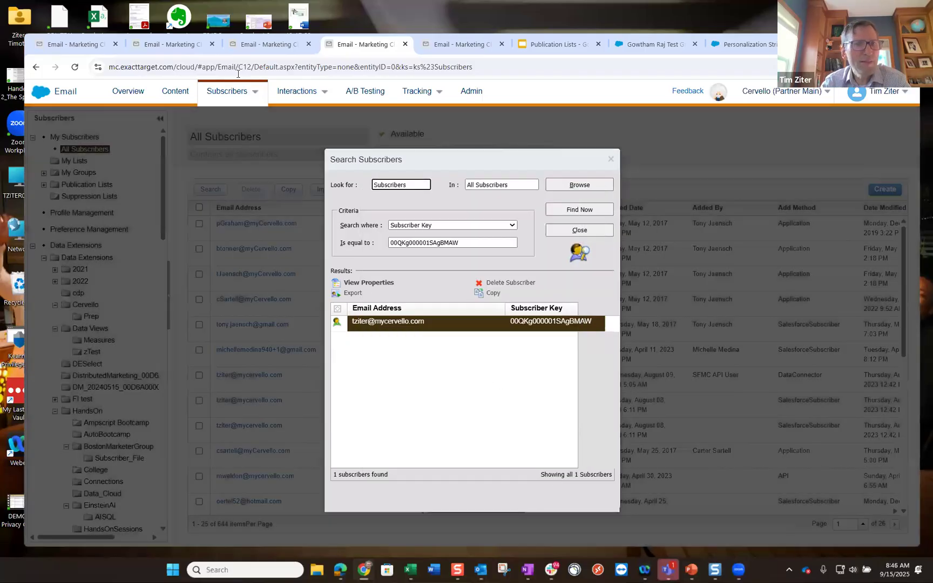
{"action": "left_click", "coordinate": [341, 570]}
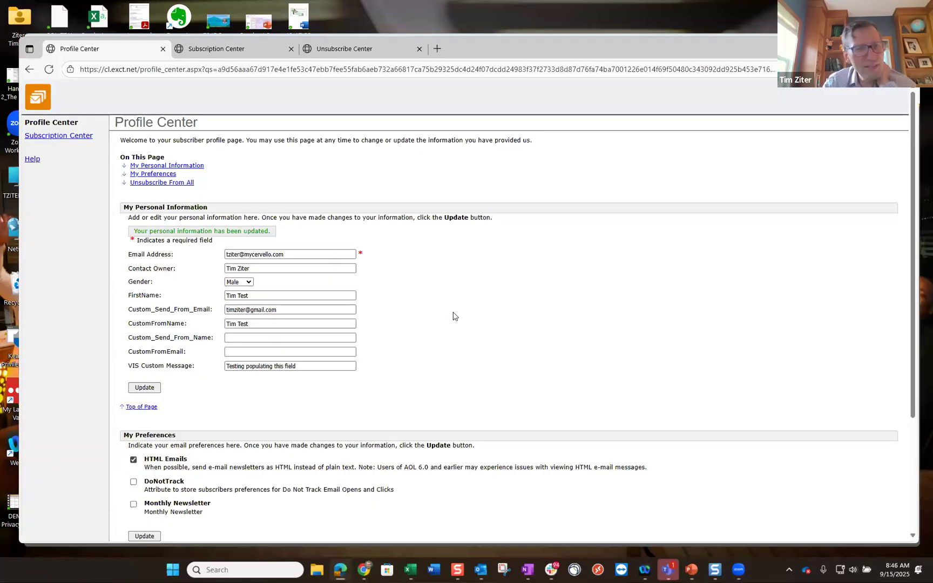
- Review the Profile Center, then the Subscription Center publications, confirming only Monthly Newsletter is checked
{"action": "scroll", "coordinate": [452, 314], "scroll_direction": "down", "scroll_amount": 2}
{"action": "scroll", "coordinate": [453, 316], "scroll_direction": "down", "scroll_amount": 1}
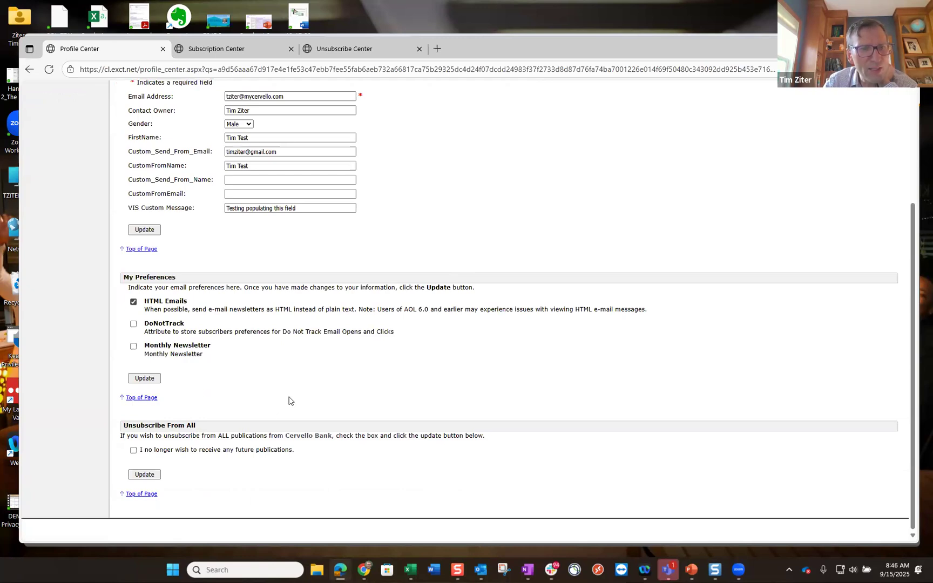
{"action": "scroll", "coordinate": [290, 397], "scroll_direction": "up", "scroll_amount": 2}
{"action": "scroll", "coordinate": [291, 397], "scroll_direction": "up", "scroll_amount": 1}
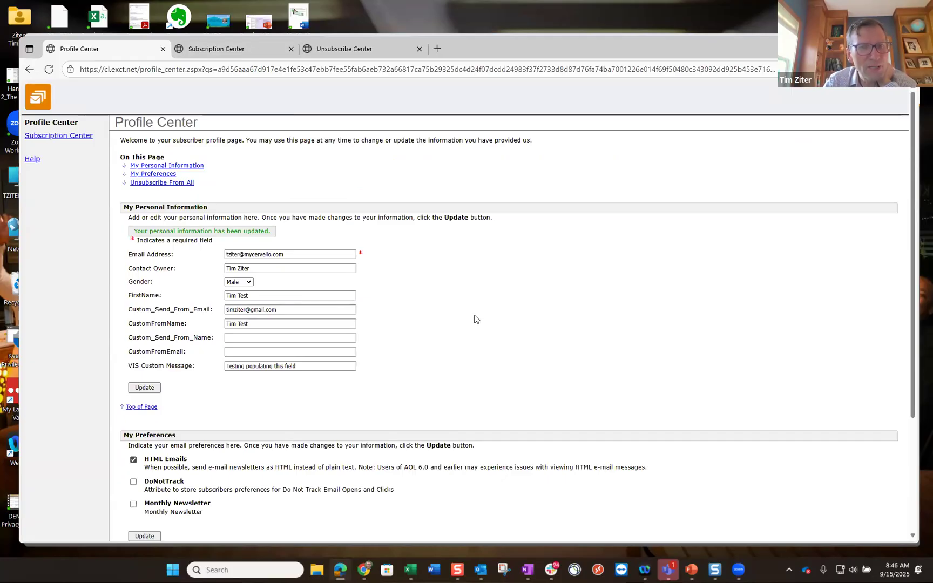
{"action": "left_click", "coordinate": [226, 51]}
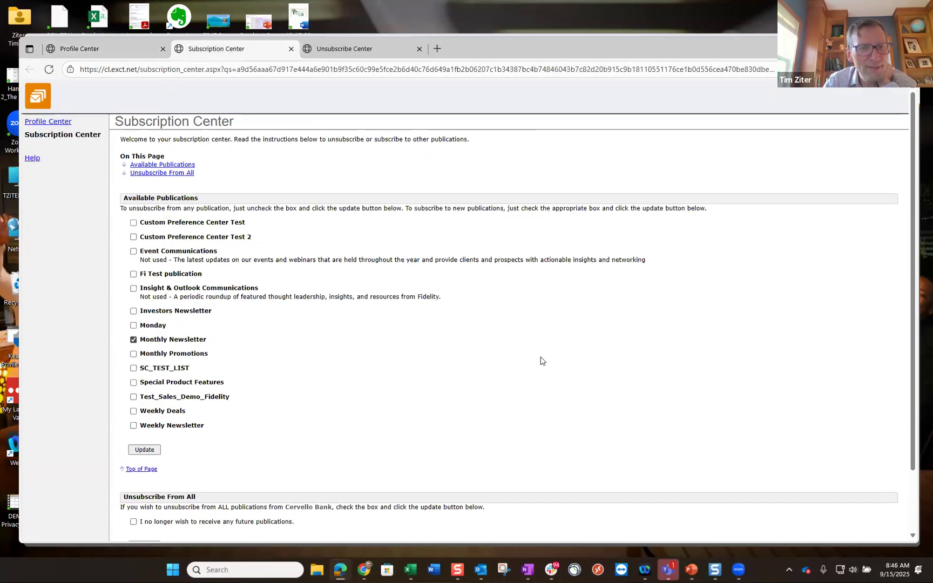
{"action": "scroll", "coordinate": [542, 361], "scroll_direction": "down", "scroll_amount": 2}
{"action": "scroll", "coordinate": [542, 361], "scroll_direction": "up", "scroll_amount": 2}
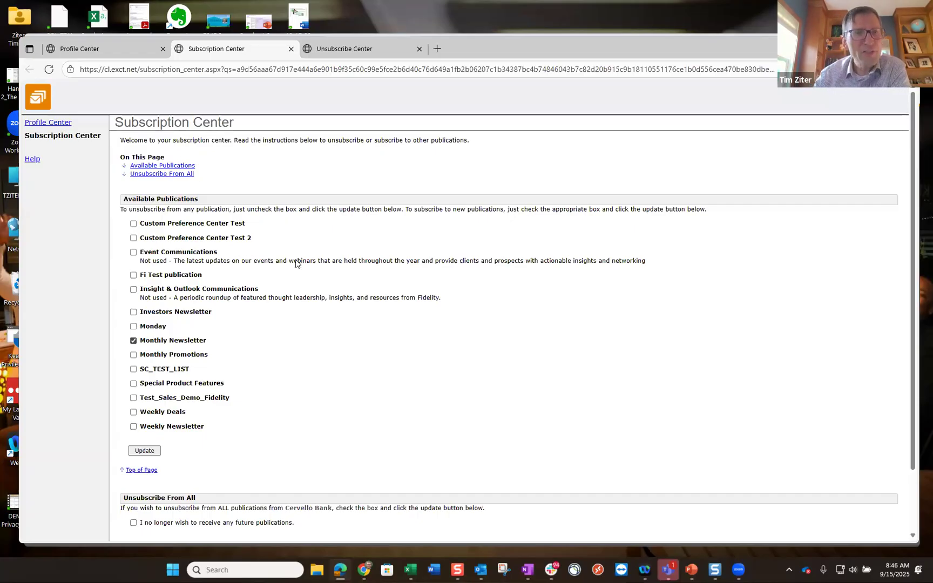
{"action": "left_click", "coordinate": [344, 57]}
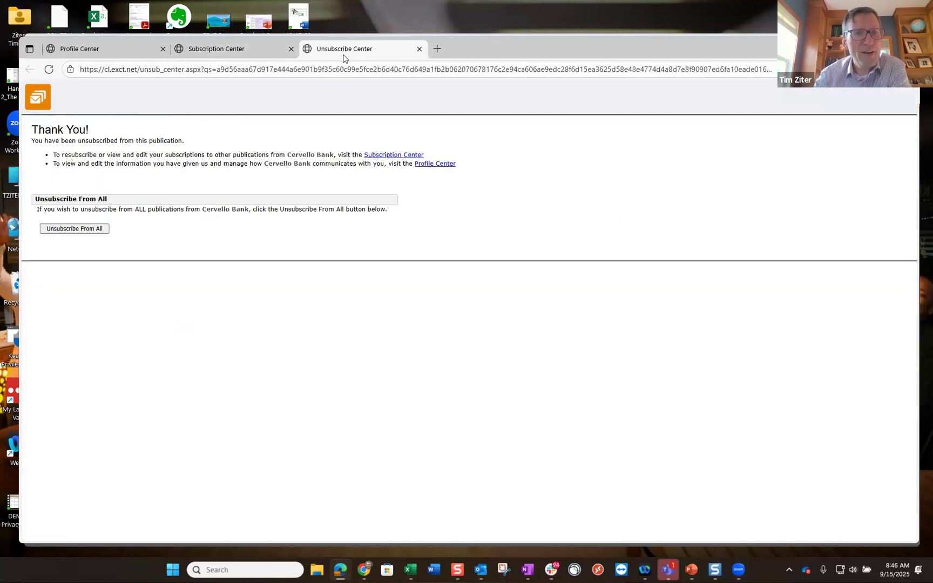
{"action": "left_click", "coordinate": [253, 53]}
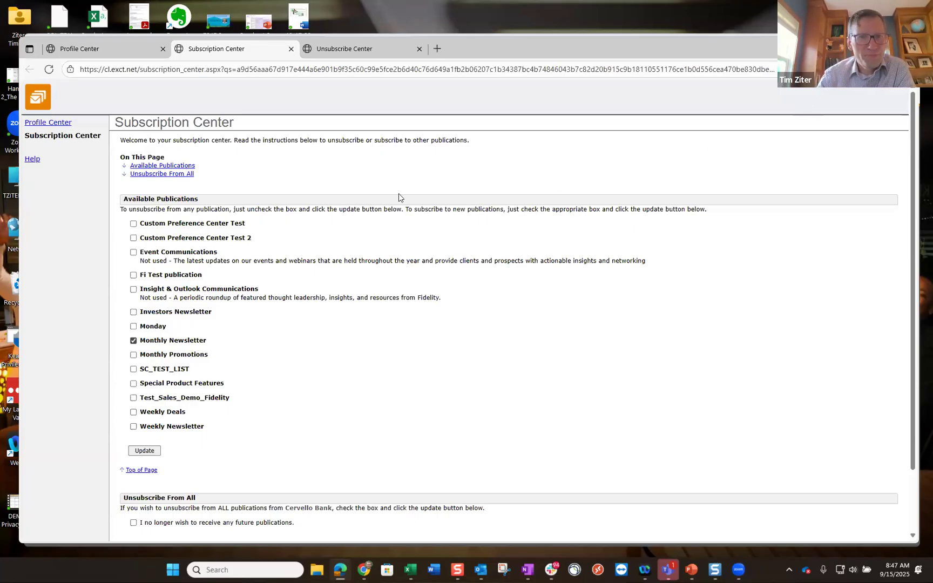
{"action": "key", "text": "alt+Tab"}
- Close the subscriber search and return to the Publication List Test job's Tracking Details (5 sent, 0 opens)
{"action": "mouse_move", "coordinate": [304, 98]}
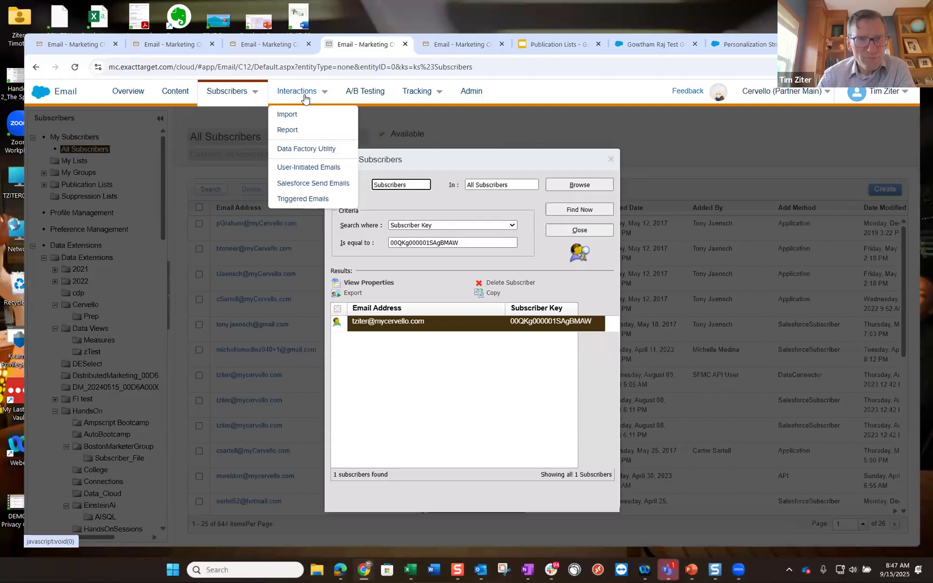
{"action": "mouse_move", "coordinate": [220, 98]}
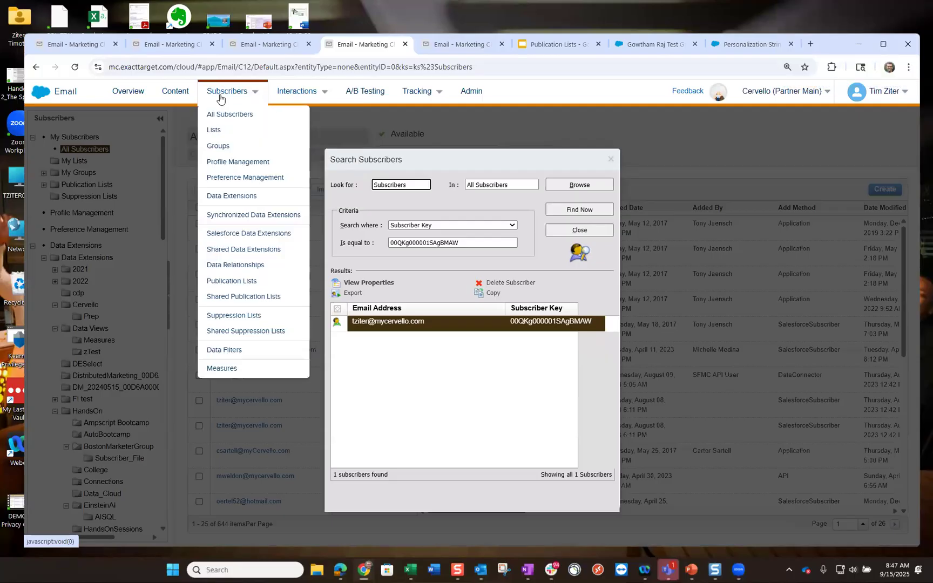
{"action": "left_click", "coordinate": [216, 129]}
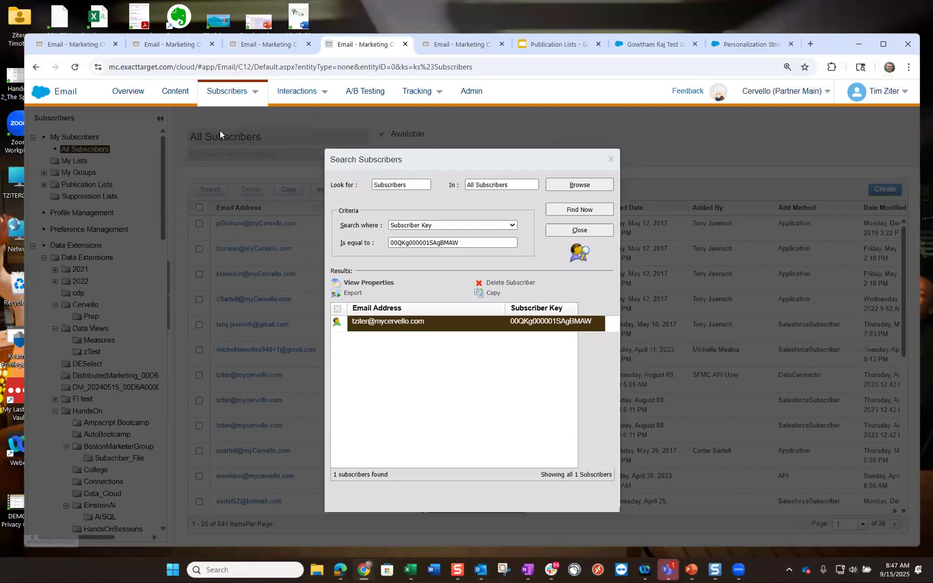
{"action": "left_click", "coordinate": [611, 159]}
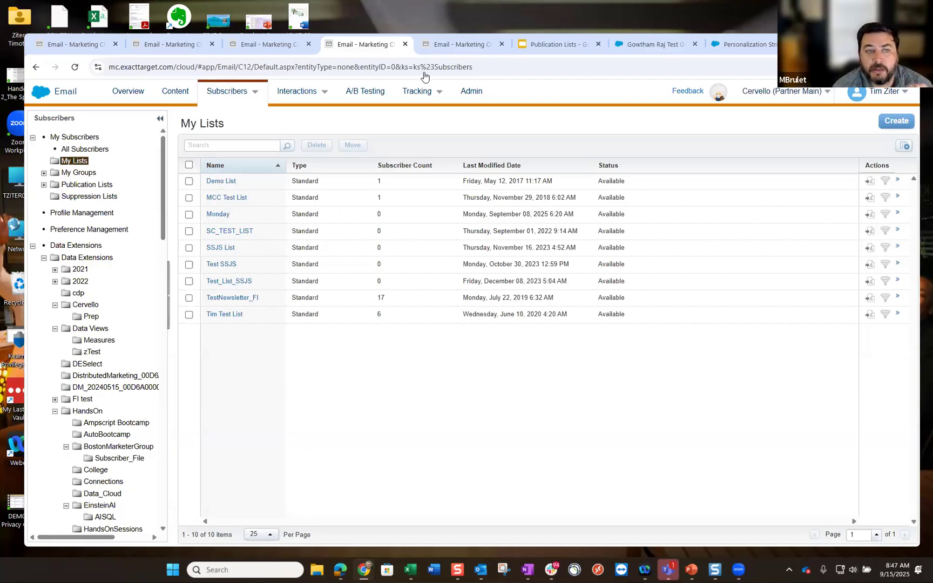
{"action": "left_click", "coordinate": [454, 49]}
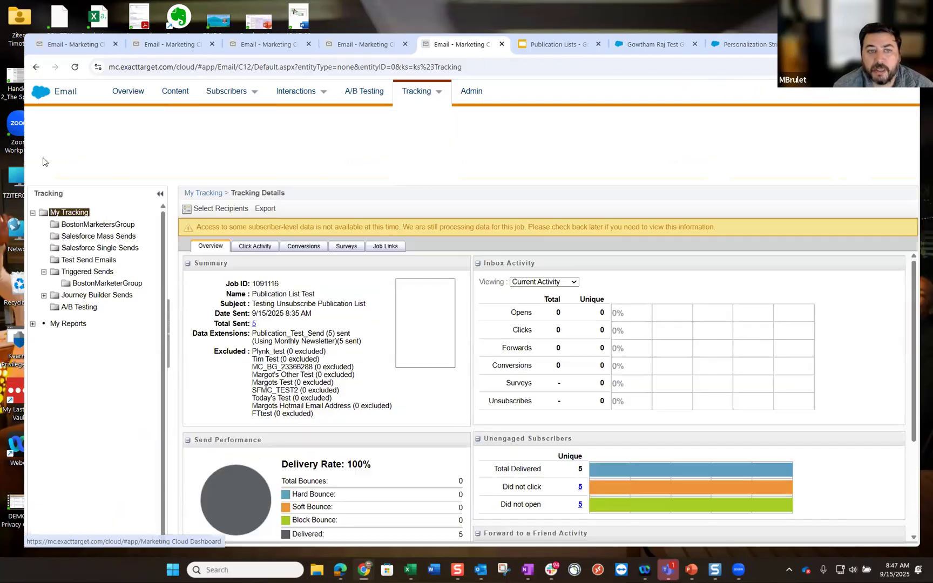
- Go to Automation Studio's Data Copy or Import activities and start creating a new activity
{"action": "left_click", "coordinate": [43, 162]}
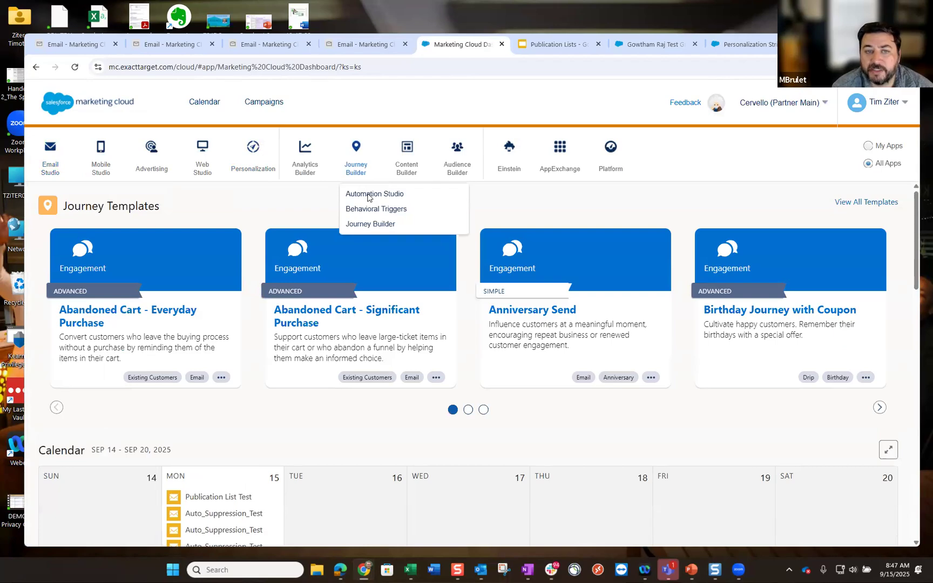
{"action": "left_click", "coordinate": [367, 197]}
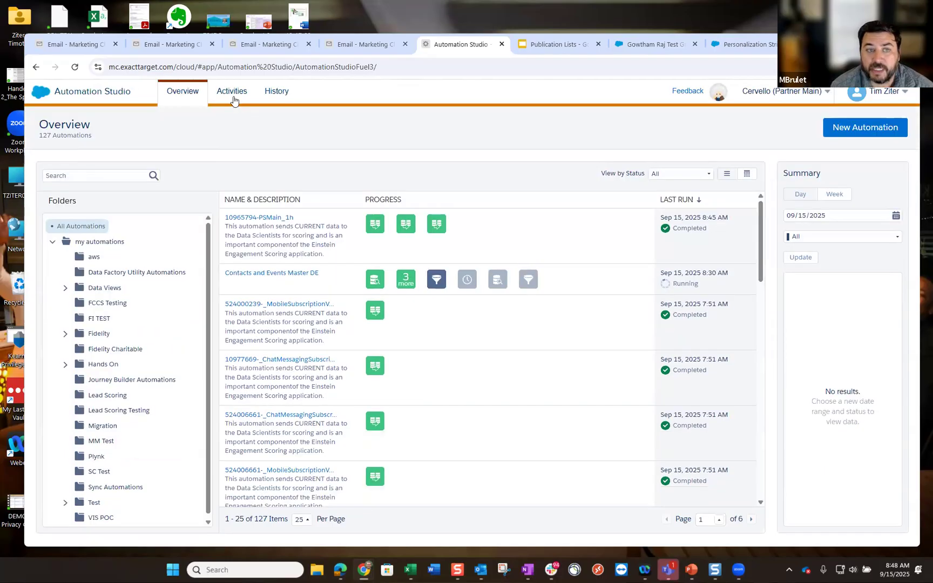
{"action": "left_click", "coordinate": [234, 96]}
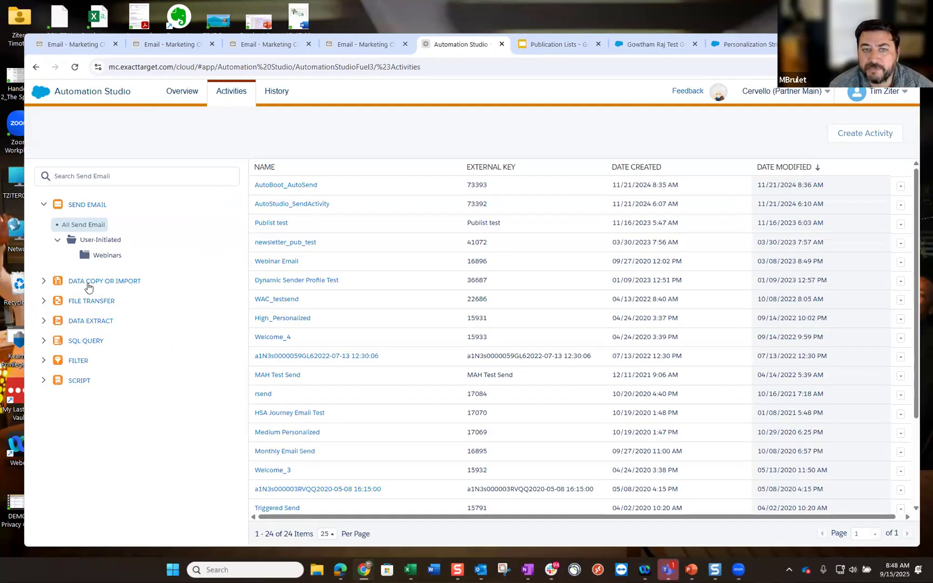
{"action": "left_click", "coordinate": [45, 281]}
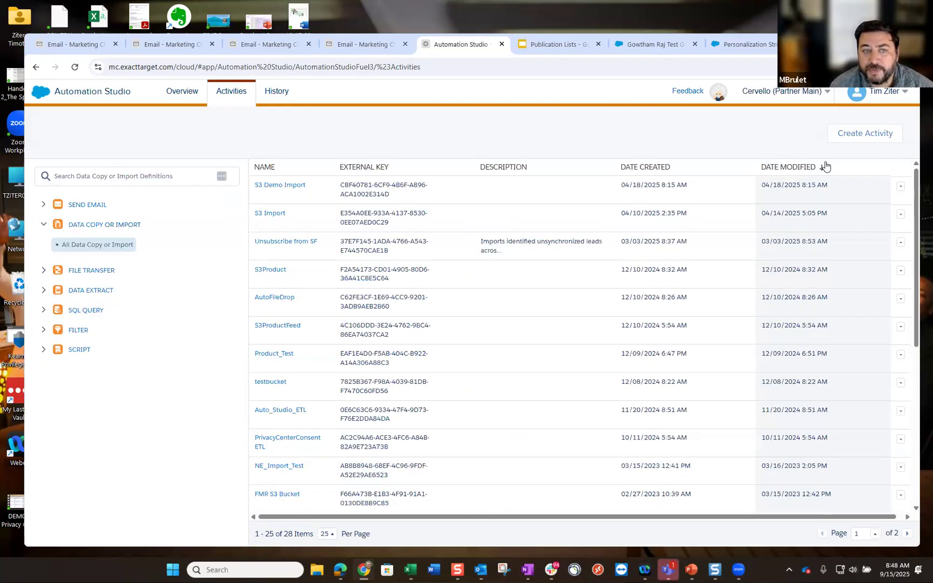
{"action": "left_click", "coordinate": [877, 136]}
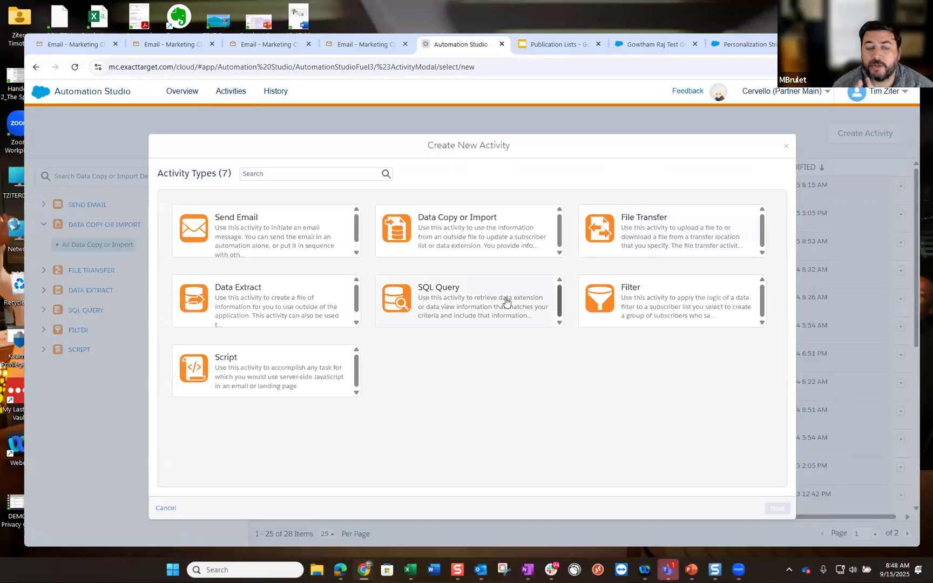
- Start a Data Copy or Import activity named 'Test List Import'
{"action": "left_click", "coordinate": [492, 233]}
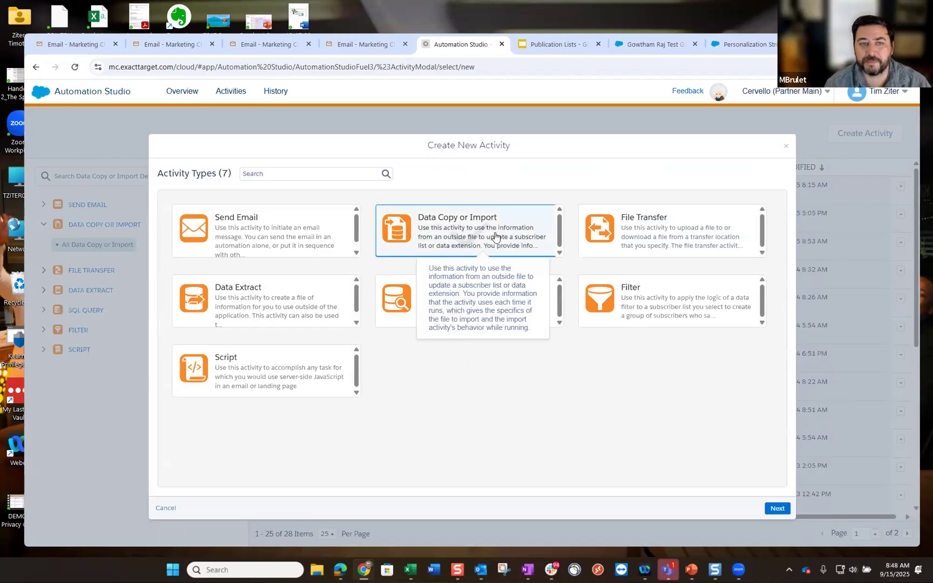
{"action": "left_click", "coordinate": [777, 510]}
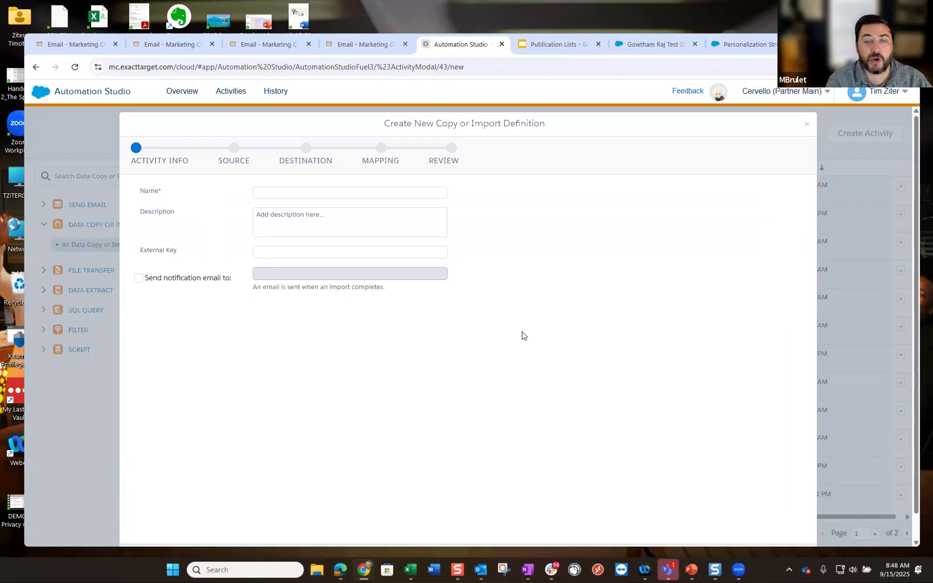
{"action": "scroll", "coordinate": [524, 335], "scroll_direction": "down", "scroll_amount": 1}
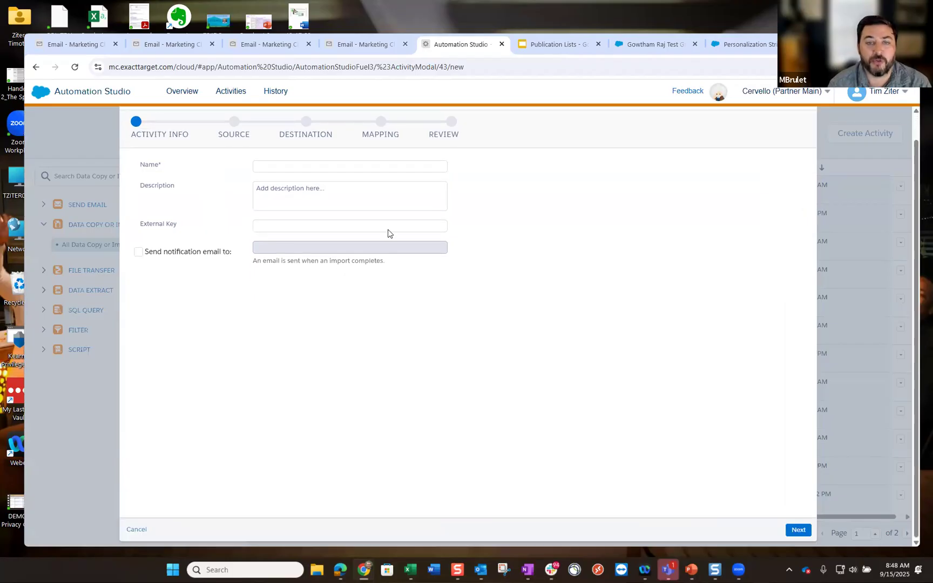
{"action": "left_click", "coordinate": [289, 166]}
{"action": "type", "text": "Tets Lis"}
{"action": "key", "text": "BackSpace"}
{"action": "key", "text": "BackSpace"}
{"action": "key", "text": "BackSpace"}
{"action": "key", "text": "BackSpace"}
{"action": "key", "text": "BackSpace"}
{"action": "key", "text": "BackSpace"}
{"action": "type", "text": "st List Import"}
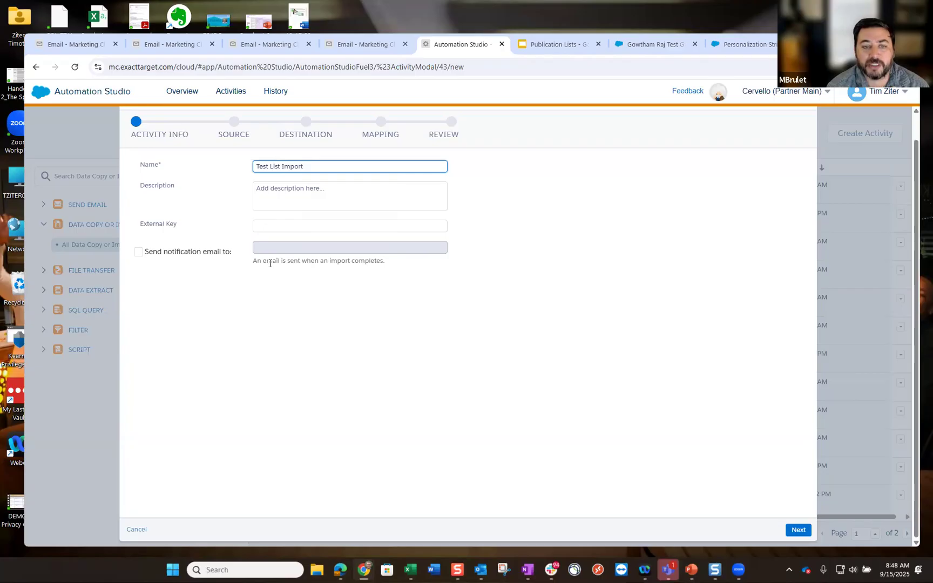
{"action": "left_click", "coordinate": [800, 531]}
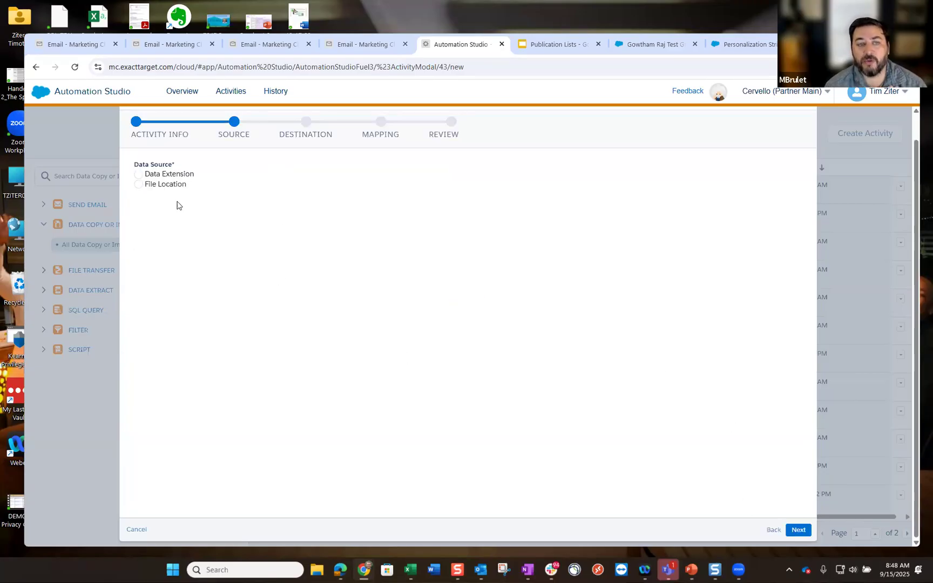
- Select data extension Publication_Test_Send from HandsOn > BostonMarketerGroup as the import source
{"action": "left_click", "coordinate": [140, 175]}
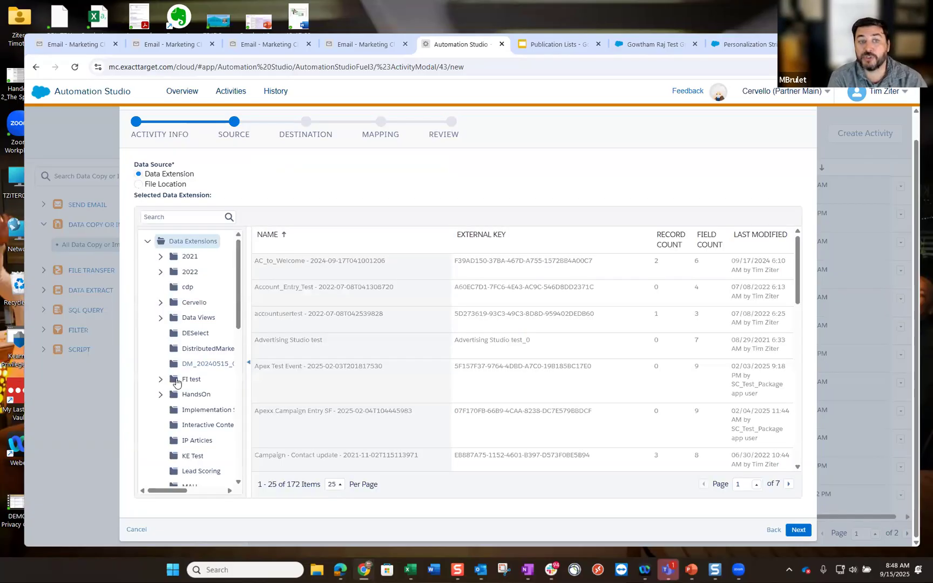
{"action": "left_click", "coordinate": [161, 398]}
{"action": "scroll", "coordinate": [205, 362], "scroll_direction": "down", "scroll_amount": 4}
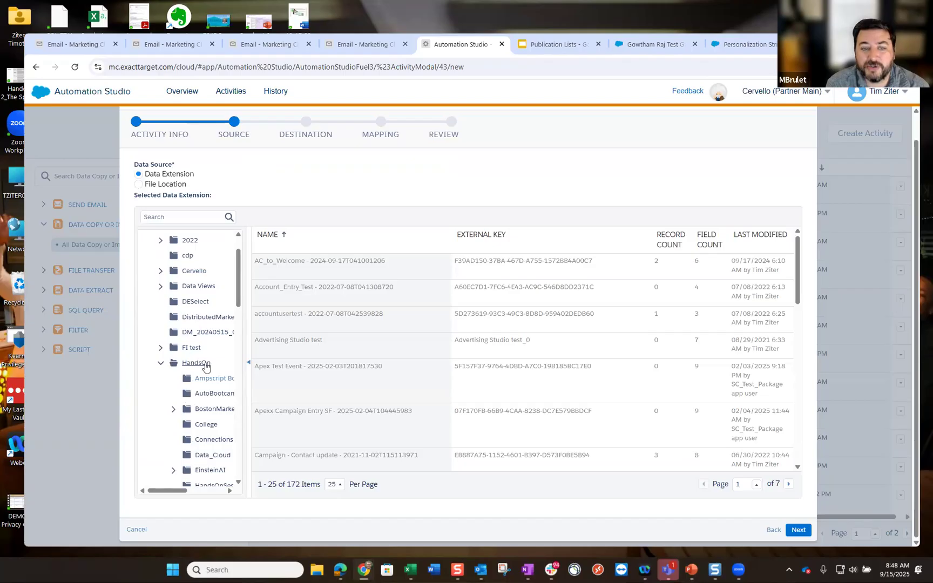
{"action": "left_click", "coordinate": [210, 335]}
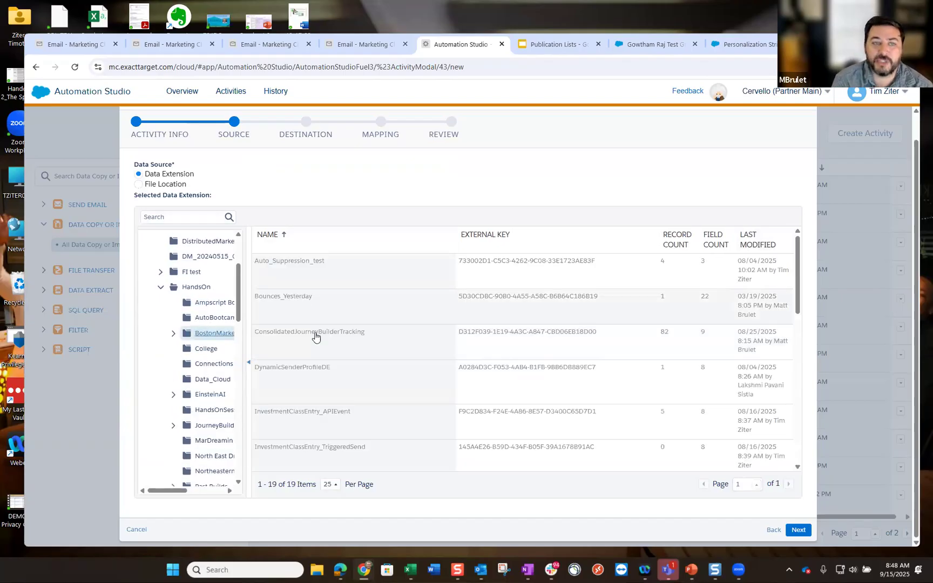
{"action": "scroll", "coordinate": [323, 368], "scroll_direction": "down", "scroll_amount": 2}
{"action": "scroll", "coordinate": [323, 368], "scroll_direction": "down", "scroll_amount": 3}
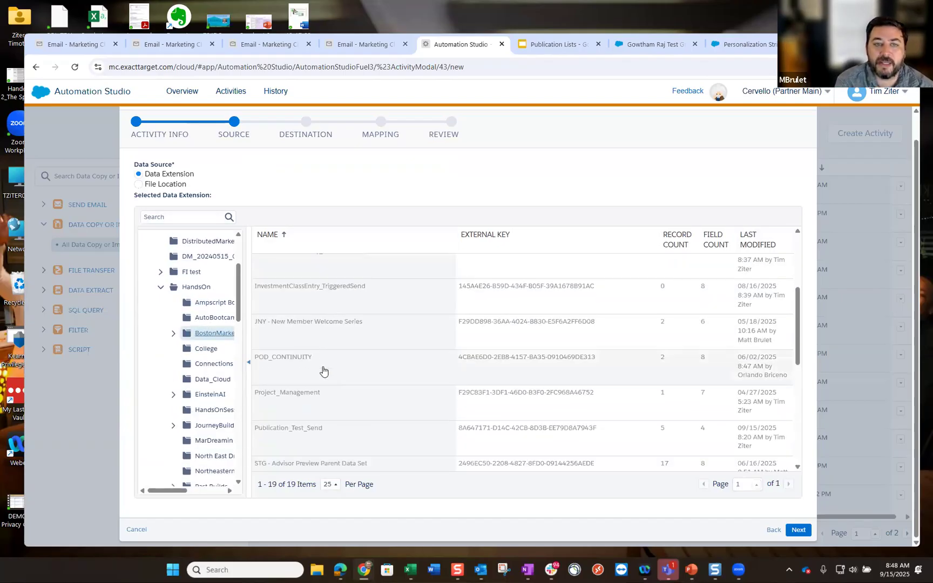
{"action": "left_click", "coordinate": [317, 431]}
{"action": "left_click", "coordinate": [798, 530]}
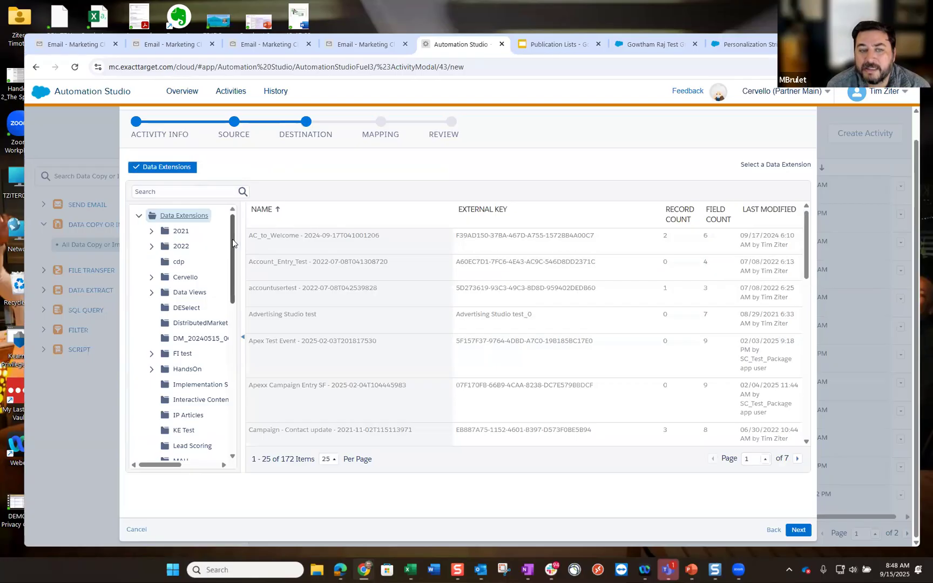
- Preview the destination step, then try a File Location source using ExactTarget Enhanced FTP
{"action": "left_click_drag", "start_coordinate": [231, 290], "coordinate": [242, 219]}
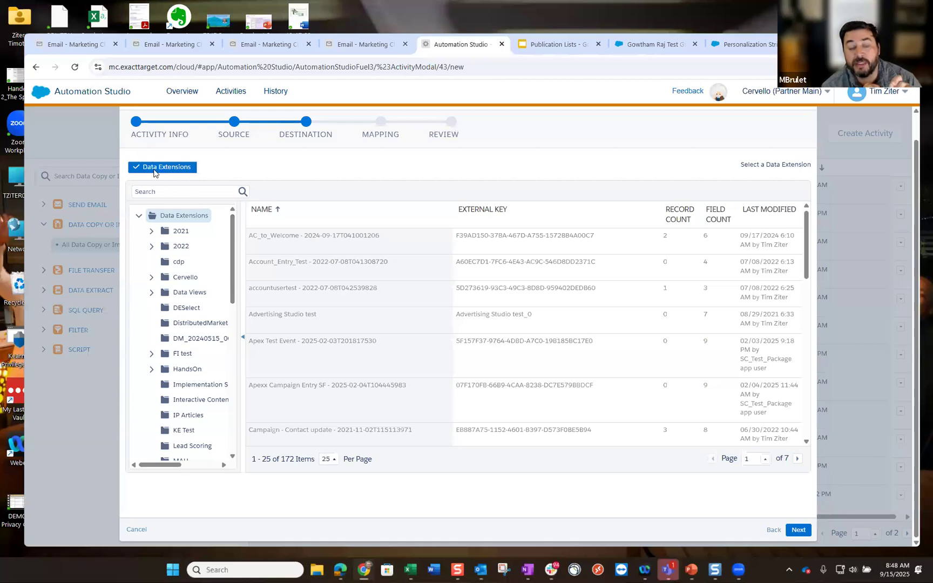
{"action": "left_click", "coordinate": [134, 172]}
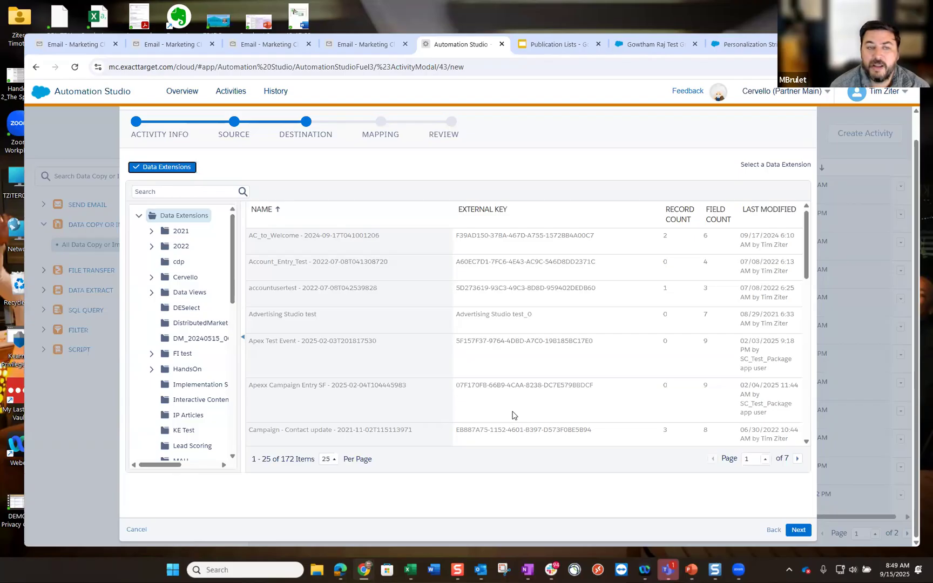
{"action": "left_click", "coordinate": [774, 530]}
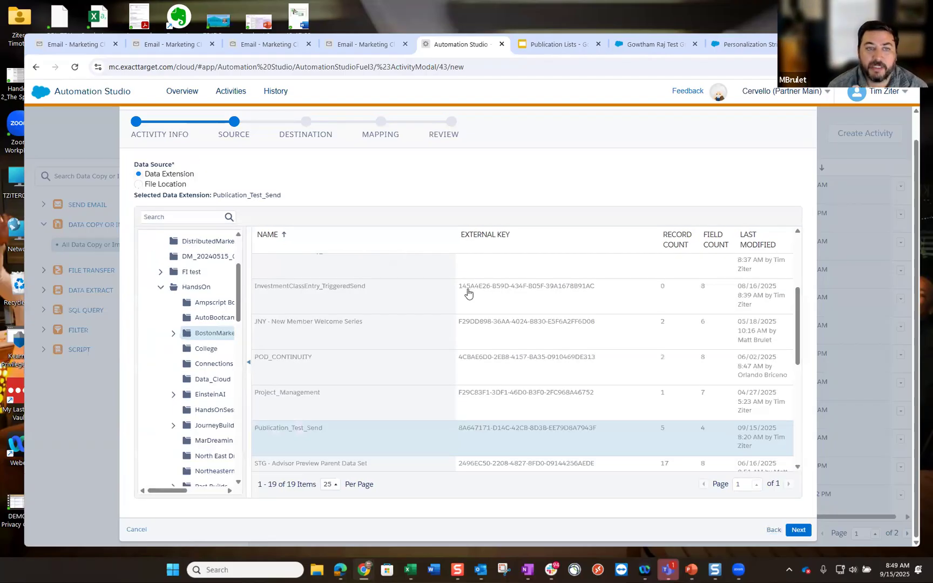
{"action": "left_click", "coordinate": [139, 185]}
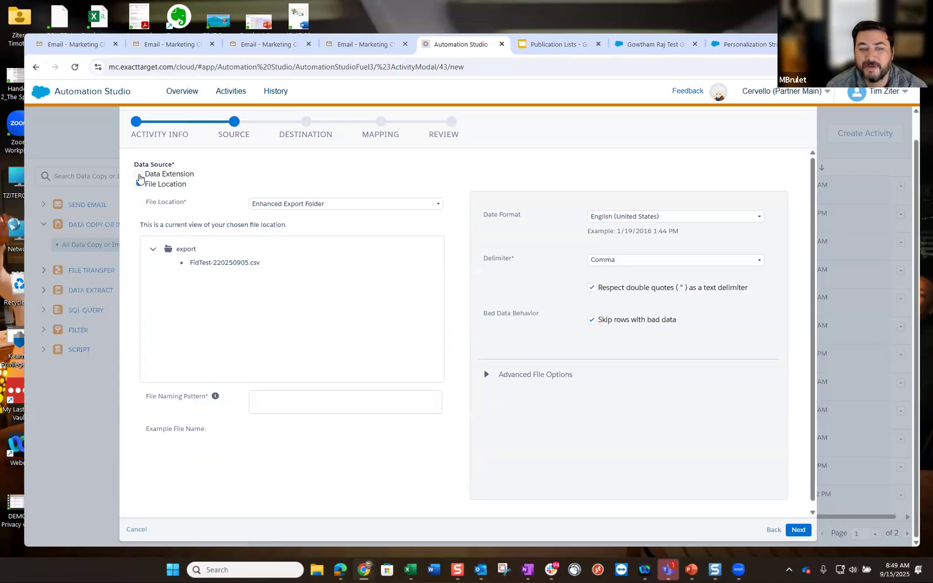
{"action": "left_click", "coordinate": [140, 176]}
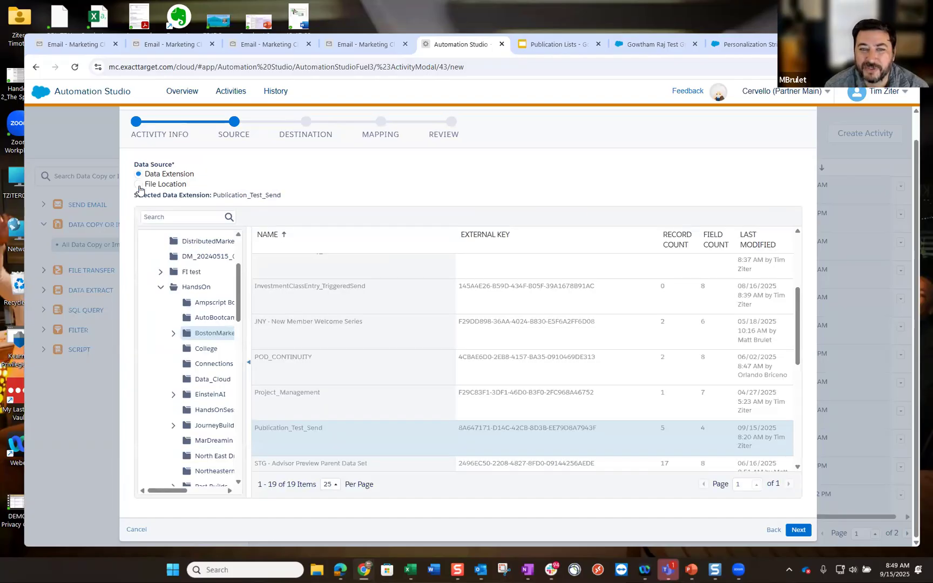
{"action": "left_click", "coordinate": [139, 185]}
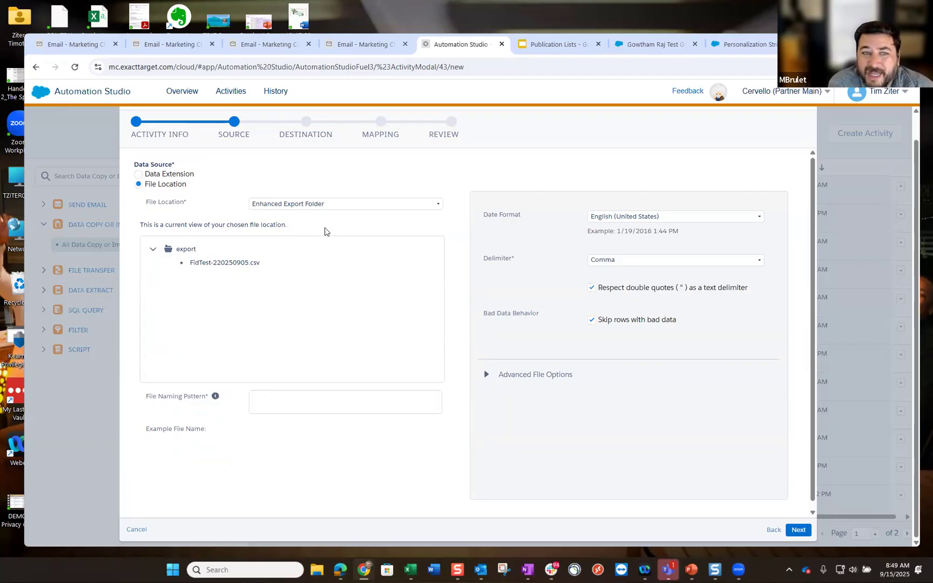
{"action": "left_click", "coordinate": [437, 205]}
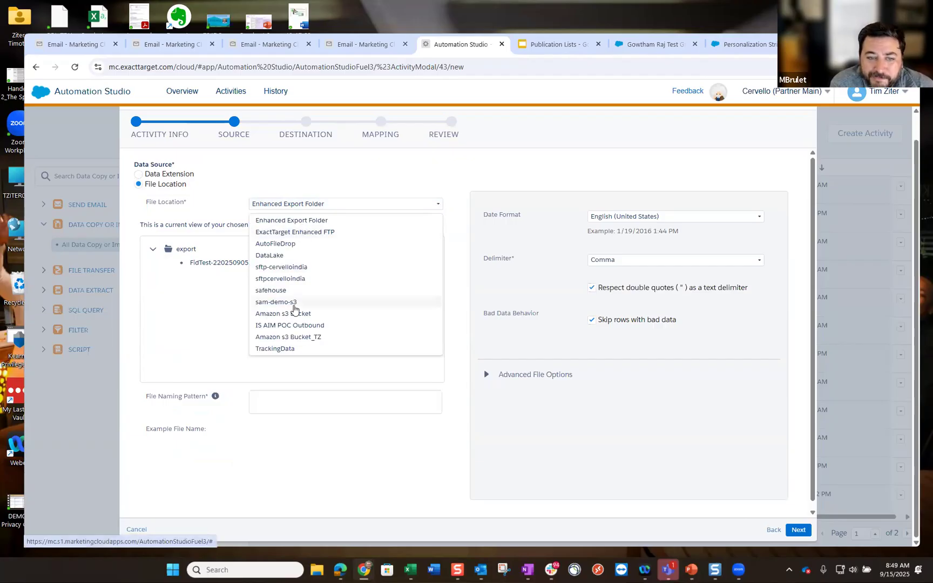
{"action": "scroll", "coordinate": [294, 305], "scroll_direction": "down", "scroll_amount": 1}
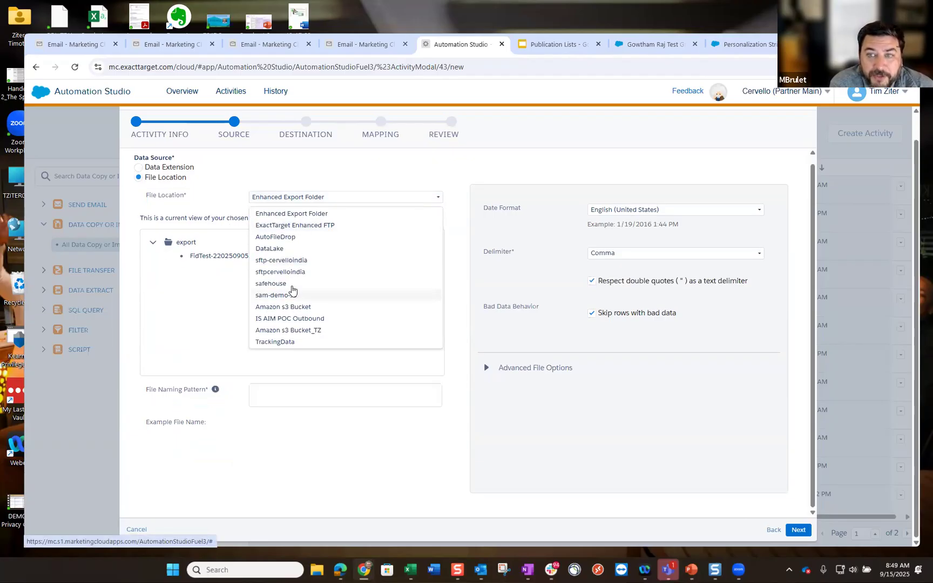
{"action": "left_click", "coordinate": [296, 225]}
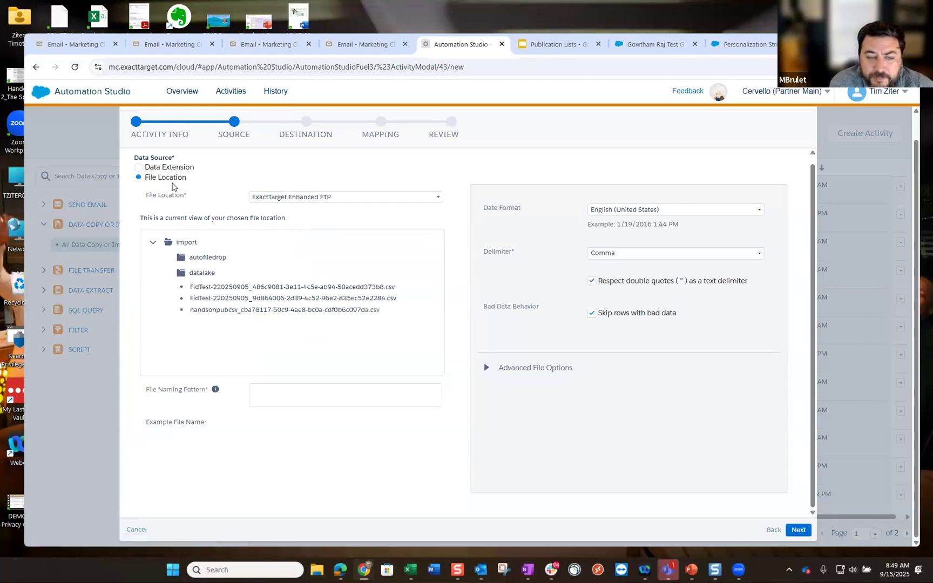
- Revert the source to the data extension, preview the destination again, then cancel the activity
{"action": "left_click", "coordinate": [138, 168]}
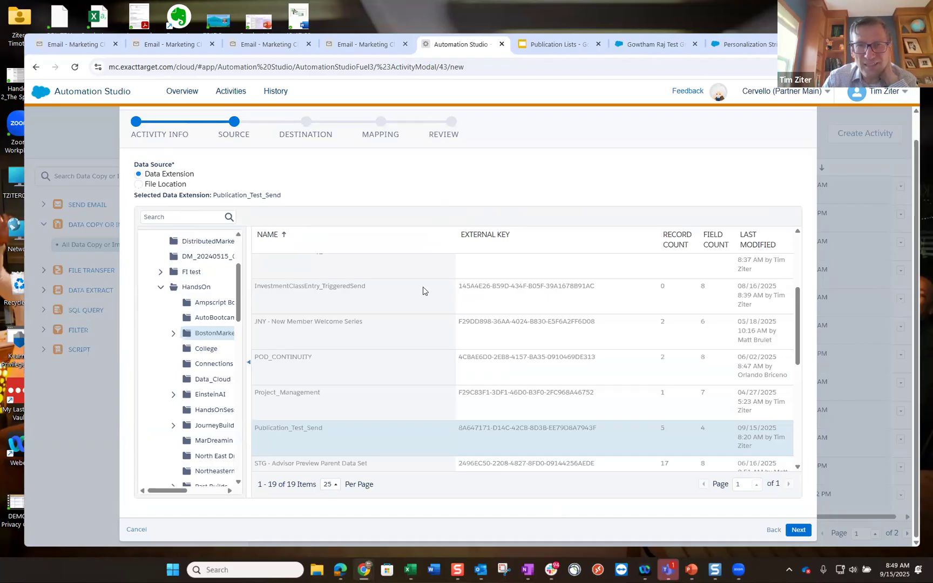
{"action": "left_click", "coordinate": [139, 184]}
{"action": "left_click", "coordinate": [138, 175]}
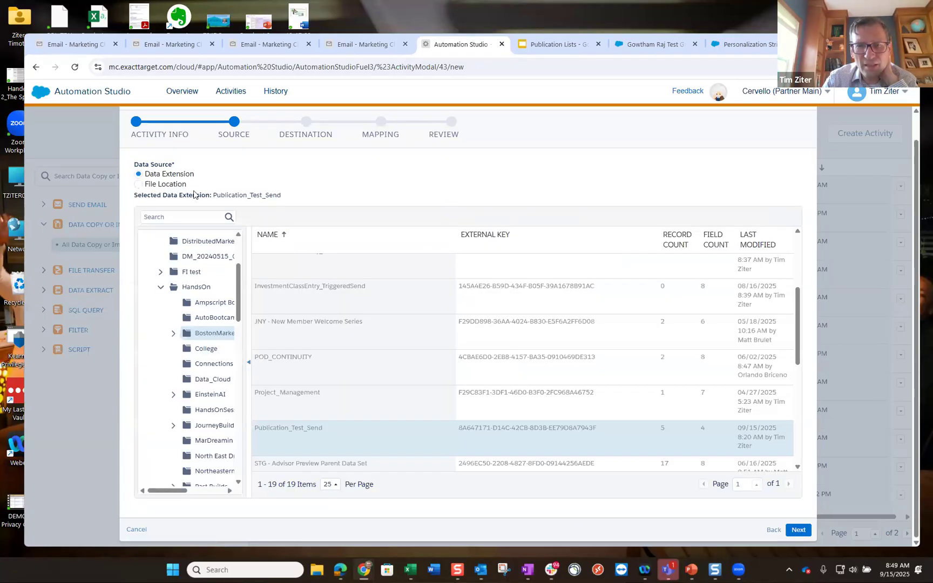
{"action": "left_click", "coordinate": [798, 531]}
{"action": "left_click_drag", "start_coordinate": [232, 249], "coordinate": [253, 208]}
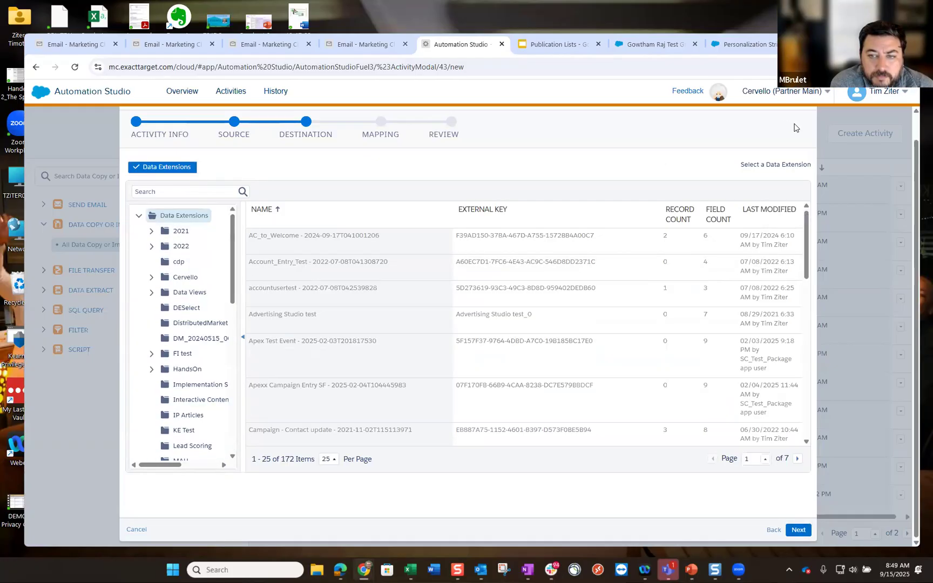
{"action": "left_click", "coordinate": [773, 531]}
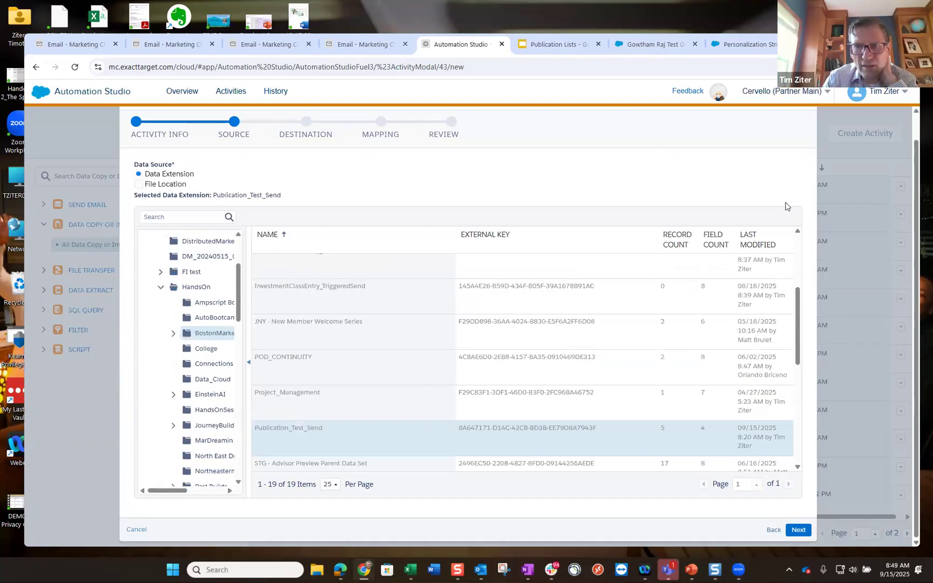
{"action": "left_click", "coordinate": [139, 533]}
- Discard the unsaved activity and bring up Email Studio's My Lists of subscriber lists
{"action": "left_click", "coordinate": [191, 505]}
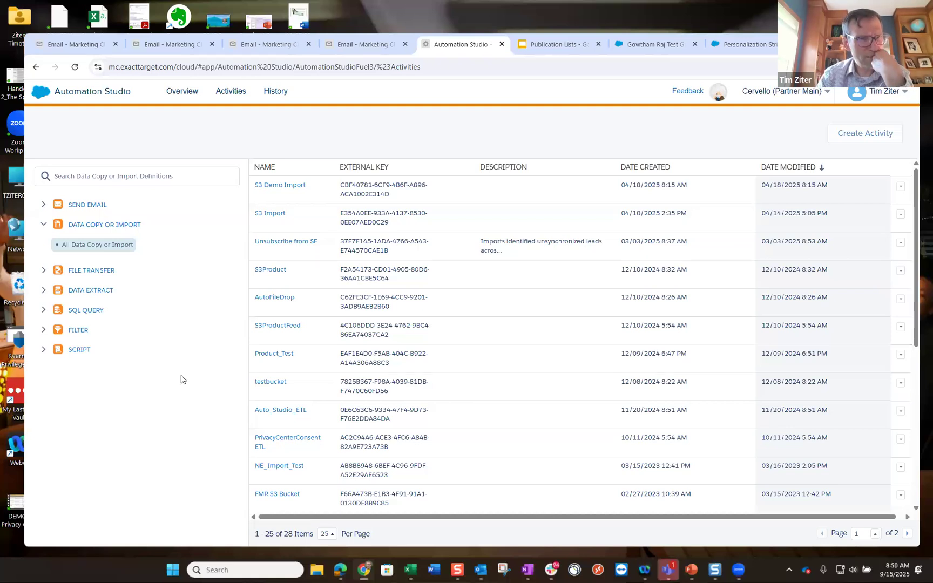
{"action": "left_click", "coordinate": [367, 48]}
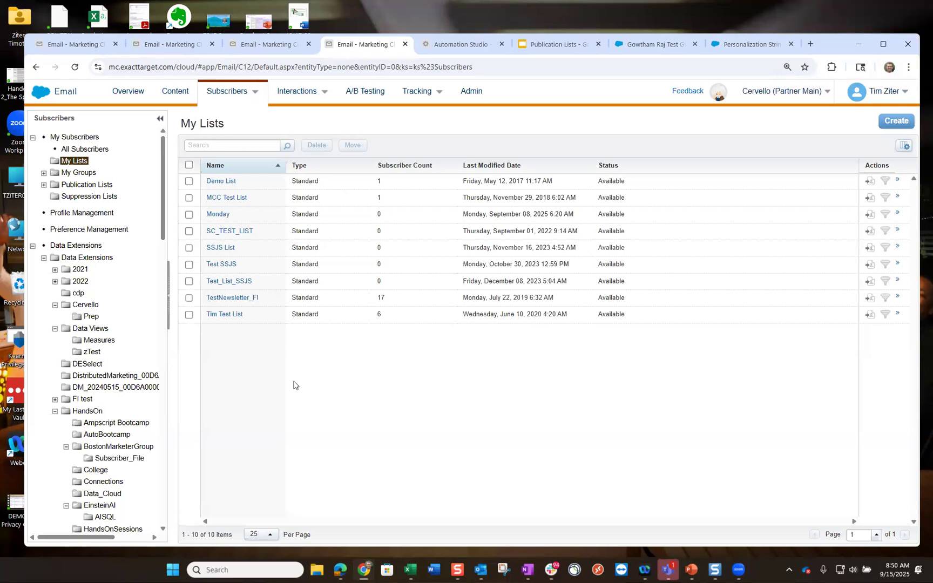
{"action": "mouse_move", "coordinate": [227, 107]}
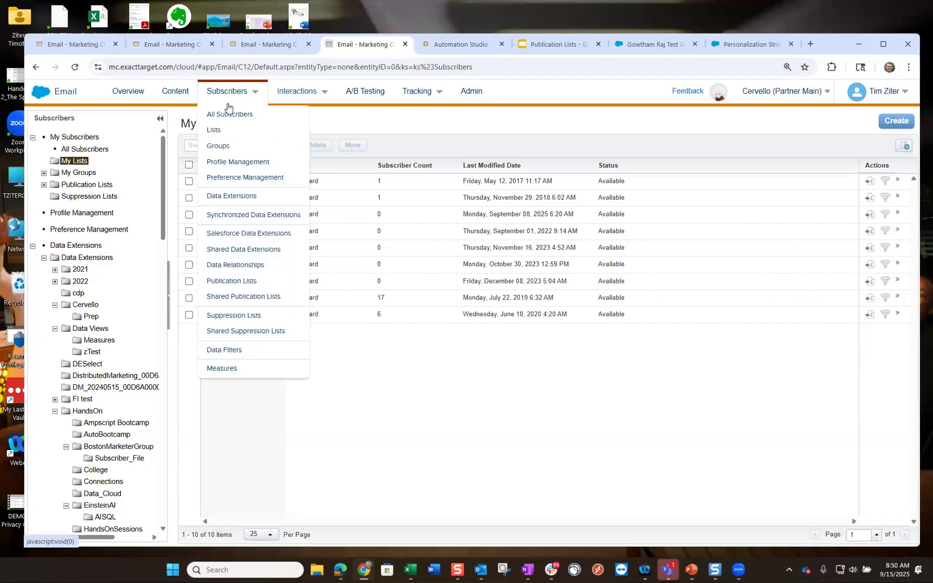
- Check Weekly Deals under Available Publications and save with Update, leaving Monthly Newsletter unchecked
{"action": "left_click", "coordinate": [341, 570]}
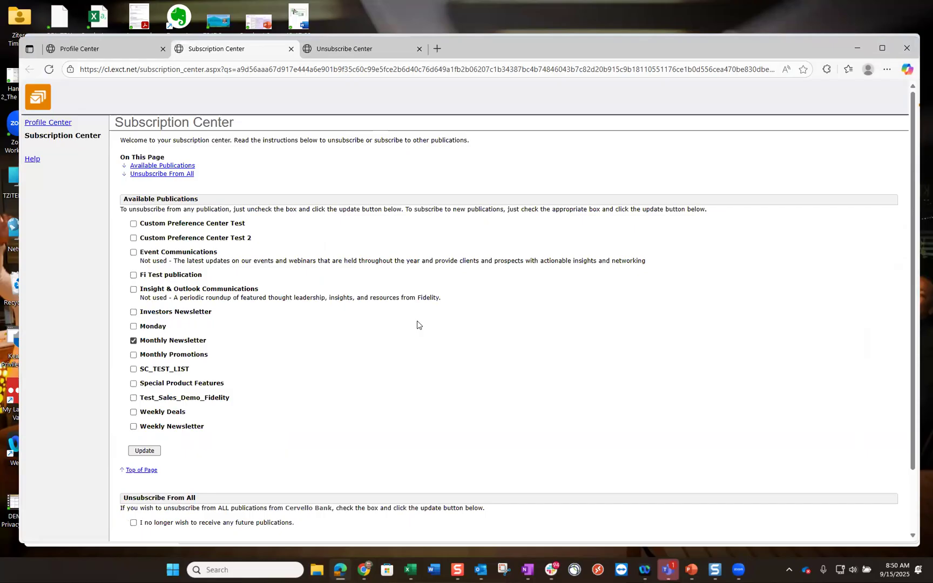
{"action": "scroll", "coordinate": [417, 324], "scroll_direction": "down", "scroll_amount": 1}
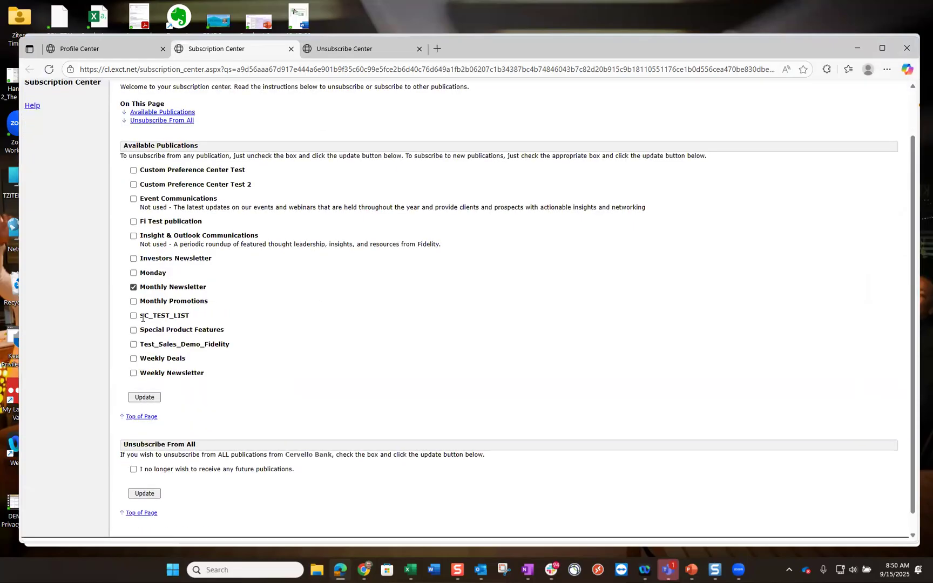
{"action": "left_click", "coordinate": [133, 358]}
{"action": "left_click", "coordinate": [149, 398]}
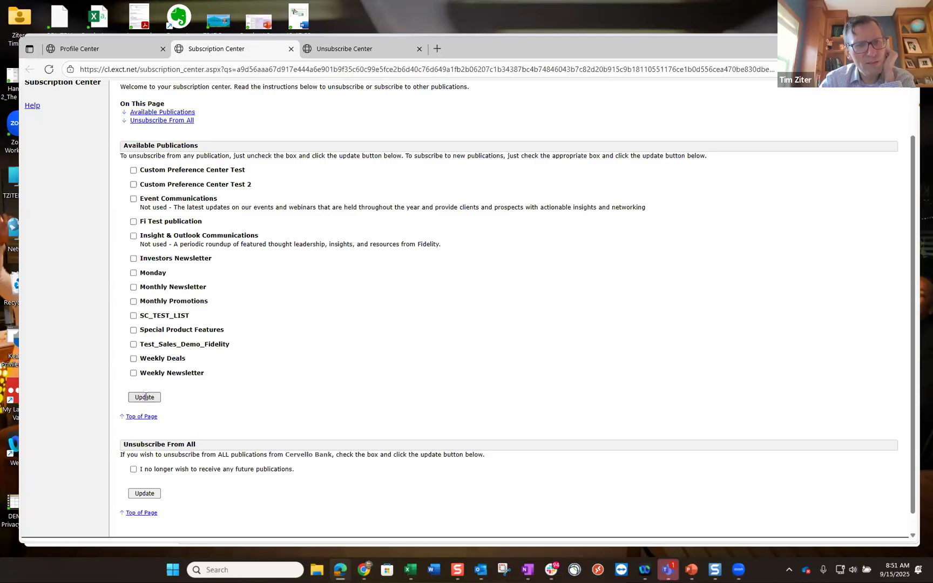
{"action": "left_click", "coordinate": [134, 359]}
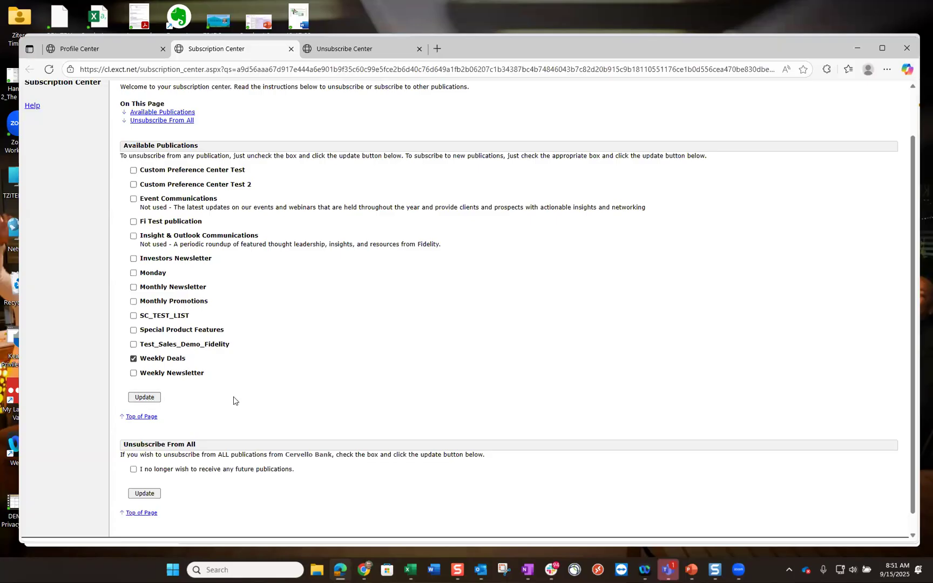
{"action": "left_click", "coordinate": [147, 398]}
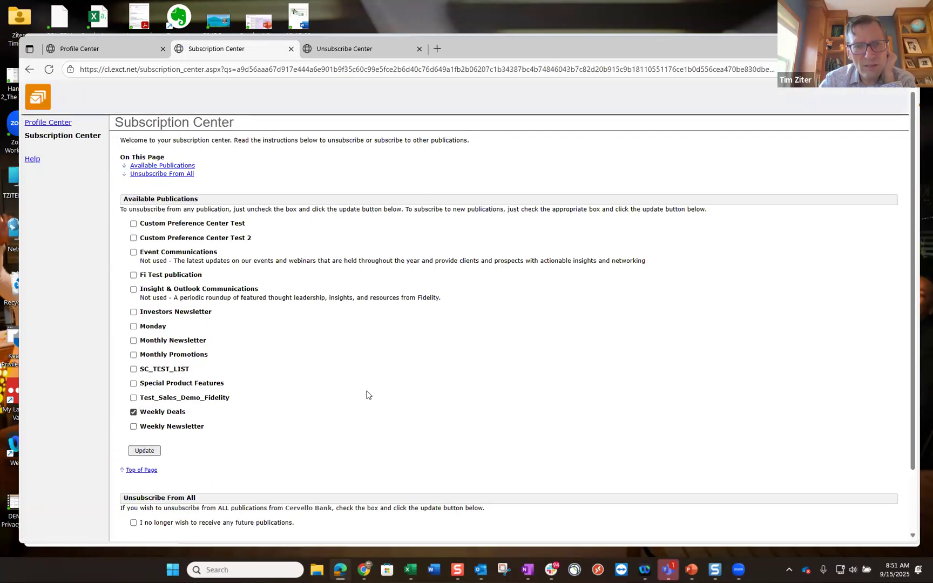
{"action": "scroll", "coordinate": [366, 394], "scroll_direction": "down", "scroll_amount": 3}
{"action": "scroll", "coordinate": [367, 394], "scroll_direction": "up", "scroll_amount": 3}
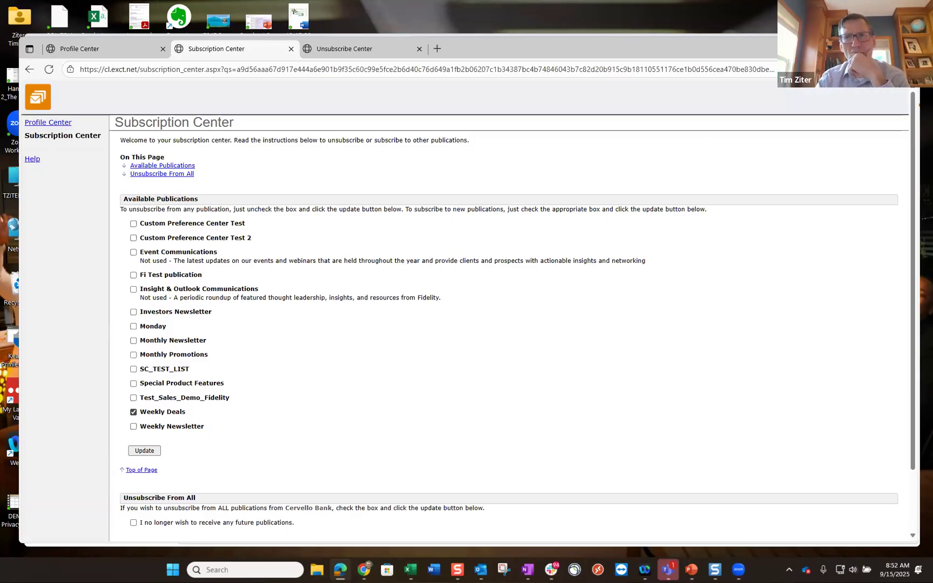
- Review the Monthly Newsletter and Weekly Deals publication lists, confirming the subscriber is Active on Weekly Deals
{"action": "left_click", "coordinate": [857, 46]}
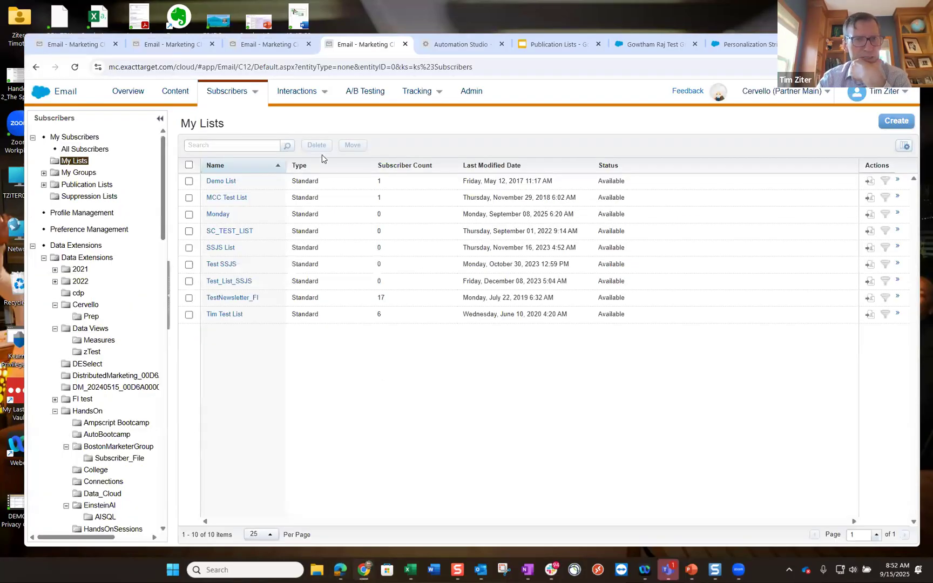
{"action": "left_click", "coordinate": [236, 96]}
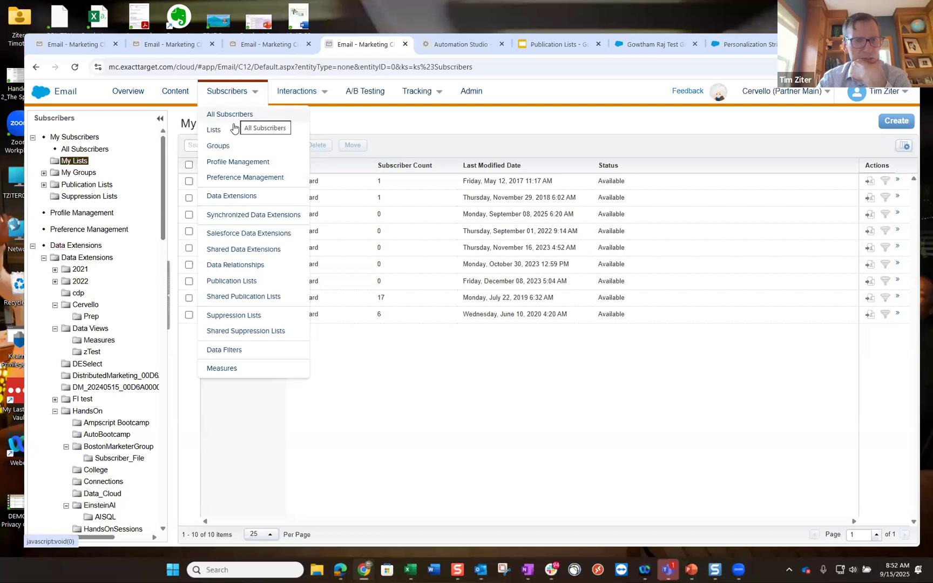
{"action": "left_click", "coordinate": [233, 279]}
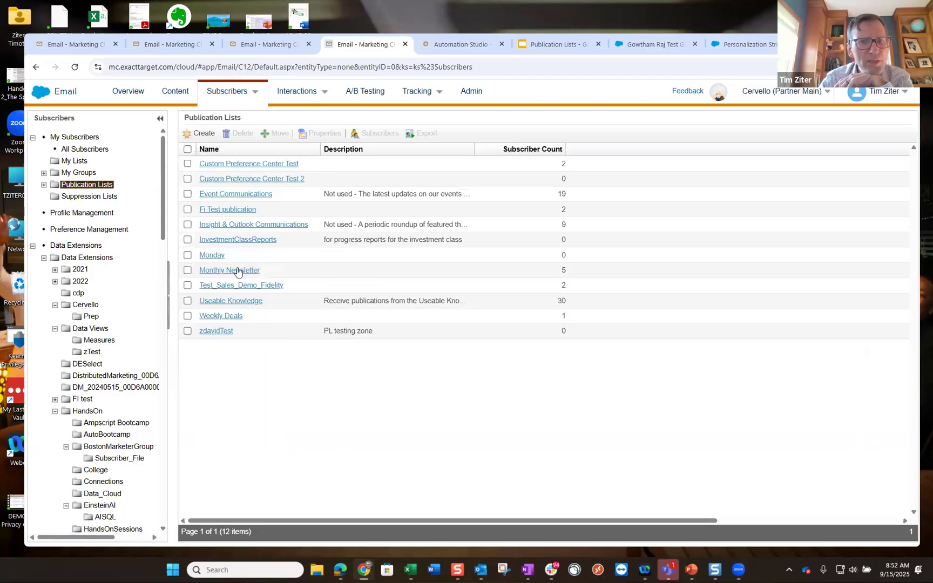
{"action": "left_click", "coordinate": [237, 271]}
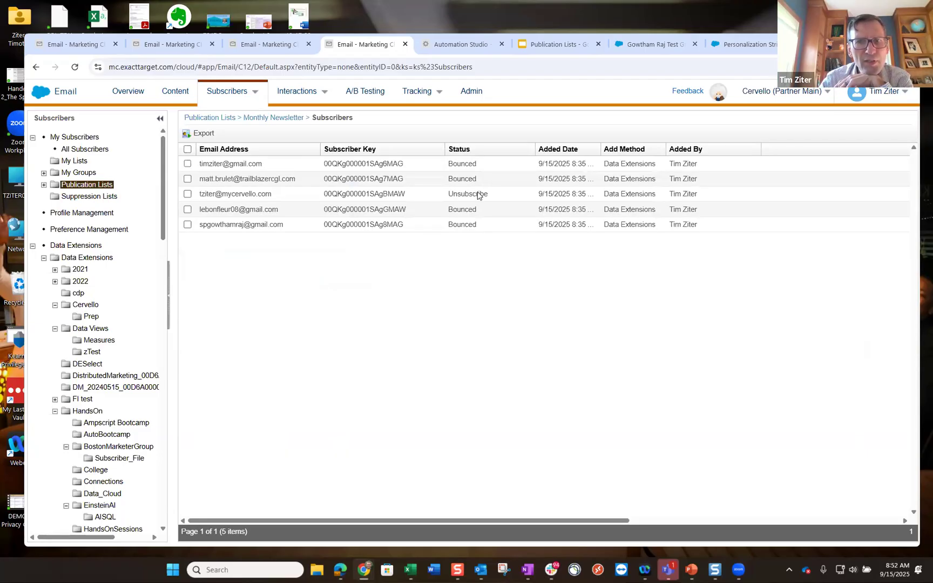
{"action": "left_click", "coordinate": [270, 118]}
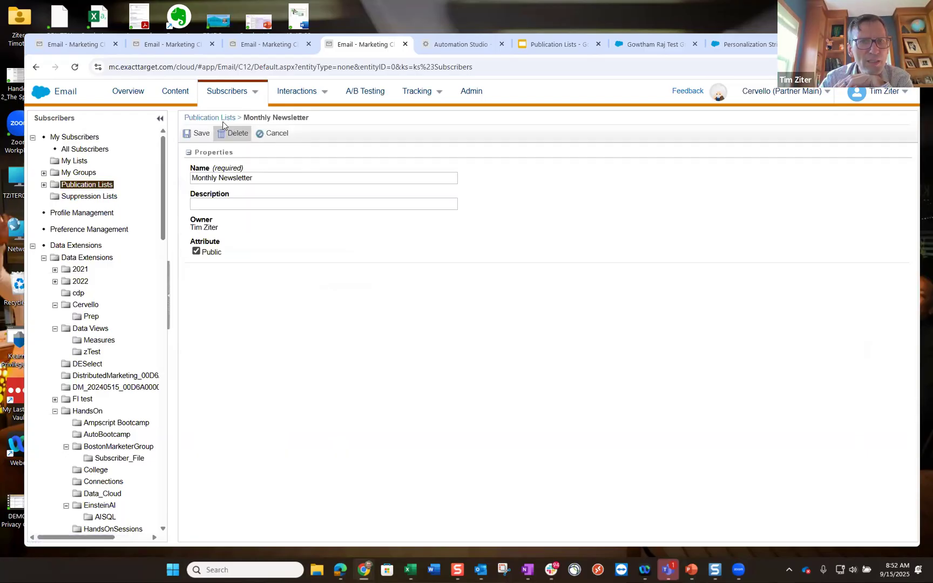
{"action": "left_click", "coordinate": [209, 118]}
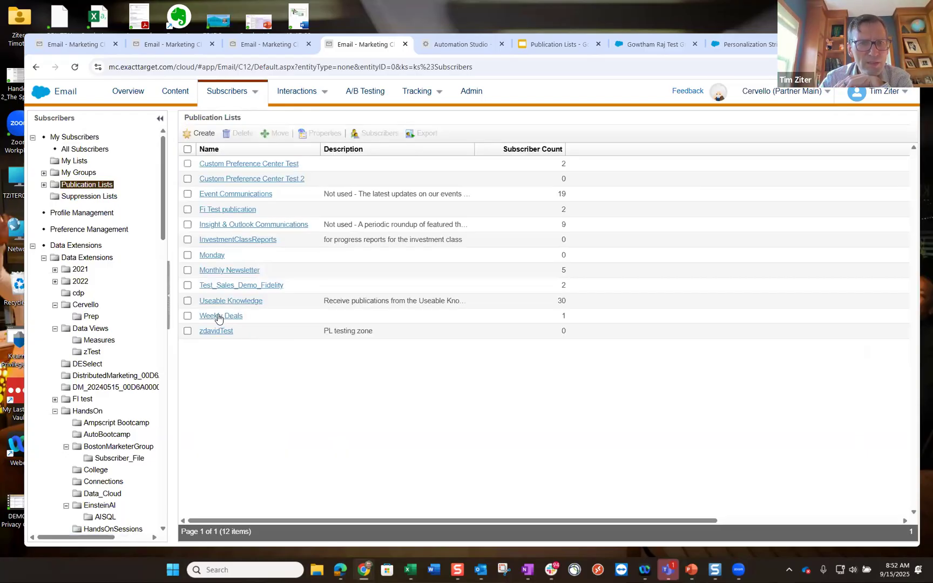
{"action": "left_click", "coordinate": [219, 318]}
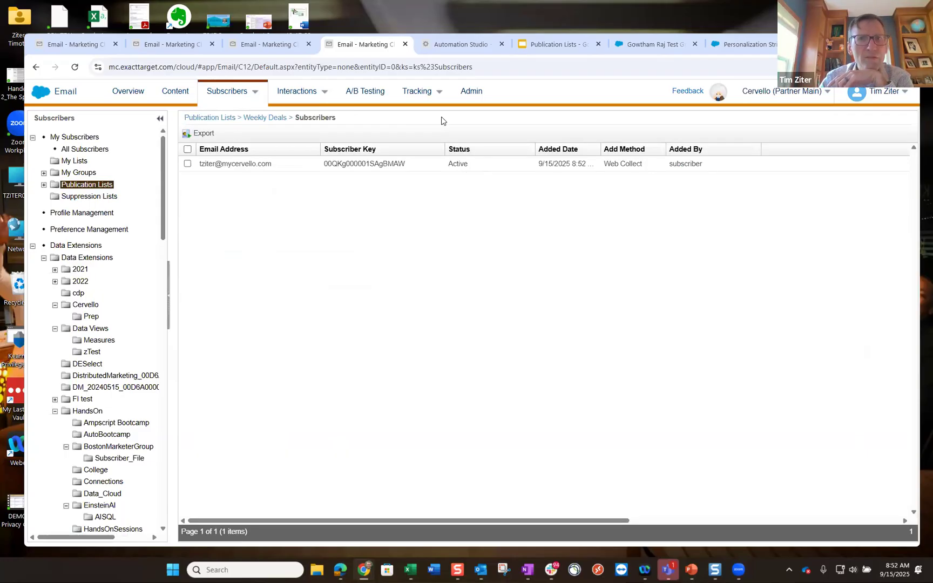
{"action": "left_click", "coordinate": [341, 572]}
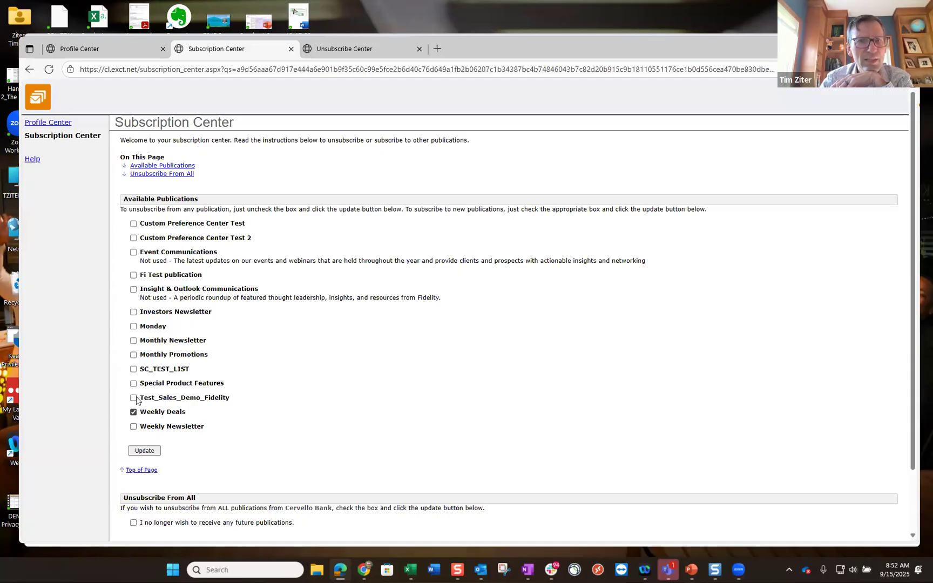
- Uncheck Weekly Deals and save with Update so no publications remain checked
{"action": "left_click", "coordinate": [133, 412]}
{"action": "left_click", "coordinate": [147, 455]}
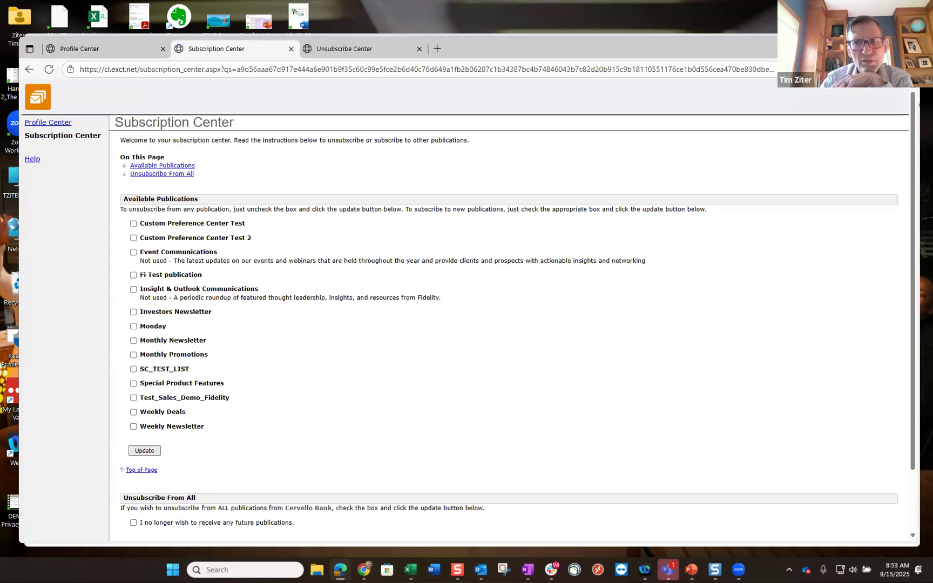
{"action": "key", "text": "alt+Tab"}
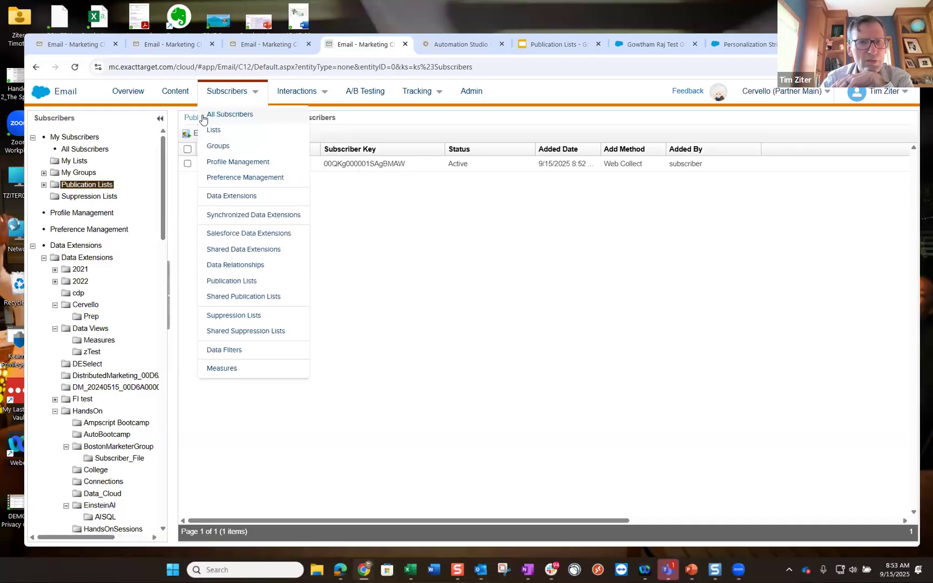
- Confirm the Weekly Deals and Monthly Newsletter publication lists both show the subscriber as Unsubscribe
{"action": "left_click", "coordinate": [203, 120]}
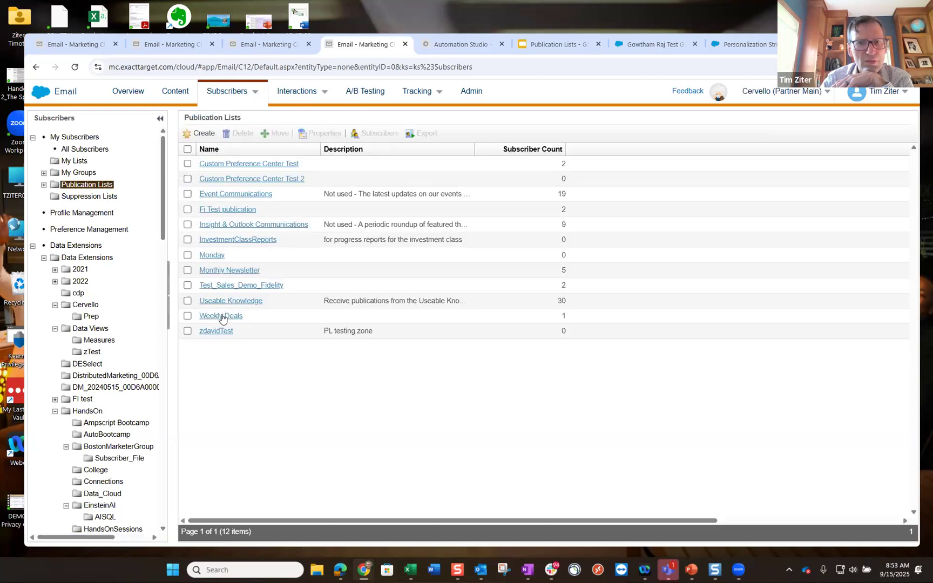
{"action": "left_click", "coordinate": [223, 314]}
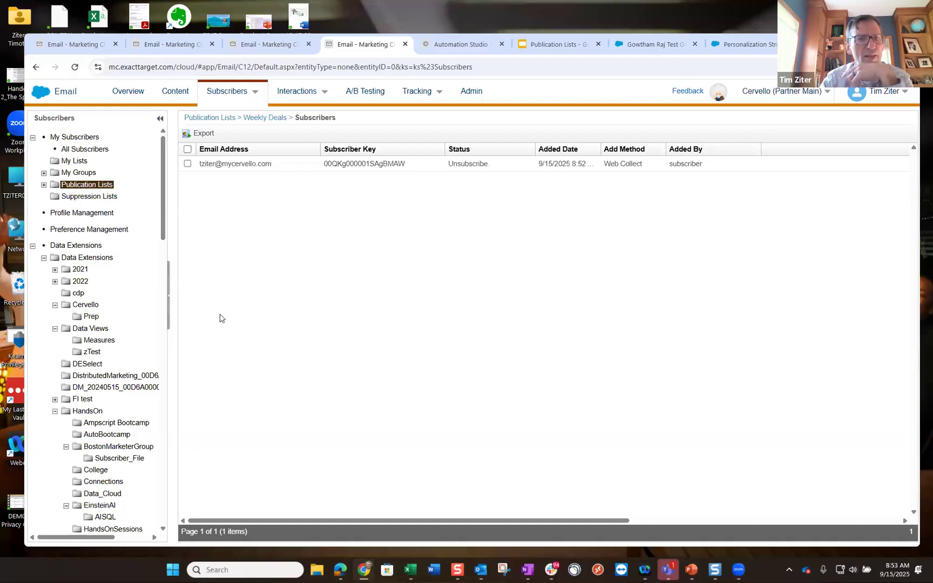
{"action": "left_click", "coordinate": [218, 119]}
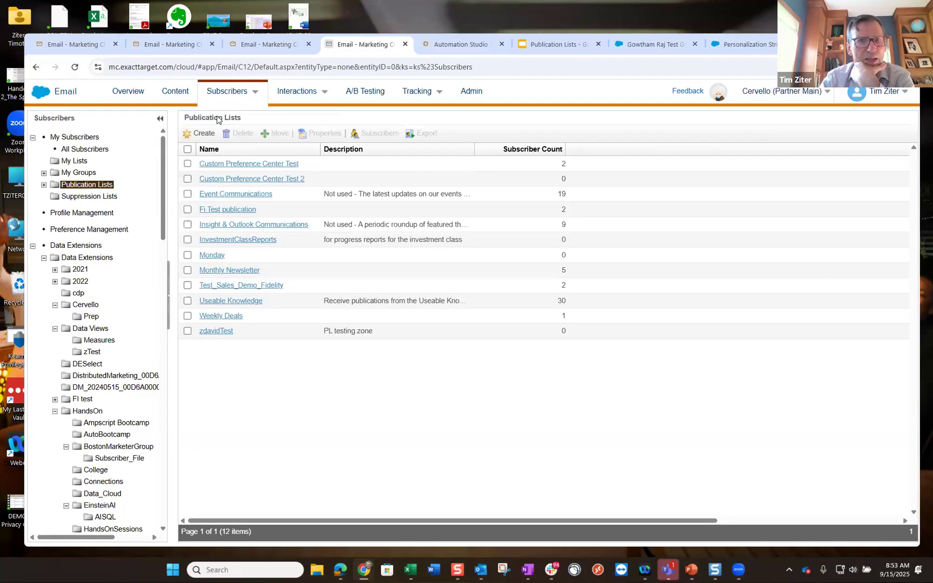
{"action": "left_click", "coordinate": [227, 270]}
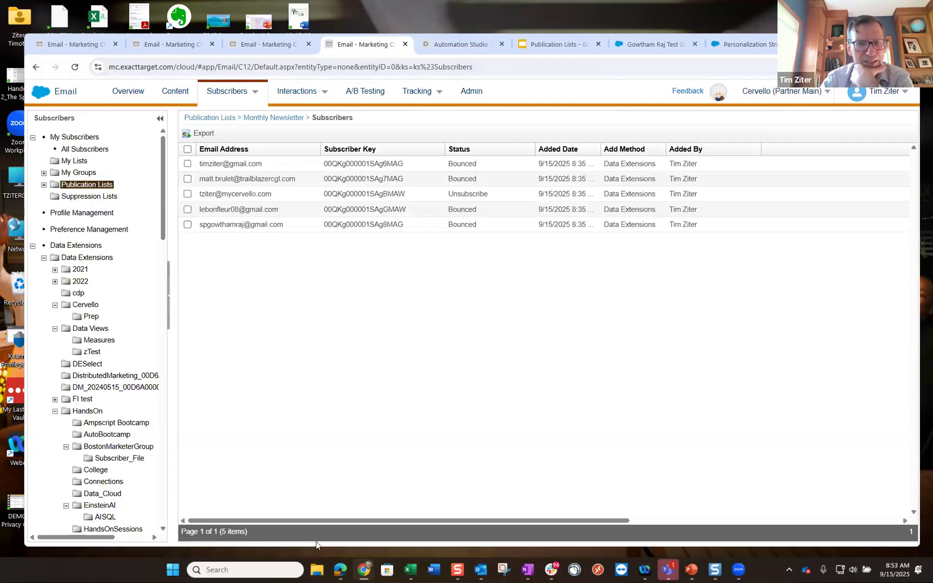
{"action": "left_click", "coordinate": [340, 568]}
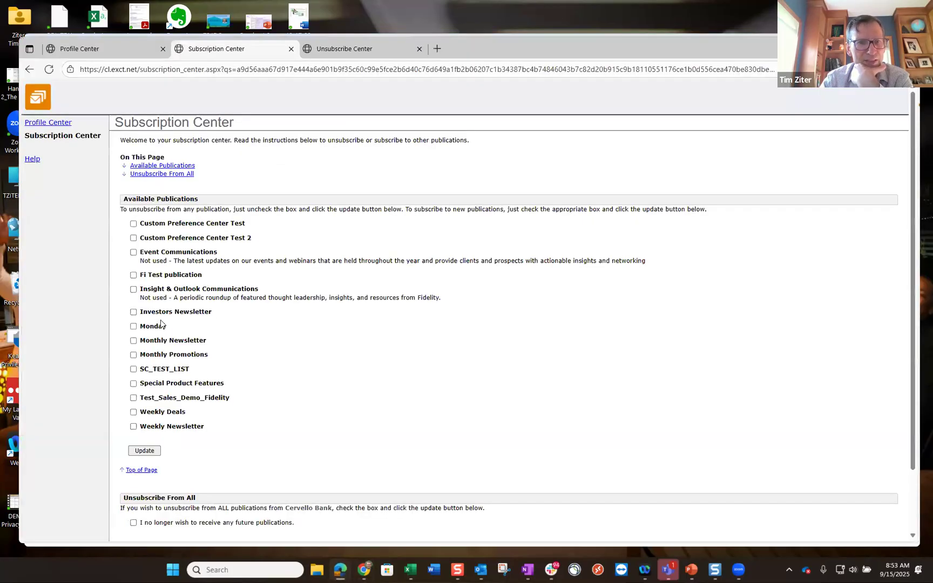
- Check Monthly Newsletter and Weekly Deals, then save the preferences with Update
{"action": "left_click", "coordinate": [133, 340]}
{"action": "left_click", "coordinate": [133, 413]}
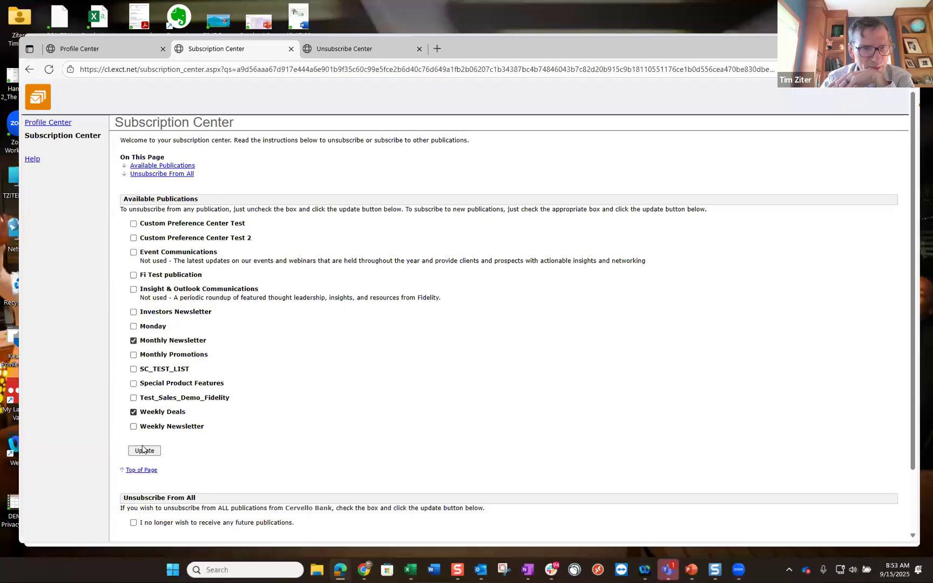
{"action": "left_click", "coordinate": [145, 451]}
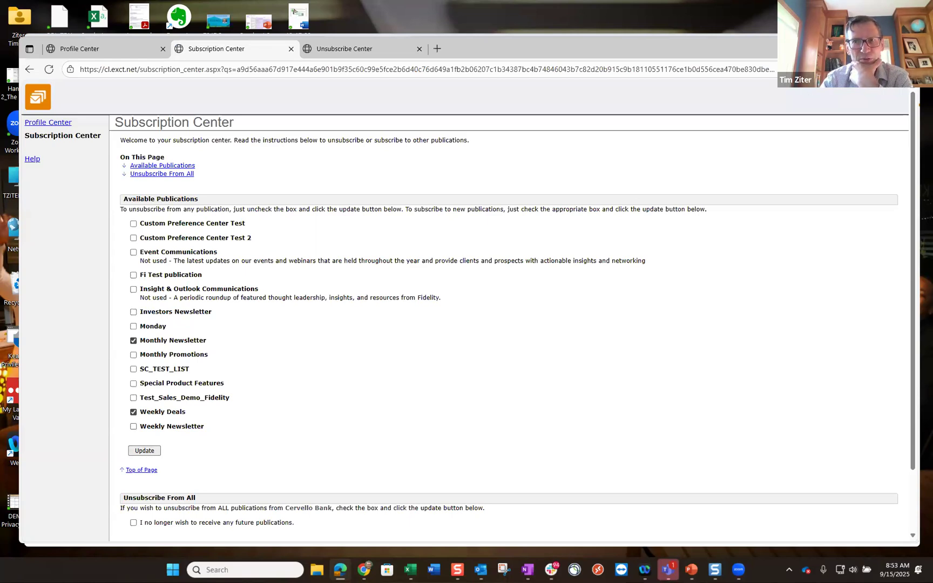
{"action": "key", "text": "alt+Tab"}
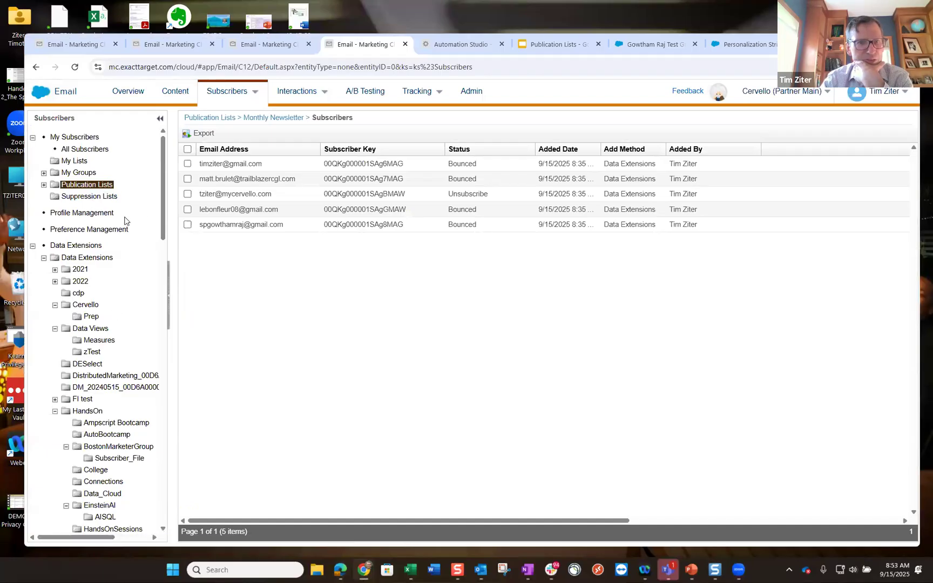
- Reopen the Monthly Newsletter and Weekly Deals subscriber lists to confirm both show the subscriber Active
{"action": "left_click", "coordinate": [227, 120]}
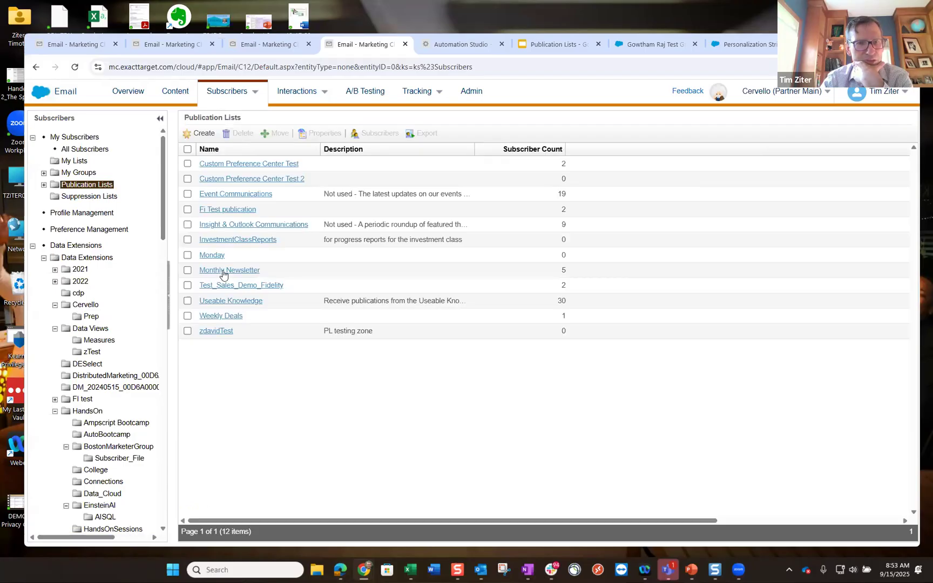
{"action": "left_click", "coordinate": [223, 271]}
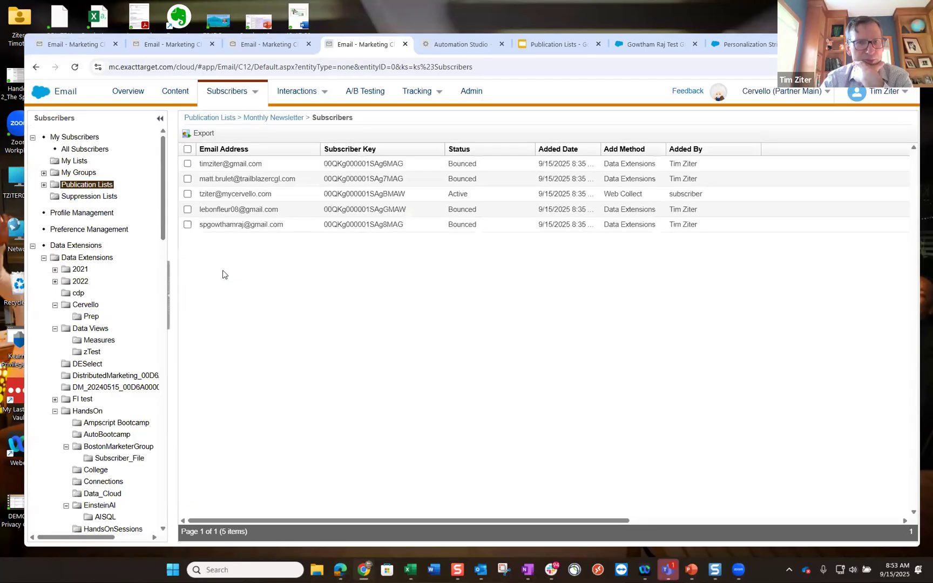
{"action": "left_click", "coordinate": [222, 118]}
{"action": "left_click", "coordinate": [214, 316]}
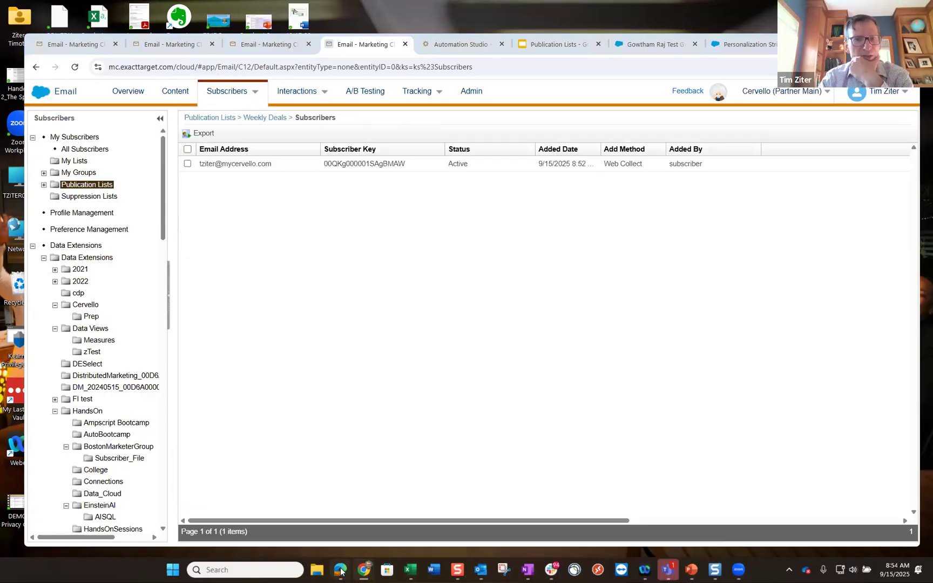
{"action": "left_click", "coordinate": [341, 570]}
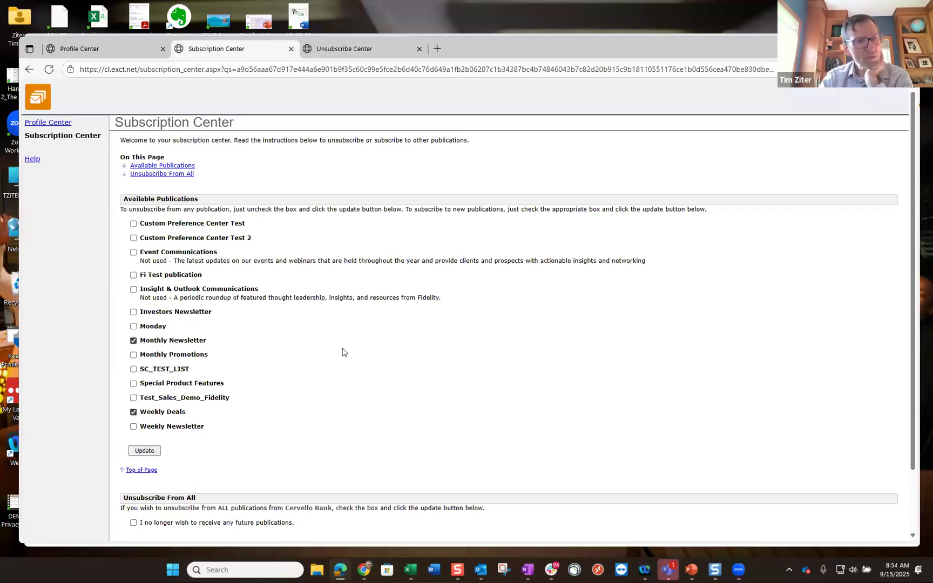